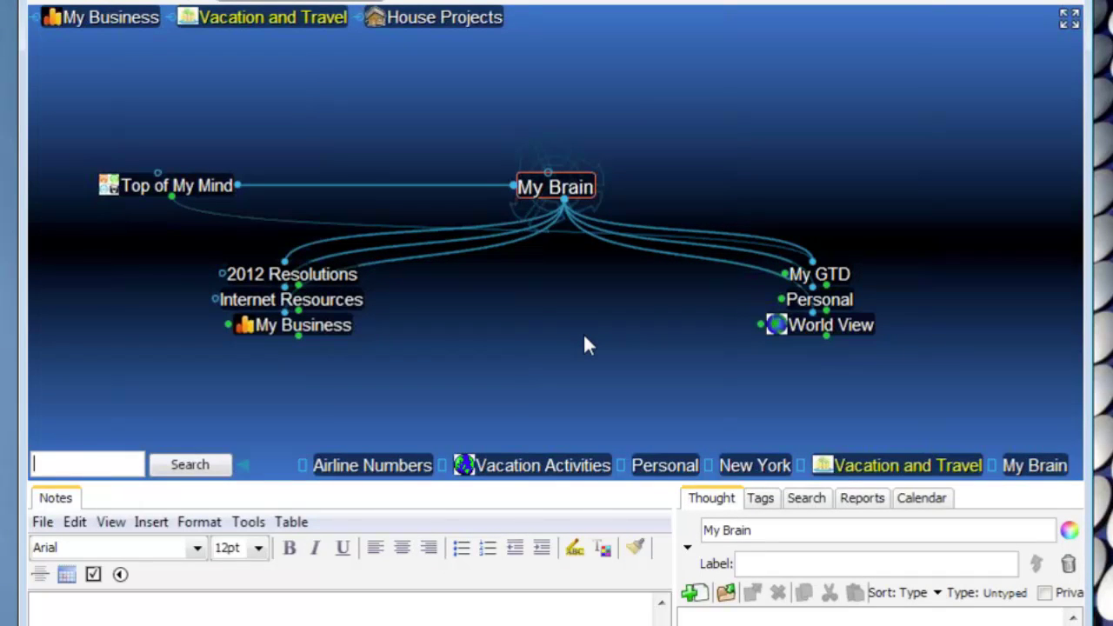
View the My Business thought, go to Personal, and activate Vacation and Travel beneath it.
{"action": "left_click", "coordinate": [273, 338]}
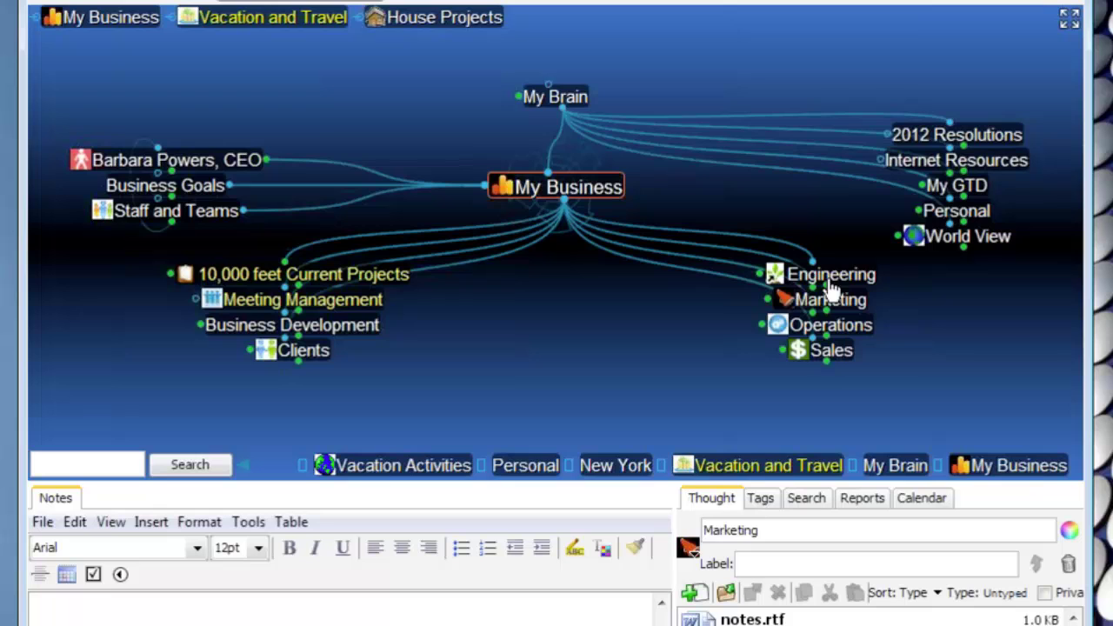
{"action": "left_click", "coordinate": [957, 210]}
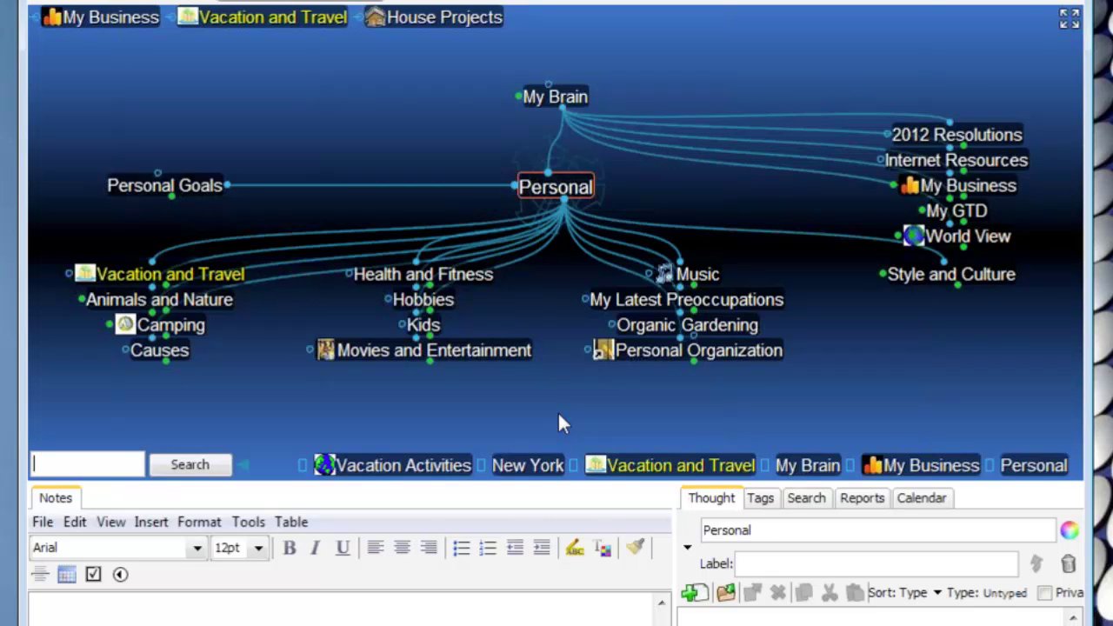
{"action": "left_click", "coordinate": [217, 288]}
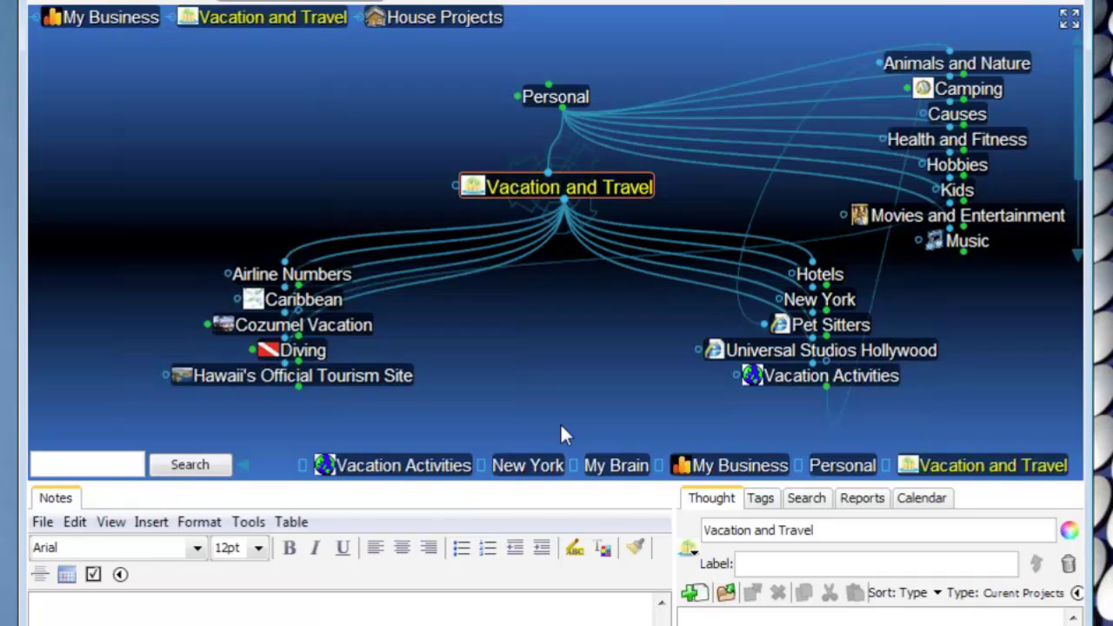
Navigate from Hawaii's Official Tourism Site through Hawaii, Maui and Maui Hotels to the Cheap Maui Accommodations thought.
{"action": "left_click", "coordinate": [374, 381]}
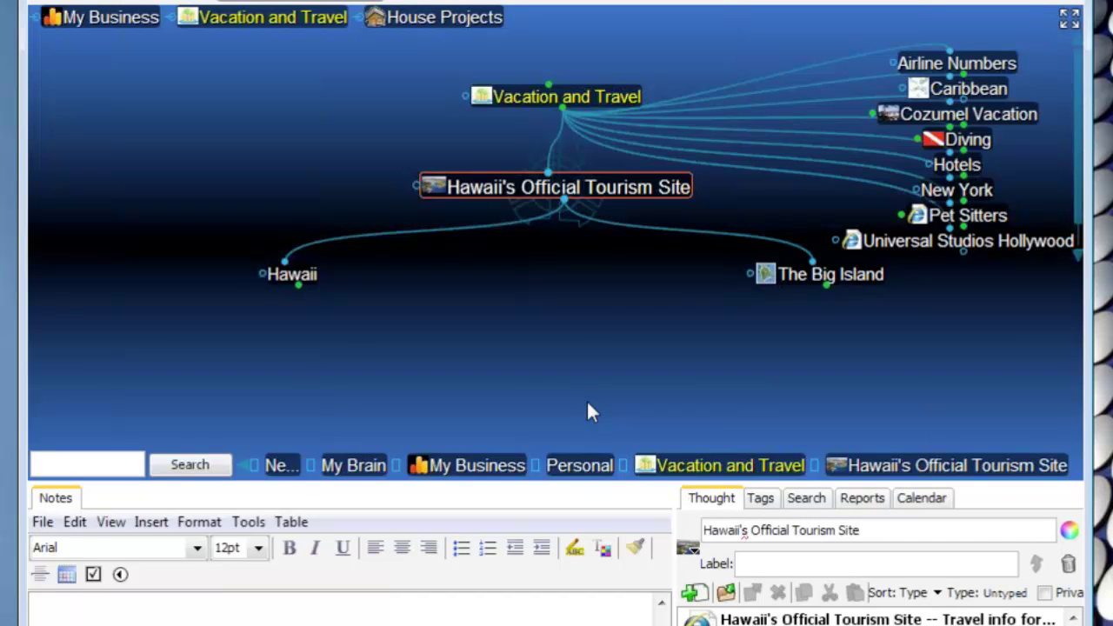
{"action": "left_click", "coordinate": [302, 276]}
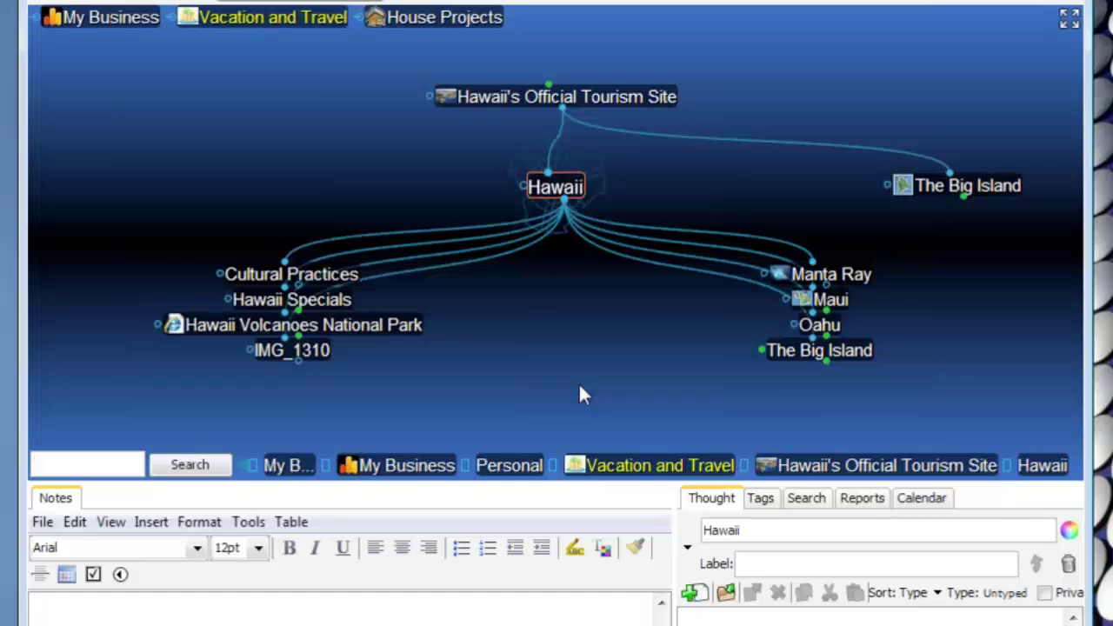
{"action": "left_click", "coordinate": [838, 306]}
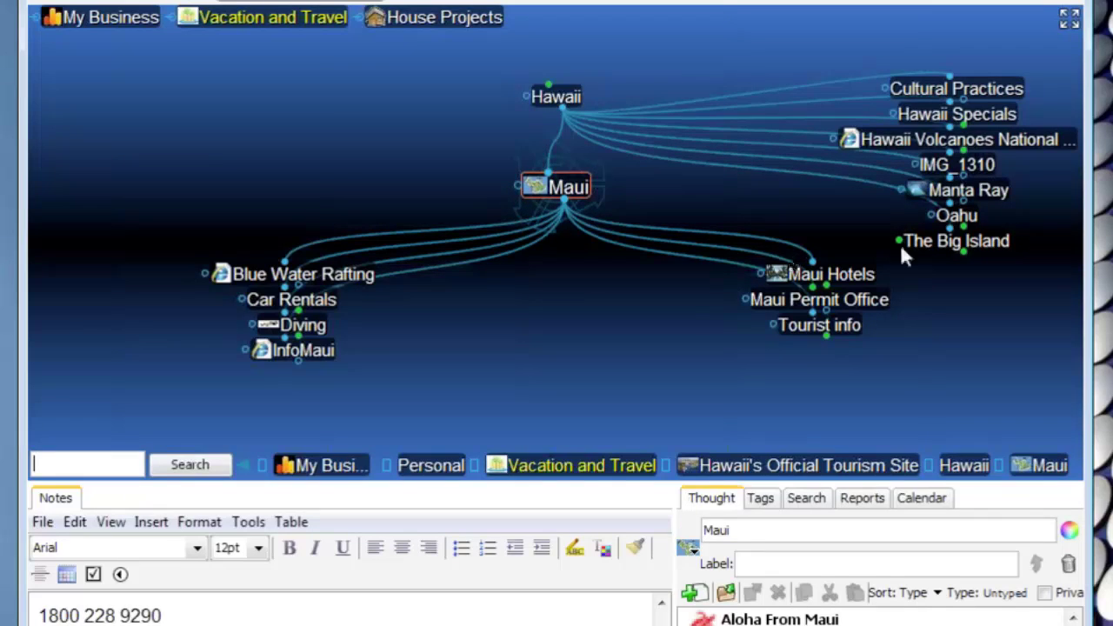
{"action": "left_click", "coordinate": [851, 283]}
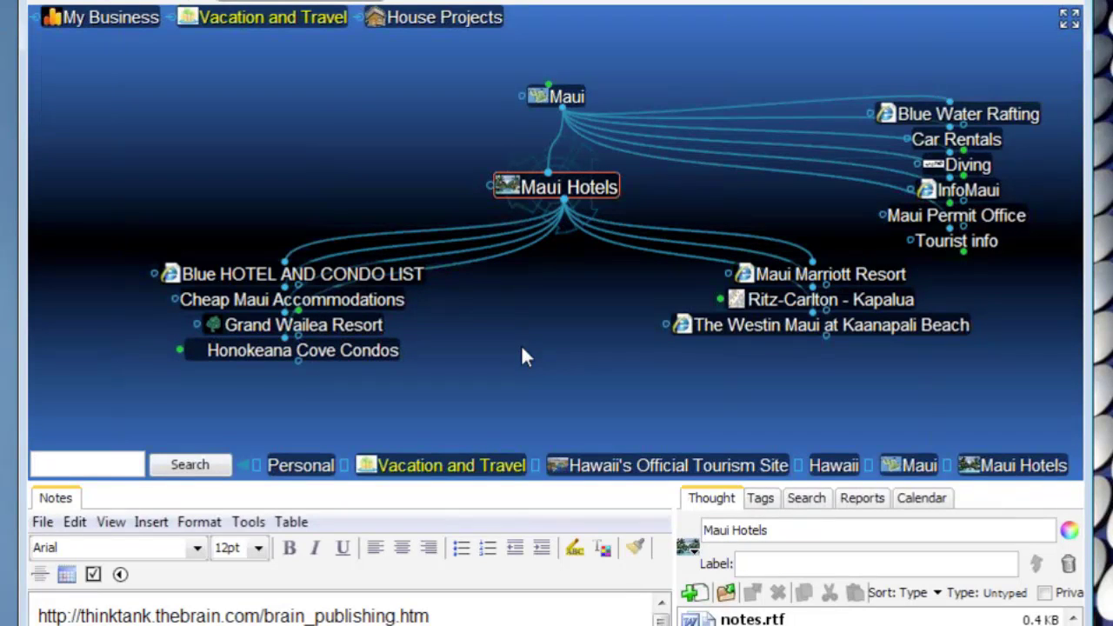
{"action": "left_click", "coordinate": [358, 296]}
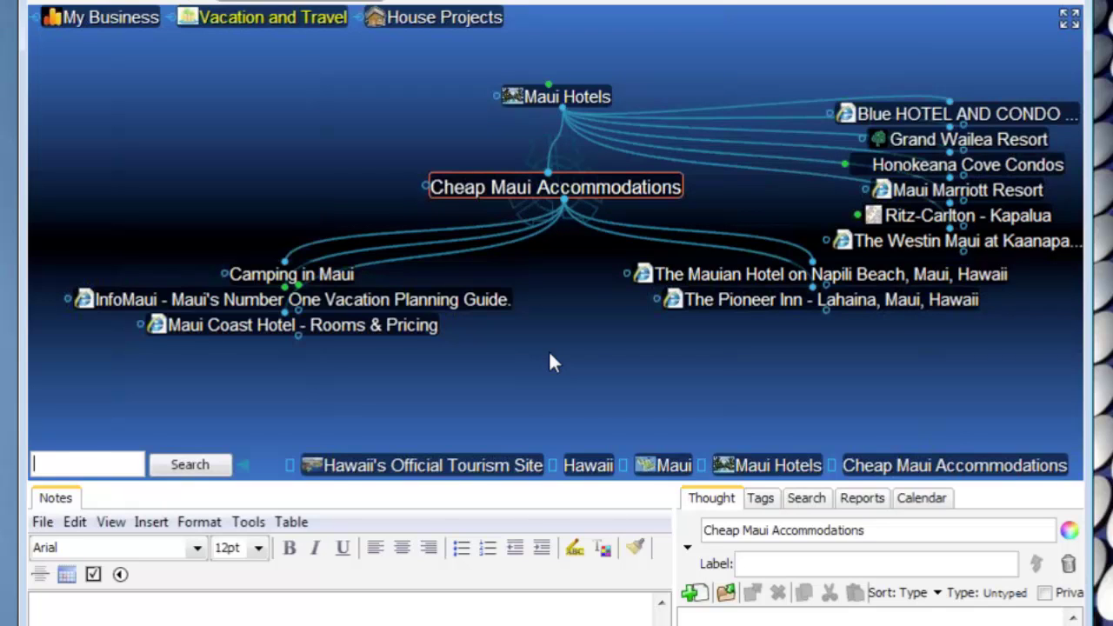
Open the web page attached to The Pioneer Inn thought and look through it.
{"action": "left_click", "coordinate": [659, 279]}
{"action": "left_click", "coordinate": [817, 299]}
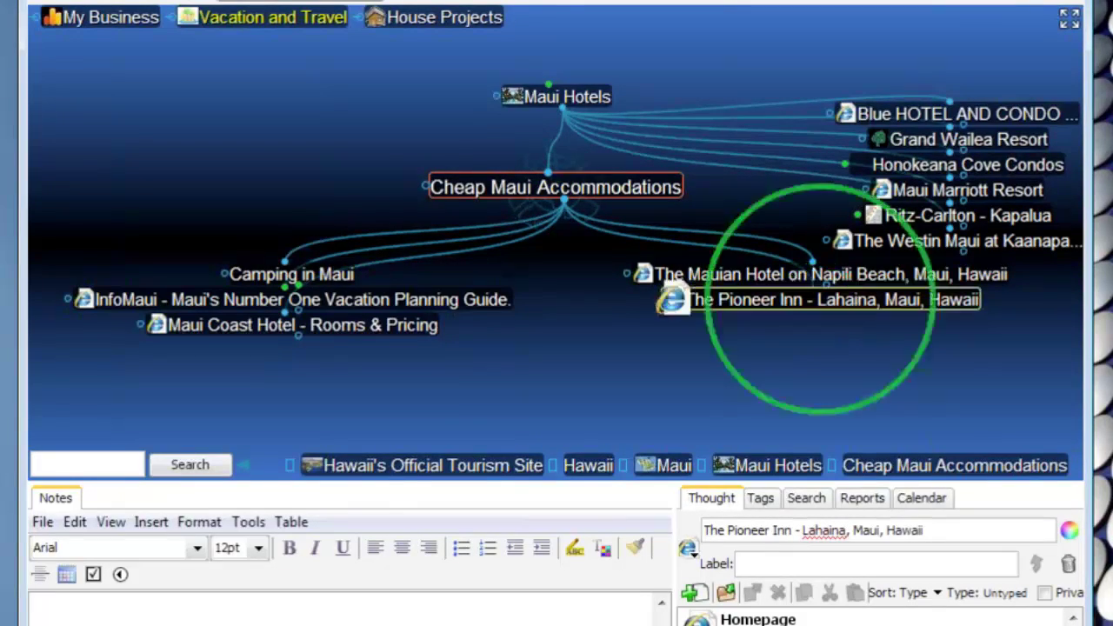
{"action": "left_click", "coordinate": [673, 302]}
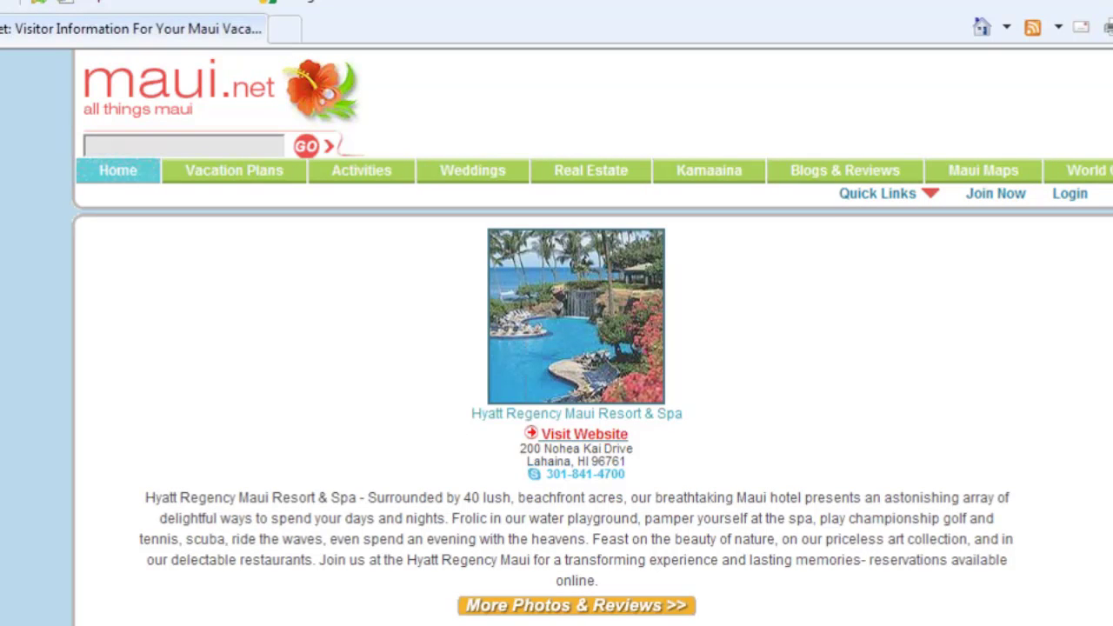
{"action": "scroll", "coordinate": [690, 261], "scroll_direction": "down", "scroll_amount": 2}
{"action": "scroll", "coordinate": [691, 145], "scroll_direction": "up", "scroll_amount": 2}
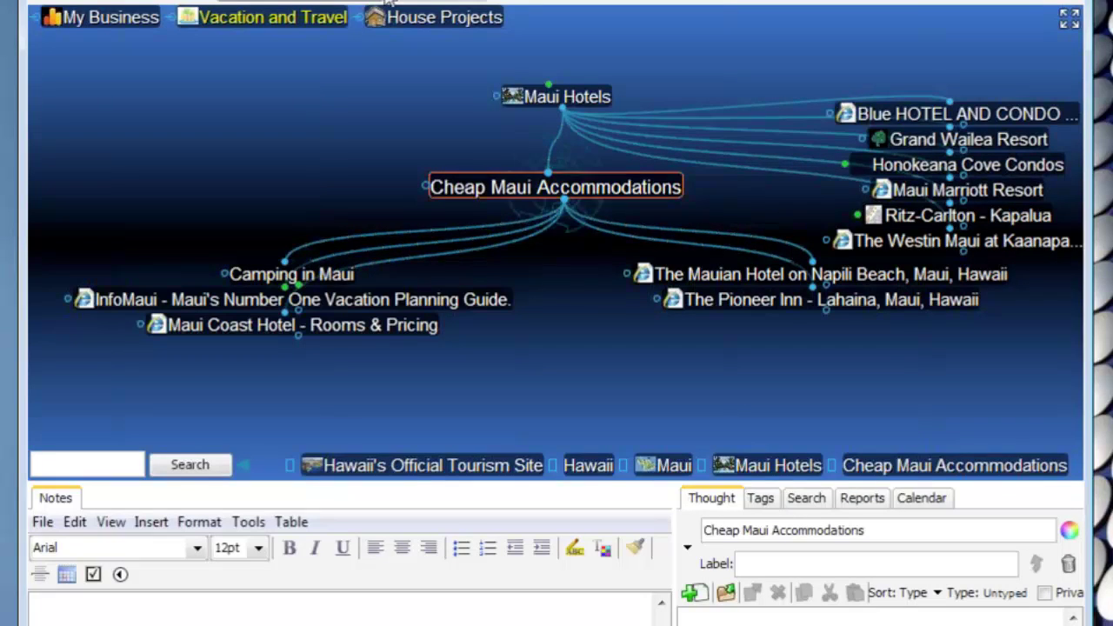
{"action": "left_click", "coordinate": [217, 0]}
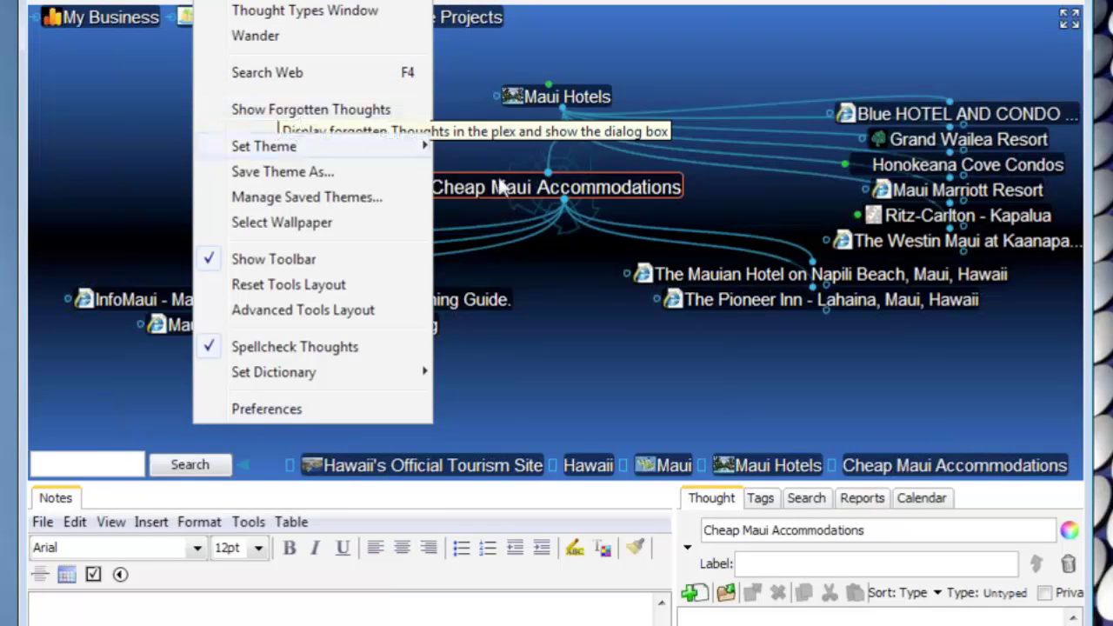
{"action": "mouse_move", "coordinate": [330, 146]}
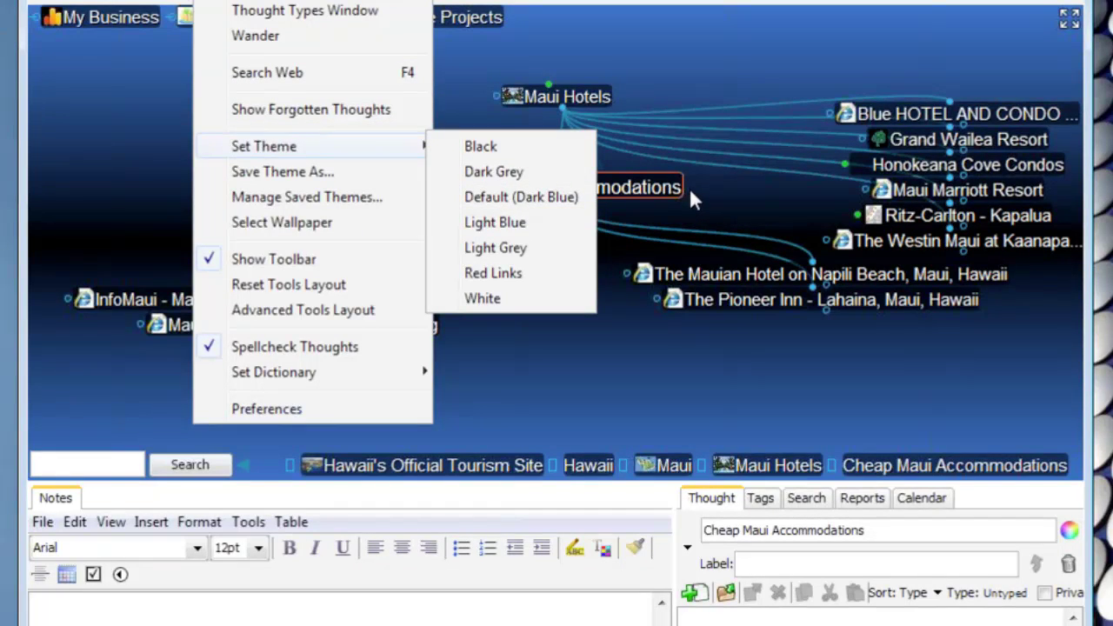
{"action": "left_click", "coordinate": [688, 187]}
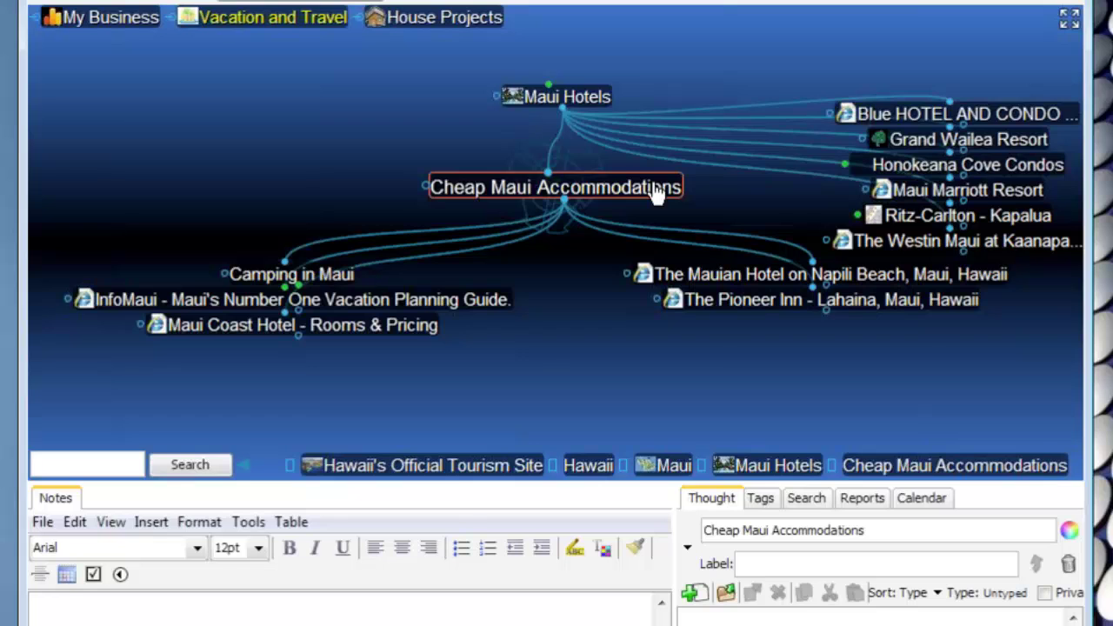
Run a Google web search for "Cheap Maui Accommodations" from the active thought.
{"action": "left_click", "coordinate": [217, 0]}
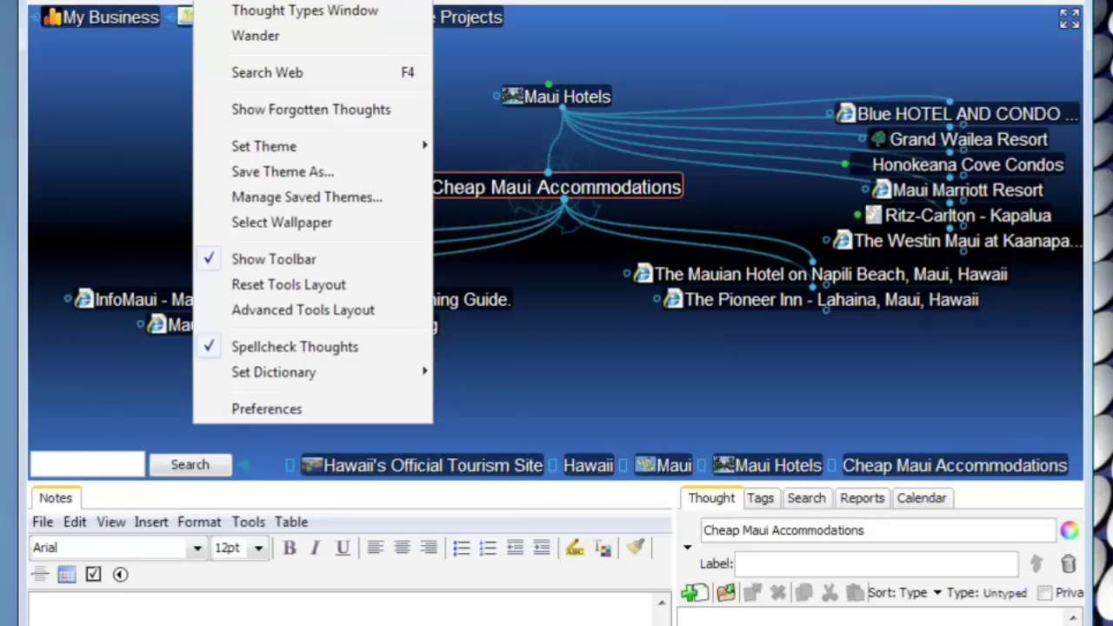
{"action": "left_click", "coordinate": [267, 75]}
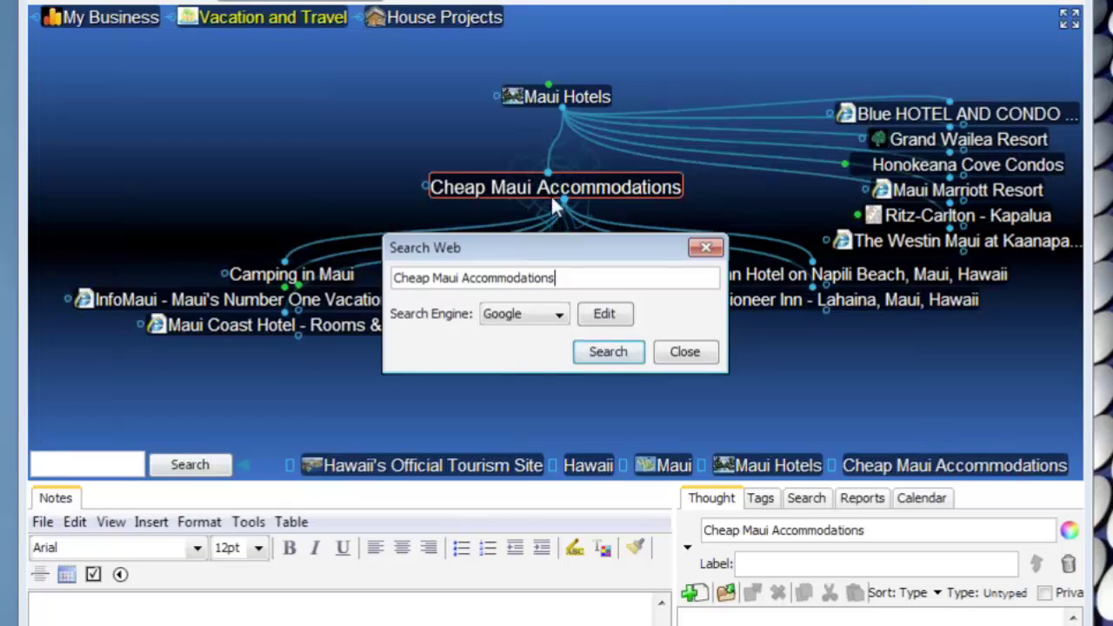
{"action": "left_click", "coordinate": [608, 357]}
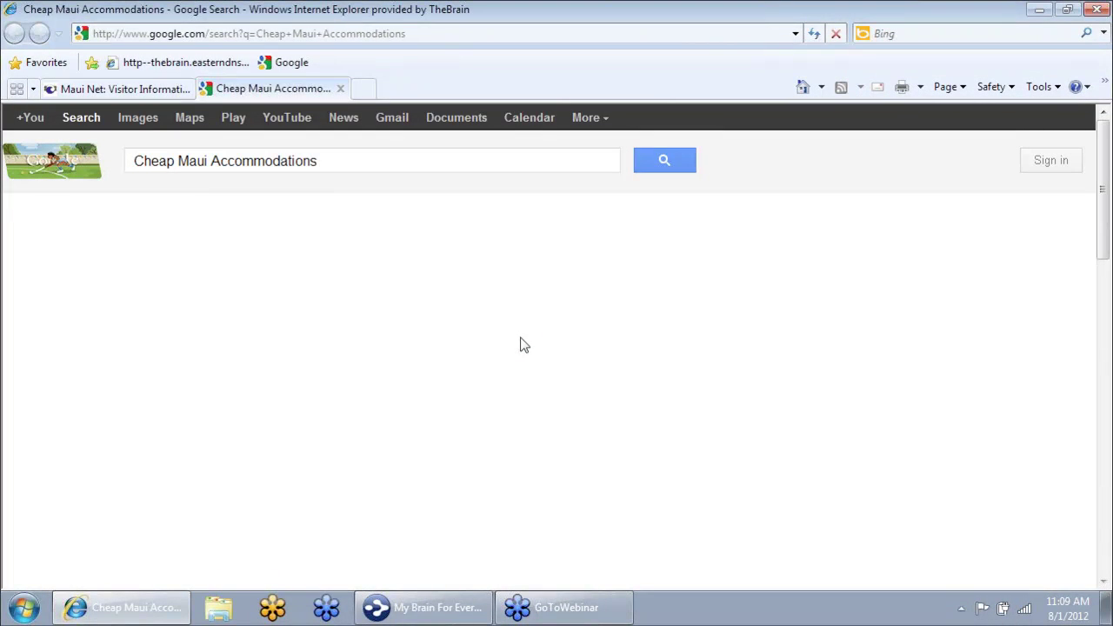
Restore the browser to a smaller window and arrange it beside TheBrain so both can be reached.
{"action": "left_click", "coordinate": [1072, 12]}
{"action": "left_click_drag", "start_coordinate": [986, 25], "coordinate": [806, 180]}
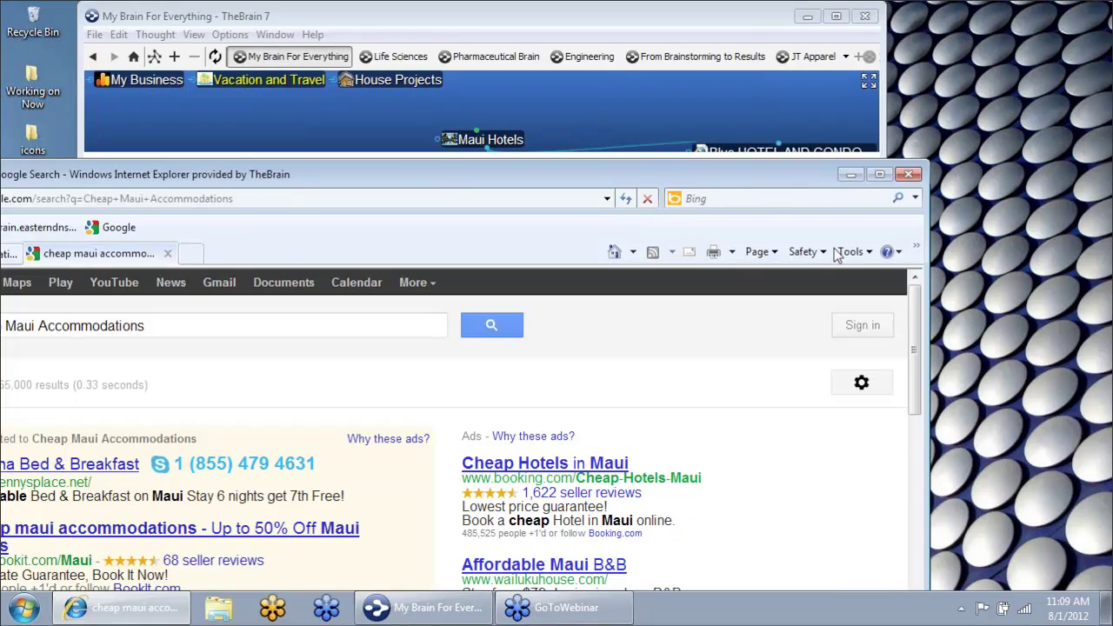
{"action": "left_click_drag", "start_coordinate": [850, 278], "coordinate": [559, 275]}
{"action": "left_click", "coordinate": [524, 21]}
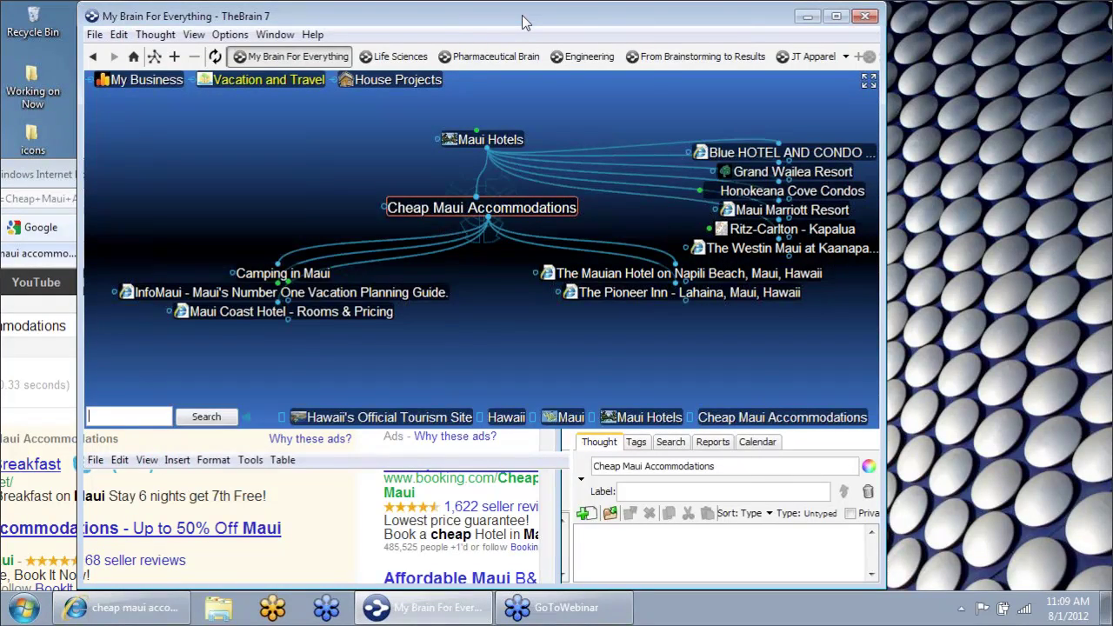
{"action": "left_click_drag", "start_coordinate": [525, 21], "coordinate": [781, 30]}
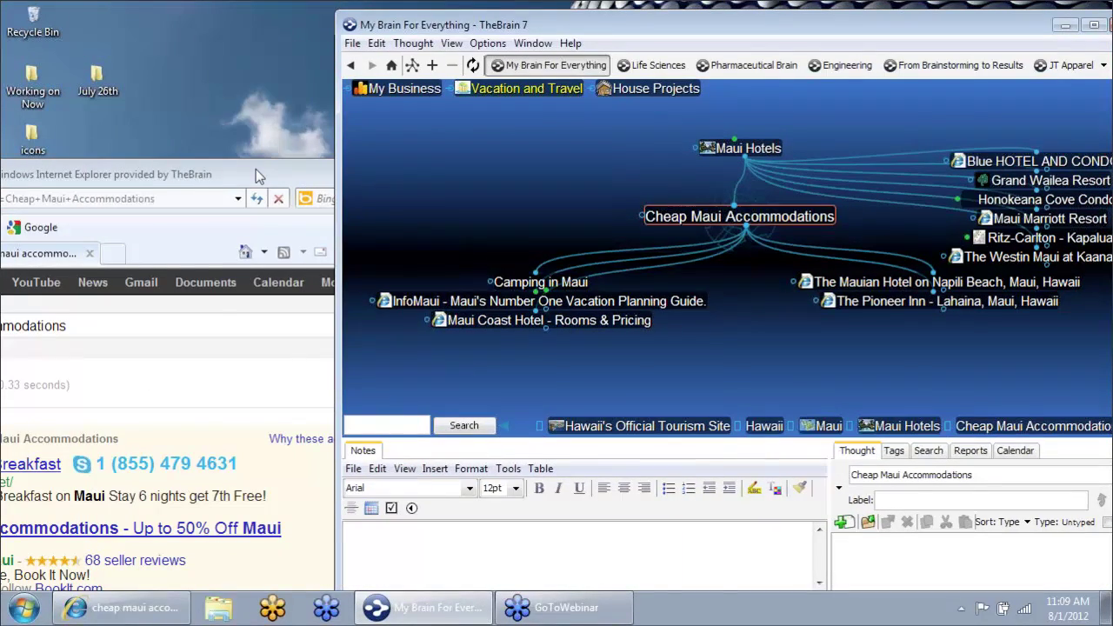
{"action": "left_click_drag", "start_coordinate": [258, 173], "coordinate": [426, 69]}
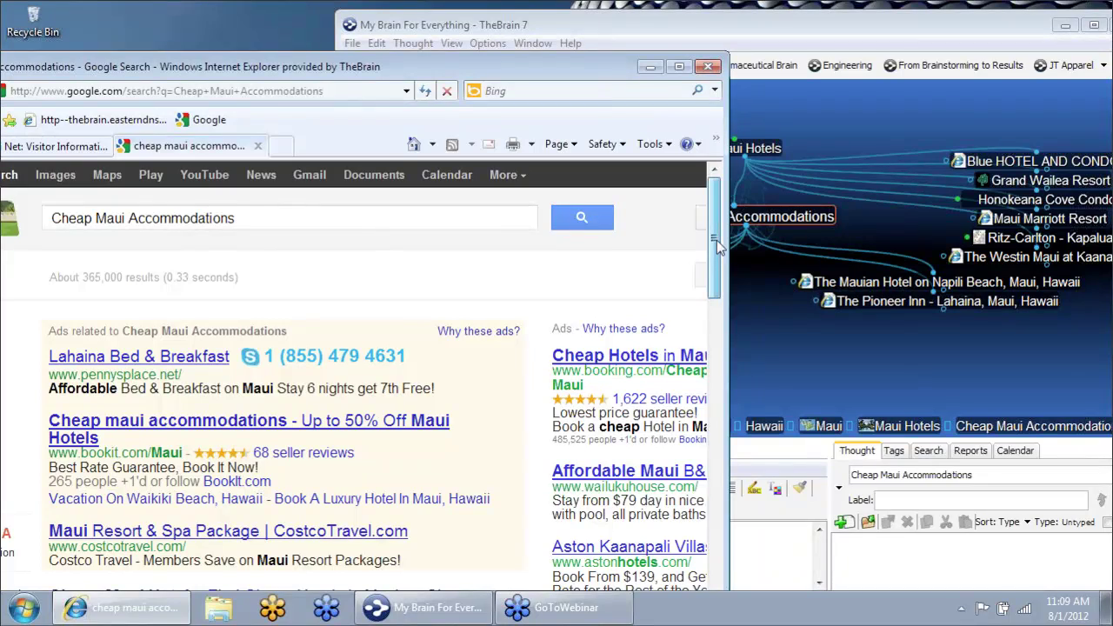
Open the CheapTickets "Cheap Maui Hotels" result from the search results.
{"action": "scroll", "coordinate": [713, 261], "scroll_direction": "down", "scroll_amount": 1}
{"action": "scroll", "coordinate": [713, 261], "scroll_direction": "down", "scroll_amount": 3}
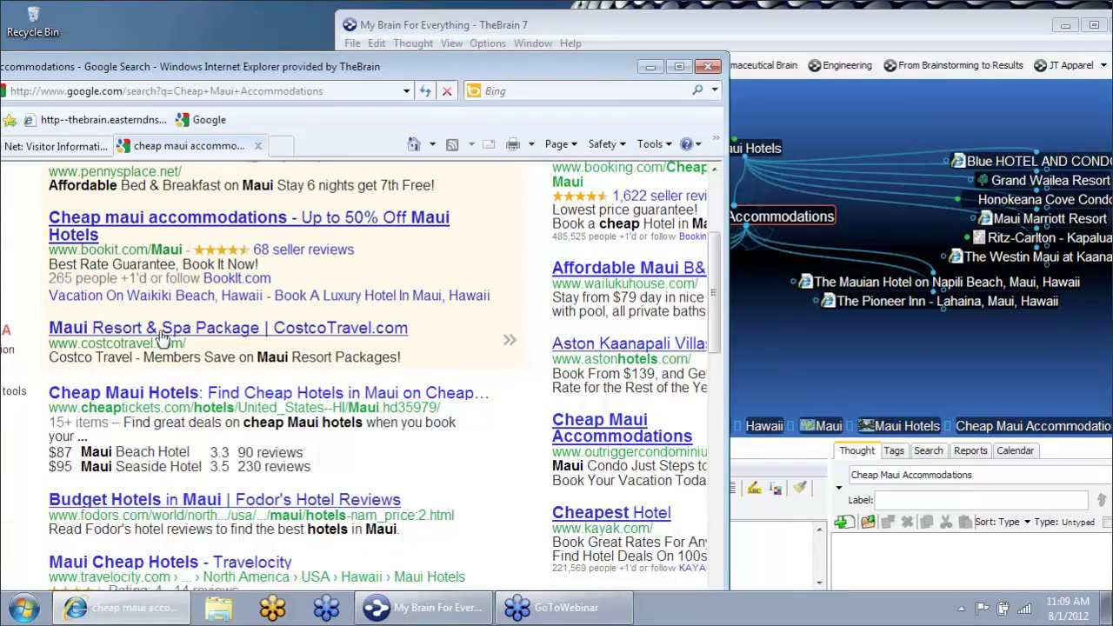
{"action": "left_click", "coordinate": [156, 395]}
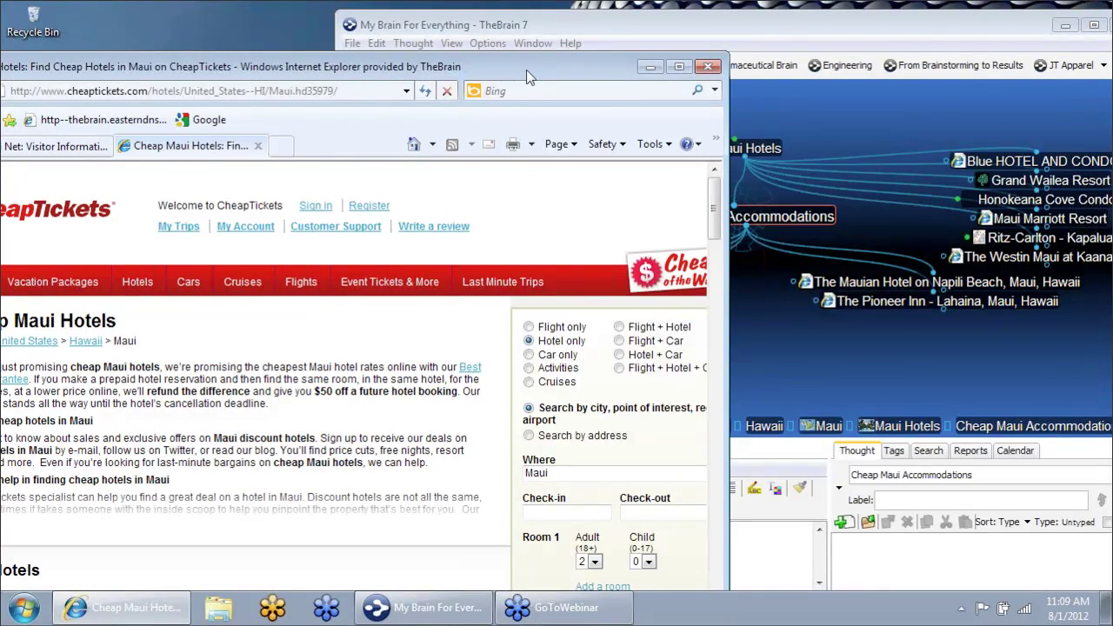
Add the CheapTickets web page as a child thought of Cheap Maui Accommodations and activate that new thought.
{"action": "left_click_drag", "start_coordinate": [532, 74], "coordinate": [738, 327]}
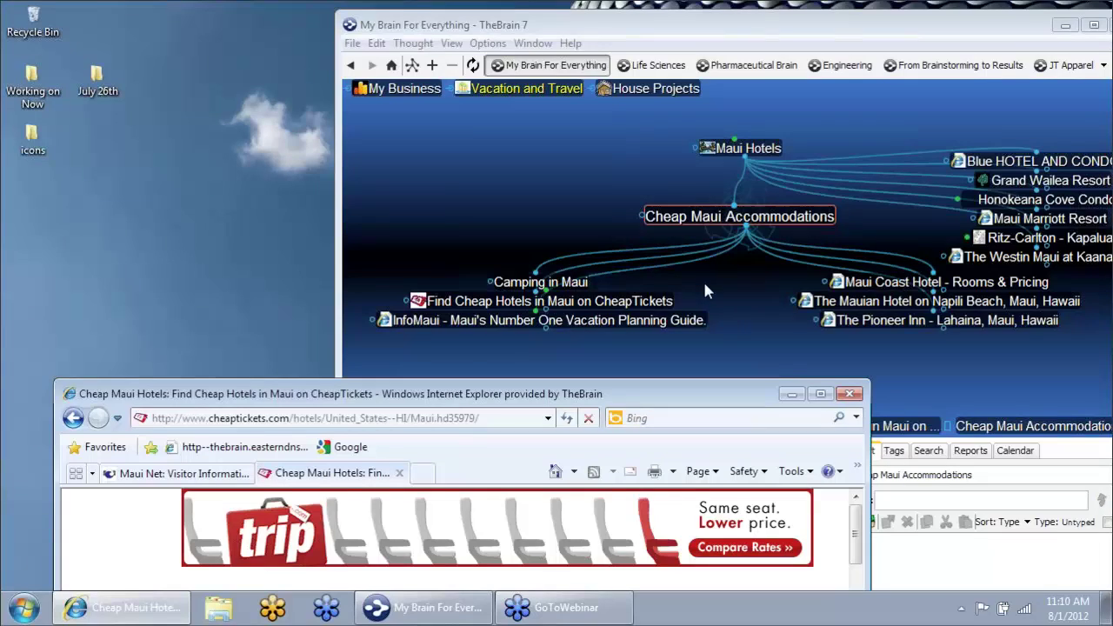
{"action": "left_click", "coordinate": [635, 311]}
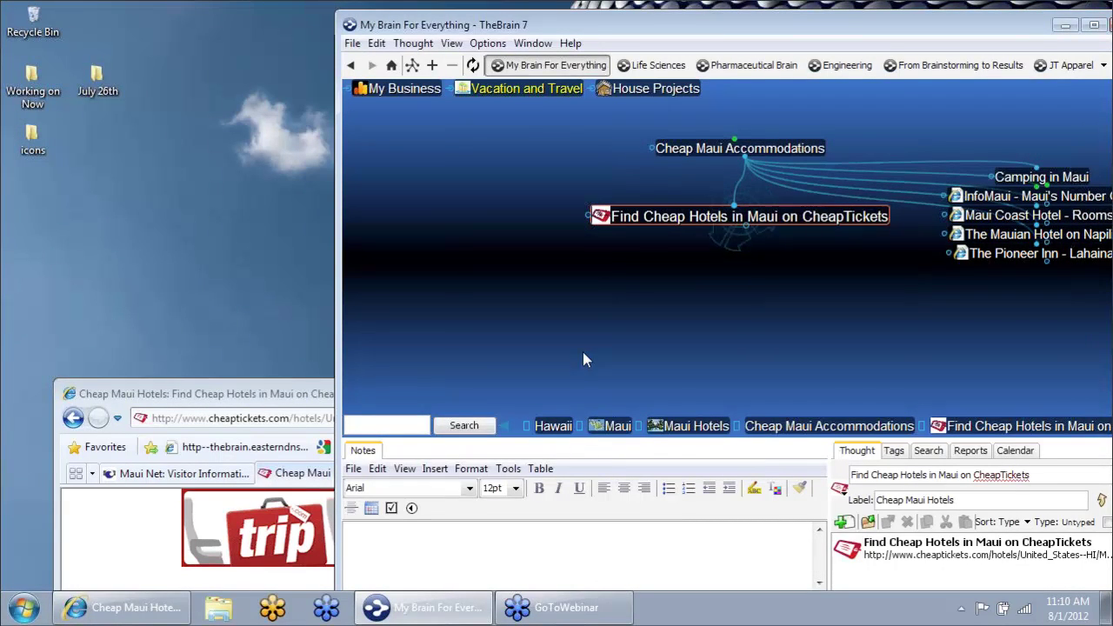
Enlarge the notes area and write the note "Consider Camping in Maui!!" for the CheapTickets thought.
{"action": "left_click", "coordinate": [533, 439]}
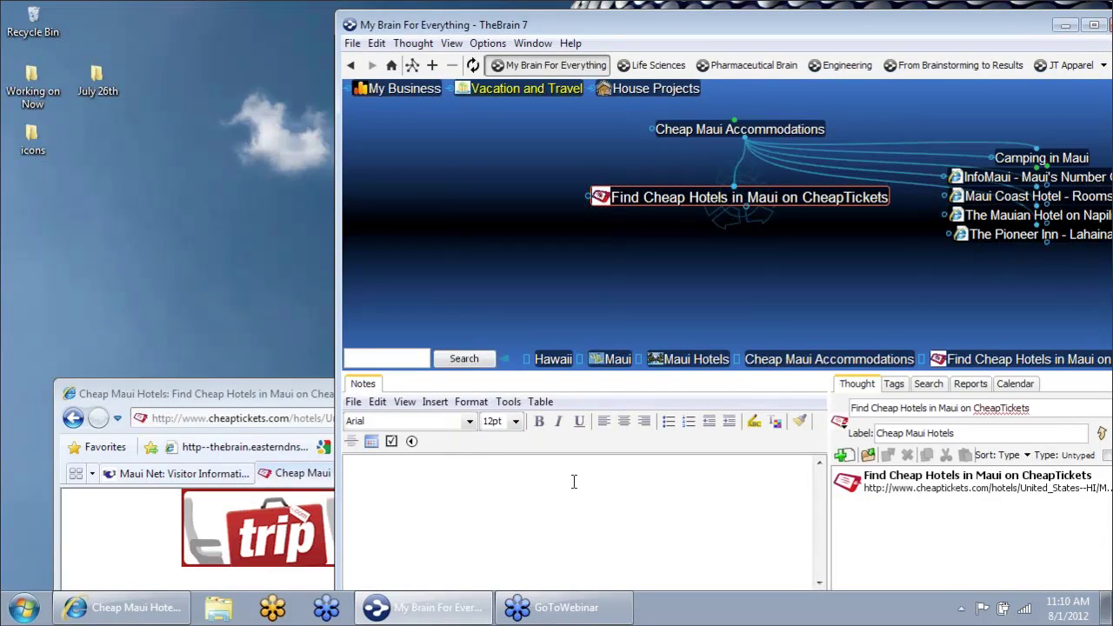
{"action": "type", "text": "conside"}
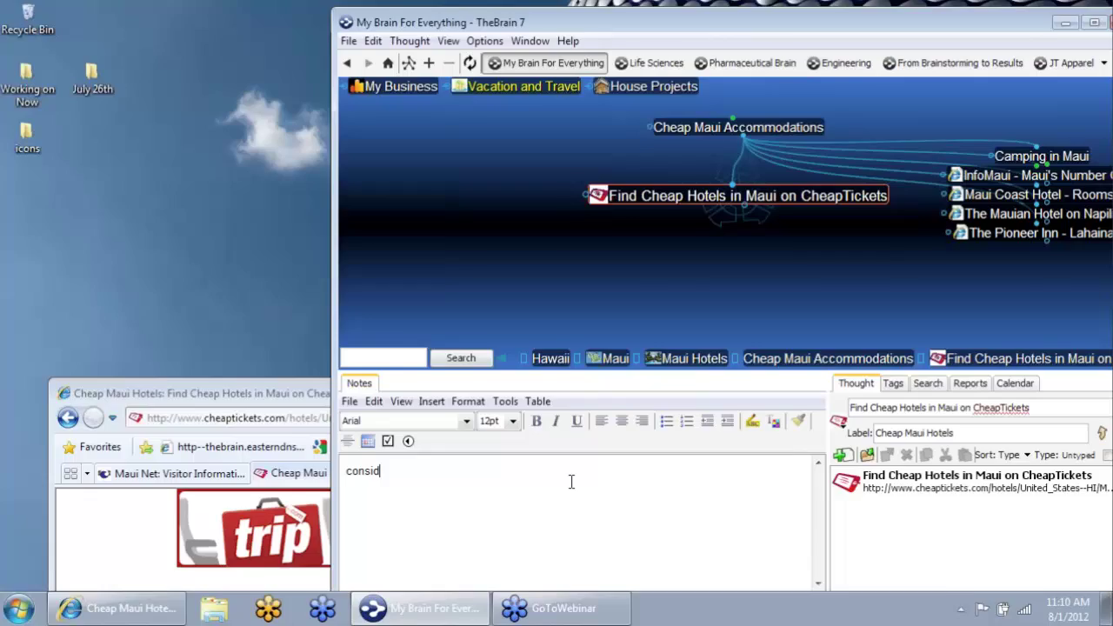
{"action": "type", "text": "r Camp"}
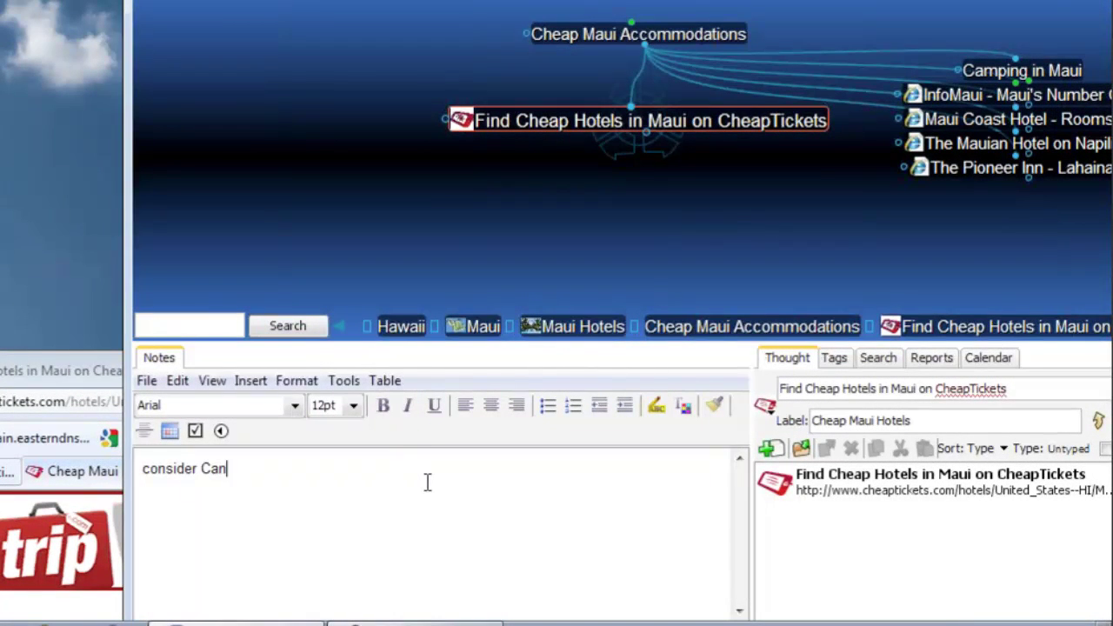
{"action": "type", "text": "ing in Maui!!"}
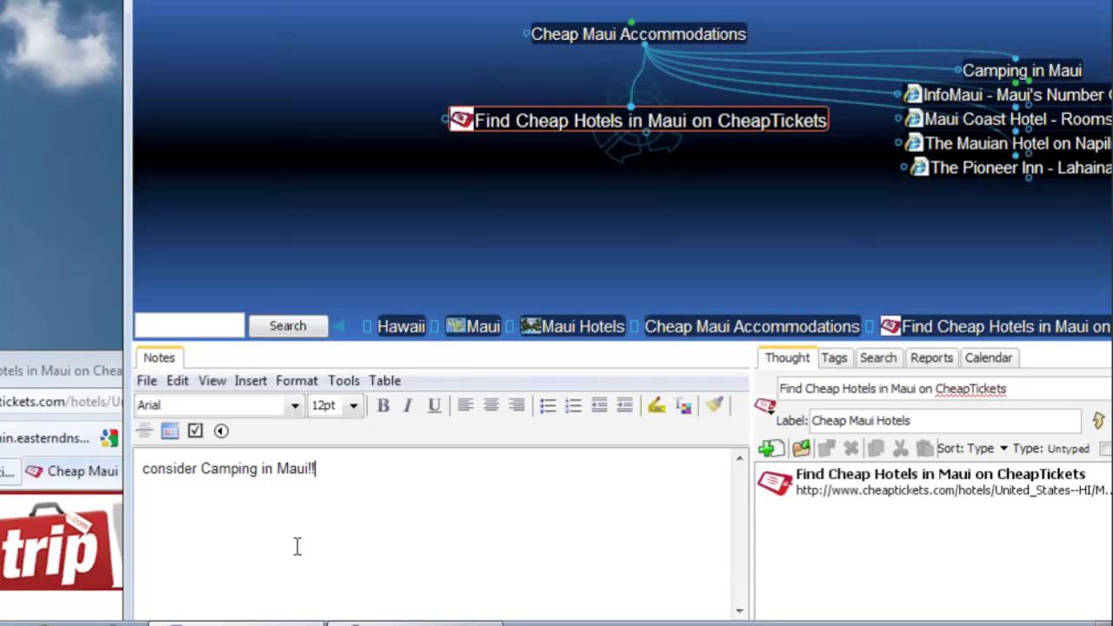
{"action": "left_click", "coordinate": [148, 470]}
{"action": "key", "text": "BackSpace"}
{"action": "type", "text": "C"}
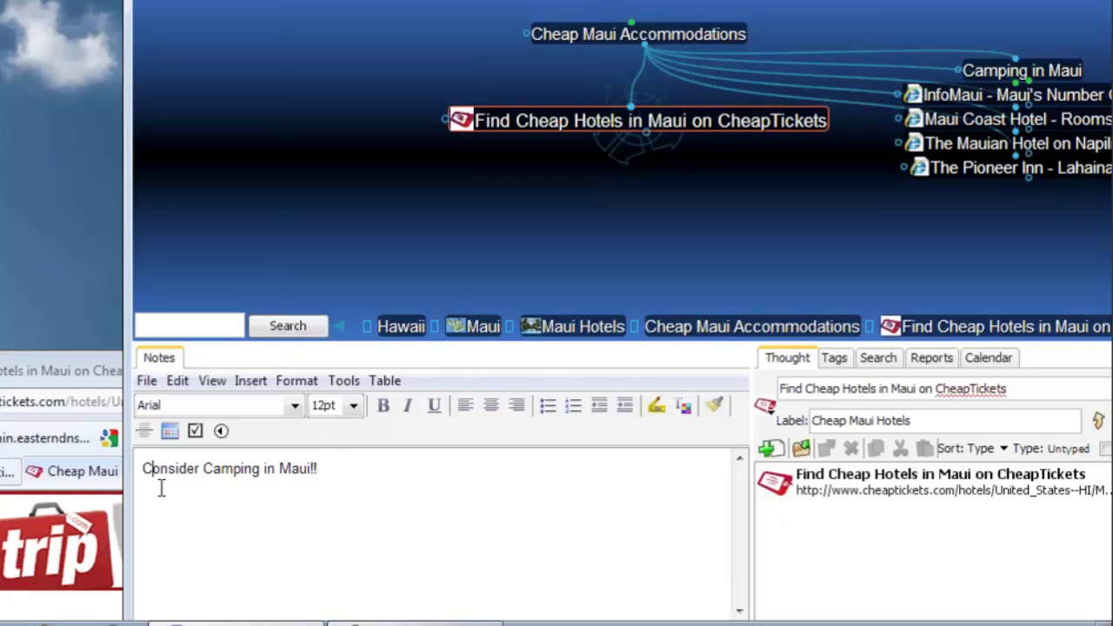
Add the second note line "Call to check Internet reliability" and correct its misspelled words using the suggested spellings.
{"action": "left_click", "coordinate": [353, 468]}
{"action": "key", "text": "Return"}
{"action": "type", "text": "Call "}
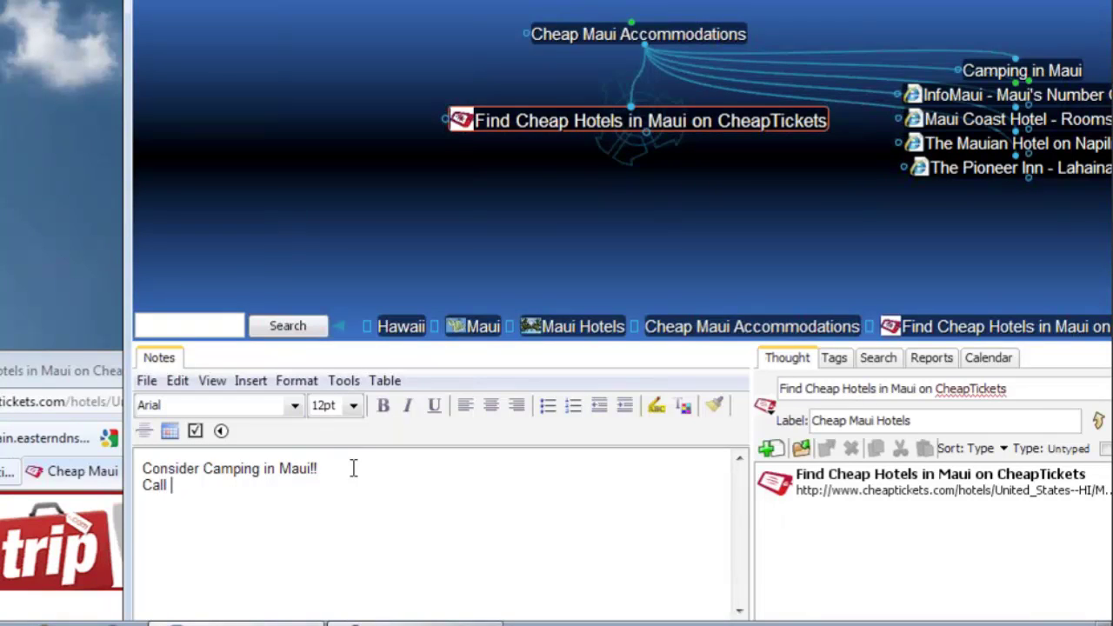
{"action": "type", "text": "to check "}
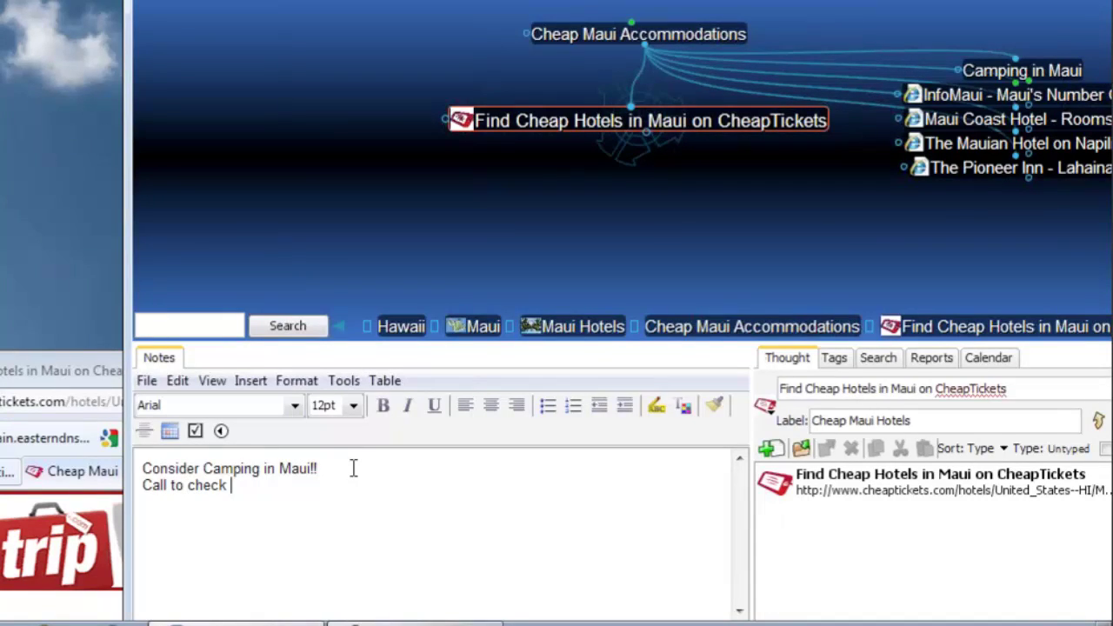
{"action": "type", "text": "interent "}
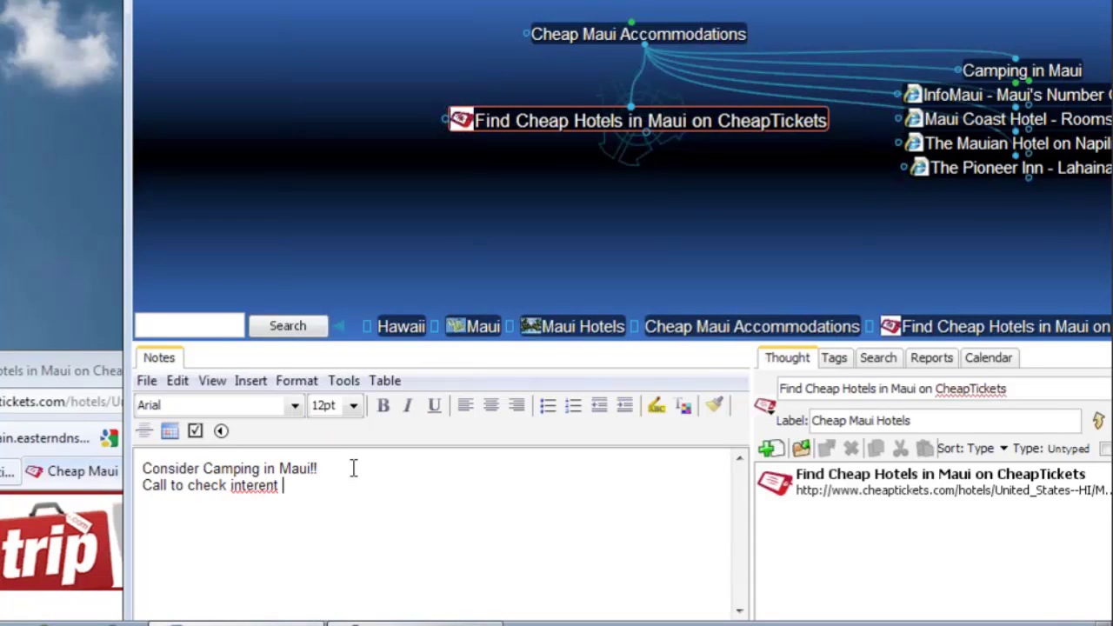
{"action": "type", "text": "reliab"}
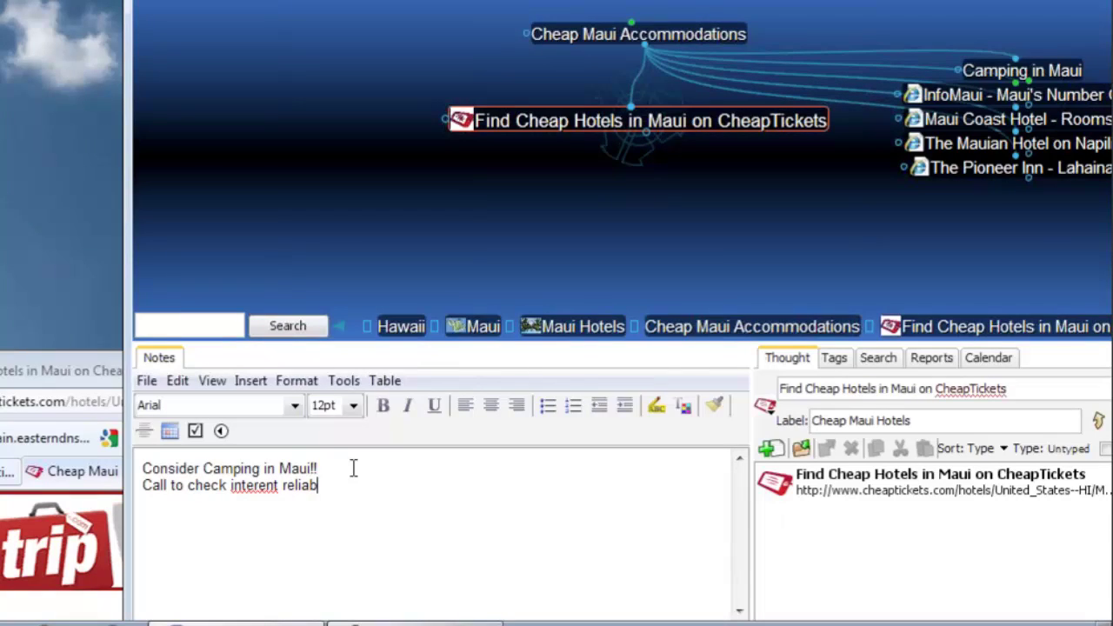
{"action": "type", "text": "lity"}
{"action": "right_click", "coordinate": [258, 487]}
{"action": "left_click", "coordinate": [339, 357]}
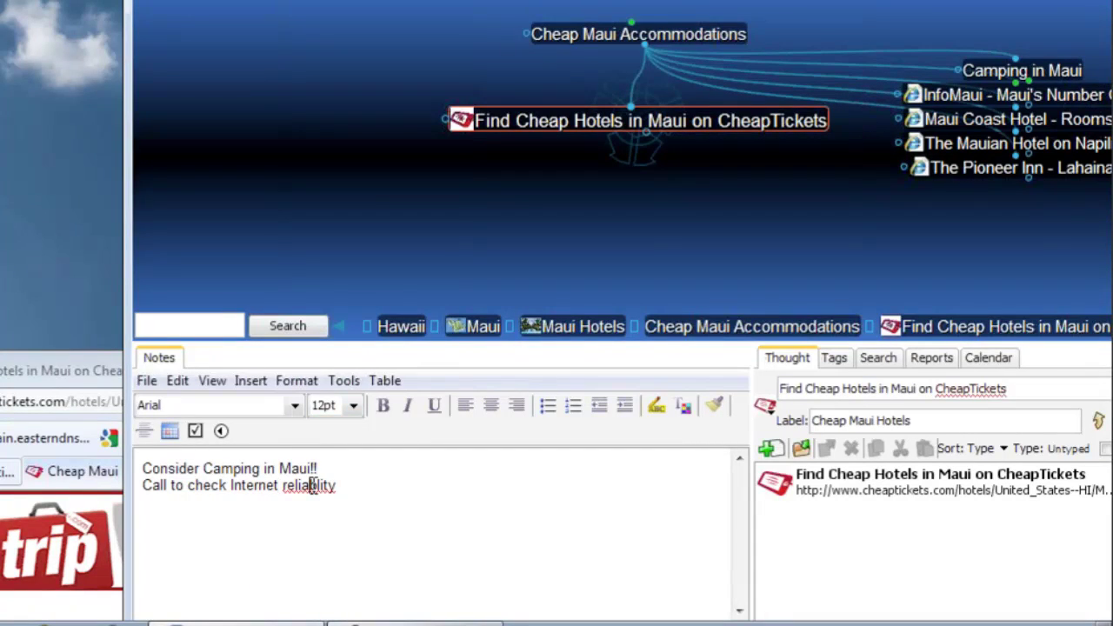
{"action": "right_click", "coordinate": [312, 485]}
{"action": "left_click", "coordinate": [370, 359]}
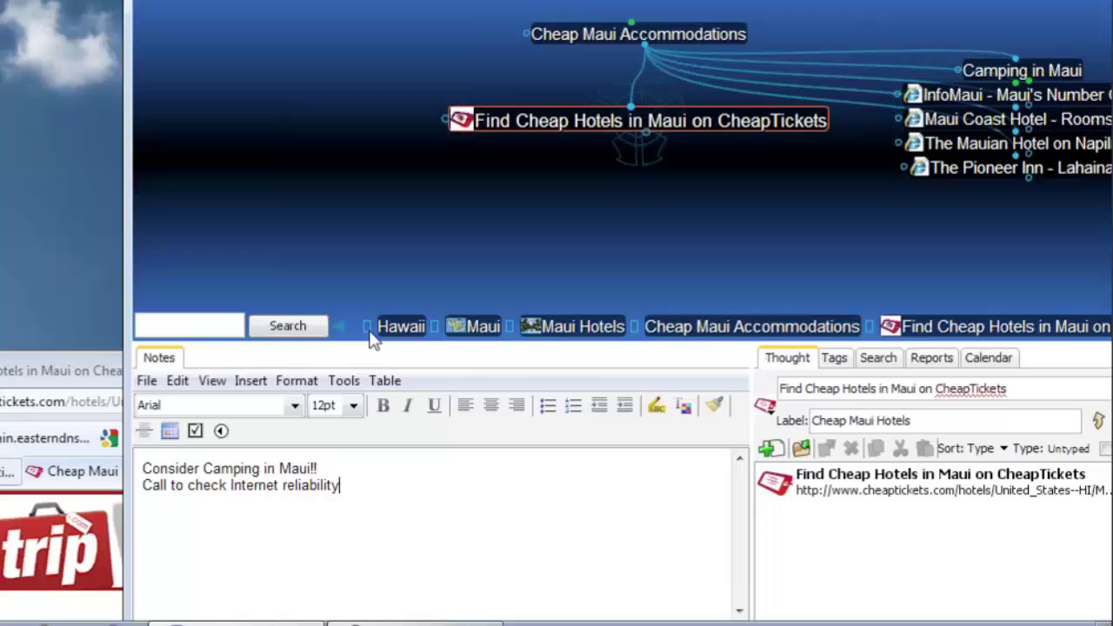
Replace the entire CheapTickets note with a checkbox item labelled "Internet Check".
{"action": "key", "text": "ctrl+a"}
{"action": "left_click", "coordinate": [195, 431]}
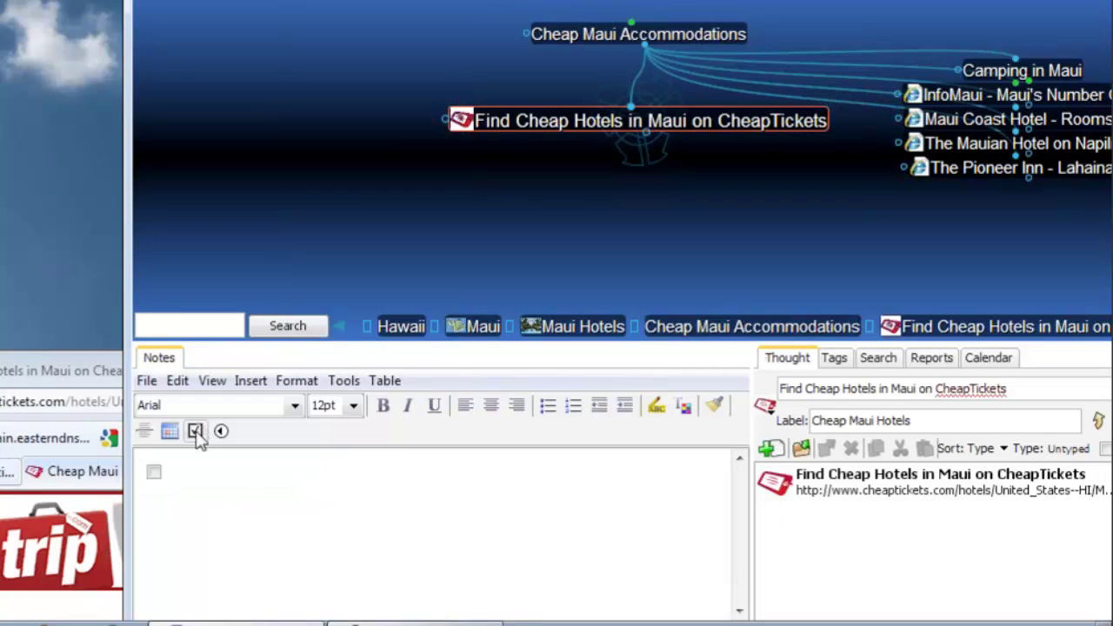
{"action": "left_click", "coordinate": [197, 433]}
{"action": "key", "text": "BackSpace"}
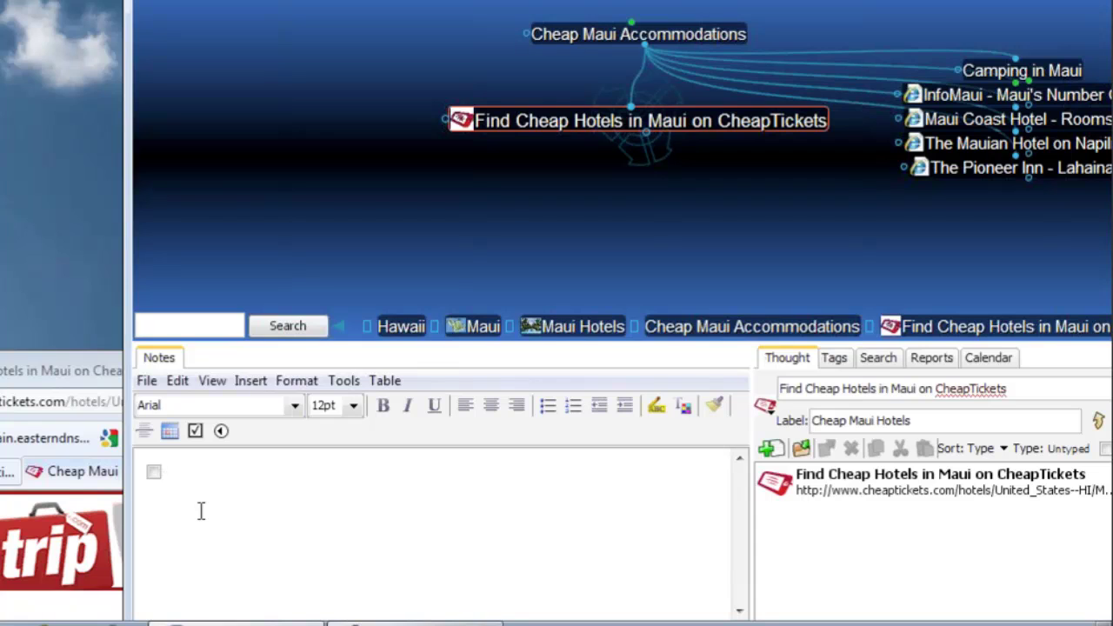
{"action": "type", "text": "In"}
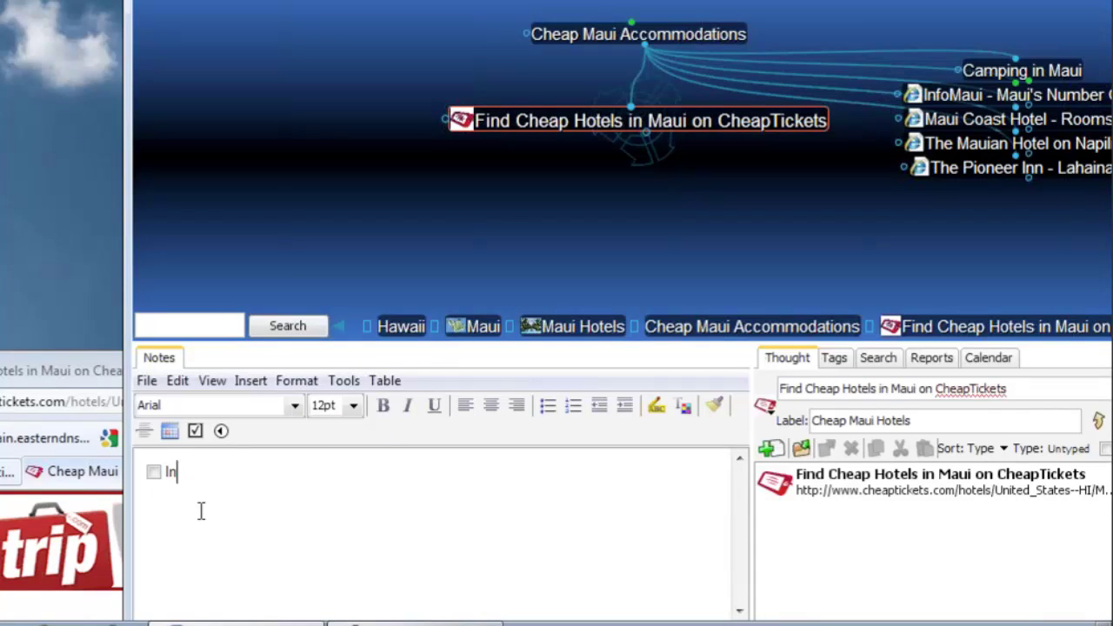
{"action": "type", "text": "ternet Check"}
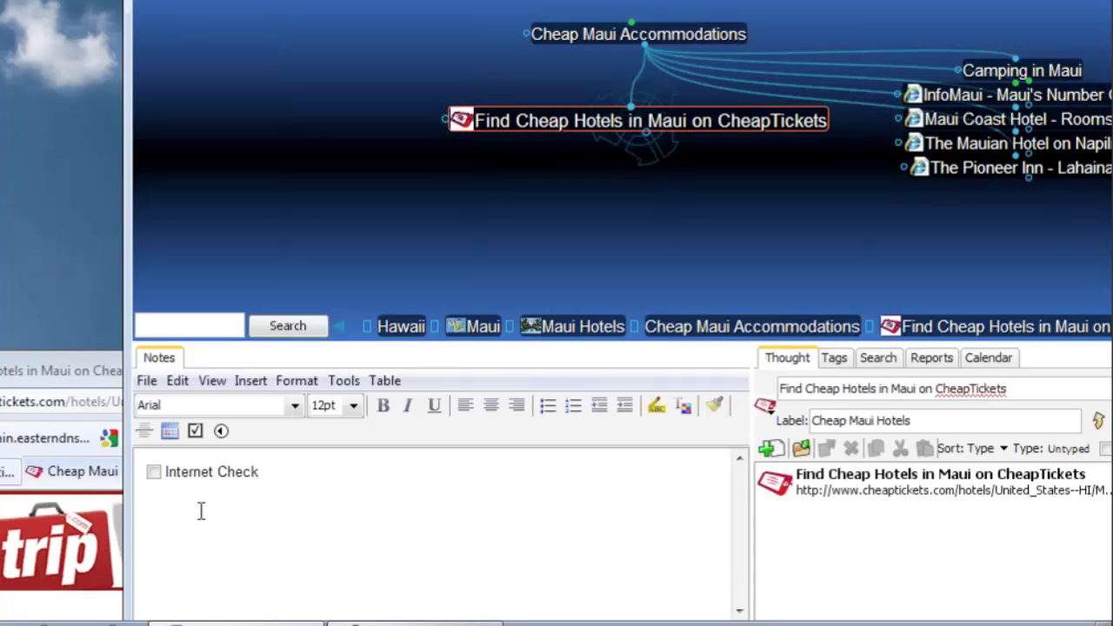
Add a second checkbox item labelled "Trip Adviser Review" below the Internet Check item.
{"action": "left_click", "coordinate": [191, 436]}
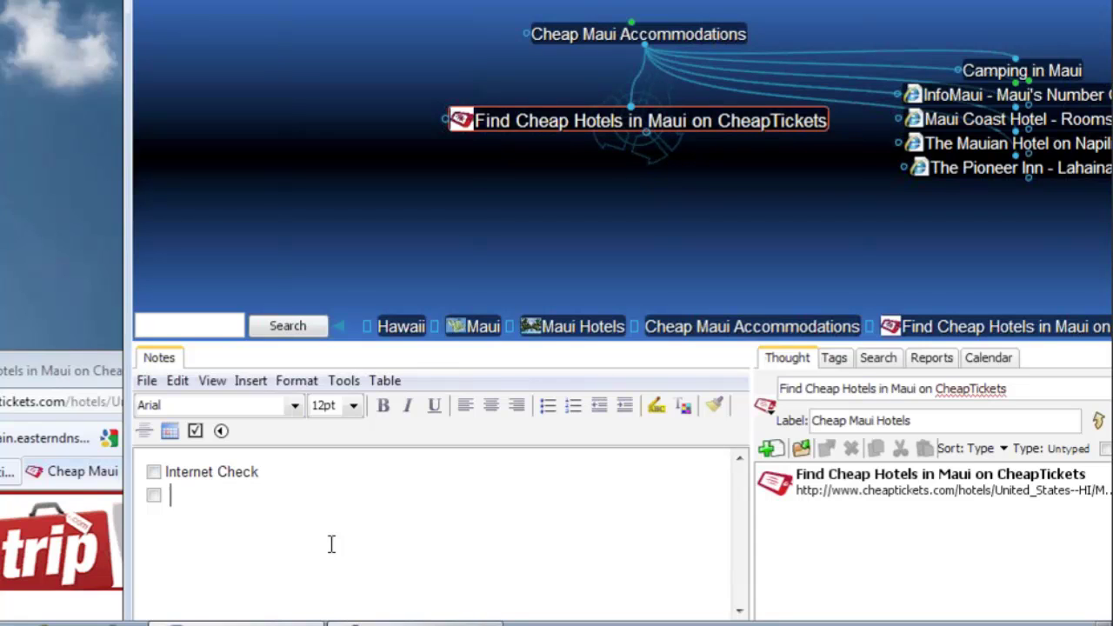
{"action": "type", "text": "Tr"}
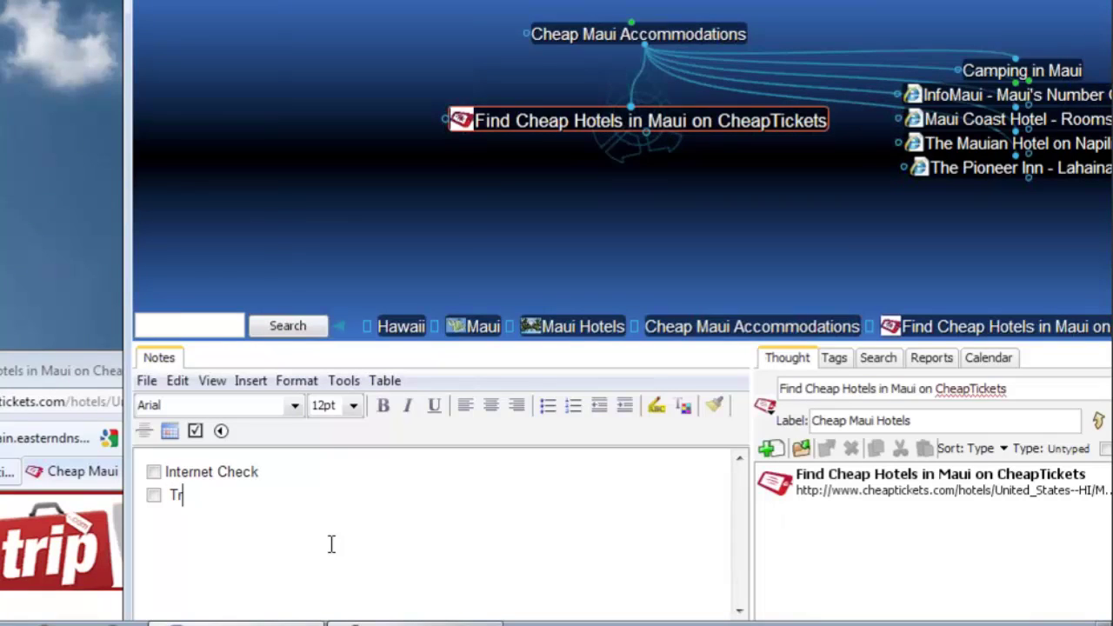
{"action": "type", "text": "ip Advi"}
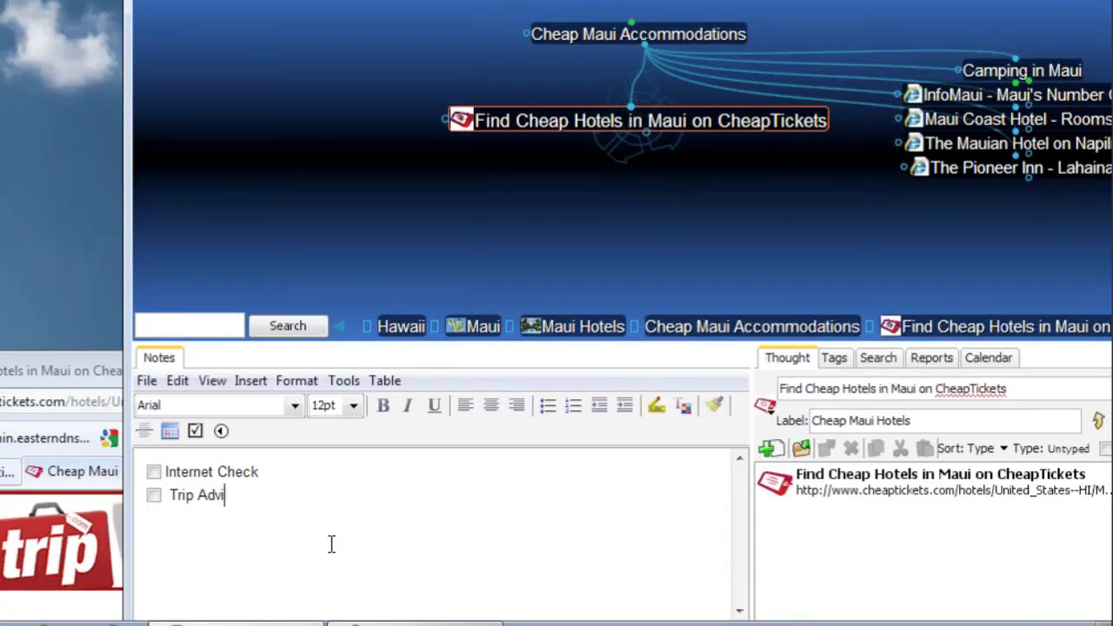
{"action": "type", "text": "ser Review"}
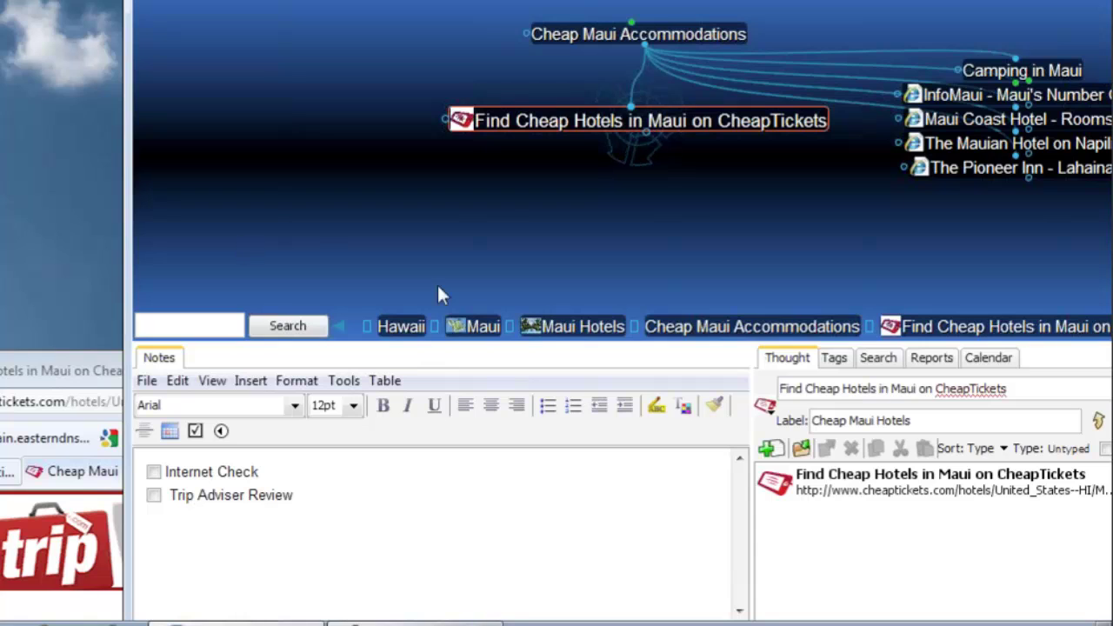
Activate the parent thought Cheap Maui Accommodations and shift the TheBrain window so that its whole width fits on screen.
{"action": "left_click", "coordinate": [678, 42]}
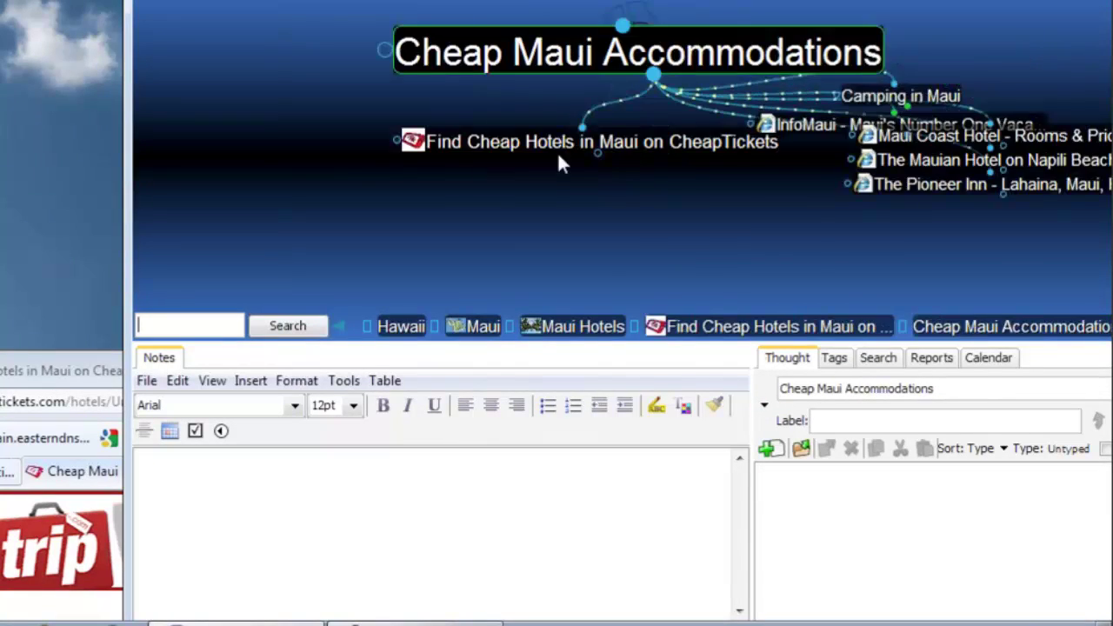
{"action": "mouse_move", "coordinate": [469, 269]}
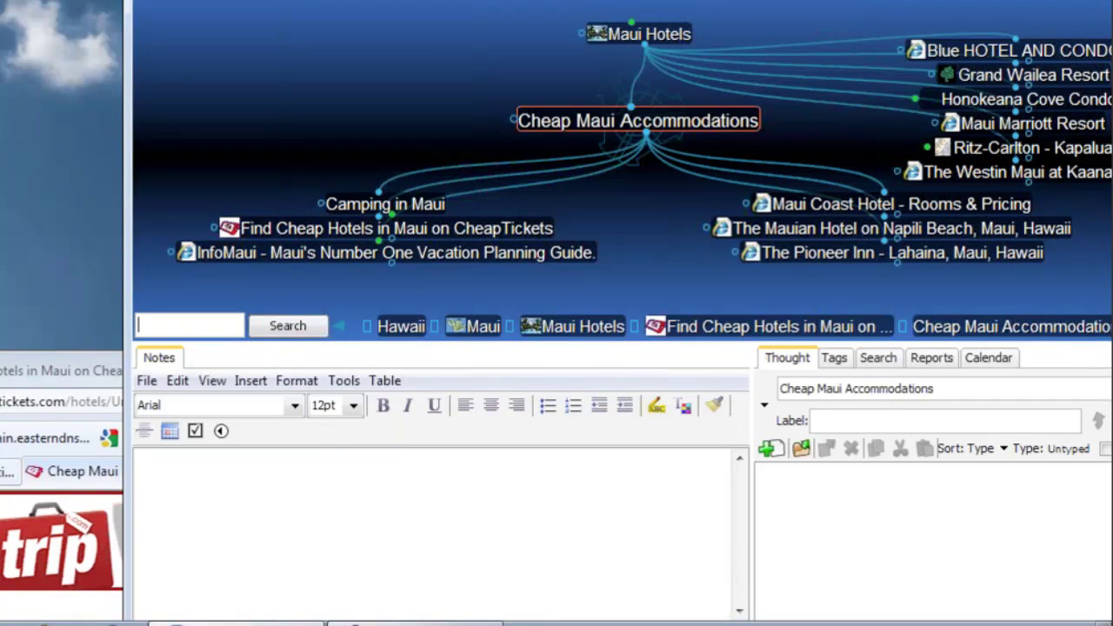
{"action": "left_click_drag", "start_coordinate": [557, 0], "coordinate": [552, 0]}
{"action": "left_click_drag", "start_coordinate": [654, 0], "coordinate": [494, 5]}
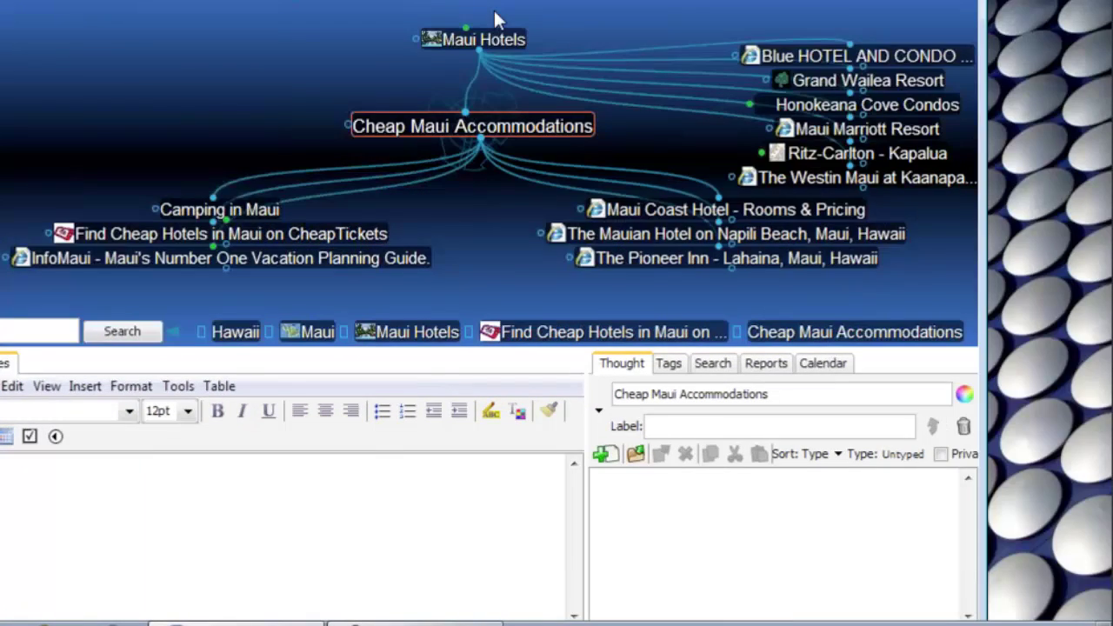
Activate Maui Hotels and link the existing thought "Camping in Maui" to it as a child.
{"action": "left_click", "coordinate": [476, 42]}
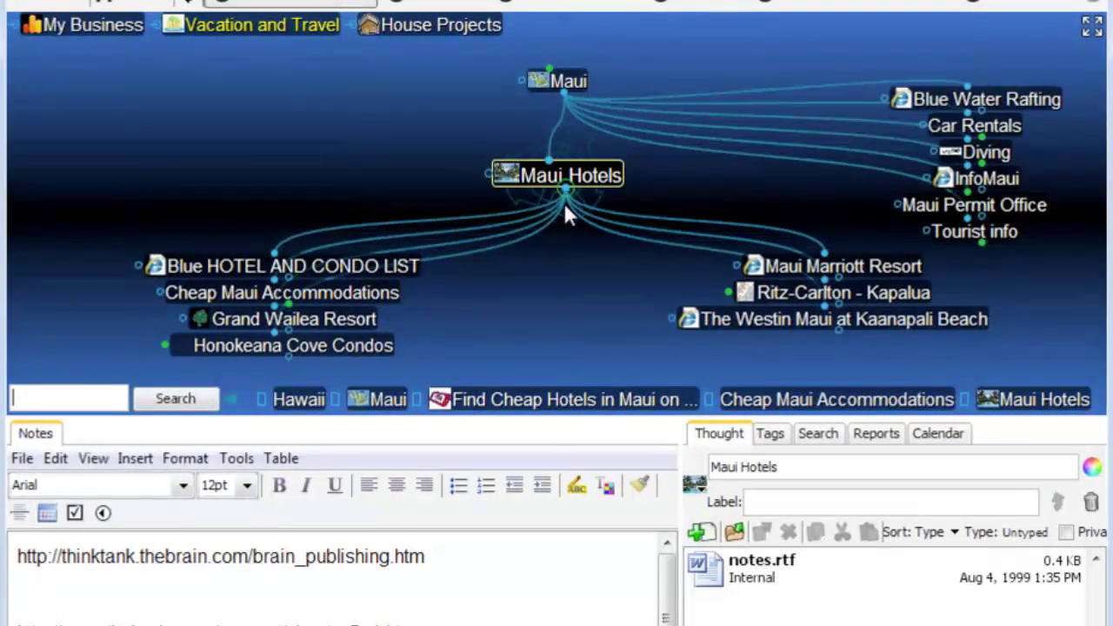
{"action": "left_click_drag", "start_coordinate": [566, 209], "coordinate": [563, 306]}
{"action": "type", "text": "Camping"}
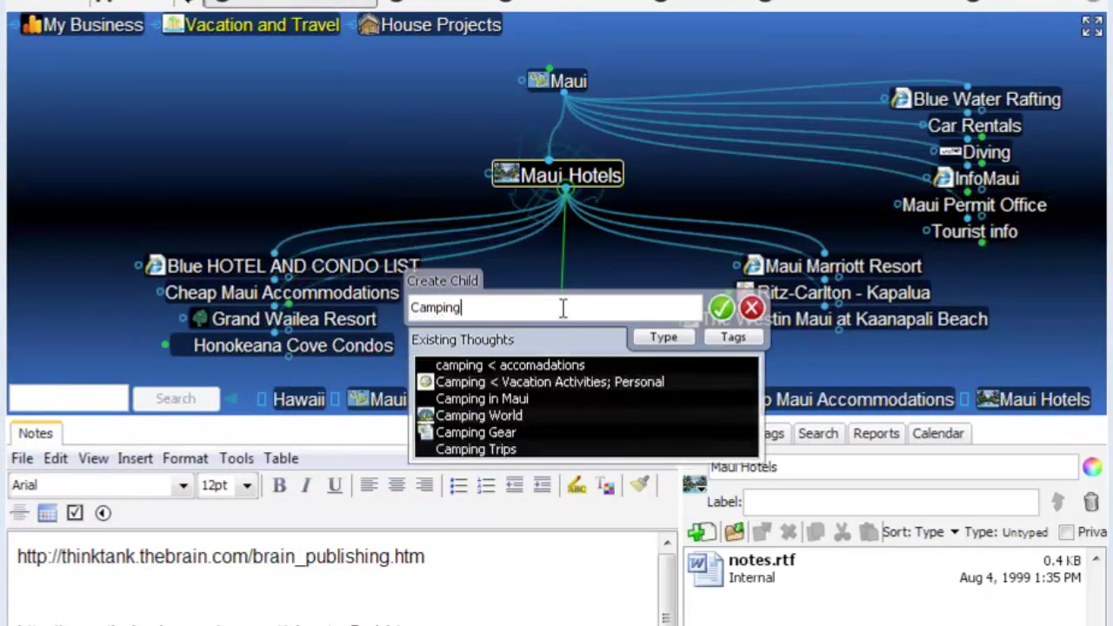
{"action": "type", "text": " in Maui"}
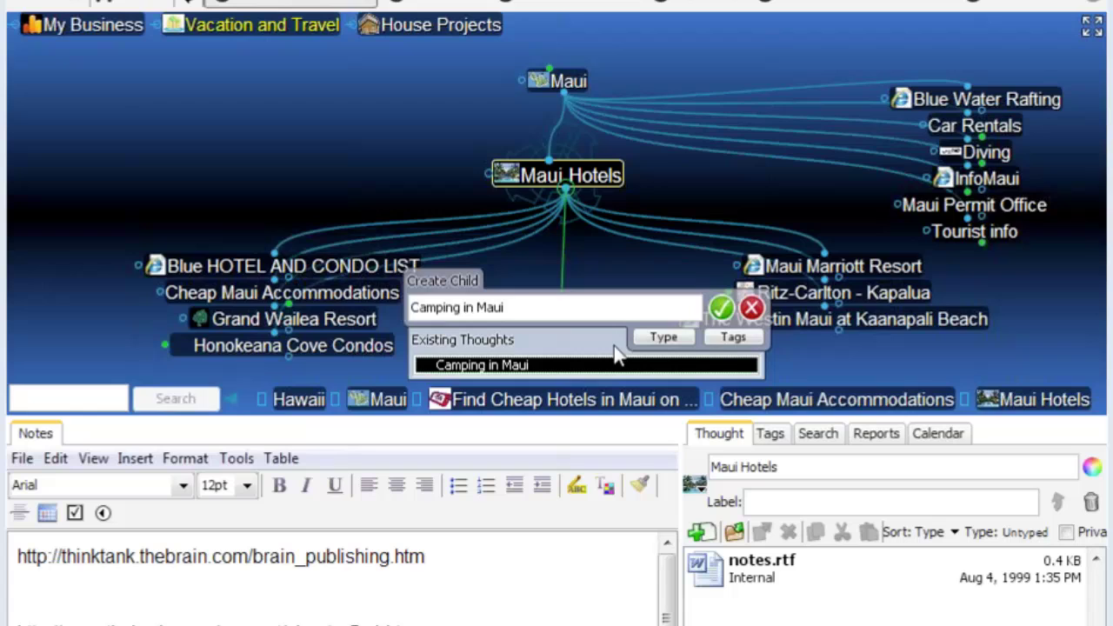
{"action": "left_click", "coordinate": [723, 309]}
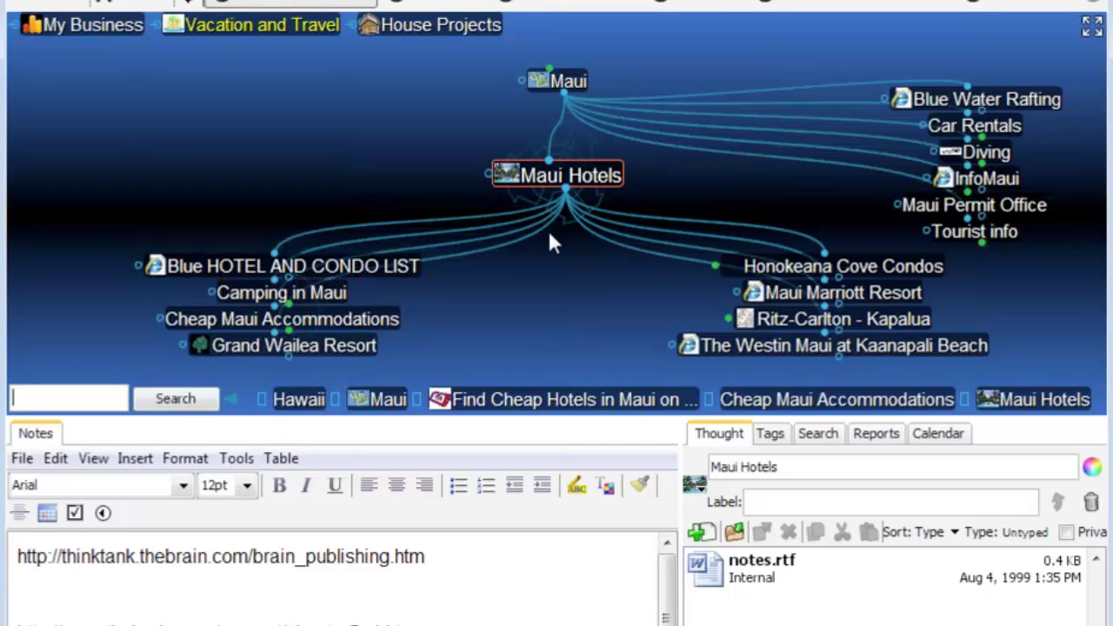
Search the map for "cam", activate Camping in Maui and open the web page of its child Maui Camp Sites Listings.
{"action": "type", "text": "cam"}
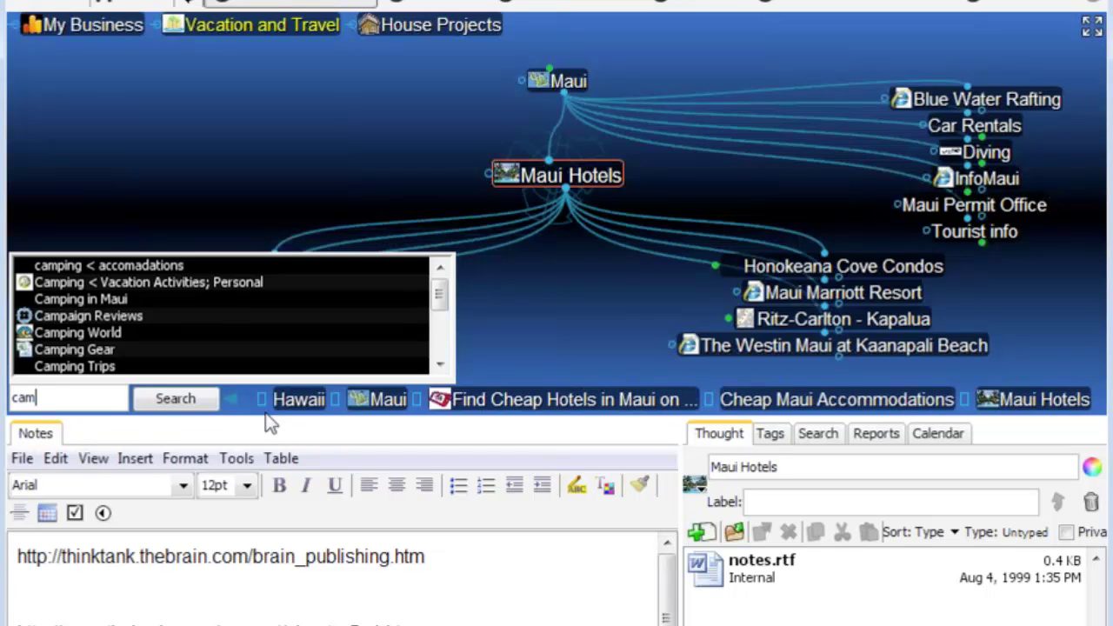
{"action": "left_click", "coordinate": [123, 303]}
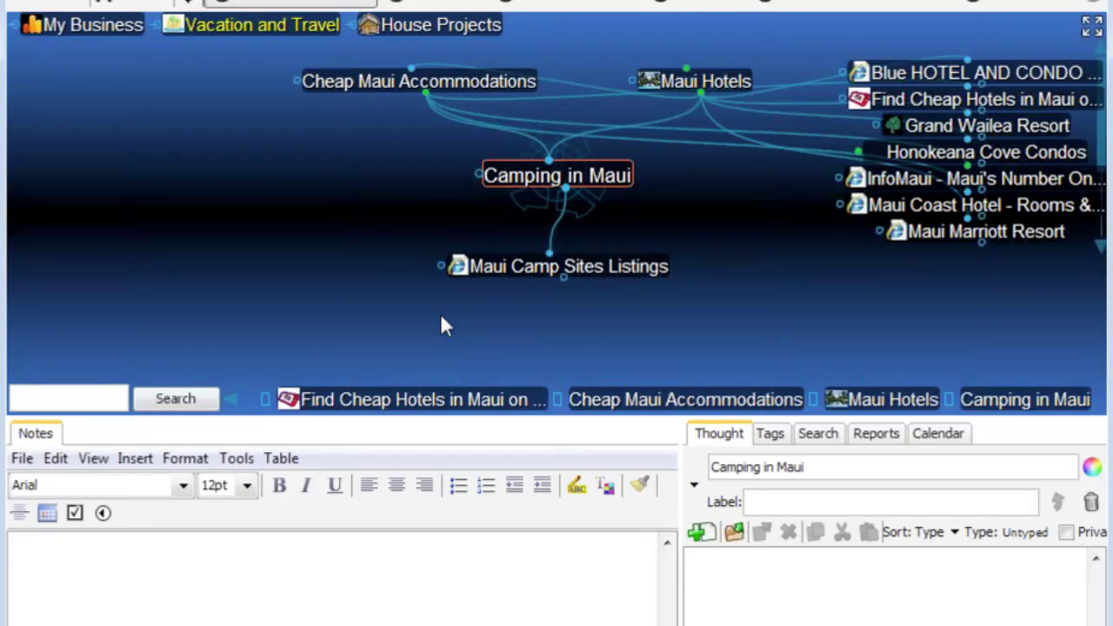
{"action": "left_click", "coordinate": [458, 267]}
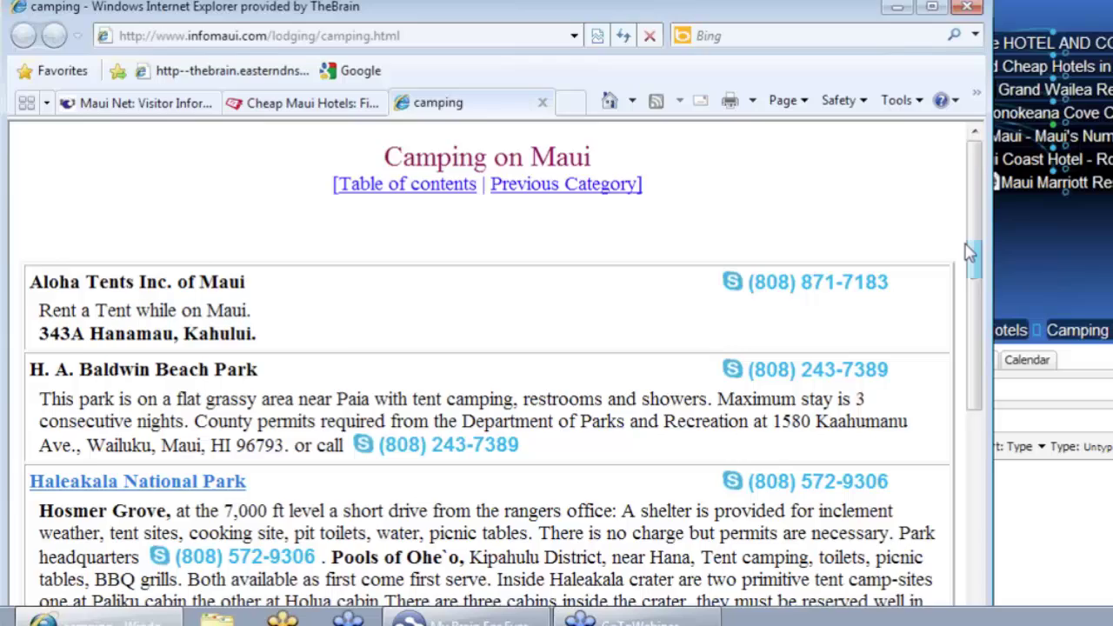
Copy the Haleakala National Park entry from the camping web page into the notes of the Camping in Maui thought.
{"action": "scroll", "coordinate": [970, 252], "scroll_direction": "down", "scroll_amount": 1}
{"action": "left_click_drag", "start_coordinate": [969, 253], "coordinate": [953, 369]}
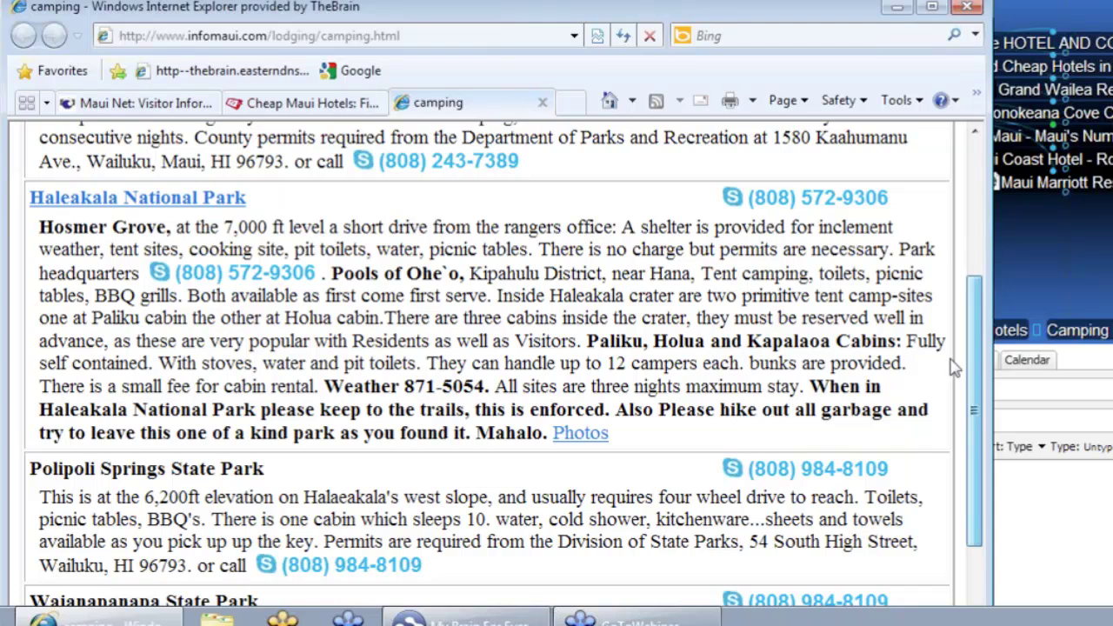
{"action": "left_click_drag", "start_coordinate": [951, 358], "coordinate": [950, 358]}
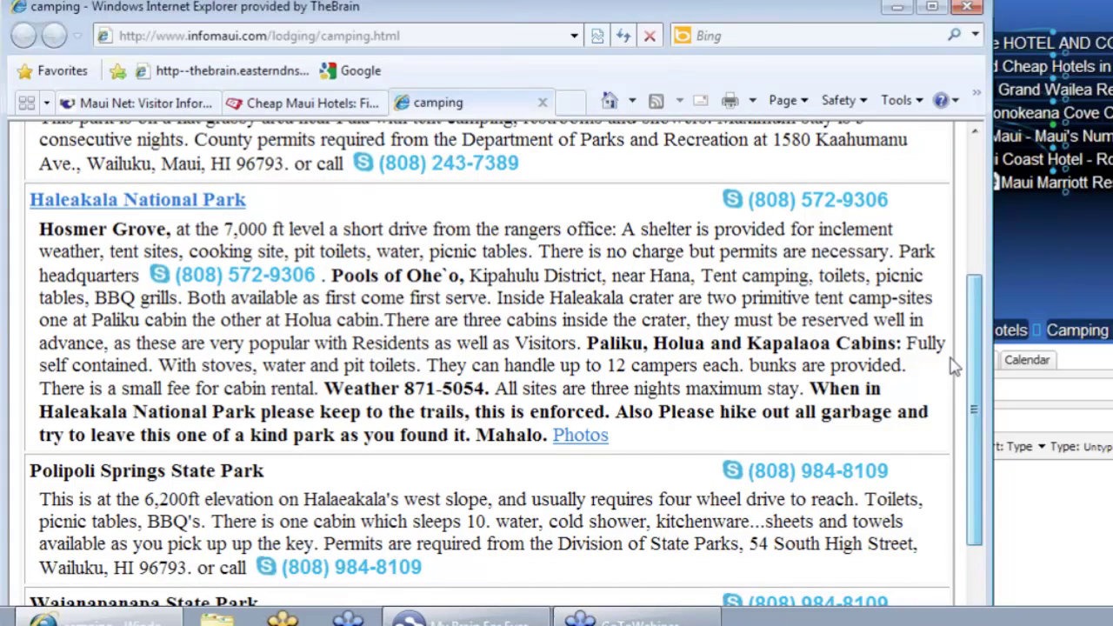
{"action": "scroll", "coordinate": [631, 521], "scroll_direction": "up", "scroll_amount": 1}
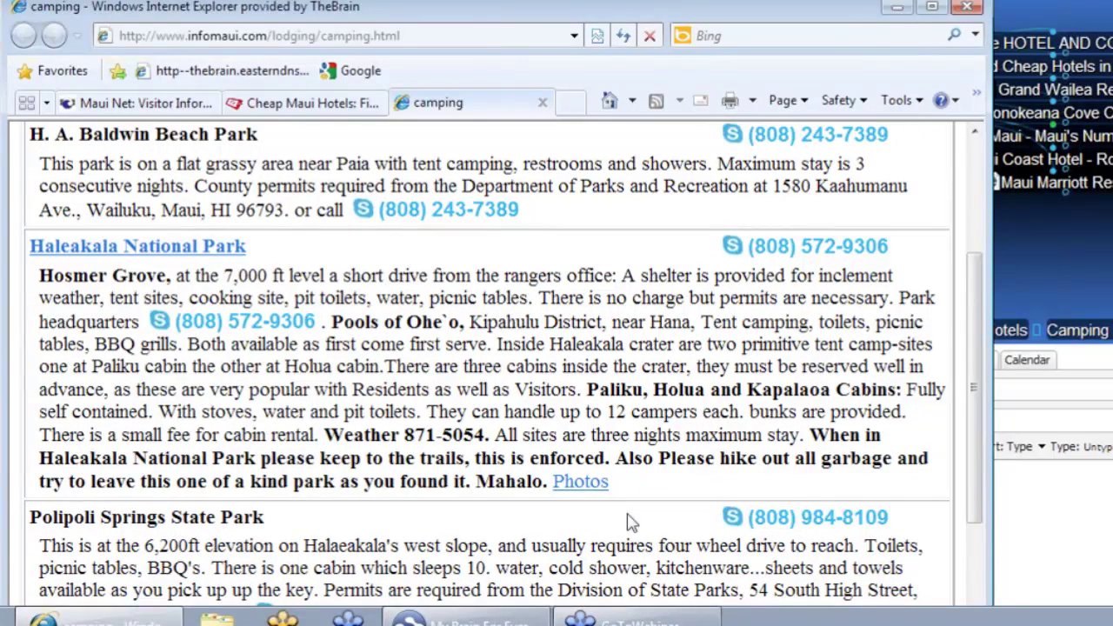
{"action": "left_click_drag", "start_coordinate": [630, 520], "coordinate": [30, 242]}
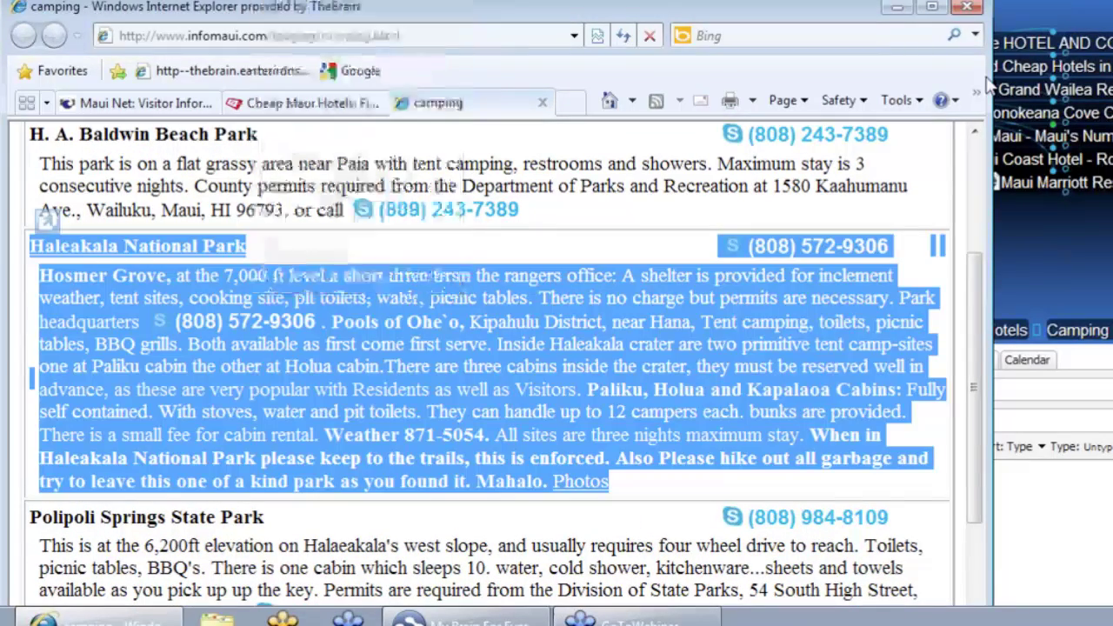
{"action": "left_click", "coordinate": [895, 9]}
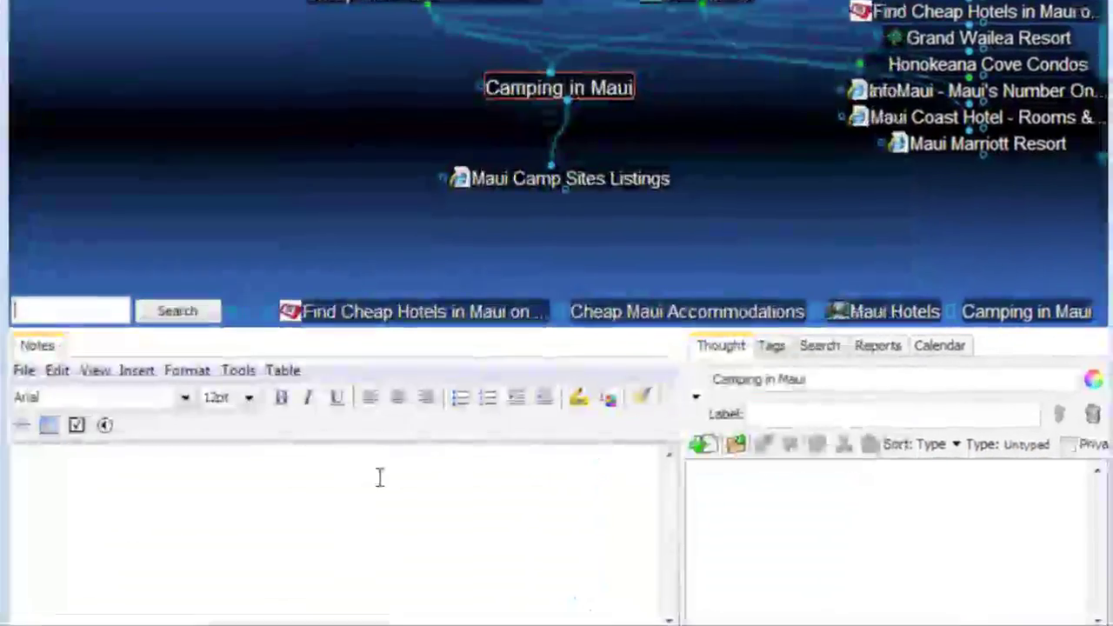
{"action": "left_click", "coordinate": [381, 478]}
{"action": "key", "text": "ctrl+v"}
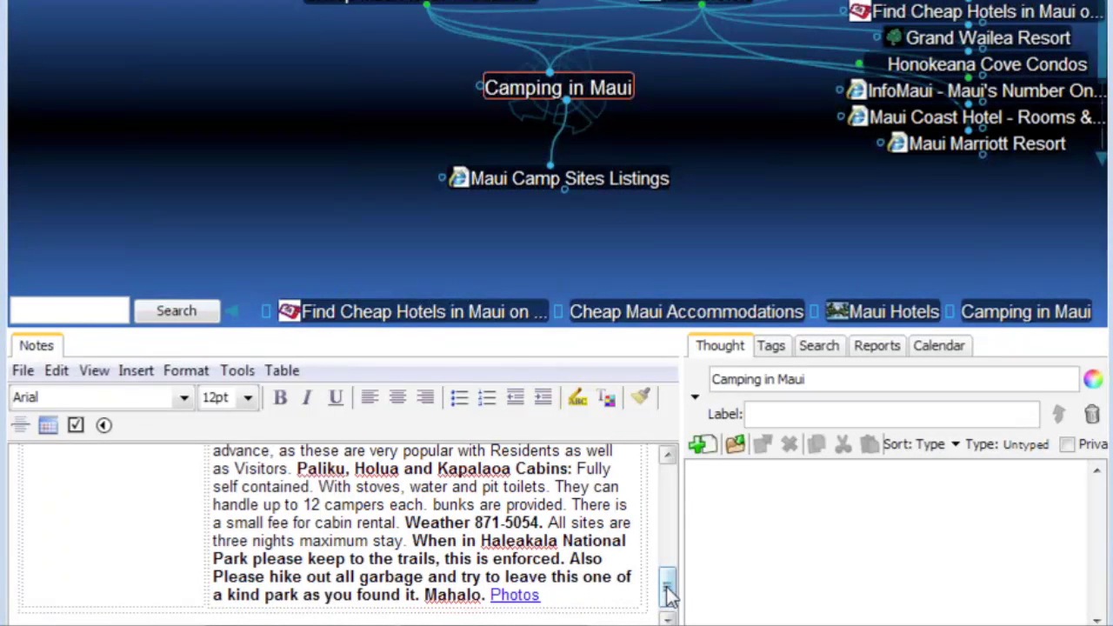
{"action": "left_click_drag", "start_coordinate": [667, 591], "coordinate": [667, 486]}
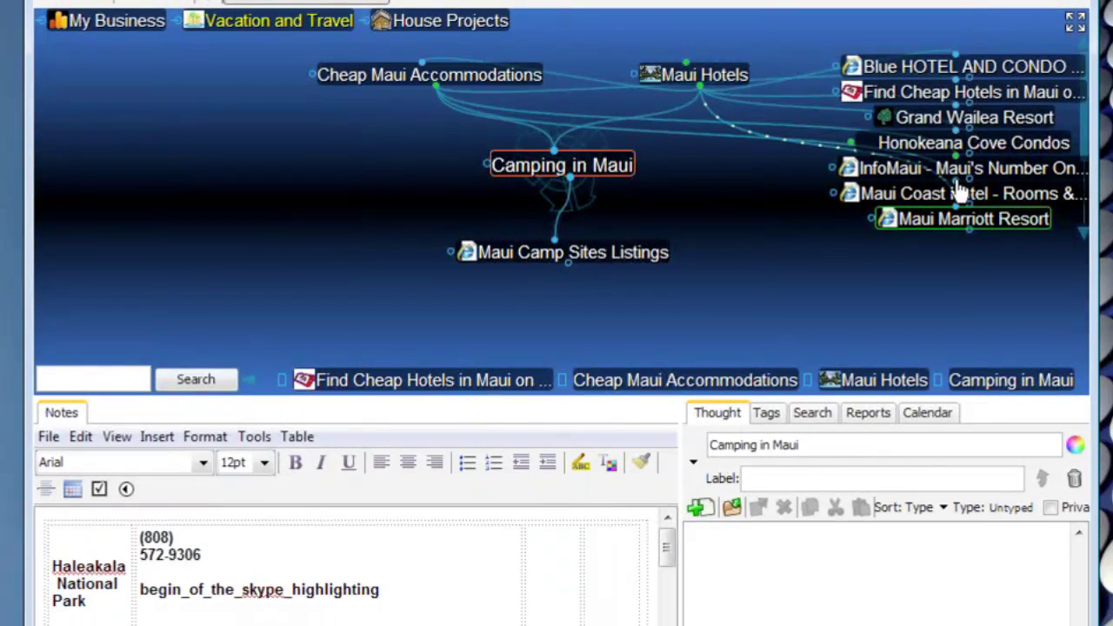
Navigate up the map from Camping in Maui through Maui Hotels to the Maui thought.
{"action": "left_click", "coordinate": [706, 75]}
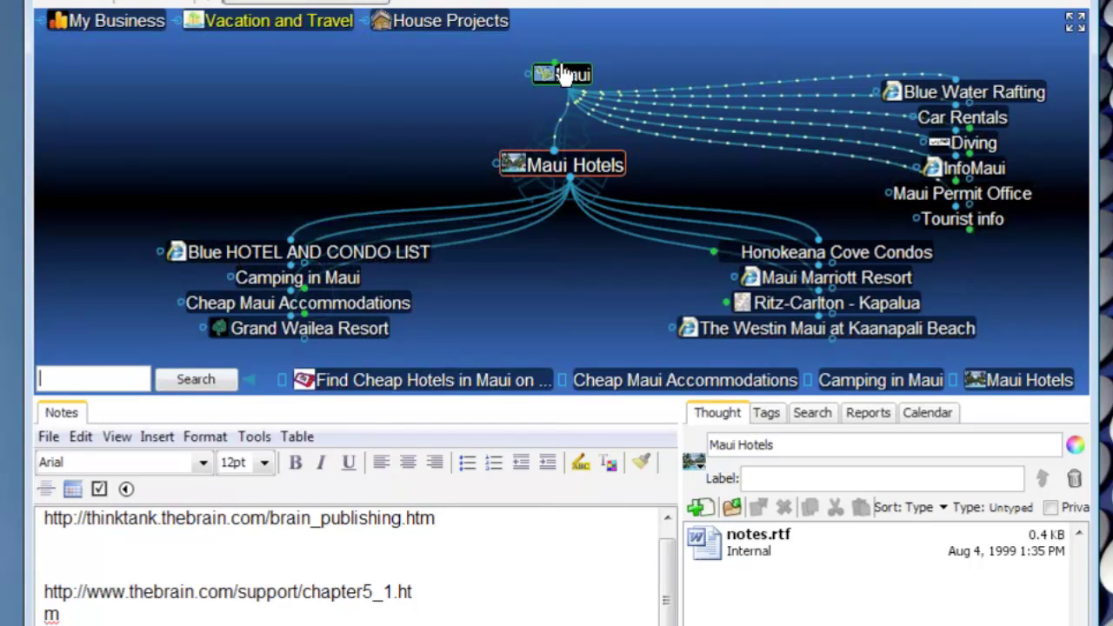
{"action": "left_click", "coordinate": [574, 78]}
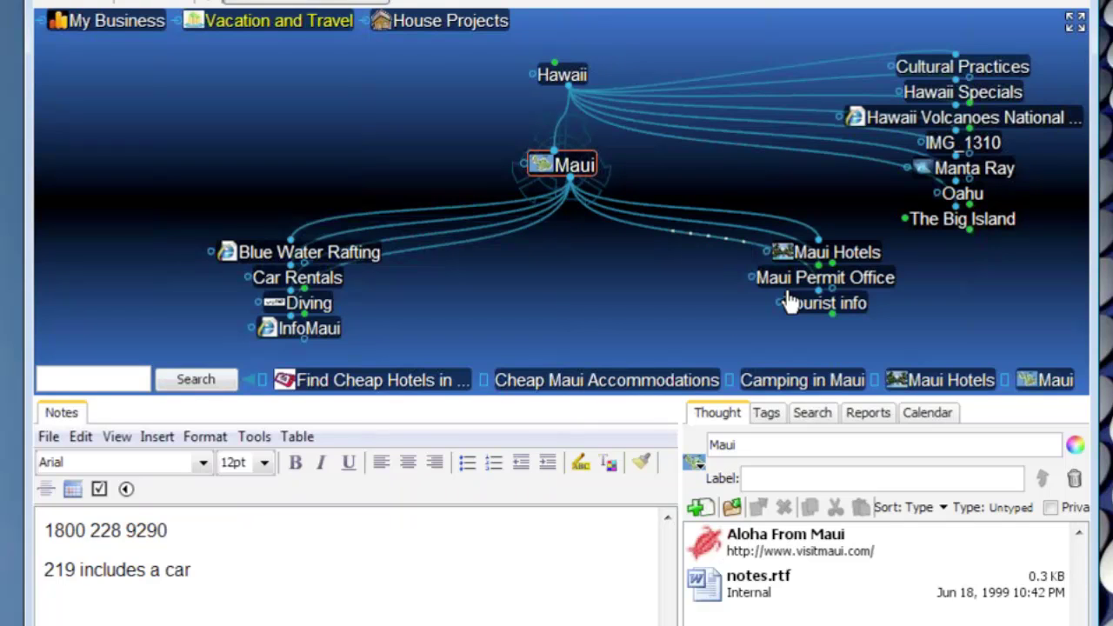
{"action": "mouse_move", "coordinate": [787, 263]}
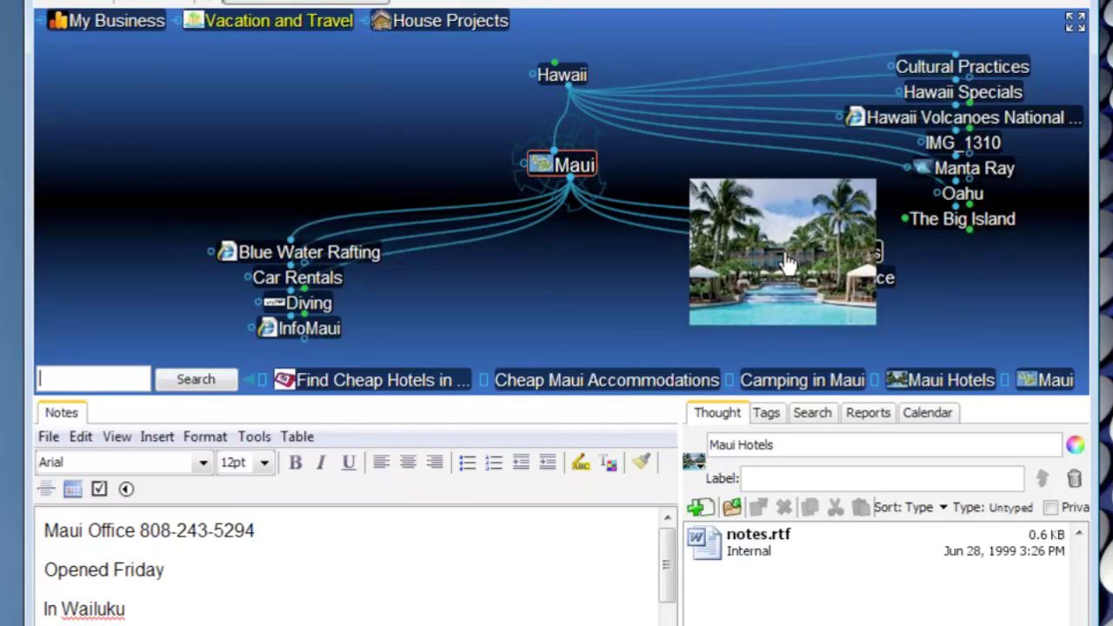
{"action": "mouse_move", "coordinate": [541, 176]}
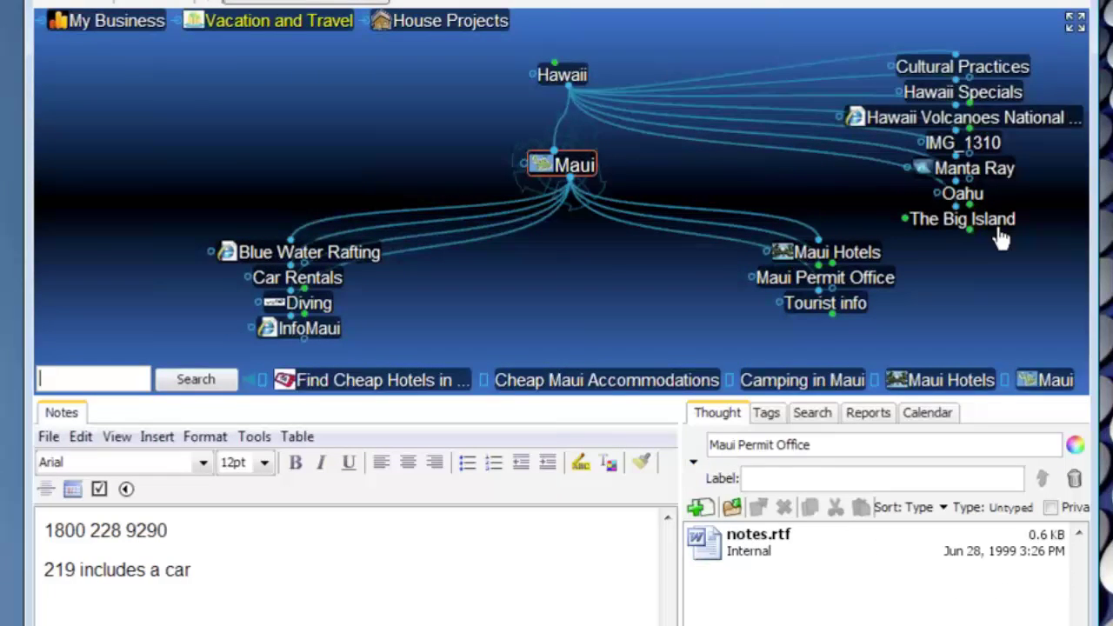
Navigate through The Big Island to Big Island Maps in the enlarged map area and open its attached Hawaii national parks map web page.
{"action": "left_click", "coordinate": [991, 222]}
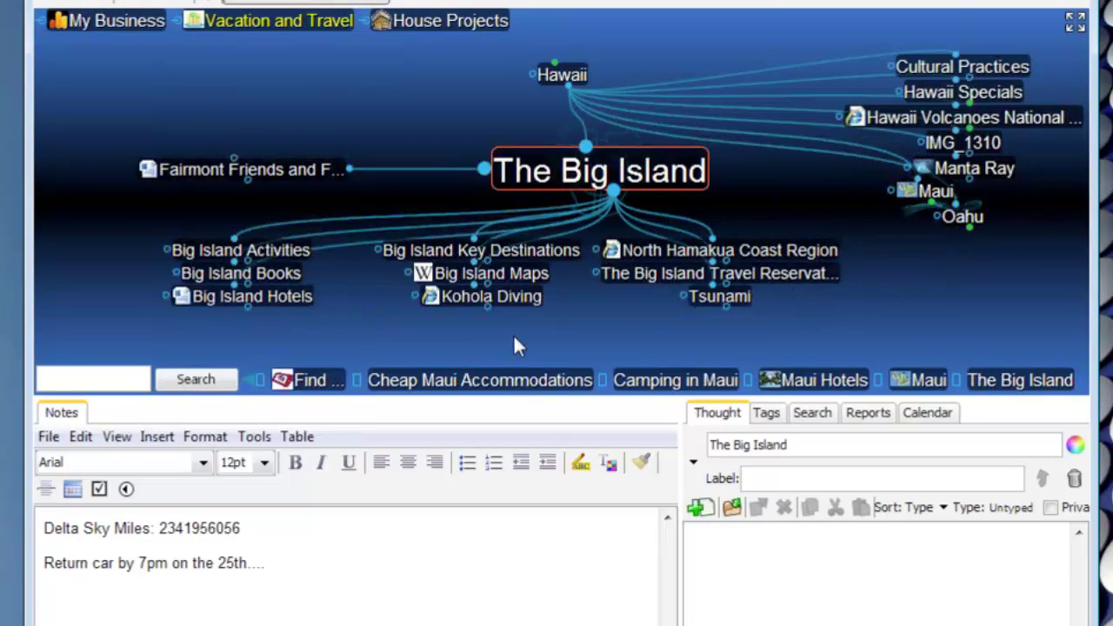
{"action": "left_click_drag", "start_coordinate": [513, 398], "coordinate": [504, 458]}
{"action": "left_click", "coordinate": [354, 389]}
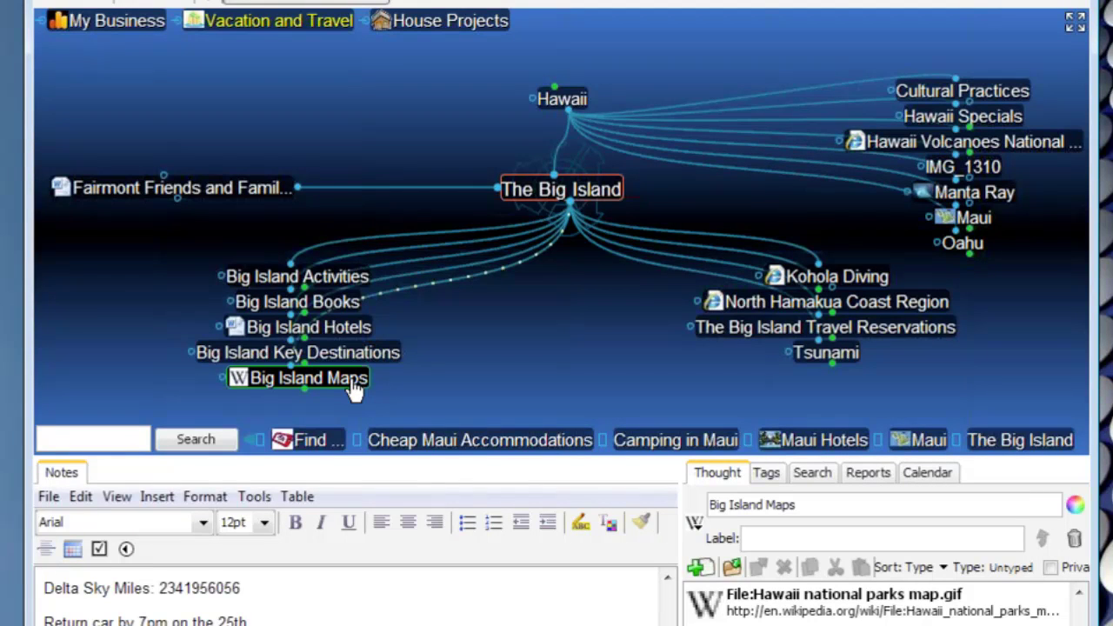
{"action": "left_click", "coordinate": [354, 388]}
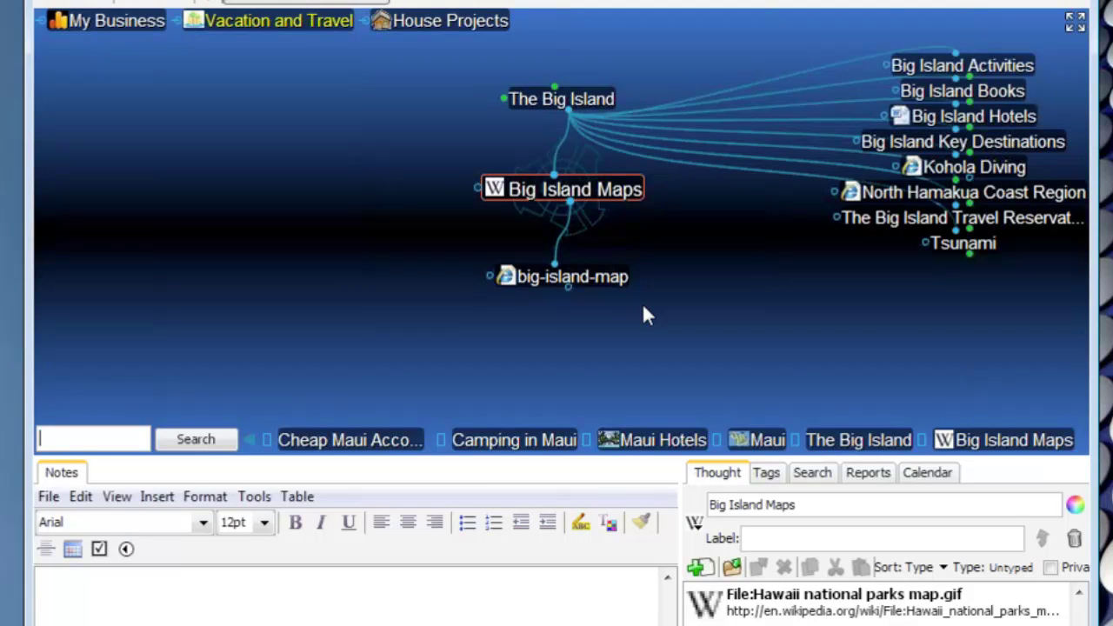
{"action": "left_click", "coordinate": [843, 595]}
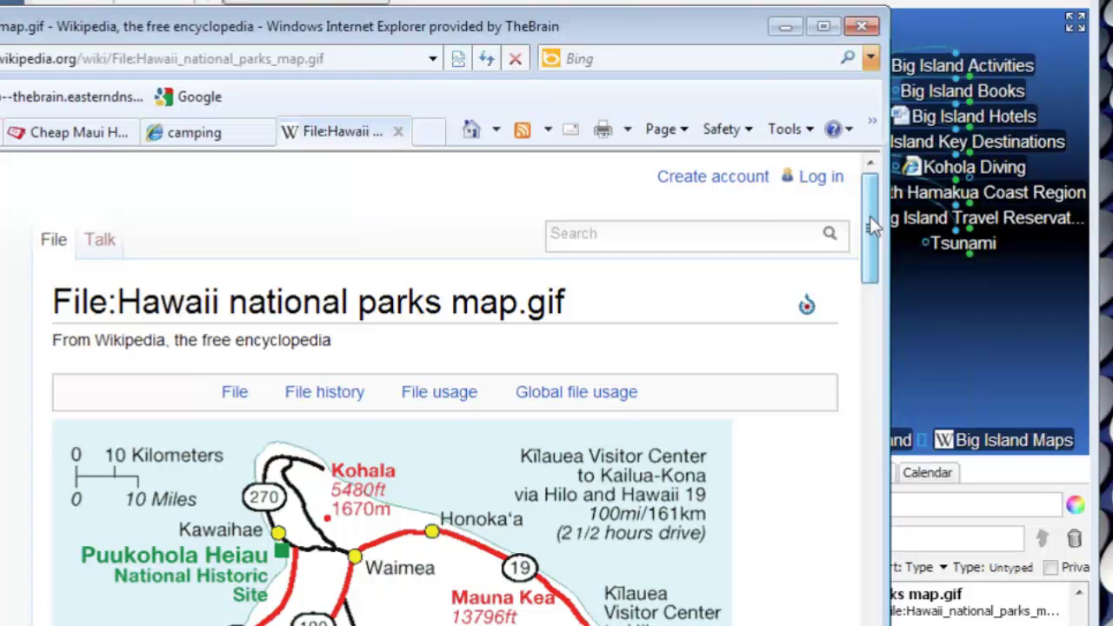
Maximize the browser window and copy the Hawaii national parks map picture from the Wikipedia page.
{"action": "left_click_drag", "start_coordinate": [873, 225], "coordinate": [855, 298]}
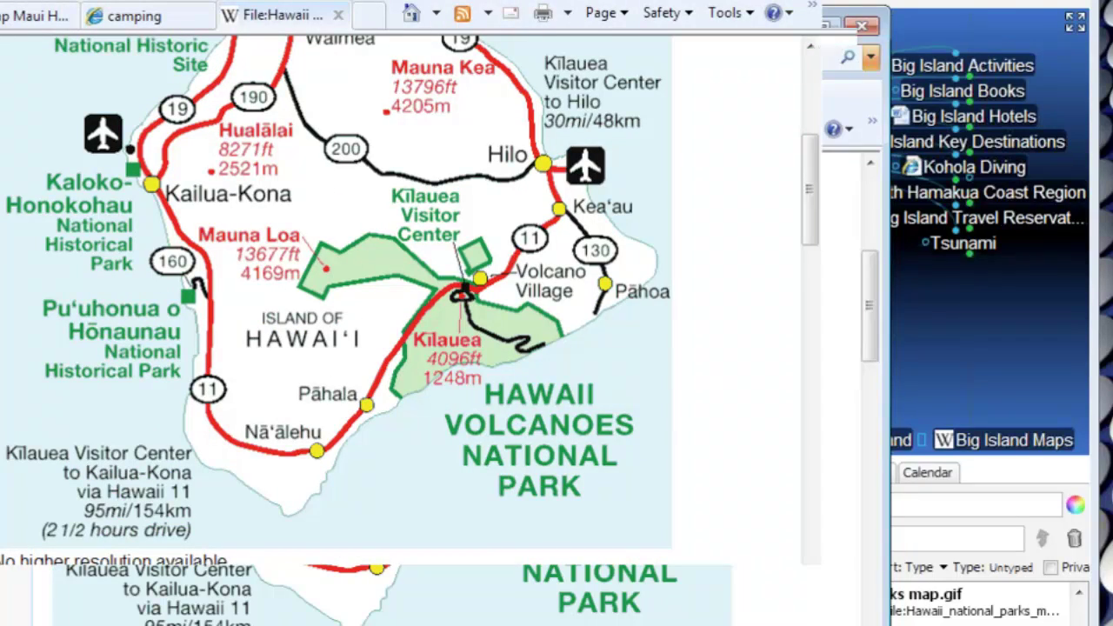
{"action": "left_click", "coordinate": [823, 26]}
{"action": "scroll", "coordinate": [557, 330], "scroll_direction": "up", "scroll_amount": 2}
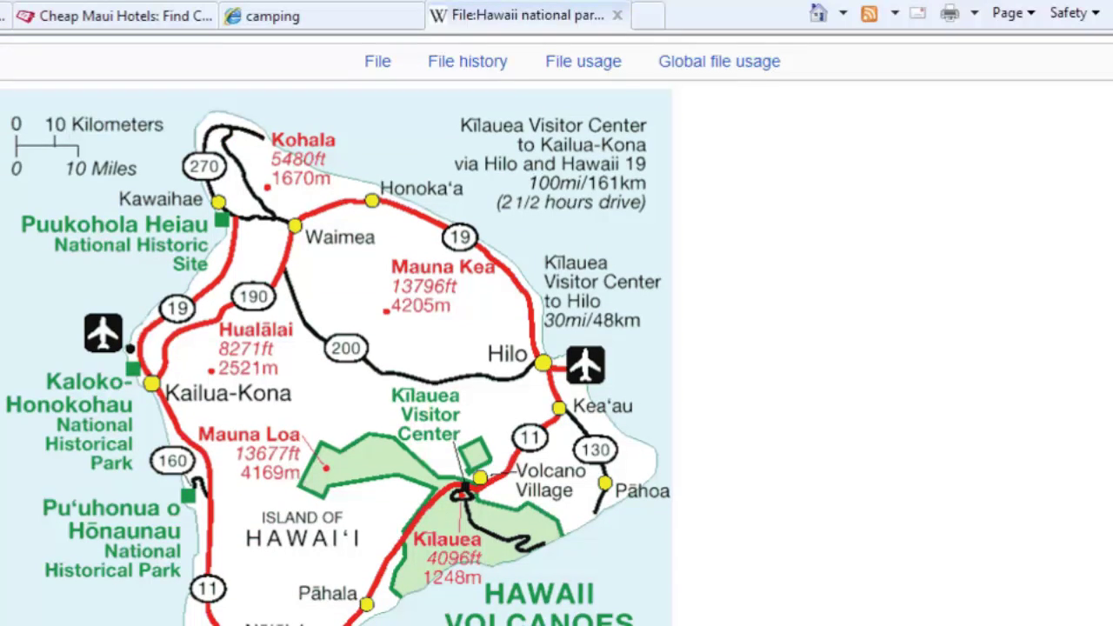
{"action": "scroll", "coordinate": [557, 331], "scroll_direction": "down", "scroll_amount": 1}
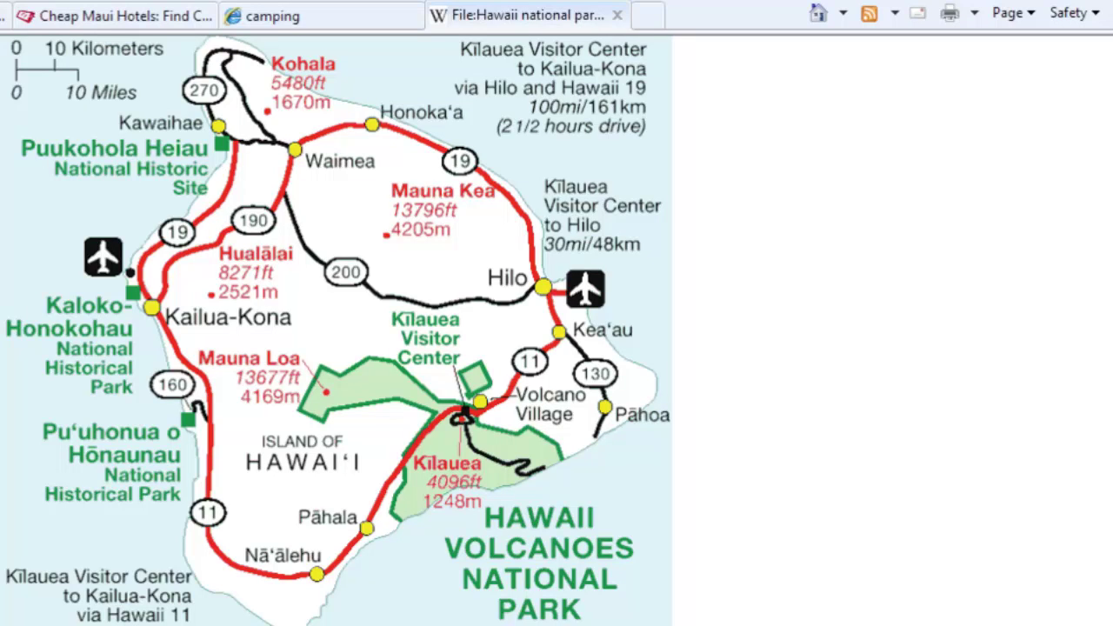
{"action": "scroll", "coordinate": [556, 331], "scroll_direction": "up", "scroll_amount": 1}
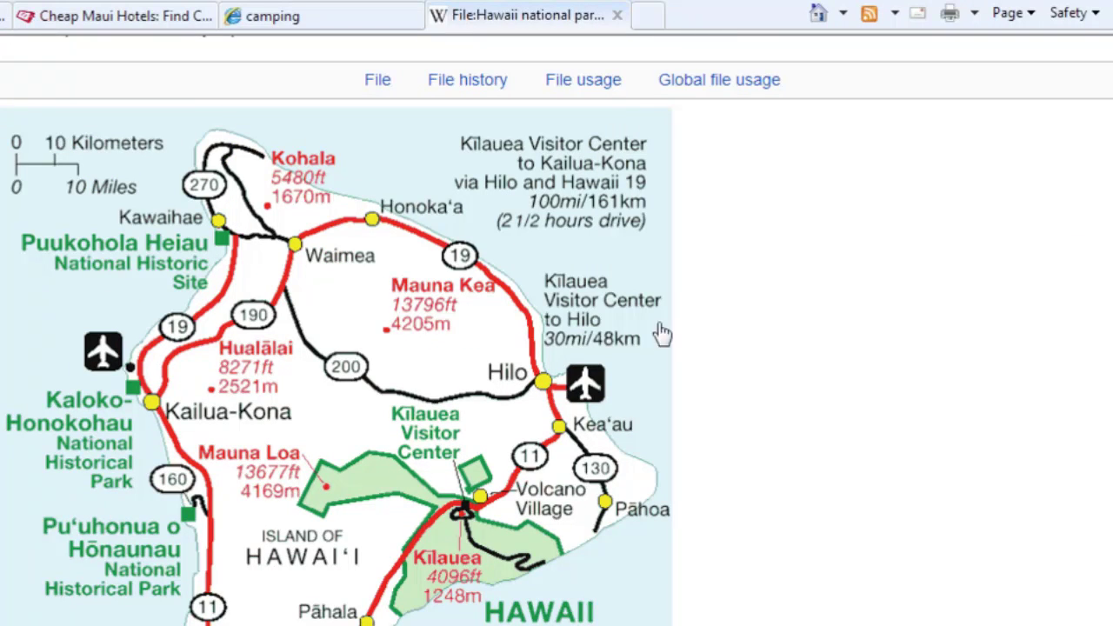
{"action": "left_click", "coordinate": [520, 261]}
{"action": "right_click", "coordinate": [520, 261]}
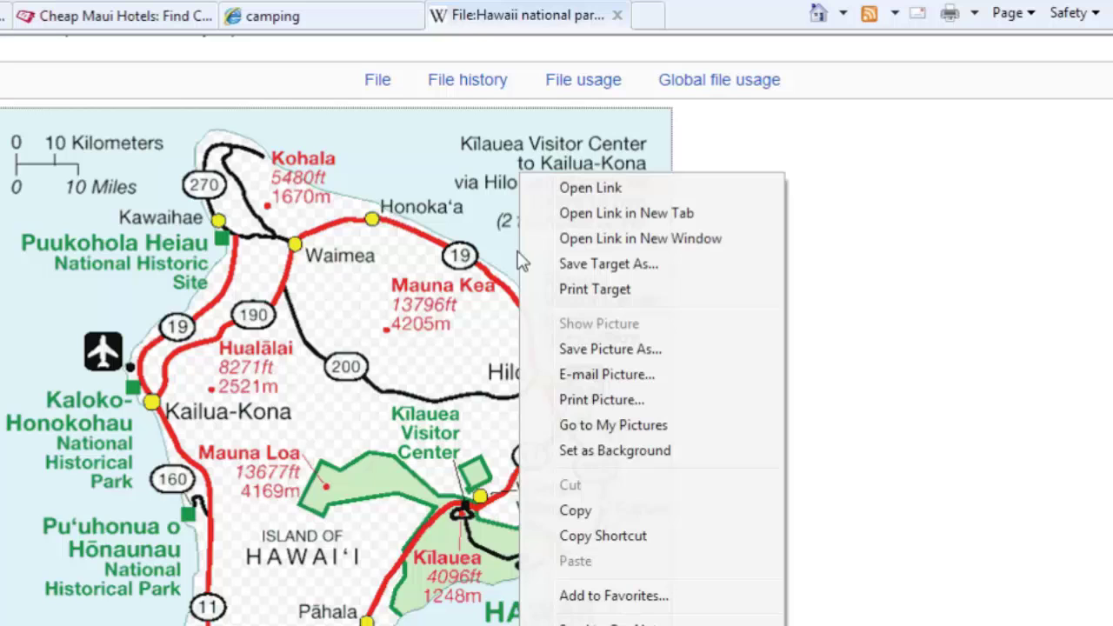
{"action": "left_click", "coordinate": [574, 512]}
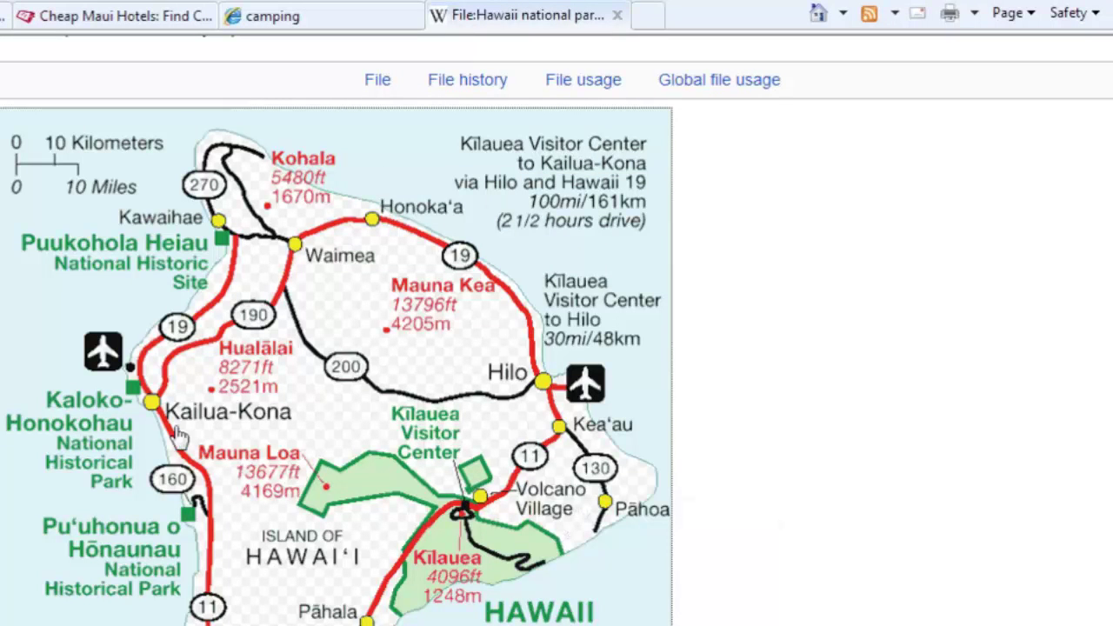
Switch to TheBrain, paste the copied map picture as the icon of the Big Island Maps thought and preview it.
{"action": "key", "text": "alt+Tab"}
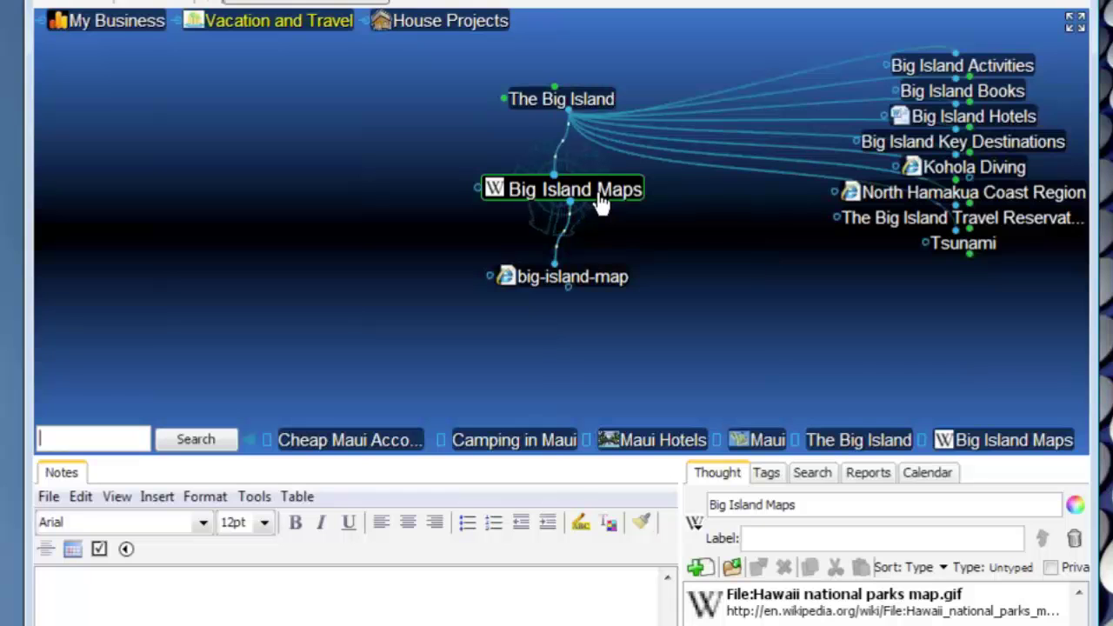
{"action": "right_click", "coordinate": [600, 203]}
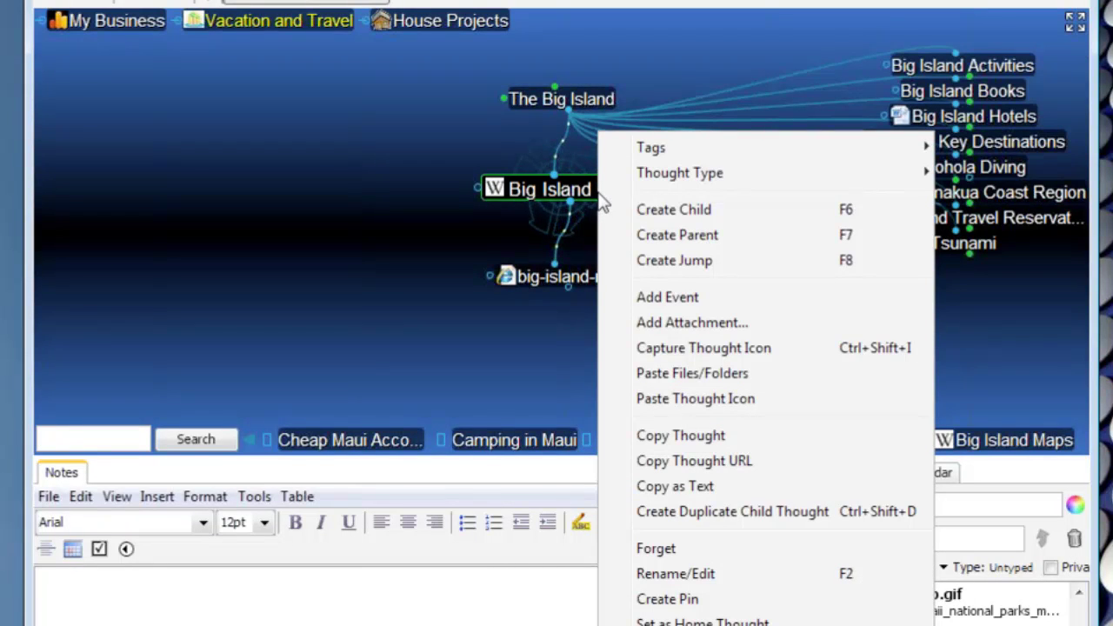
{"action": "left_click", "coordinate": [653, 400]}
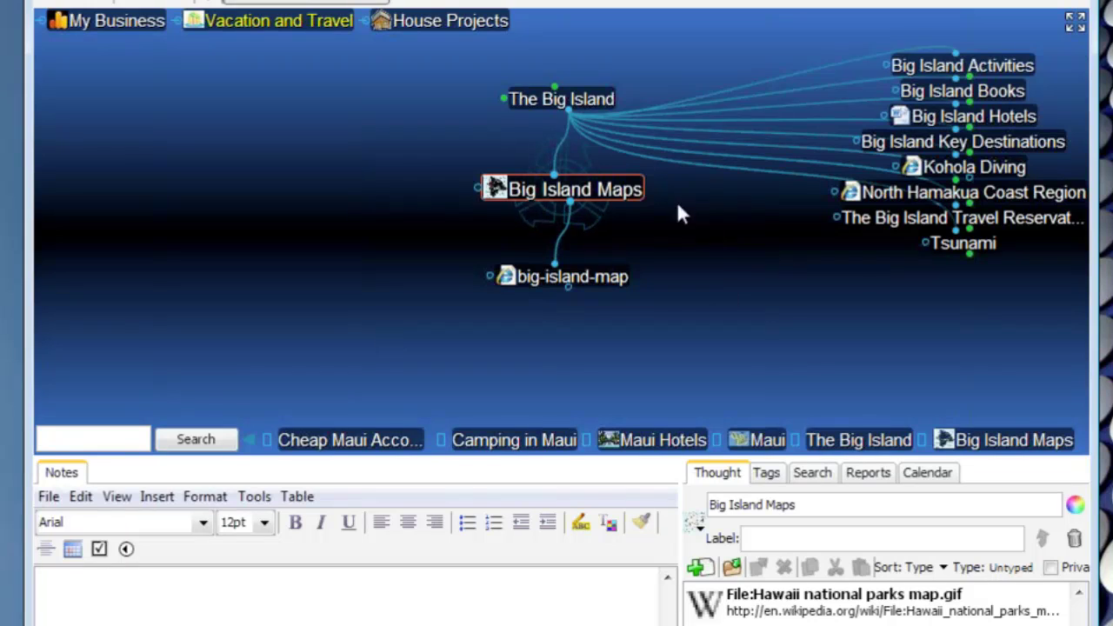
{"action": "mouse_move", "coordinate": [496, 188]}
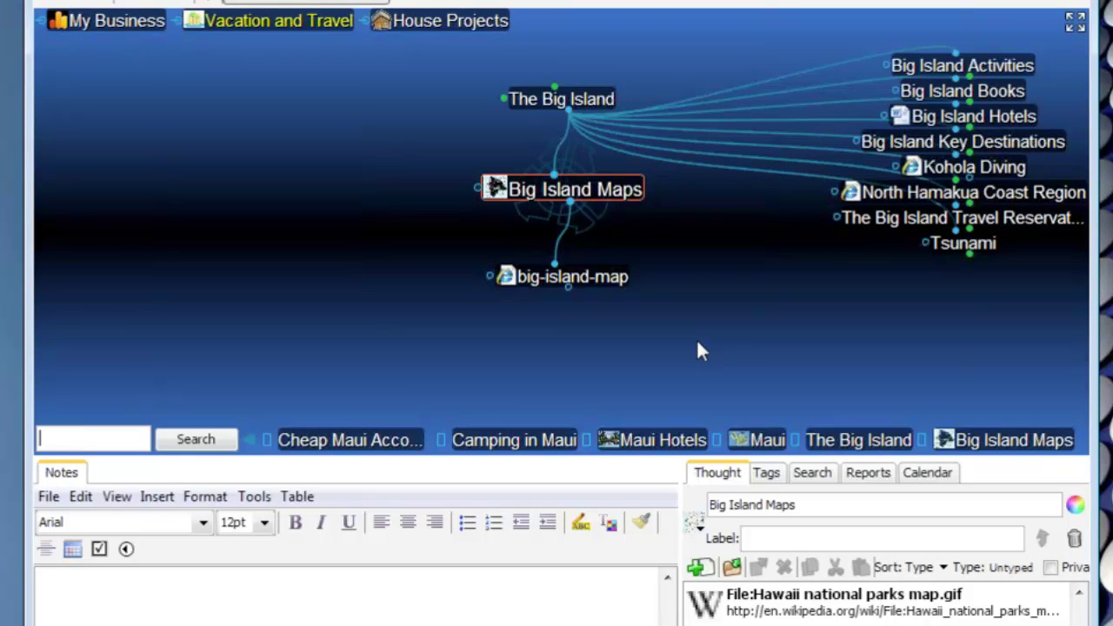
Activate The Big Island, switch to Internet Explorer and copy the Hyatt Regency Maui Resort & Spa photo from the Maui web page.
{"action": "left_click", "coordinate": [578, 105]}
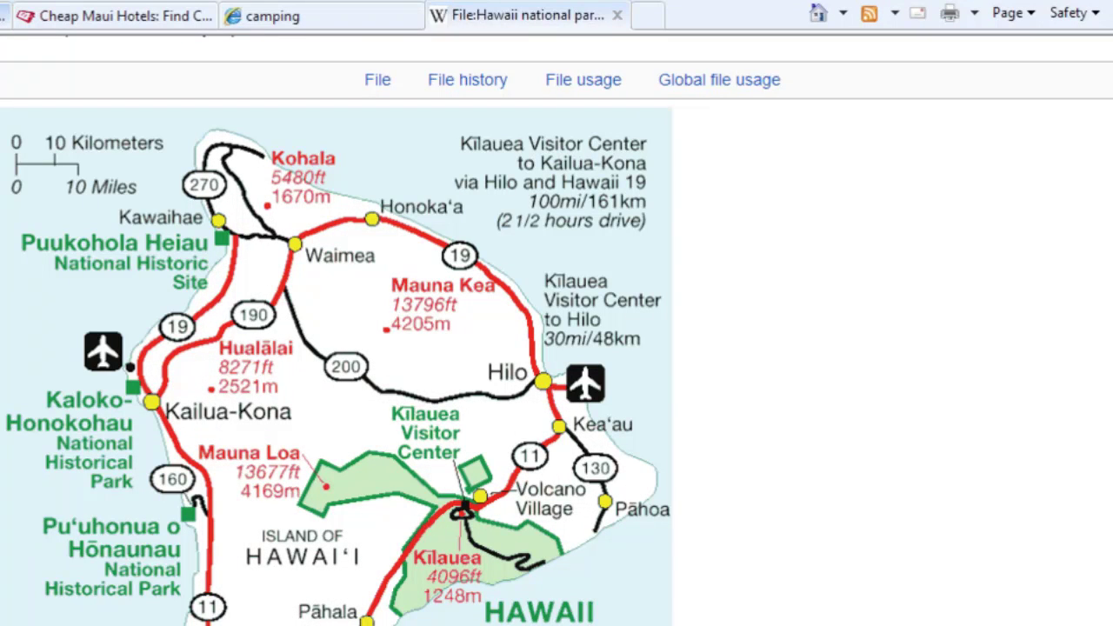
{"action": "key", "text": "ctrl+Tab"}
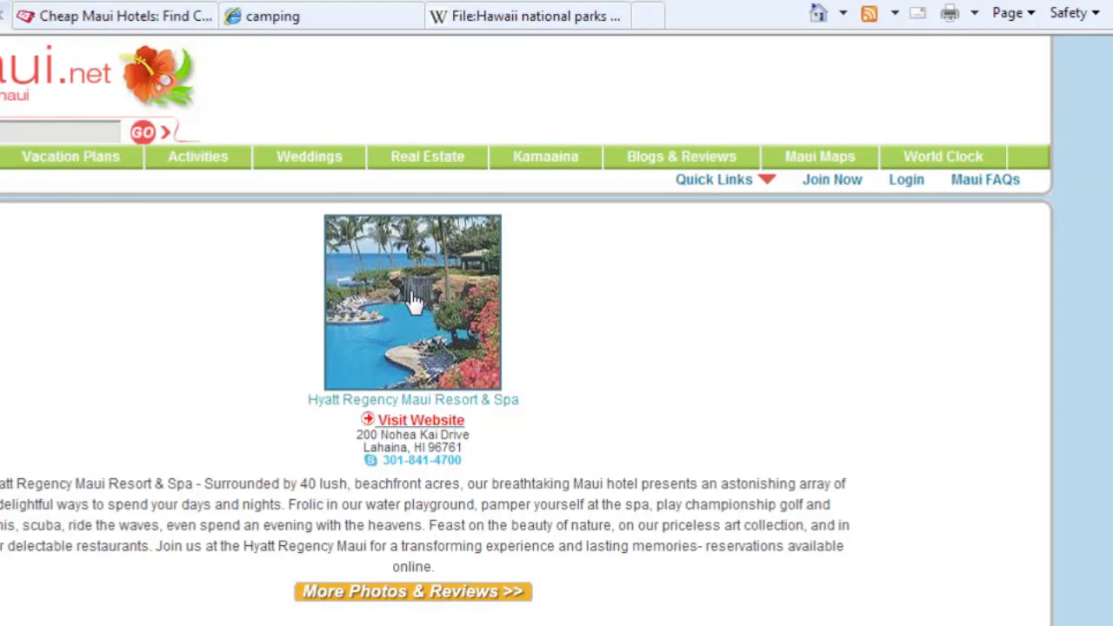
{"action": "right_click", "coordinate": [411, 293]}
{"action": "left_click", "coordinate": [466, 512]}
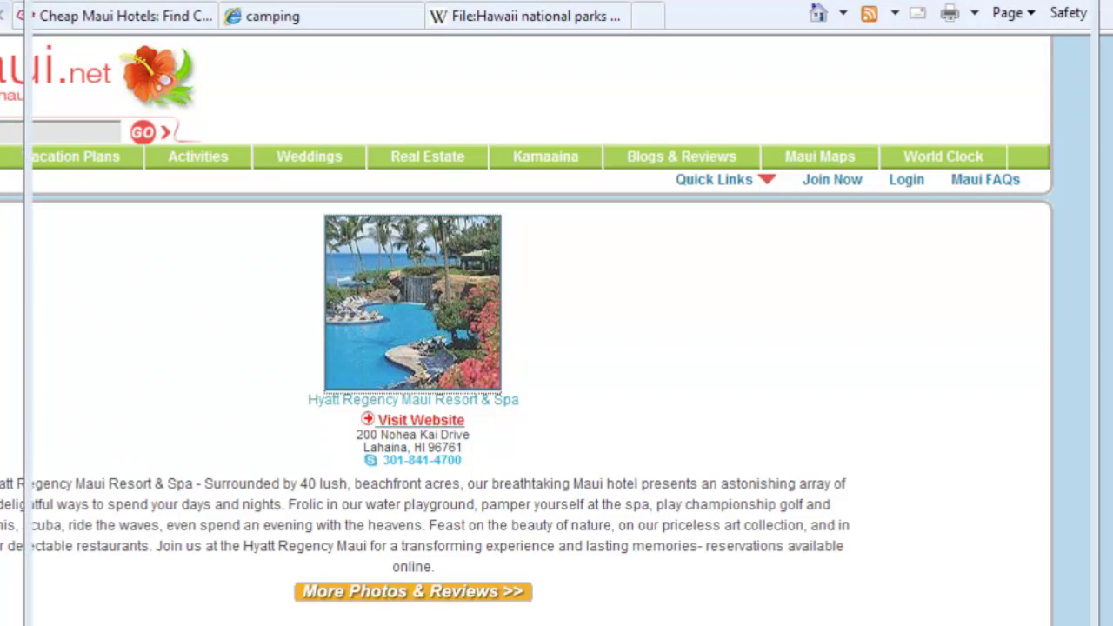
Switch to TheBrain, paste the copied resort photo as the icon of The Big Island thought and preview it enlarged.
{"action": "key", "text": "alt+Tab"}
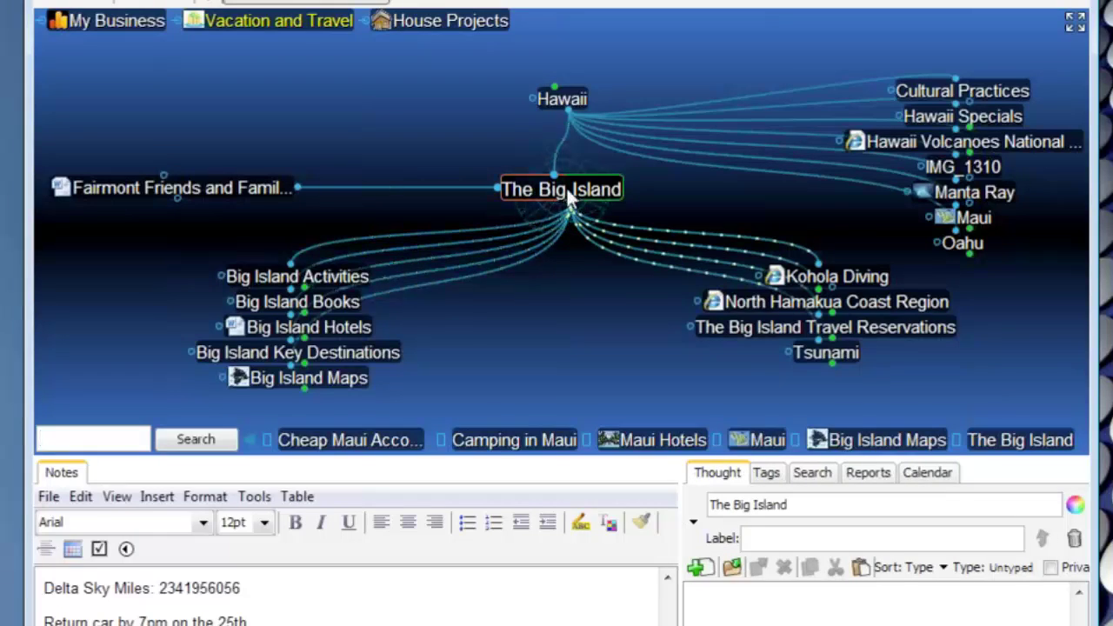
{"action": "right_click", "coordinate": [570, 198]}
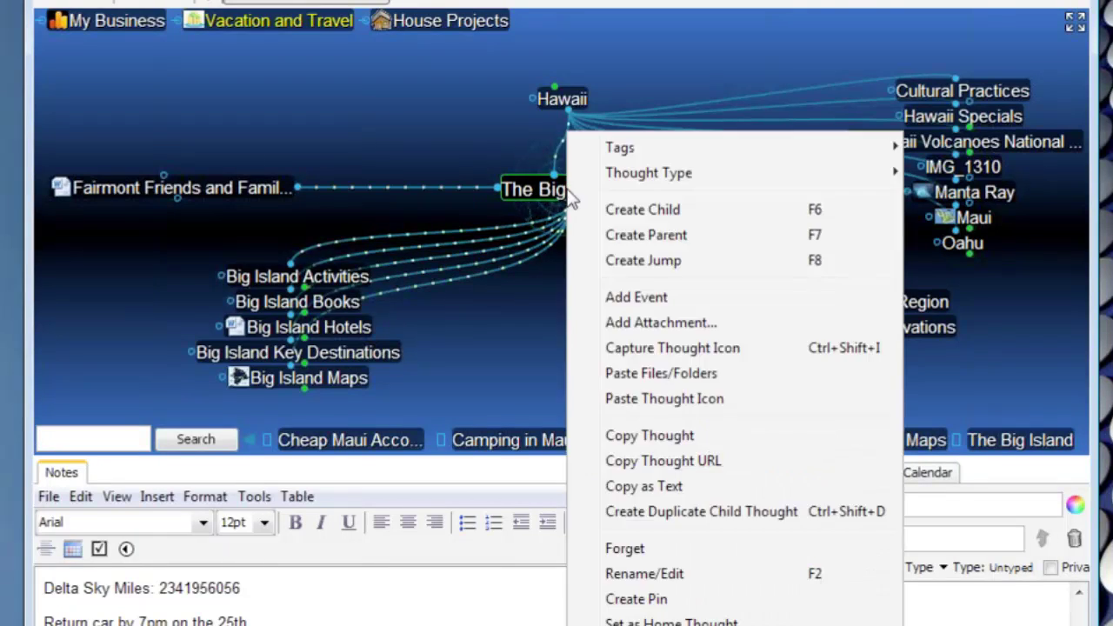
{"action": "left_click", "coordinate": [645, 399]}
{"action": "mouse_move", "coordinate": [501, 189]}
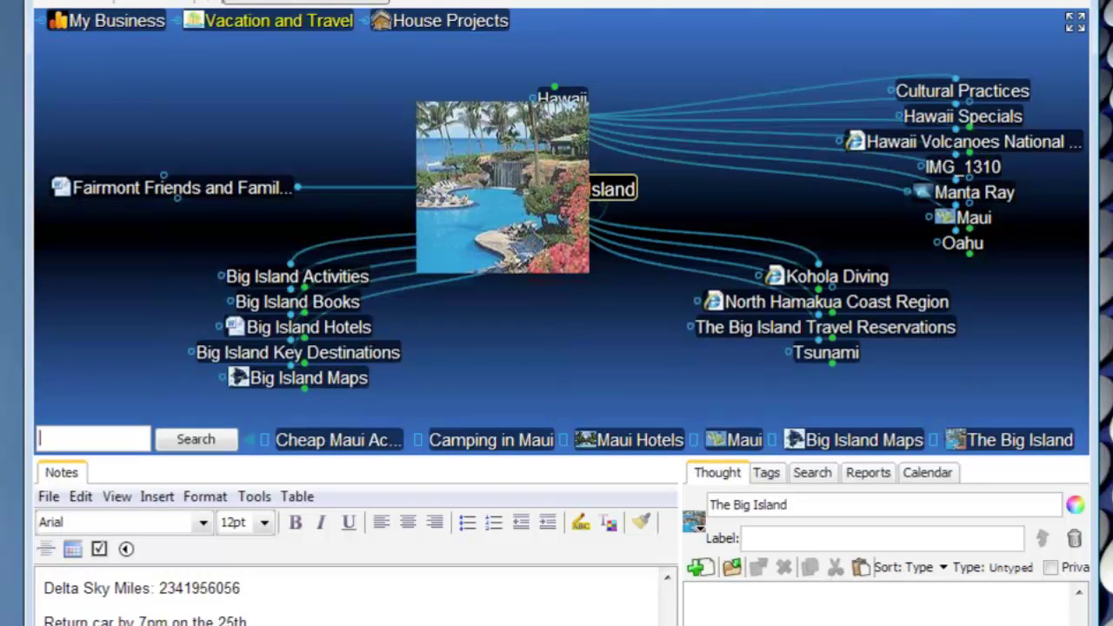
{"action": "left_click", "coordinate": [485, 267]}
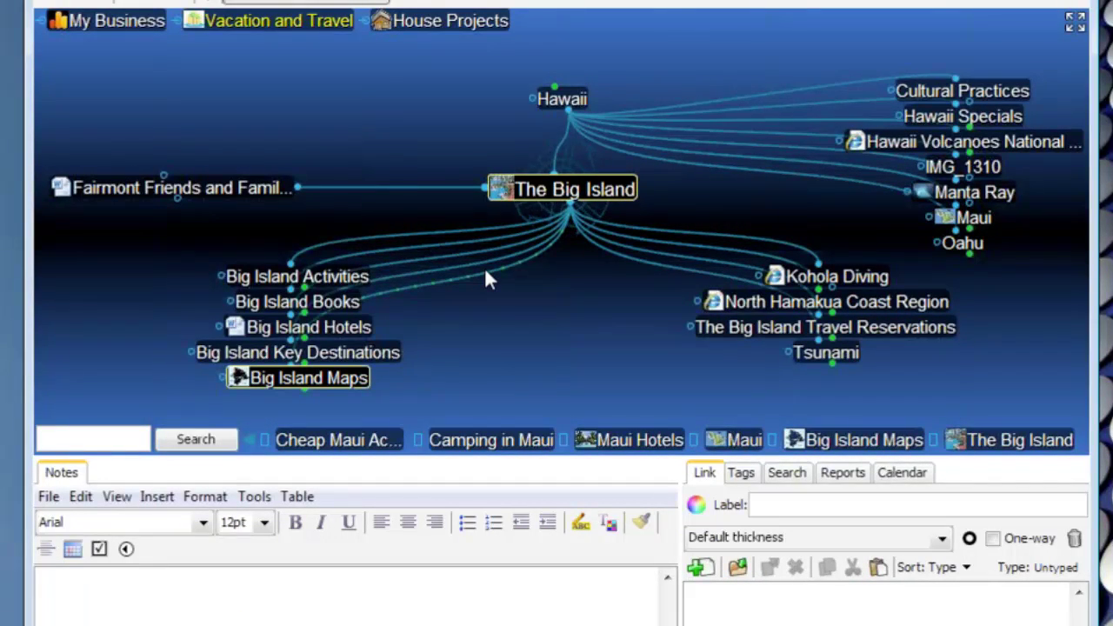
{"action": "key", "text": "Escape"}
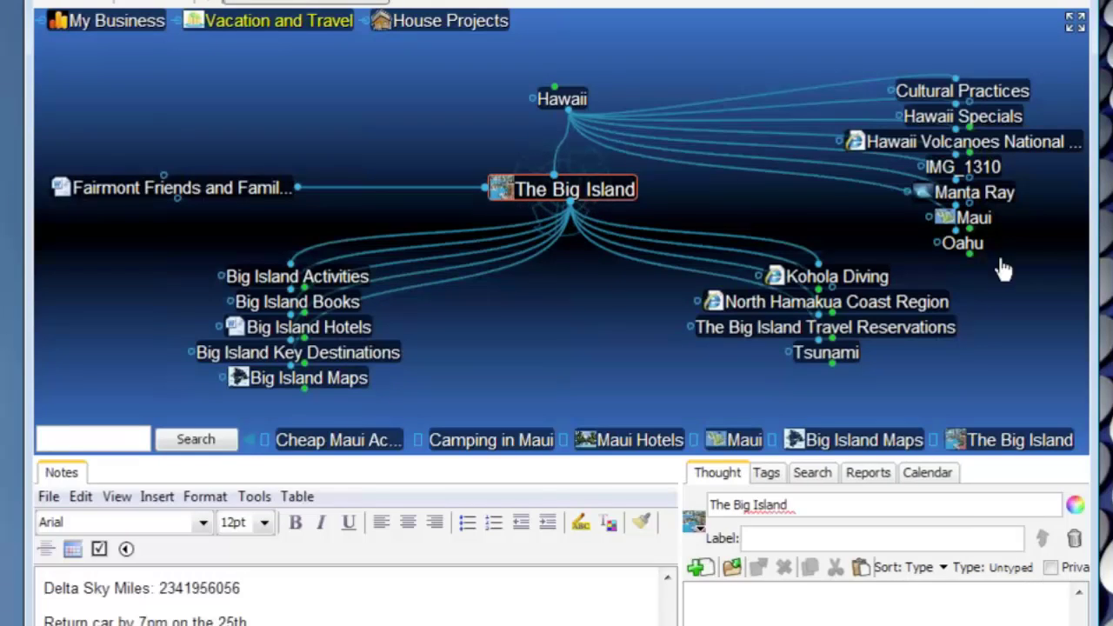
Activate the Maui thought, search the web for it and show the island in Google Maps satellite view.
{"action": "left_click", "coordinate": [982, 219]}
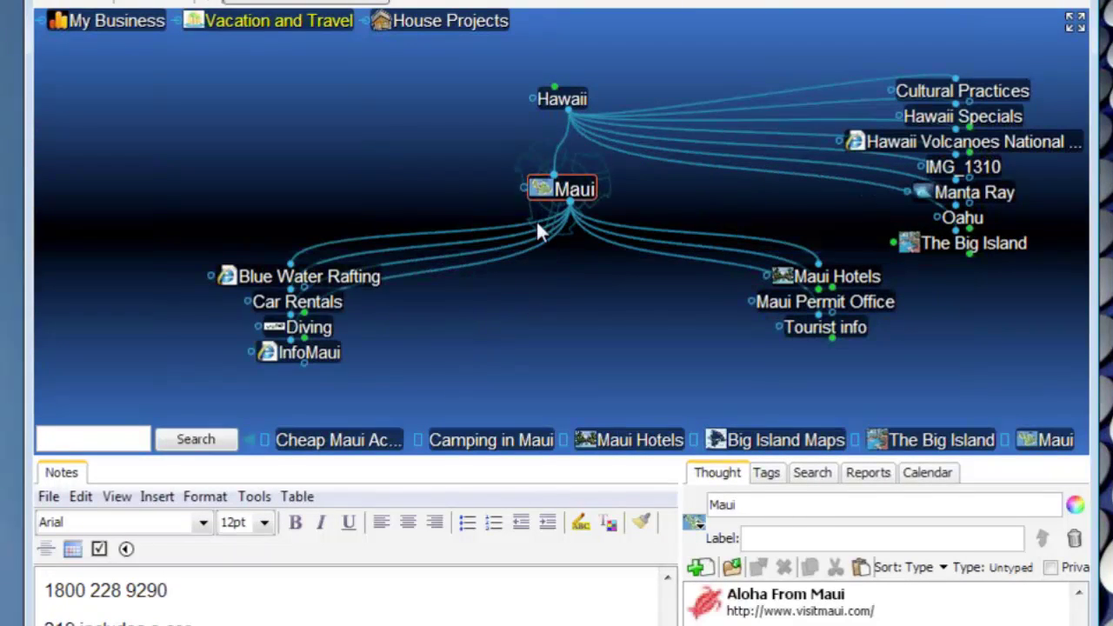
{"action": "mouse_move", "coordinate": [541, 188]}
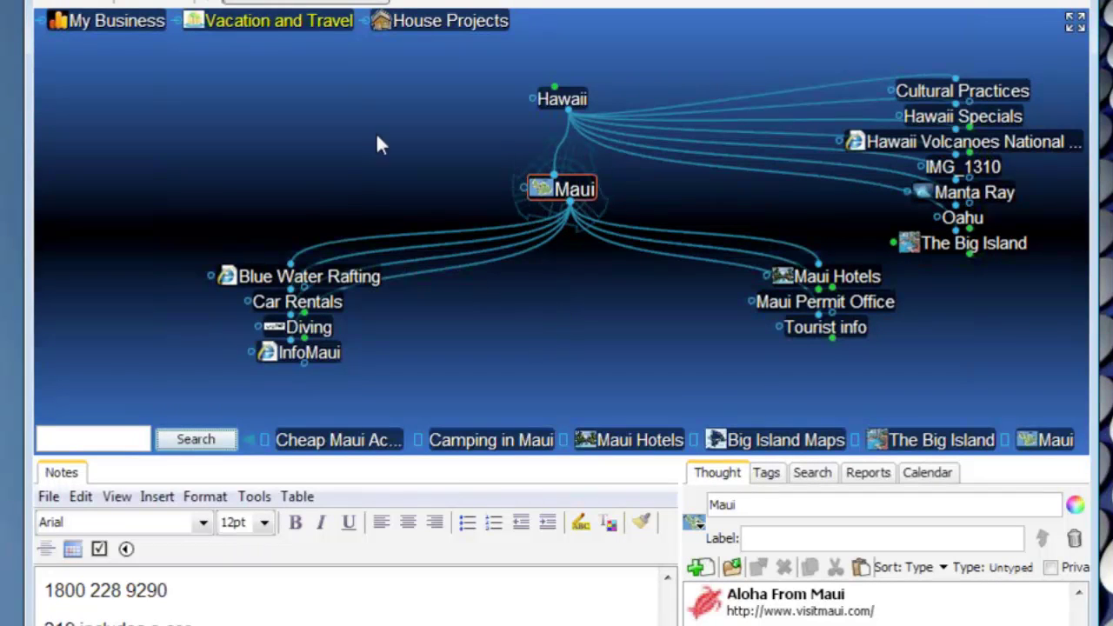
{"action": "left_click", "coordinate": [222, 2]}
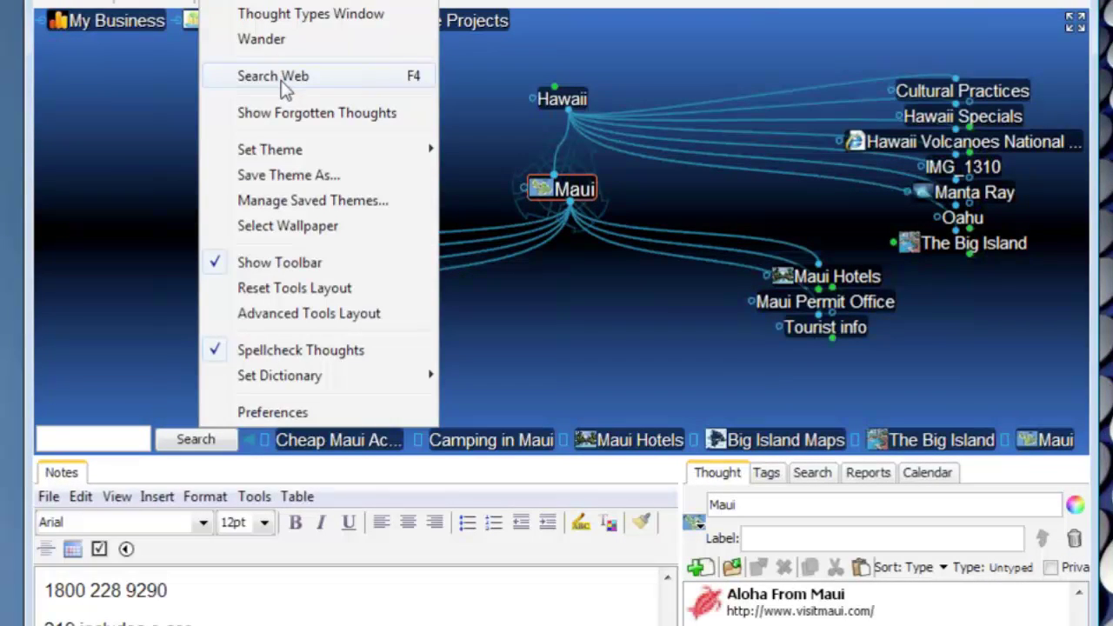
{"action": "left_click", "coordinate": [281, 80]}
{"action": "left_click", "coordinate": [622, 357]}
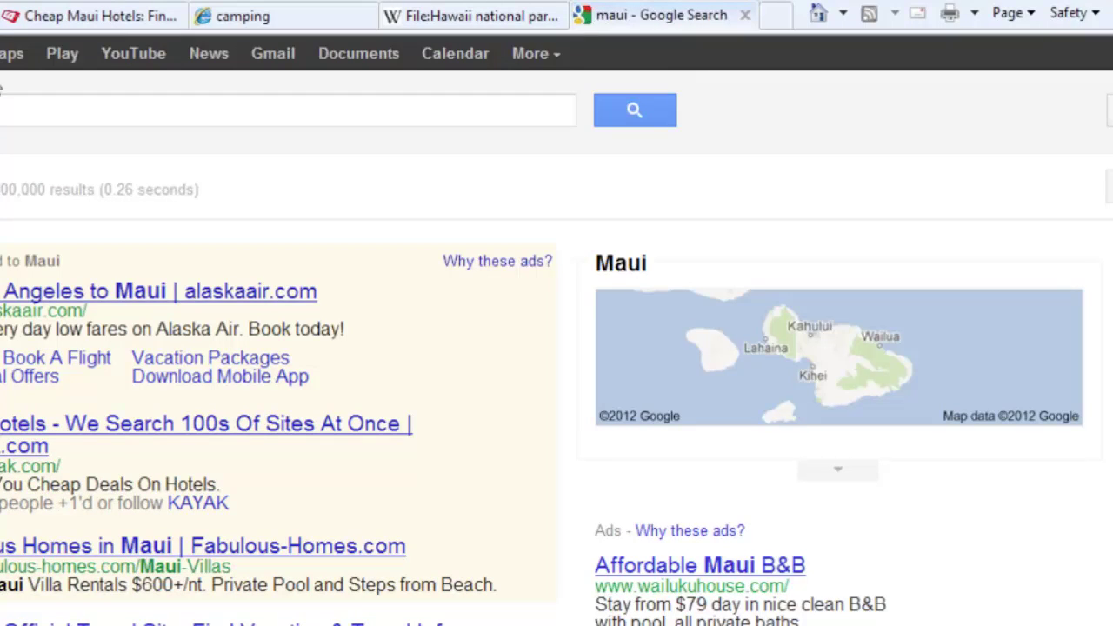
{"action": "left_click", "coordinate": [3, 62]}
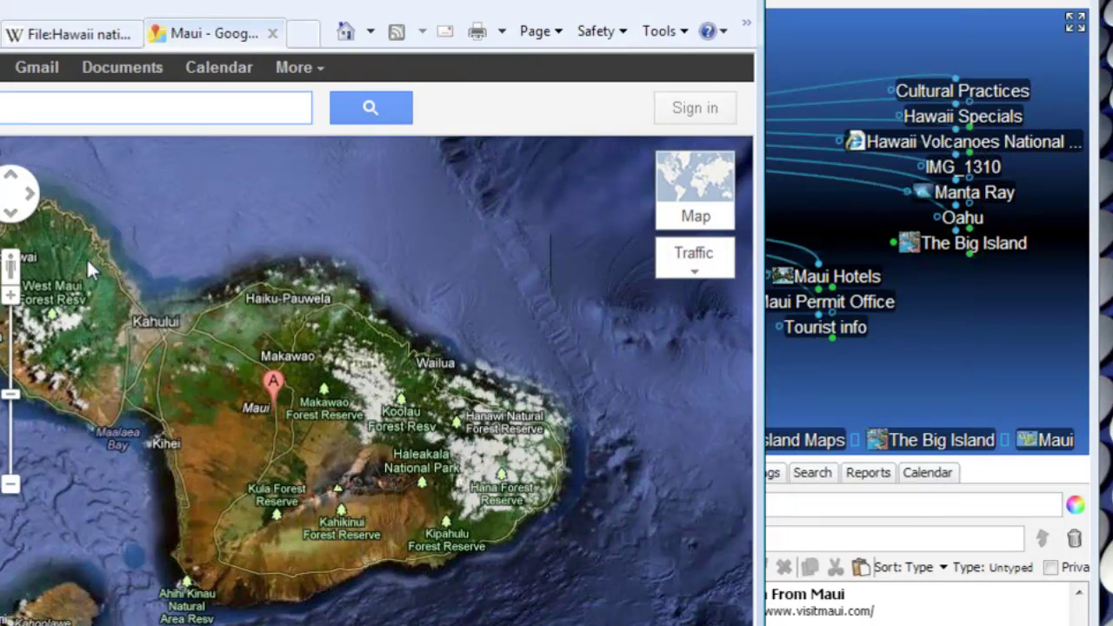
{"action": "left_click_drag", "start_coordinate": [166, 229], "coordinate": [202, 230]}
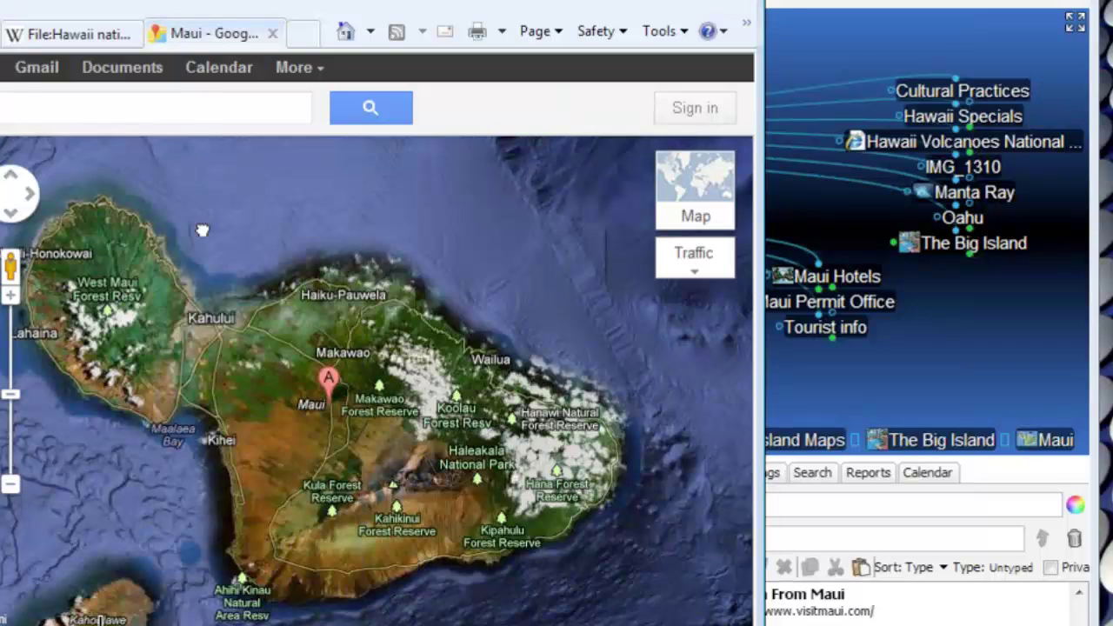
Capture the West Maui area of the satellite map as the icon of the Blue Water Rafting thought, and return to the Maui thought.
{"action": "left_click", "coordinate": [999, 367]}
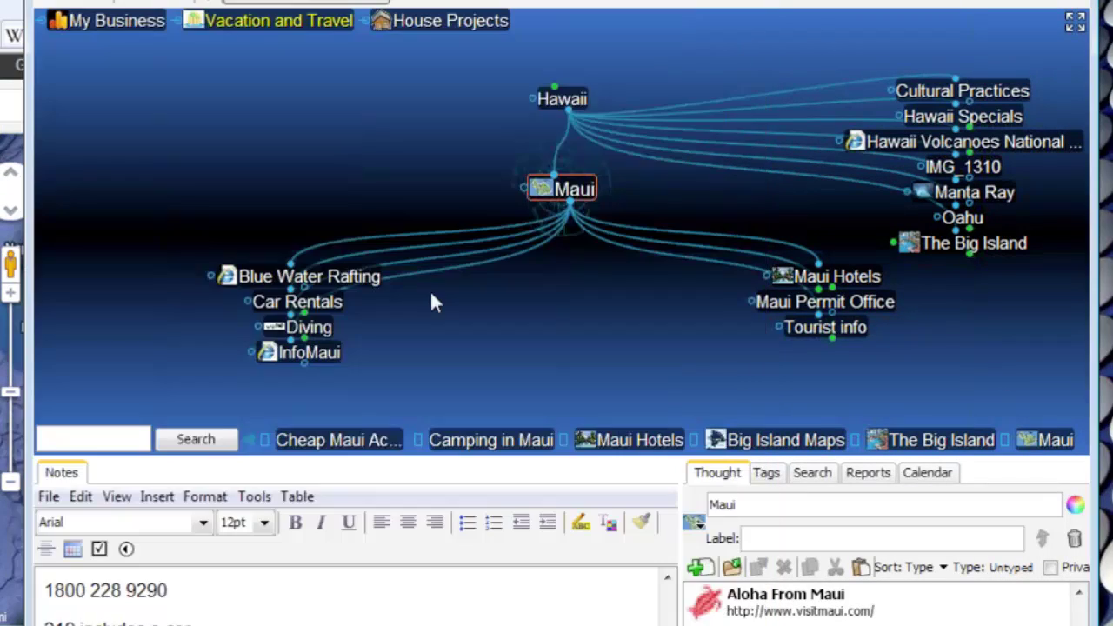
{"action": "left_click", "coordinate": [352, 270]}
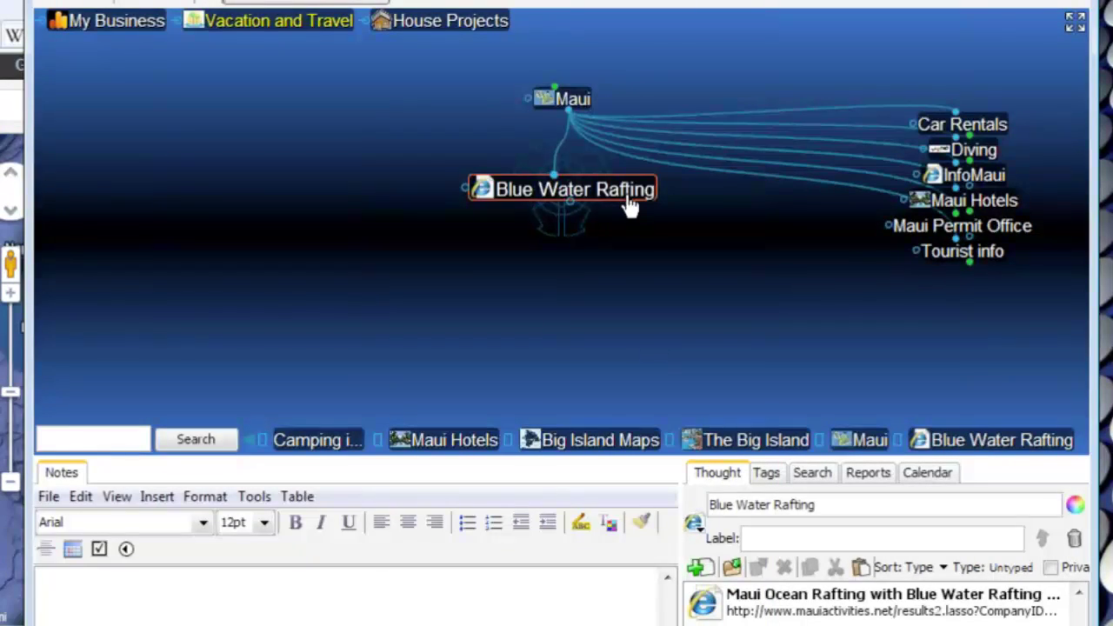
{"action": "right_click", "coordinate": [624, 196]}
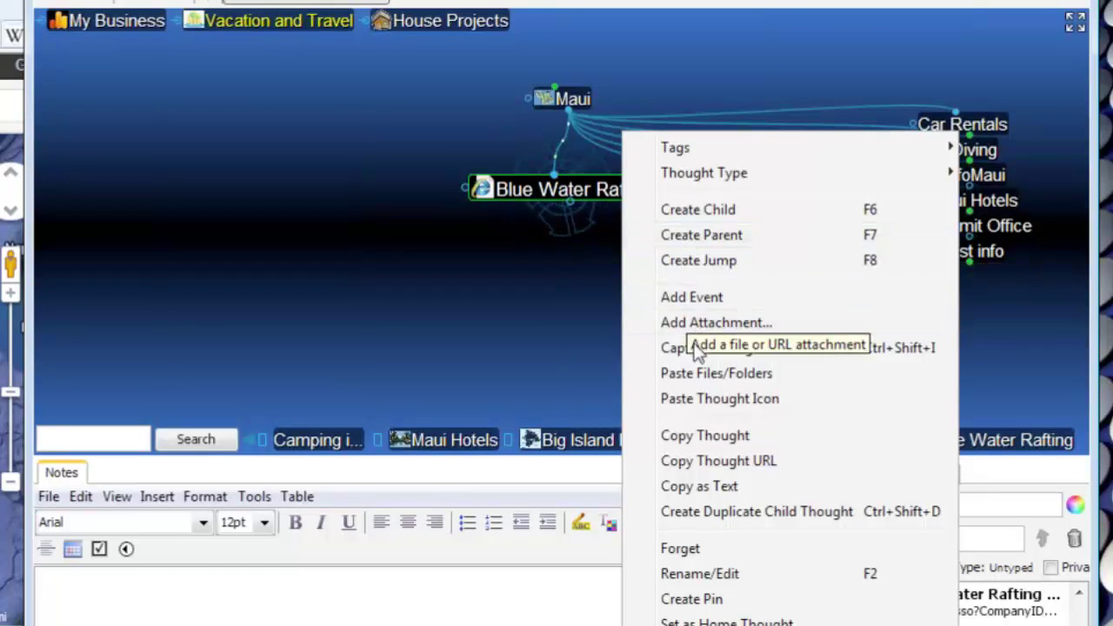
{"action": "key", "text": "Escape"}
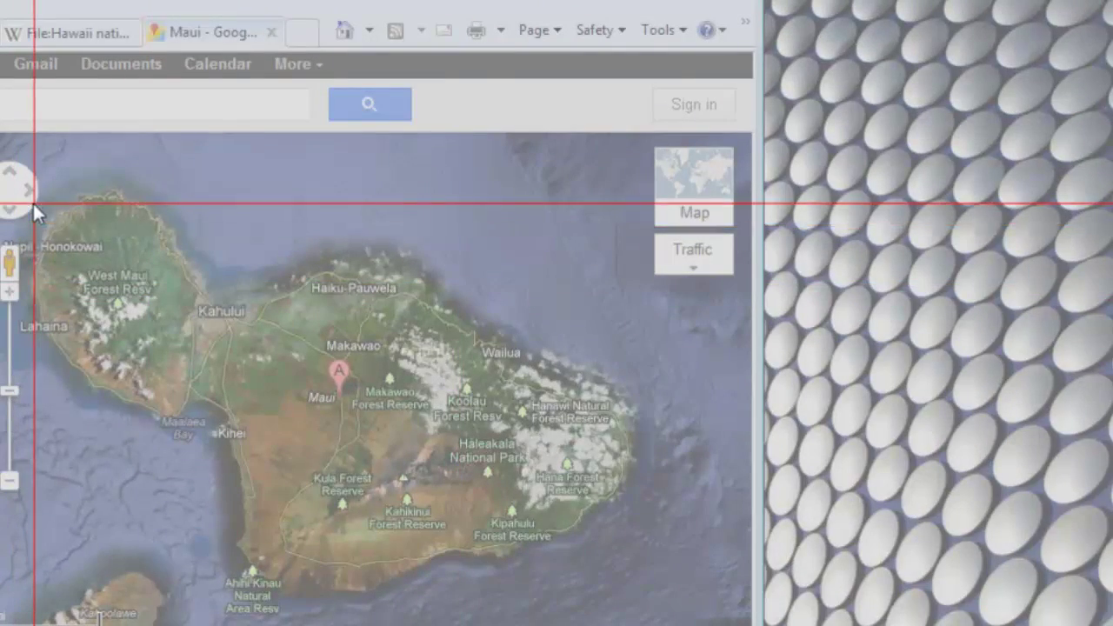
{"action": "left_click_drag", "start_coordinate": [16, 217], "coordinate": [265, 448]}
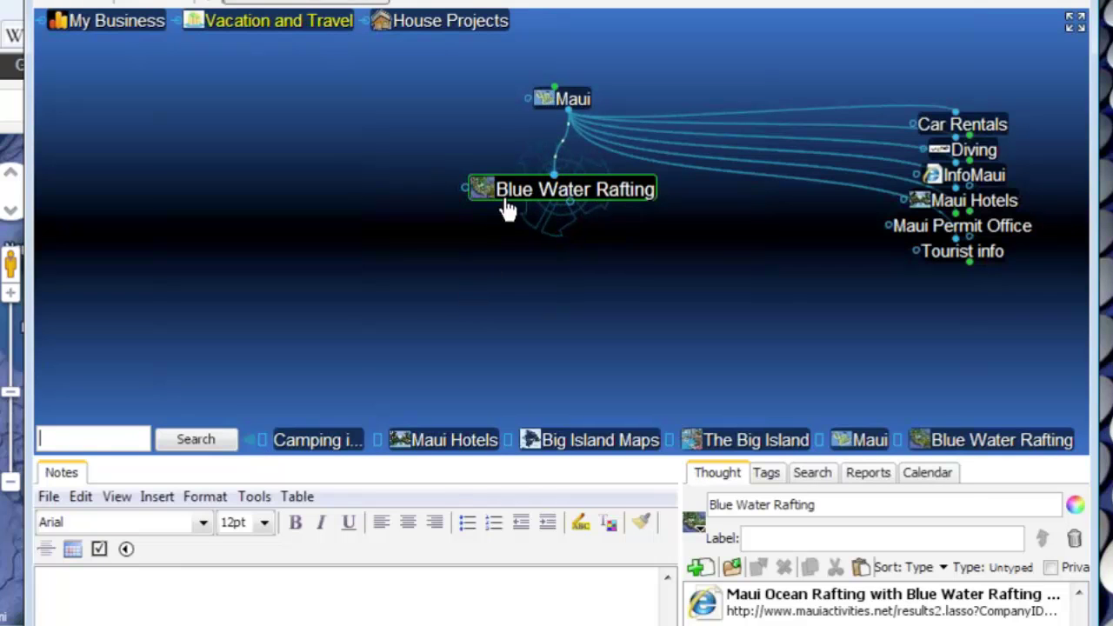
{"action": "mouse_move", "coordinate": [483, 192]}
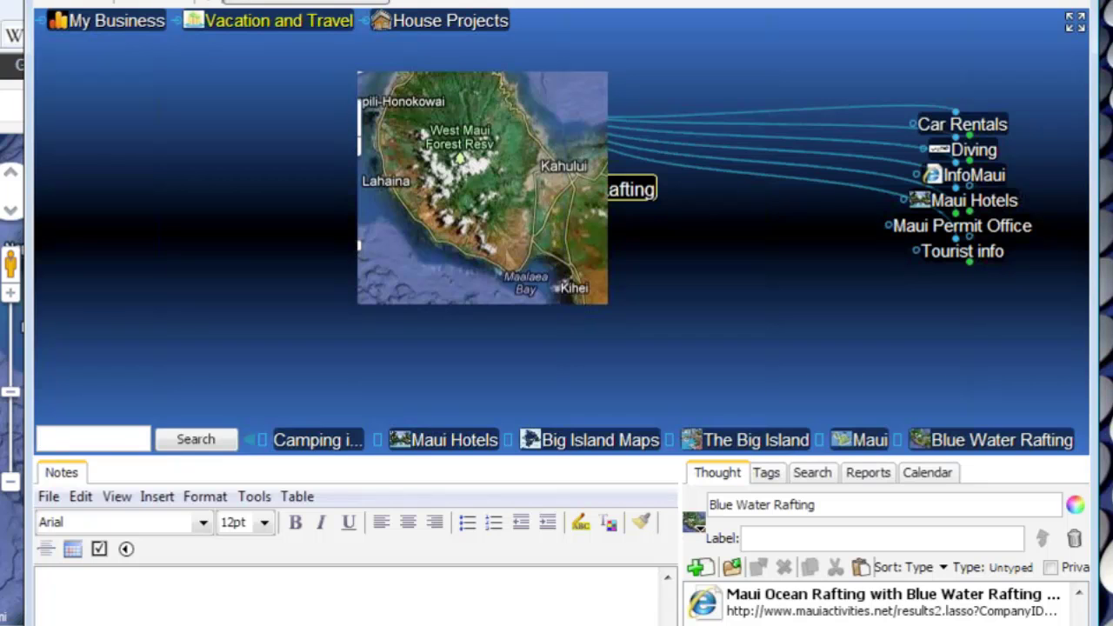
{"action": "left_click", "coordinate": [567, 99]}
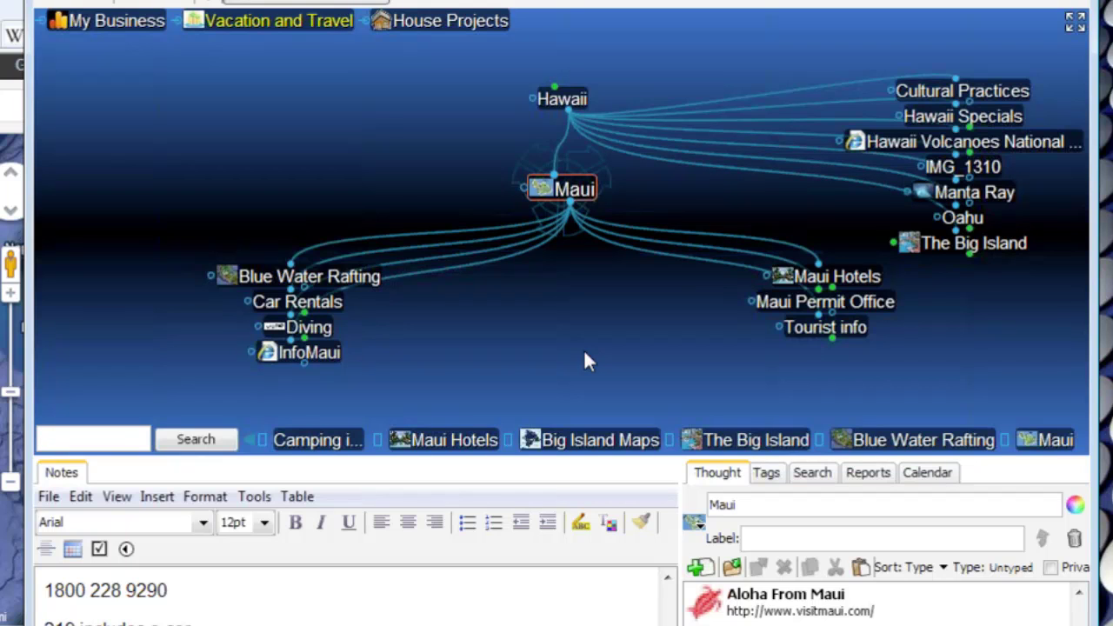
Browse from Maui Hotels to Ritz-Carlton - Kapalua and its linked Kapalua Bay Snorkeling thought, checking that thought's place under the Maui Diving thought.
{"action": "left_click", "coordinate": [835, 275]}
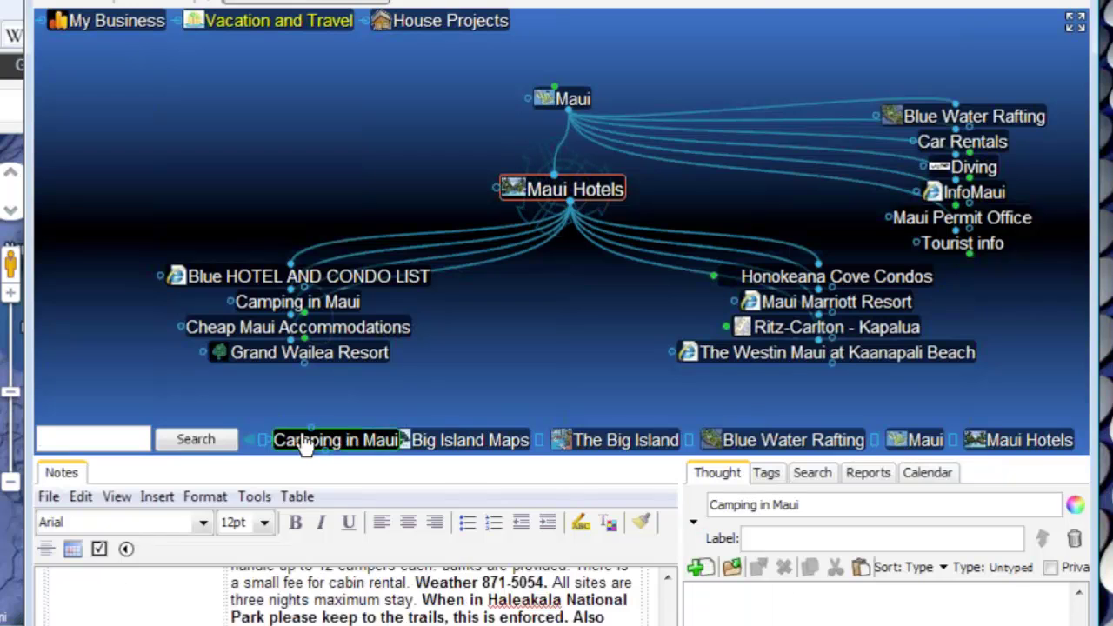
{"action": "left_click", "coordinate": [815, 337]}
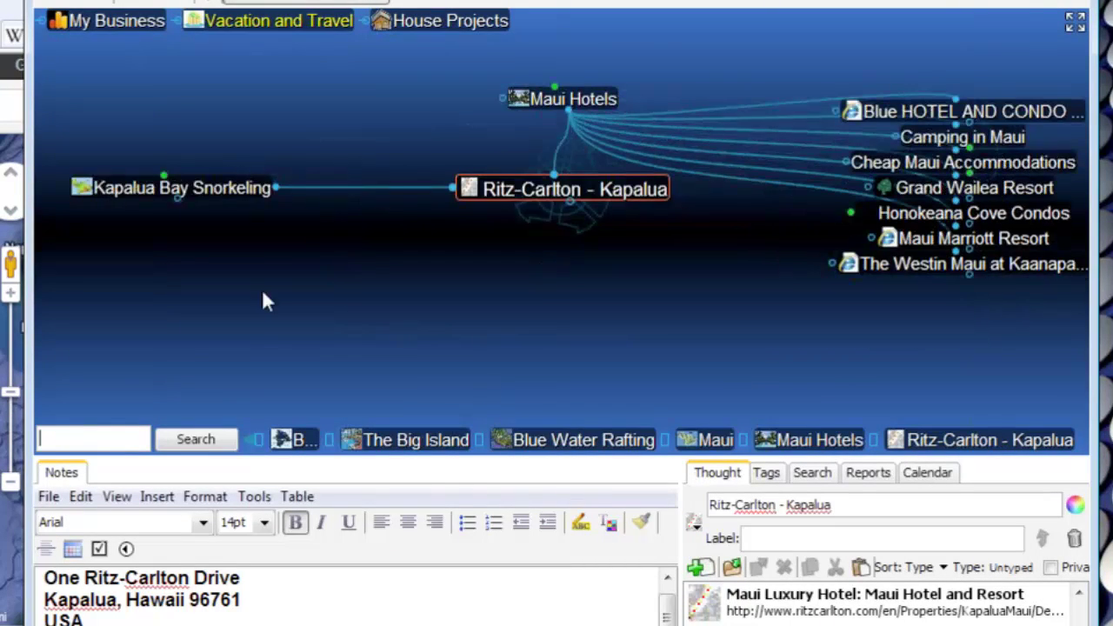
{"action": "left_click", "coordinate": [196, 200]}
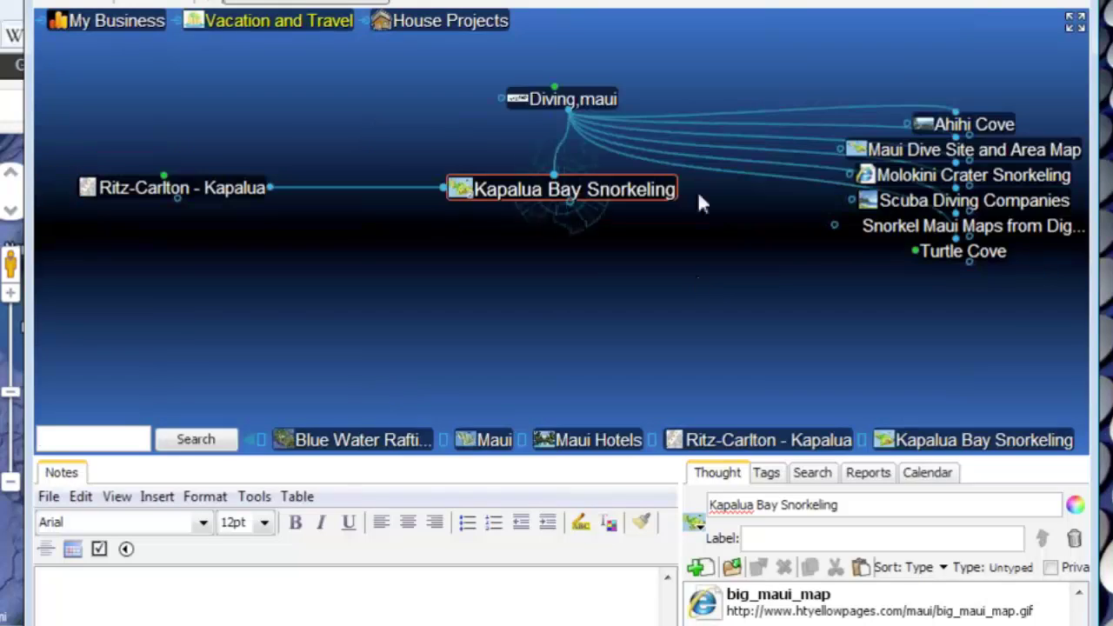
{"action": "mouse_move", "coordinate": [637, 124]}
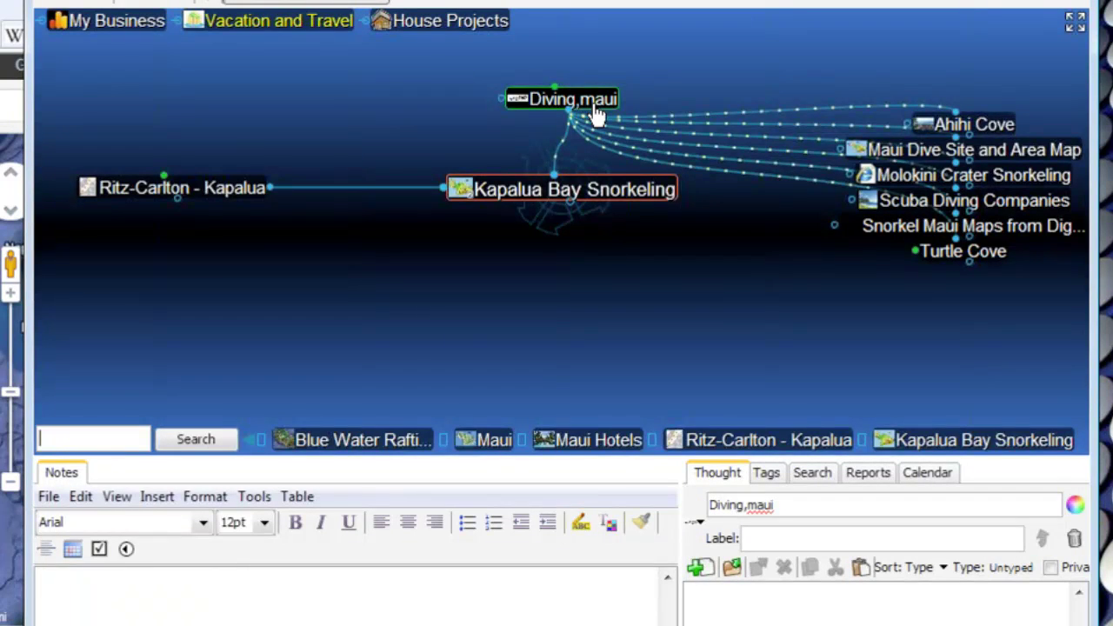
{"action": "left_click", "coordinate": [597, 116]}
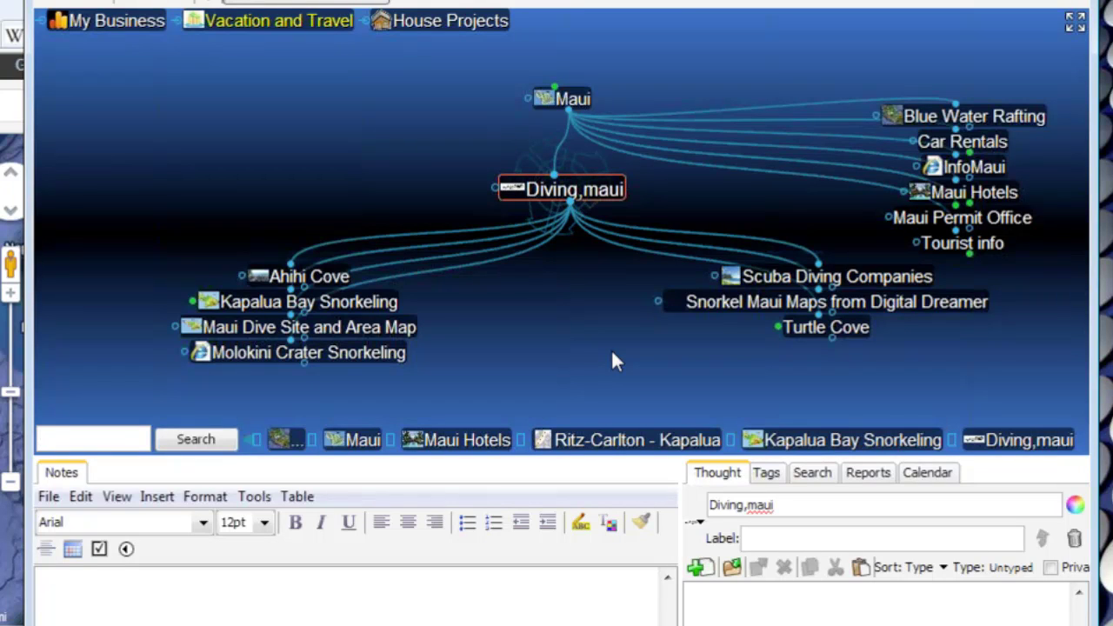
{"action": "left_click", "coordinate": [396, 311]}
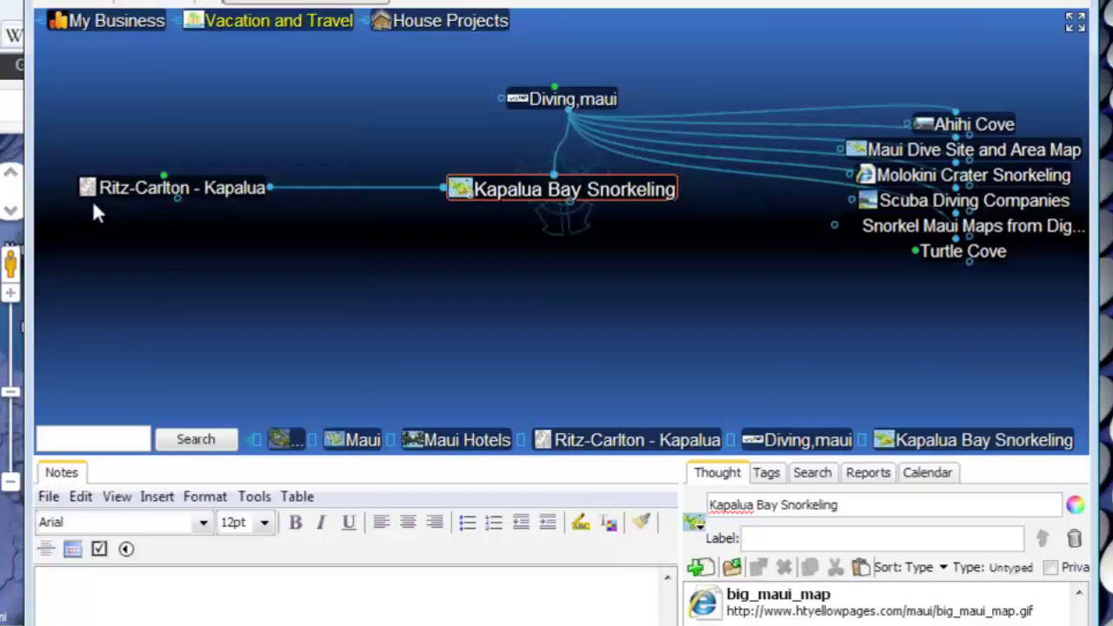
Activate Turtle Cove, follow its link to Honokeana Cove Condos and back, and return to the parent Diving thought.
{"action": "left_click", "coordinate": [967, 265]}
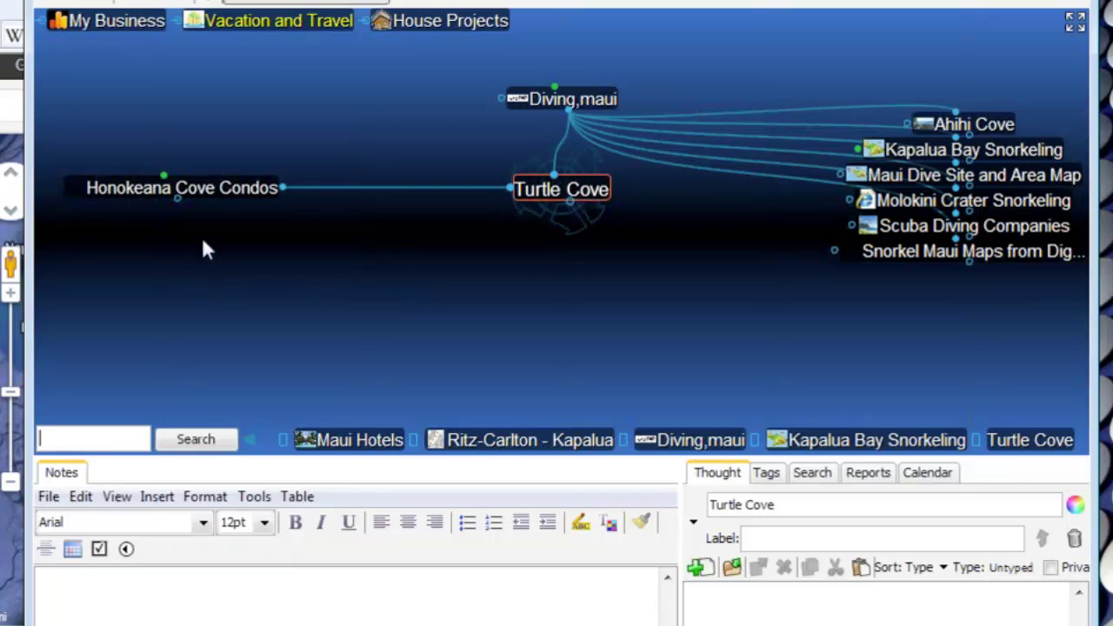
{"action": "left_click", "coordinate": [206, 199]}
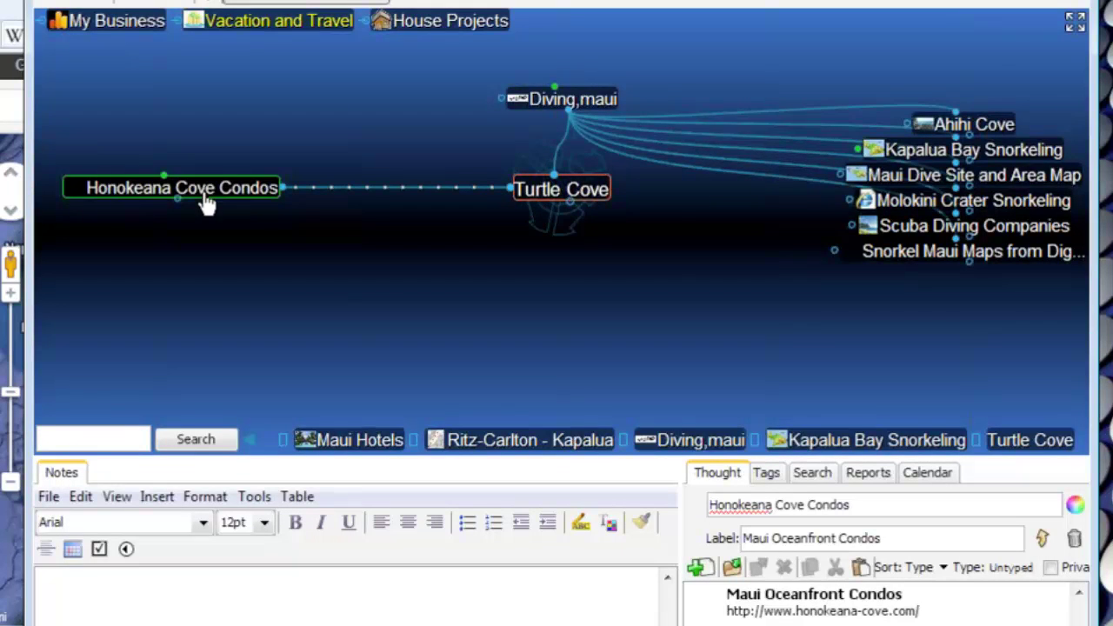
{"action": "left_click", "coordinate": [206, 198]}
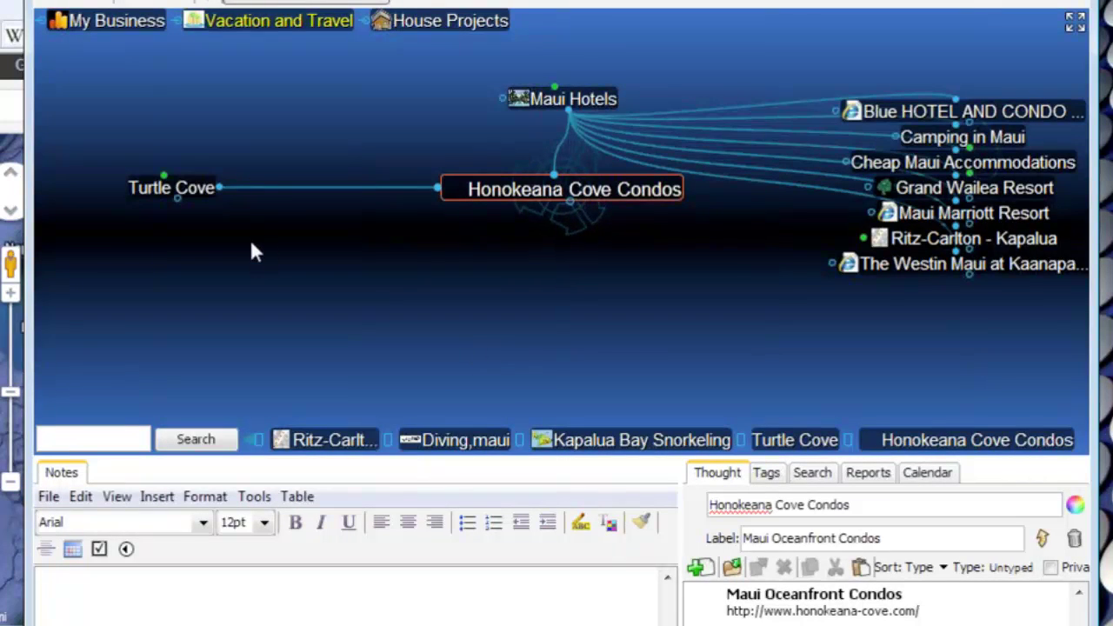
{"action": "left_click", "coordinate": [186, 199]}
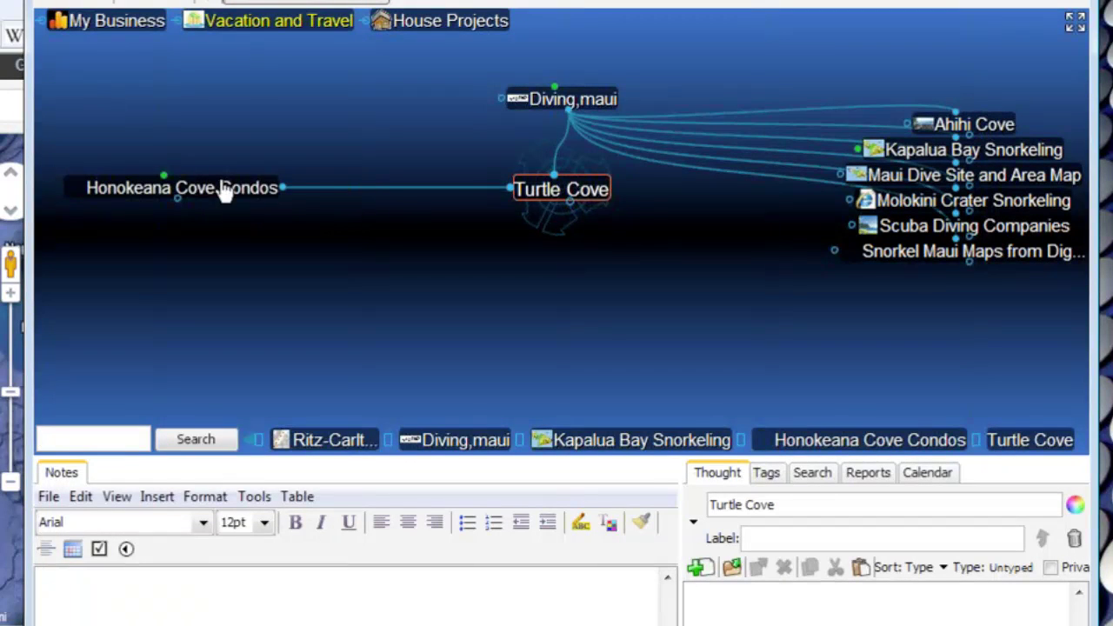
{"action": "mouse_move", "coordinate": [223, 190]}
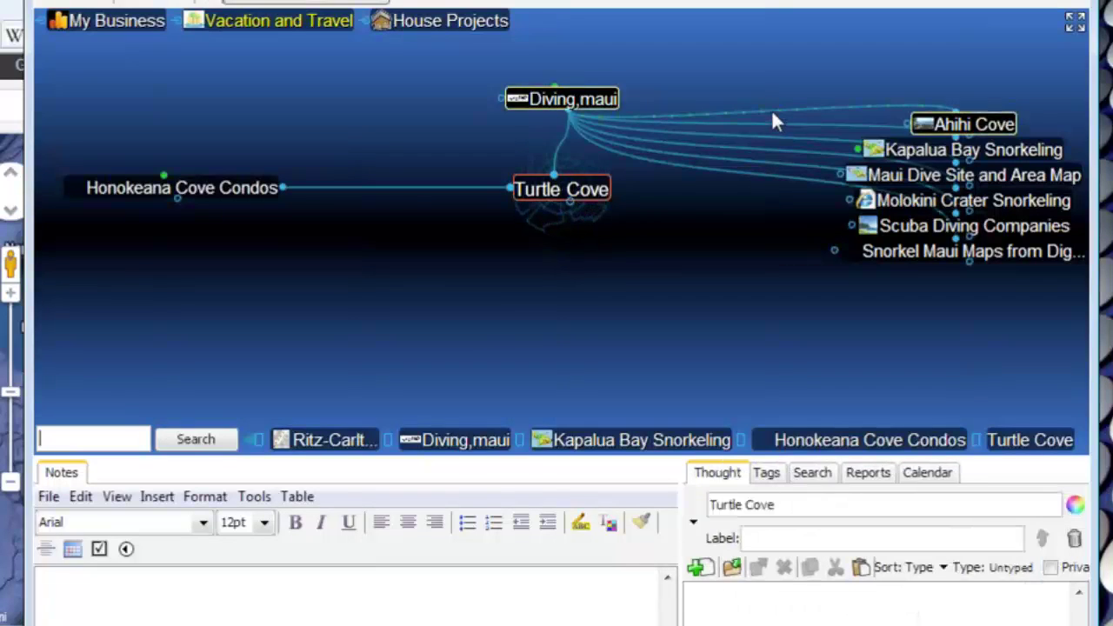
{"action": "left_click", "coordinate": [573, 99]}
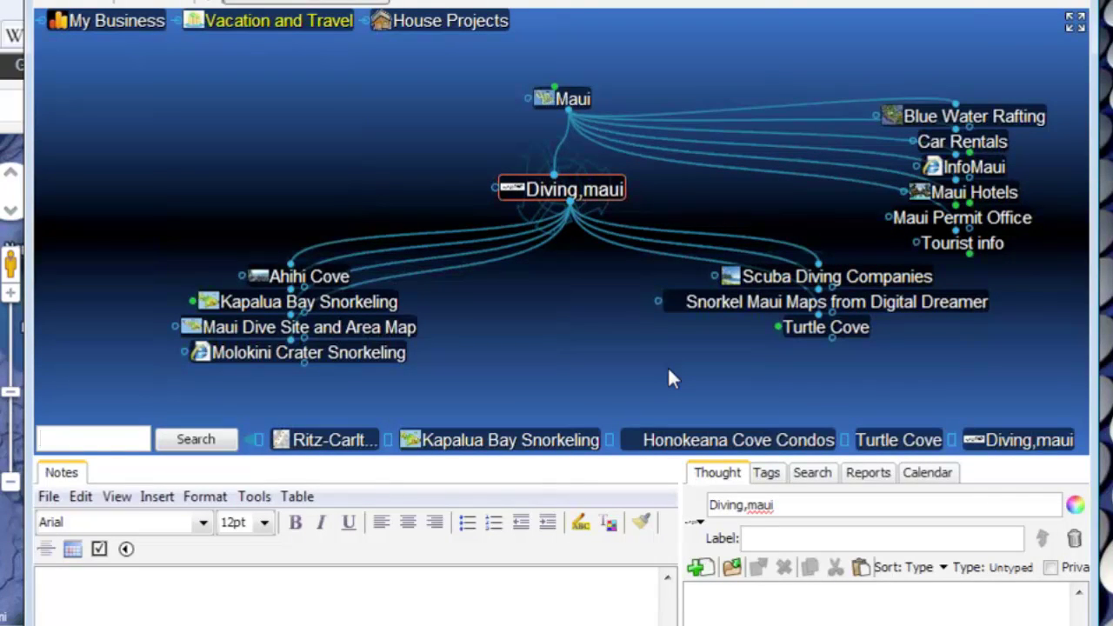
Activate Maui Permit Office, enlarge the notes area, and read its notes and those of the parent Fishing License thought.
{"action": "left_click", "coordinate": [994, 226]}
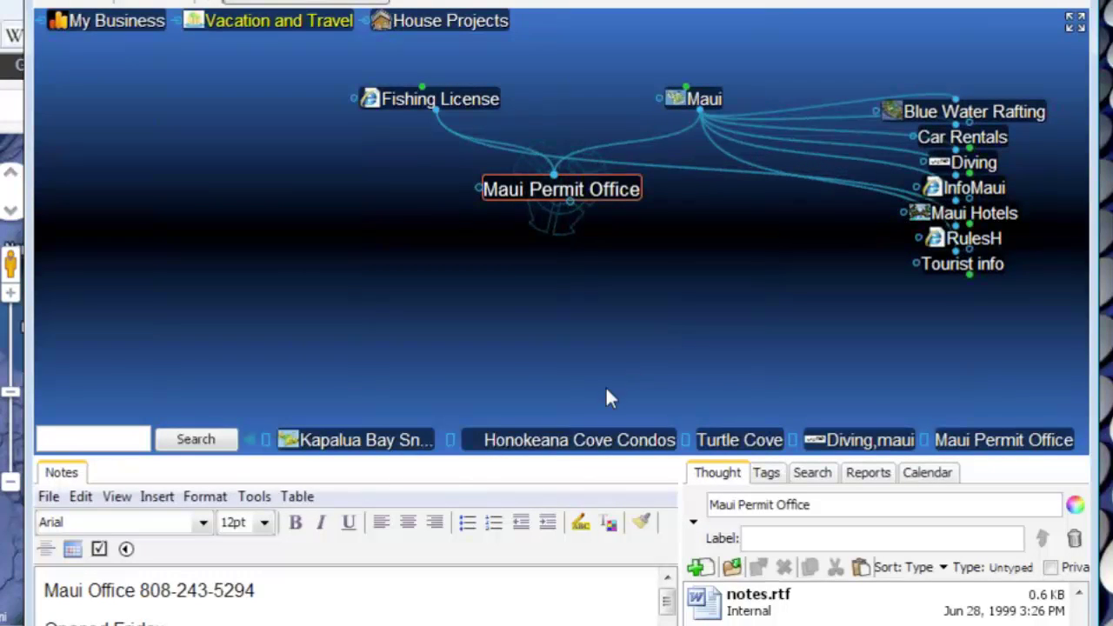
{"action": "left_click_drag", "start_coordinate": [477, 459], "coordinate": [484, 405]}
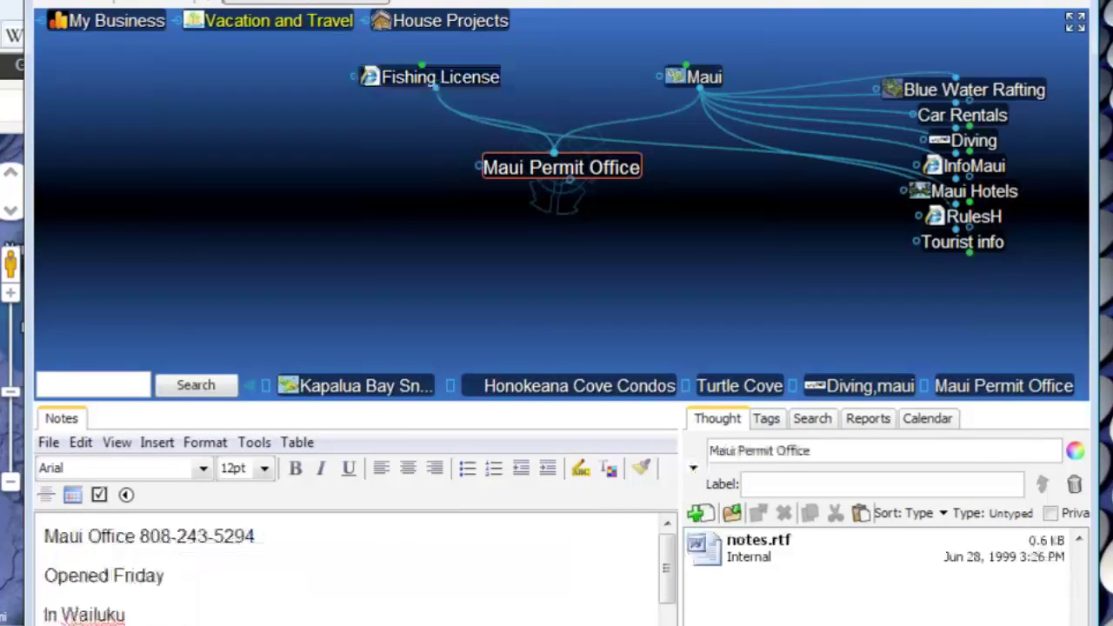
{"action": "left_click_drag", "start_coordinate": [666, 572], "coordinate": [652, 529]}
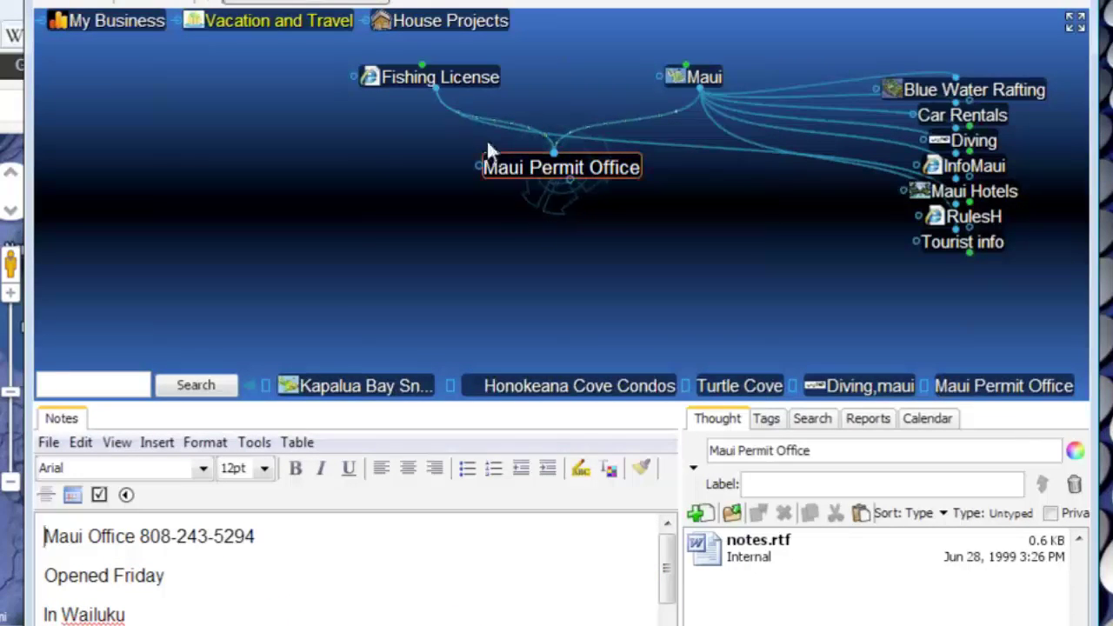
{"action": "left_click", "coordinate": [435, 76]}
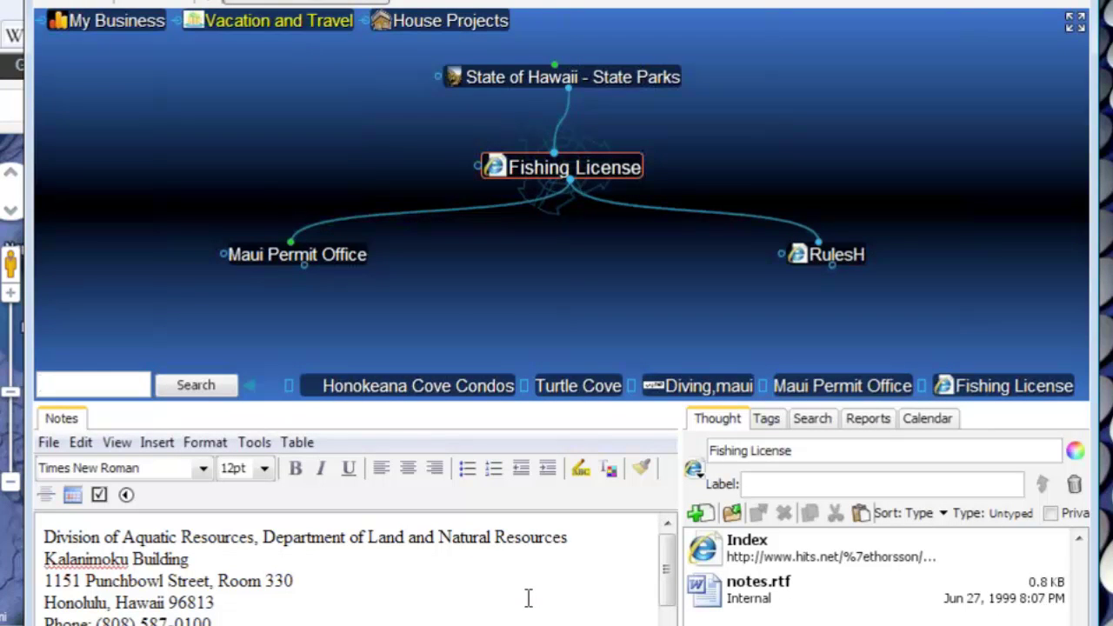
{"action": "left_click_drag", "start_coordinate": [661, 596], "coordinate": [666, 543]}
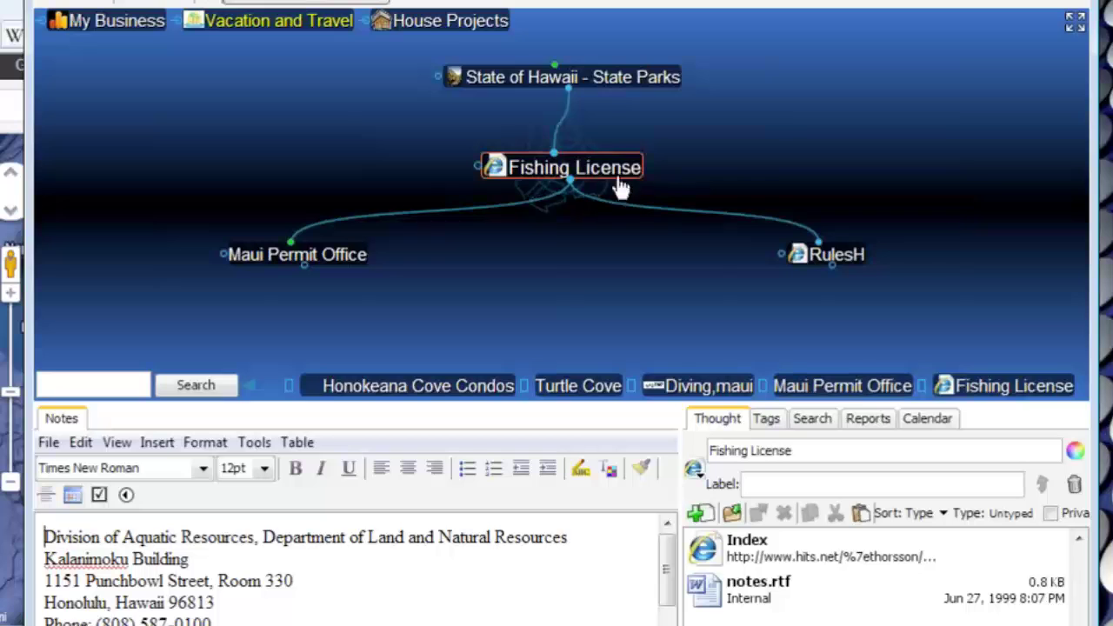
Follow the parent thoughts State of Hawaii - State Parks, Snorkeling and Tourist info up to Maui, shrinking the notes area on the way.
{"action": "left_click", "coordinate": [597, 79]}
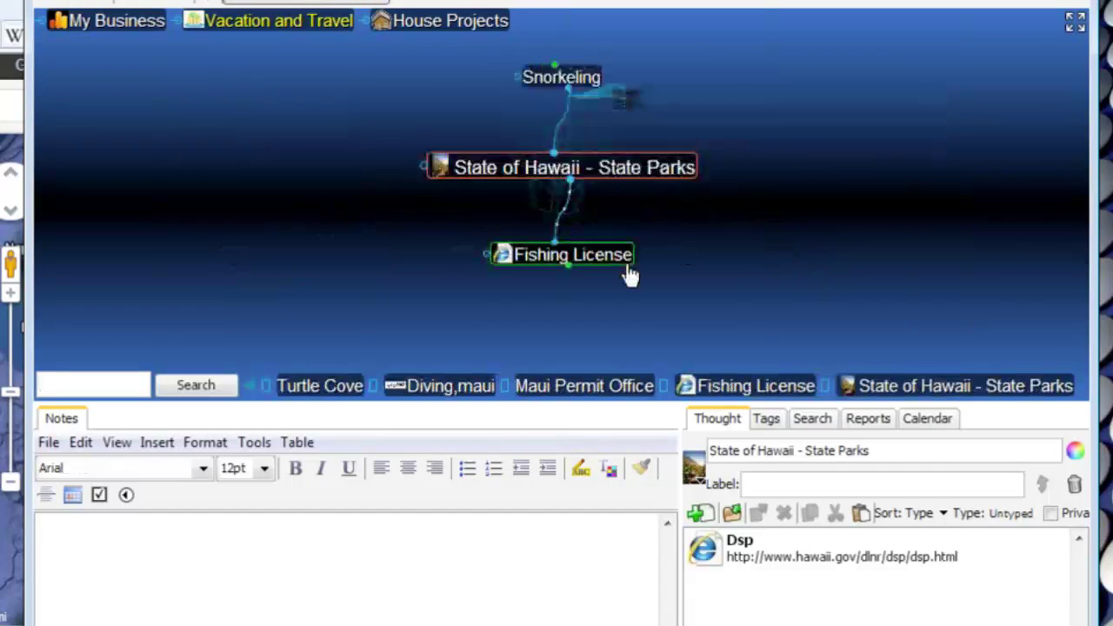
{"action": "left_click", "coordinate": [564, 77]}
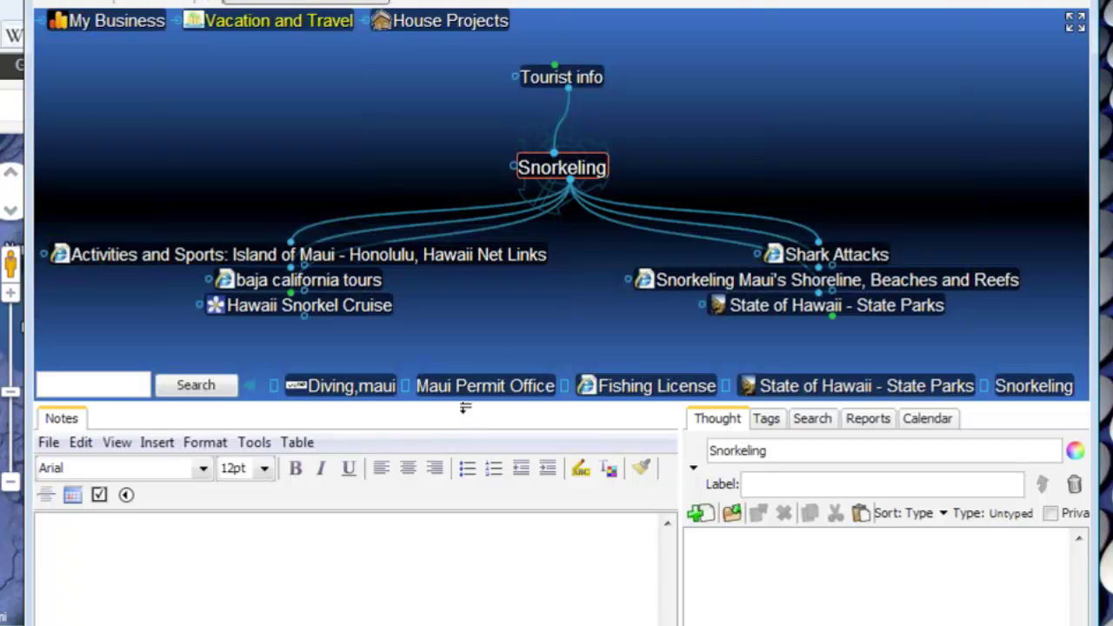
{"action": "left_click_drag", "start_coordinate": [462, 402], "coordinate": [457, 457]}
{"action": "left_click", "coordinate": [575, 99]}
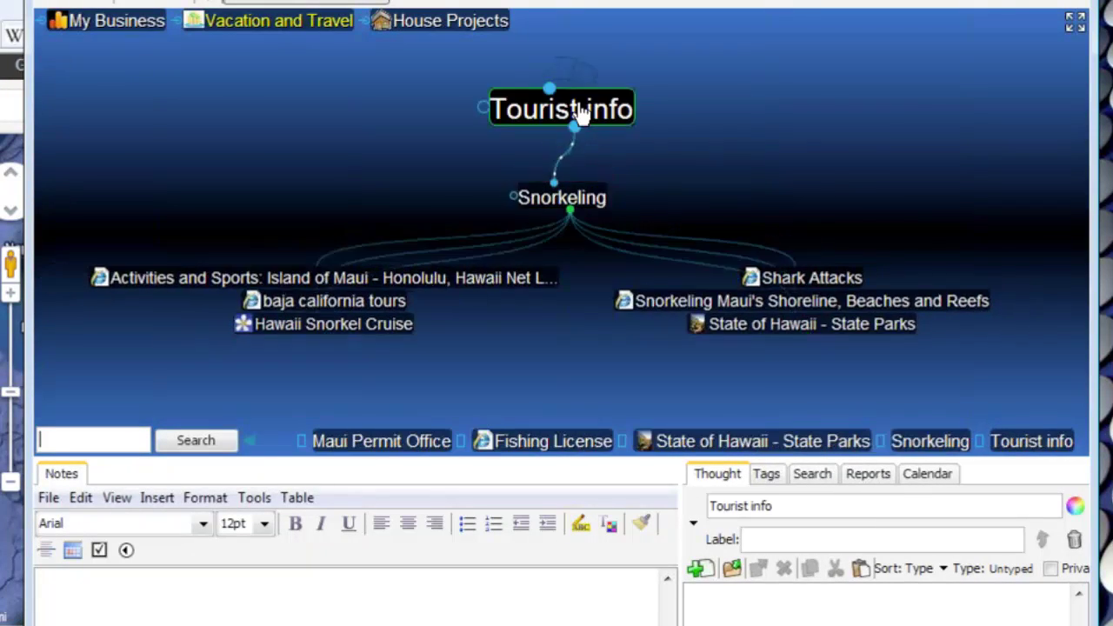
{"action": "left_click", "coordinate": [573, 104]}
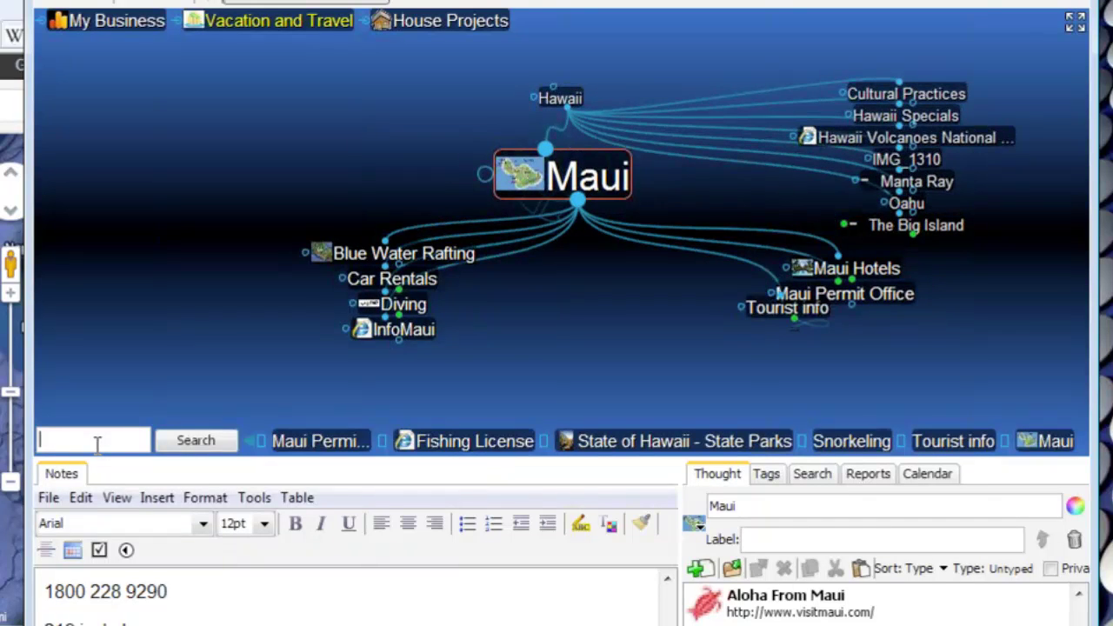
Search thoughts for "trav", activate Travel under General, and follow Travel Policy to its parent manager and the VP HR thought.
{"action": "type", "text": "tra"}
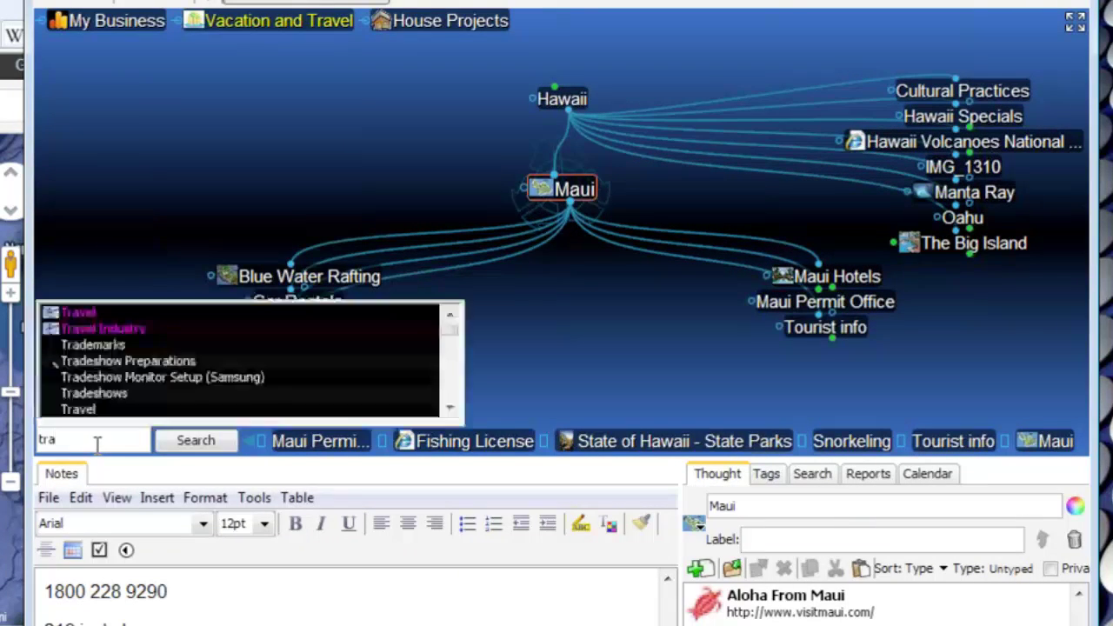
{"action": "type", "text": "v"}
{"action": "left_click", "coordinate": [88, 345]}
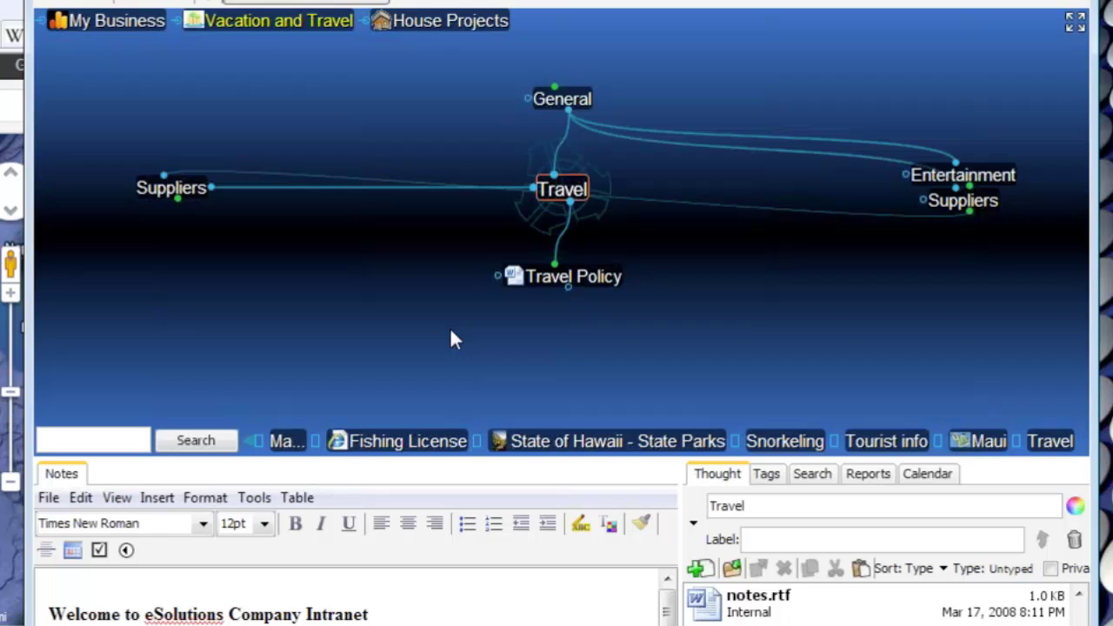
{"action": "left_click", "coordinate": [550, 296]}
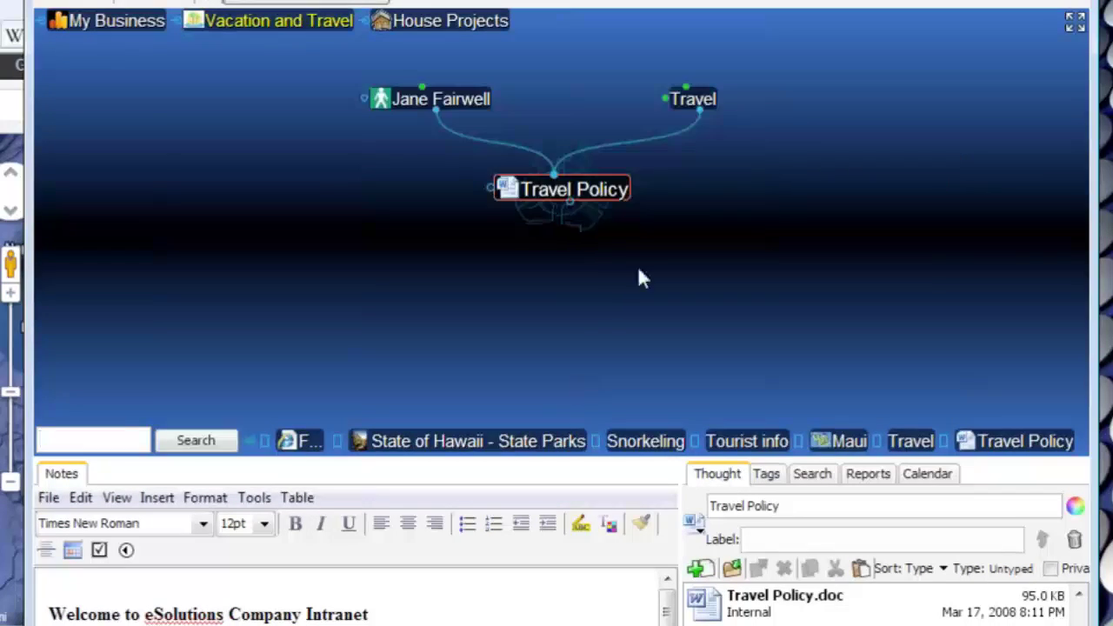
{"action": "left_click", "coordinate": [474, 102]}
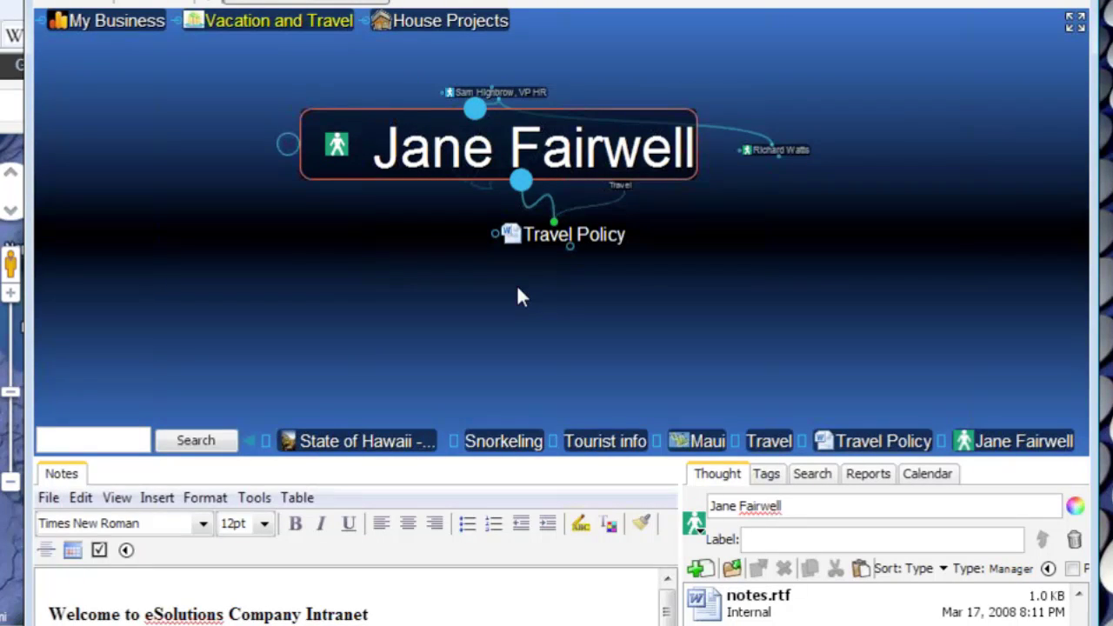
{"action": "left_click", "coordinate": [535, 94]}
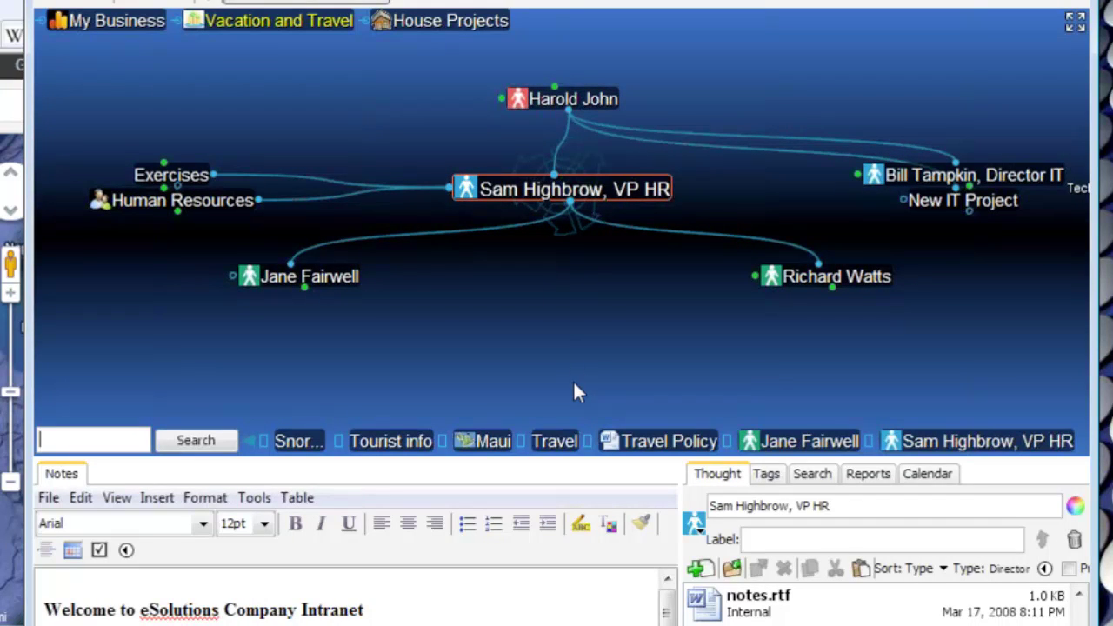
Return to the pinned Vacation and Travel thought, activate Airline Numbers and enlarge the notes area to read its airline phone list.
{"action": "left_click", "coordinate": [283, 24]}
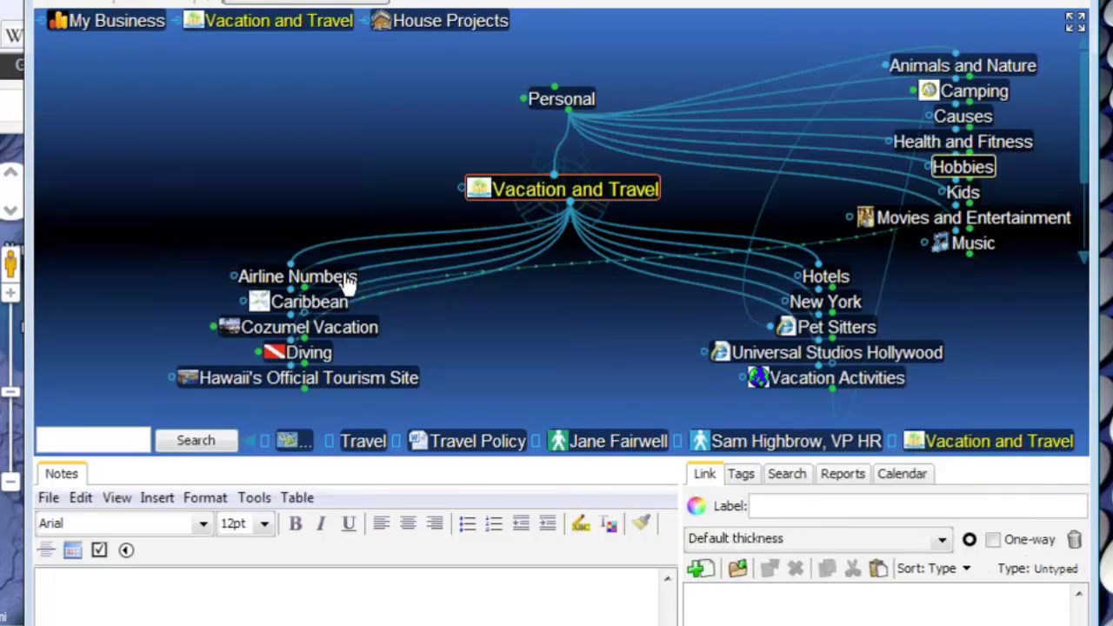
{"action": "mouse_move", "coordinate": [348, 280]}
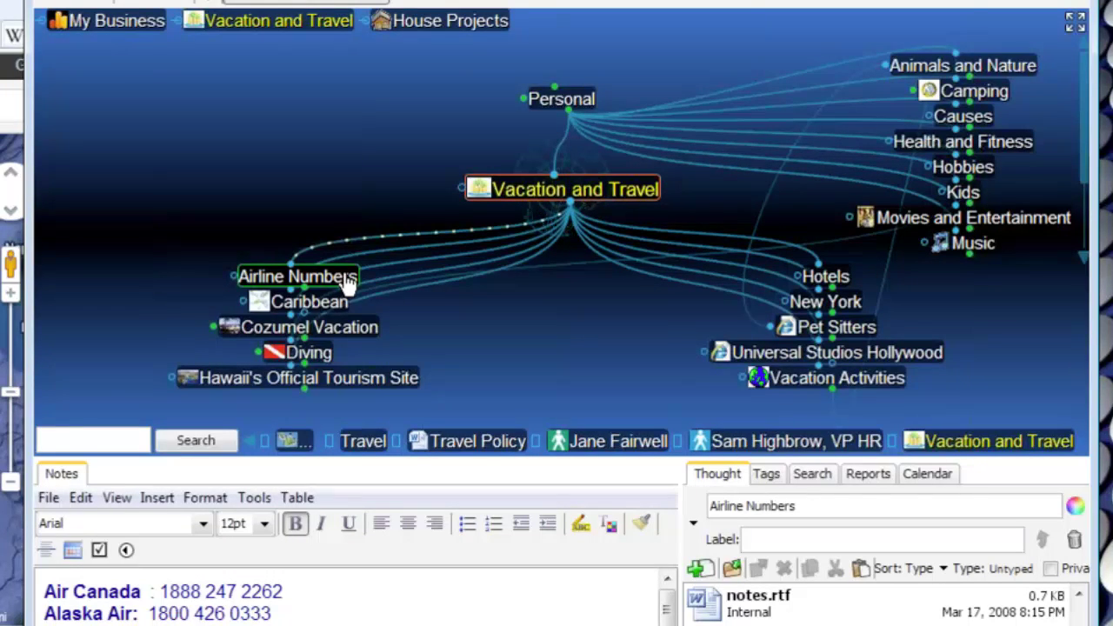
{"action": "left_click", "coordinate": [348, 279]}
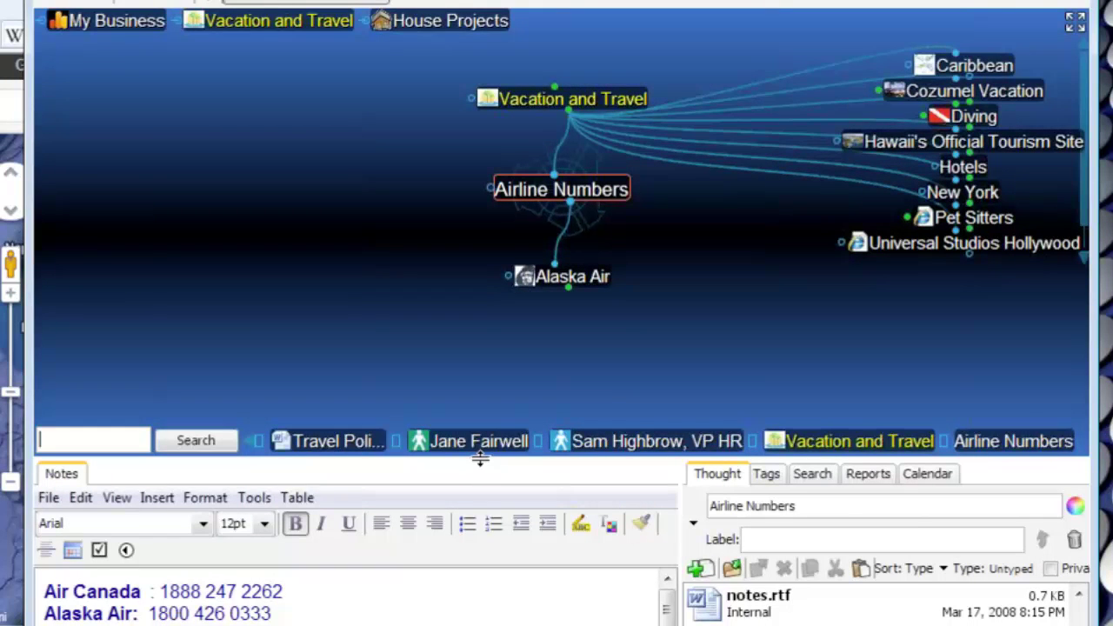
{"action": "left_click_drag", "start_coordinate": [480, 459], "coordinate": [480, 397]}
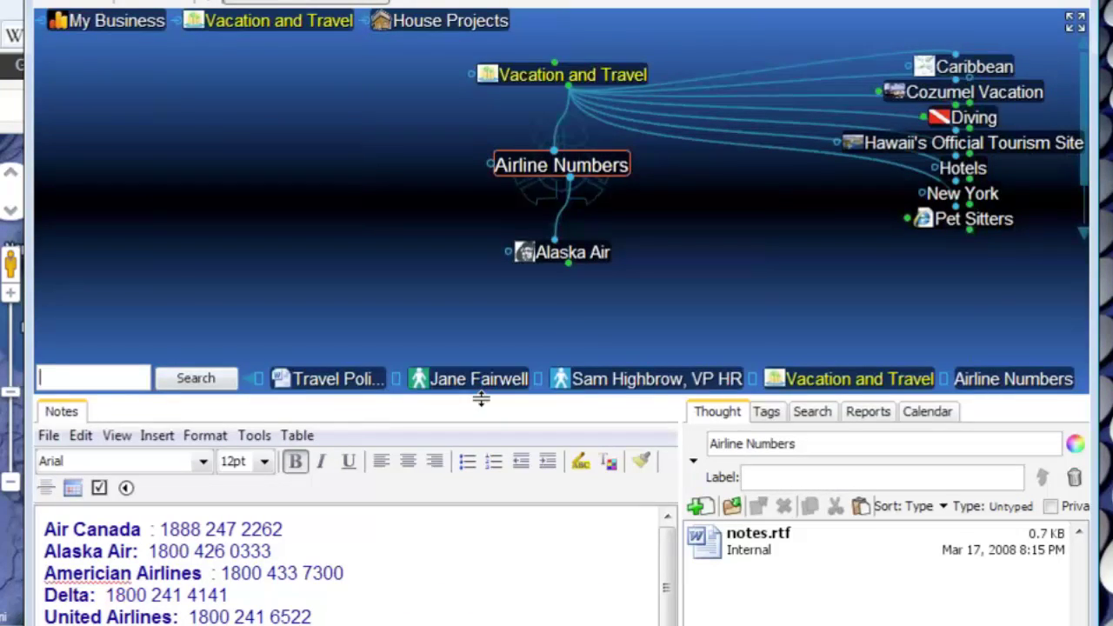
{"action": "left_click_drag", "start_coordinate": [480, 397], "coordinate": [479, 415]}
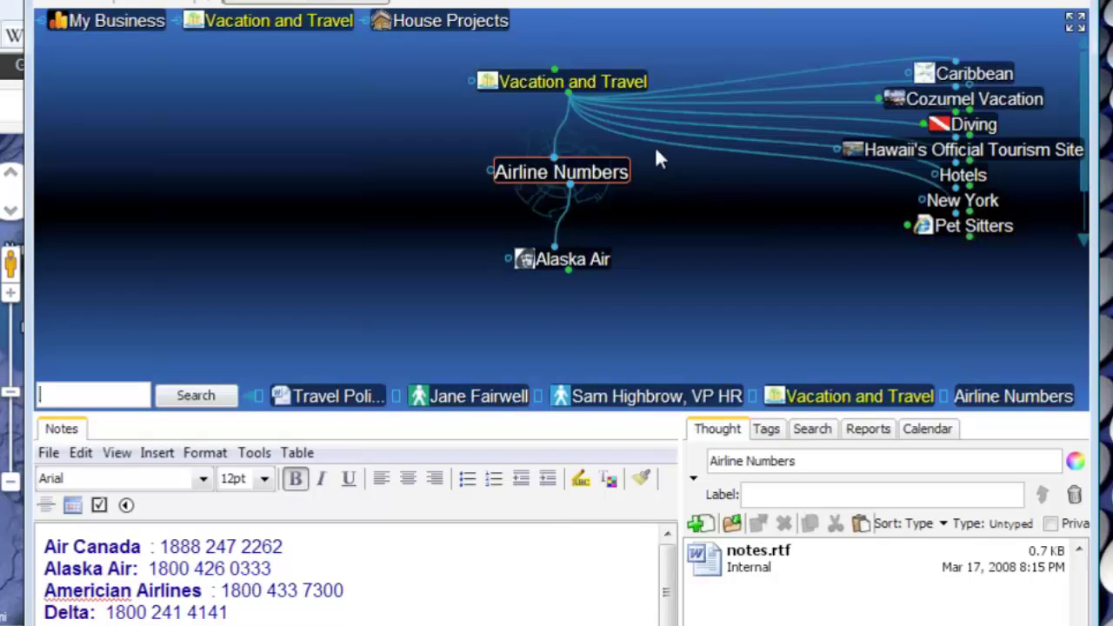
Activate the parent Vacation and Travel thought and create a child thought named "Travel Rewards" under it.
{"action": "left_click", "coordinate": [623, 100]}
{"action": "left_click", "coordinate": [619, 87]}
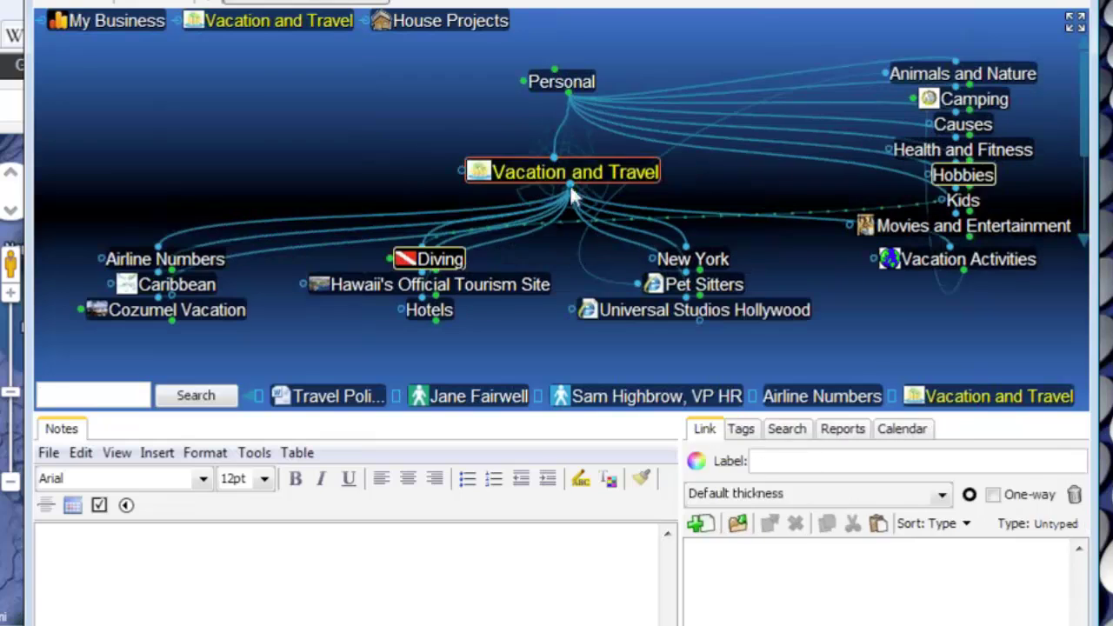
{"action": "left_click_drag", "start_coordinate": [569, 184], "coordinate": [537, 341]}
{"action": "type", "text": "T"}
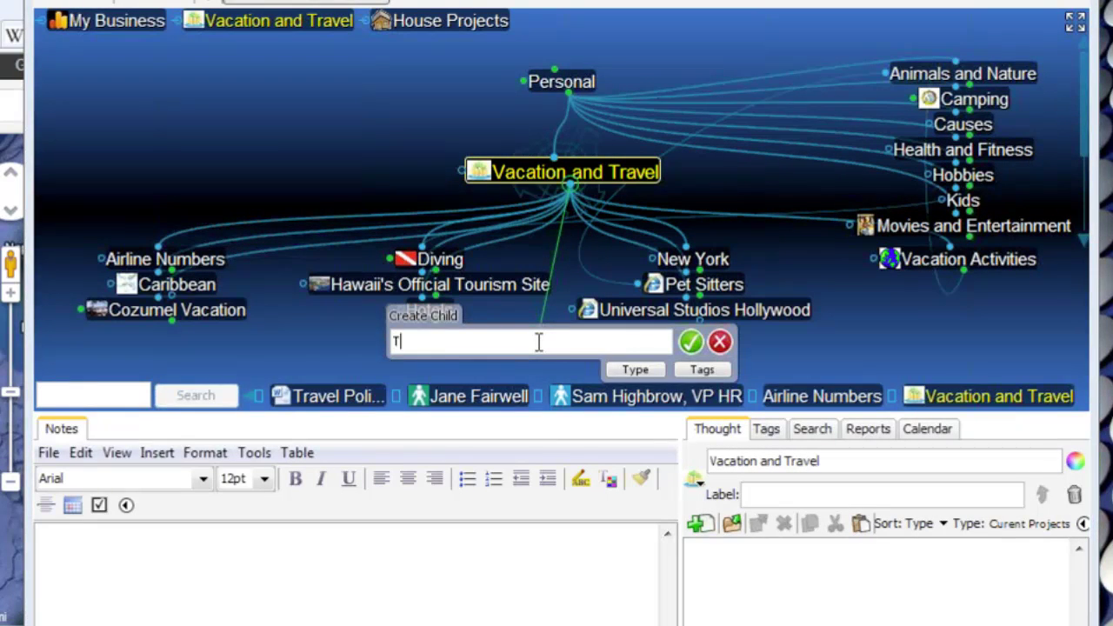
{"action": "type", "text": "ravel Re"}
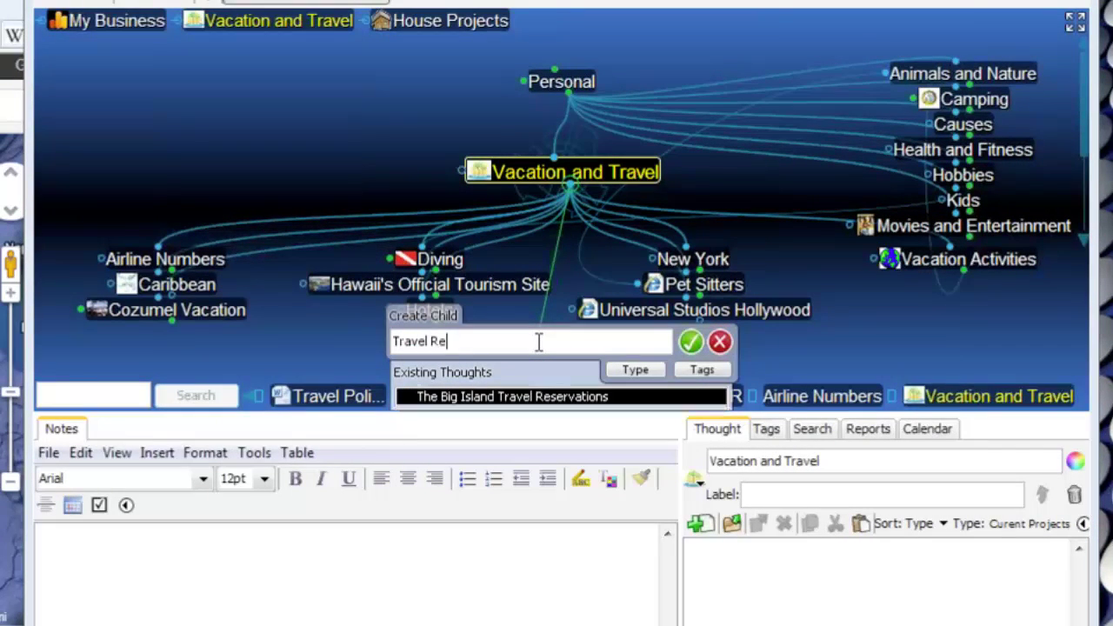
{"action": "type", "text": "wards"}
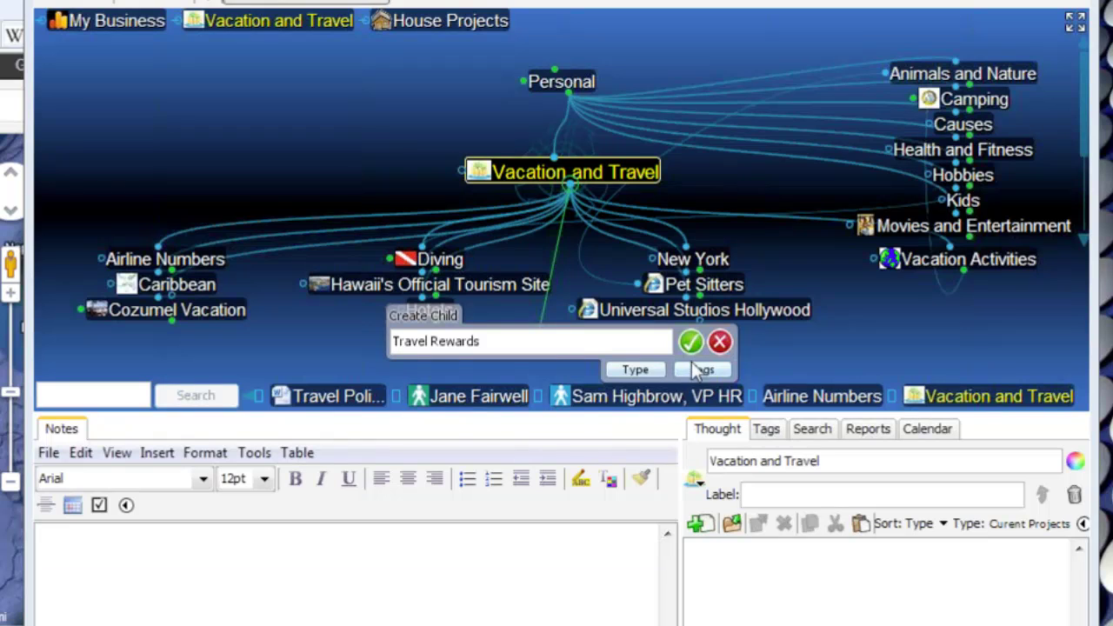
{"action": "left_click", "coordinate": [690, 342]}
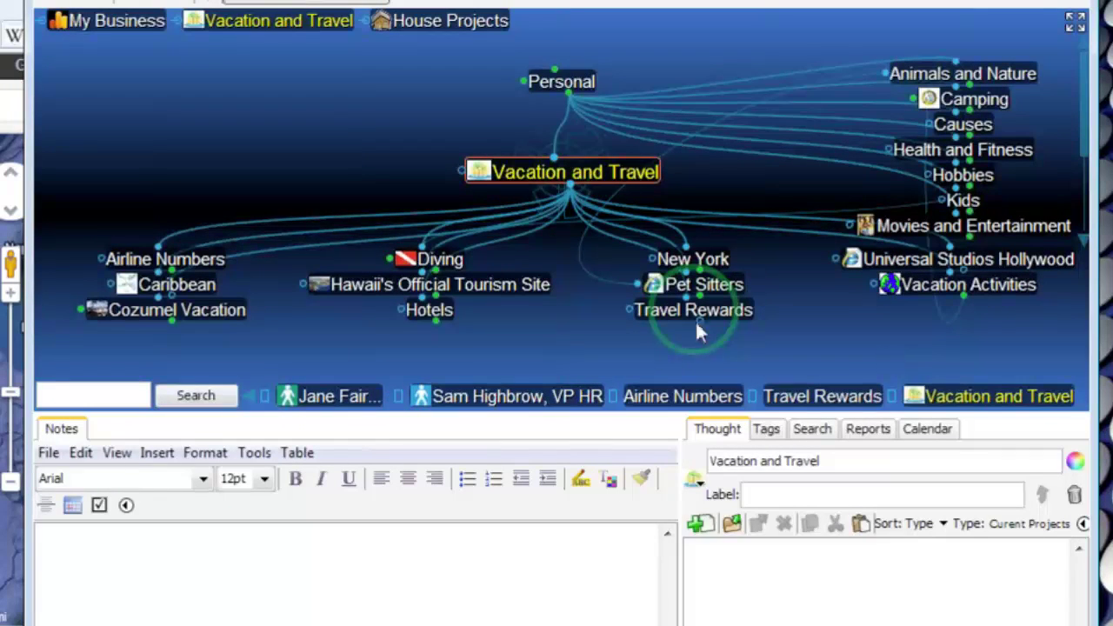
Activate Travel Rewards and write the note lines "AA NUMBER XXXXX" and "AEROPLAN NUMBER XXXXX".
{"action": "left_click", "coordinate": [695, 314]}
{"action": "left_click", "coordinate": [218, 571]}
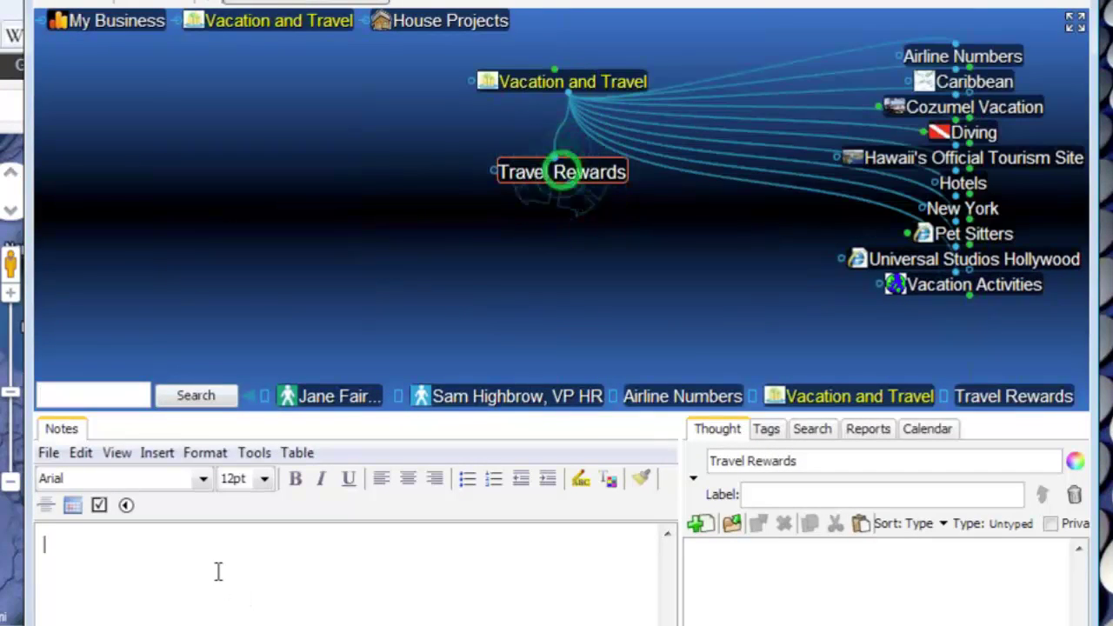
{"action": "type", "text": "A"}
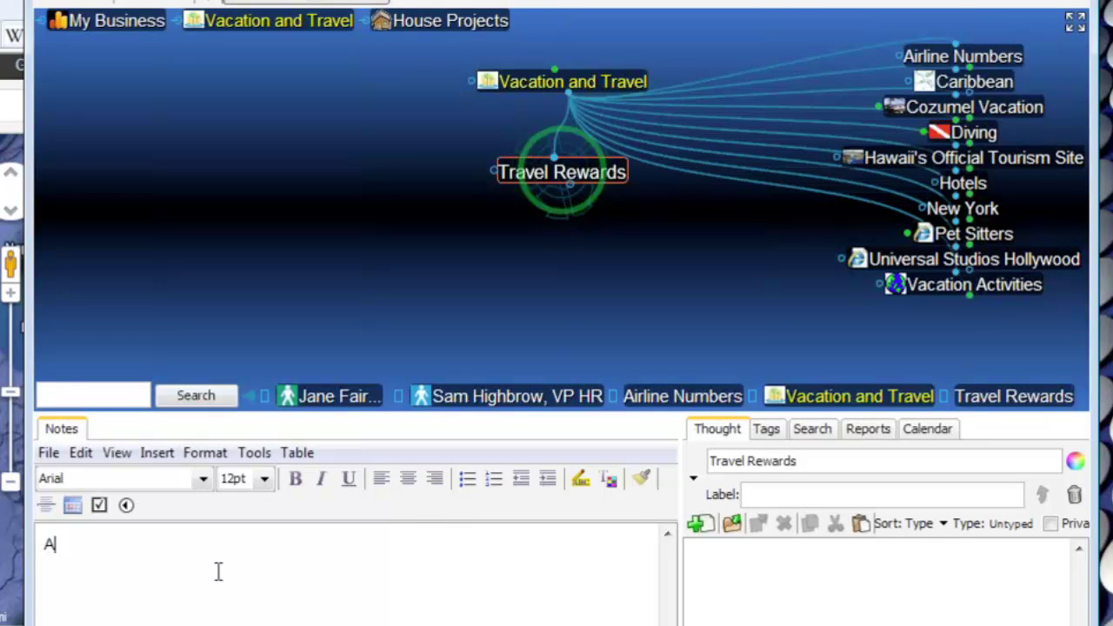
{"action": "type", "text": "A NUMBER"}
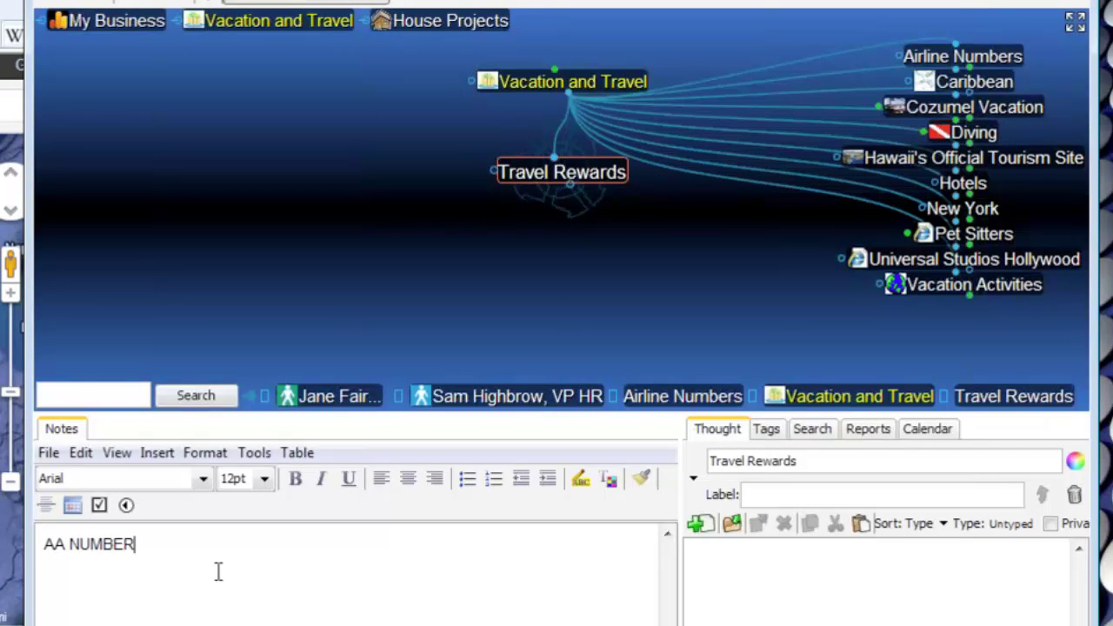
{"action": "key", "text": "Return"}
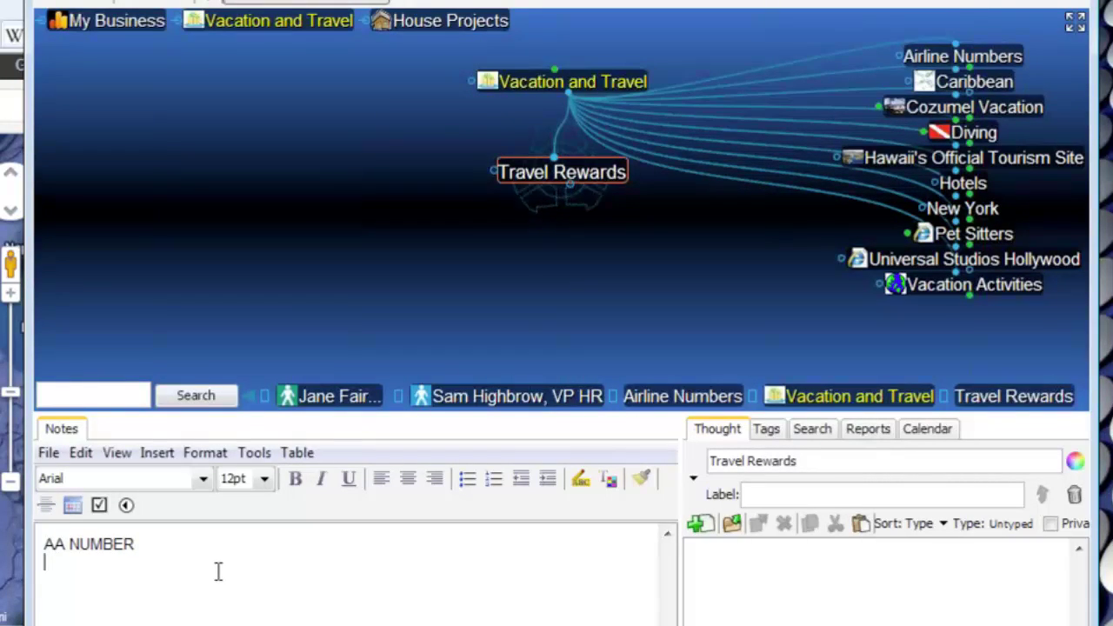
{"action": "type", "text": "AEROPLAN"}
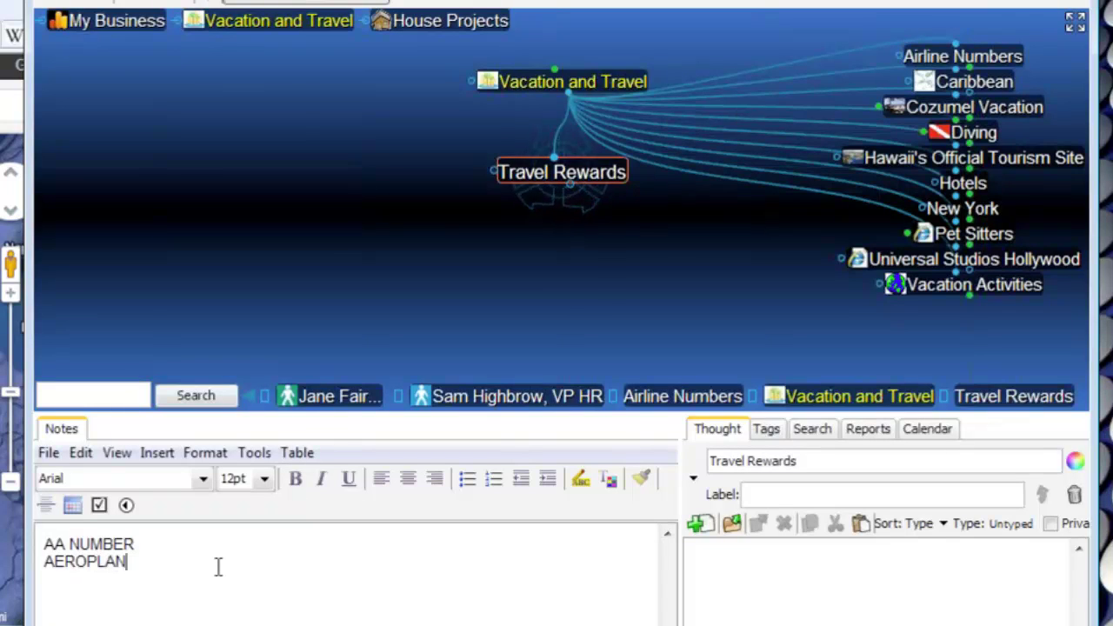
{"action": "type", "text": " NUMBER"}
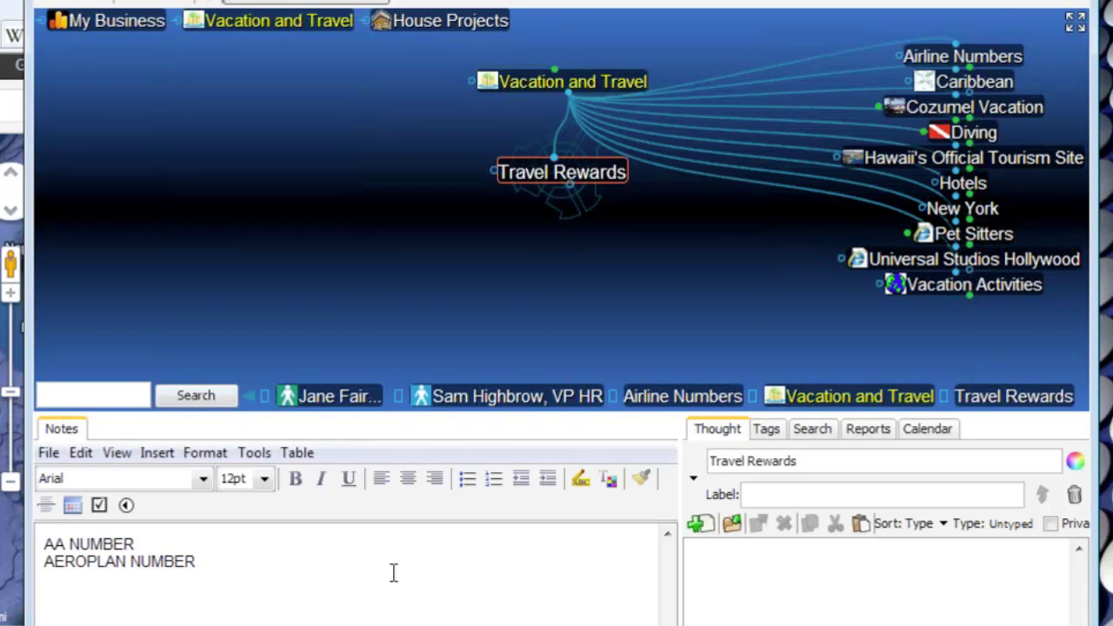
{"action": "type", "text": "XXXXX"}
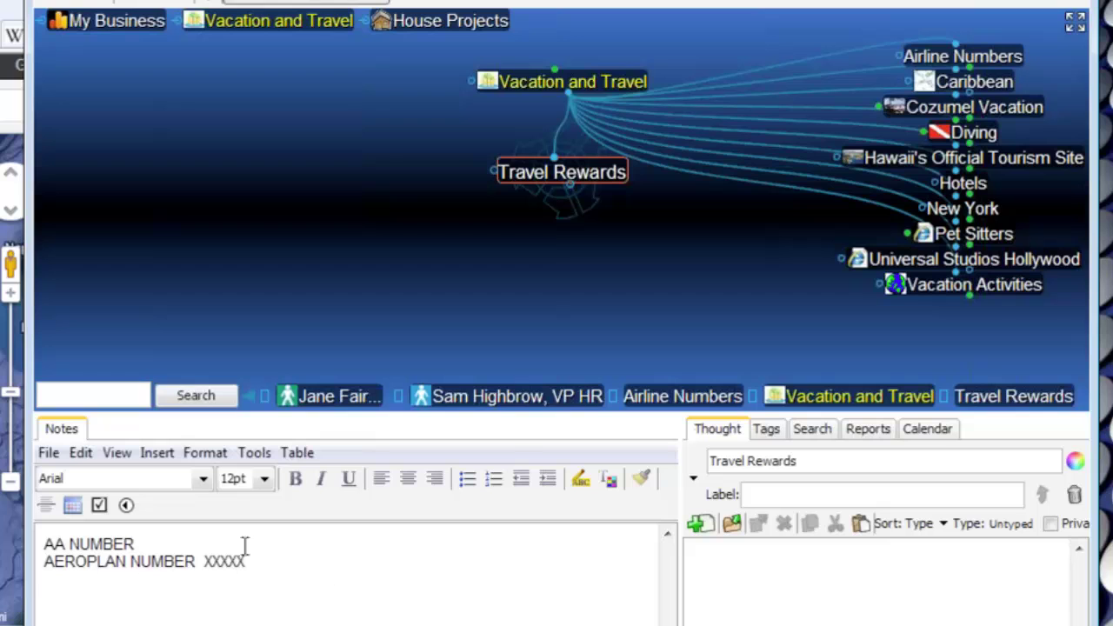
{"action": "left_click", "coordinate": [202, 541]}
{"action": "type", "text": "XXXXX"}
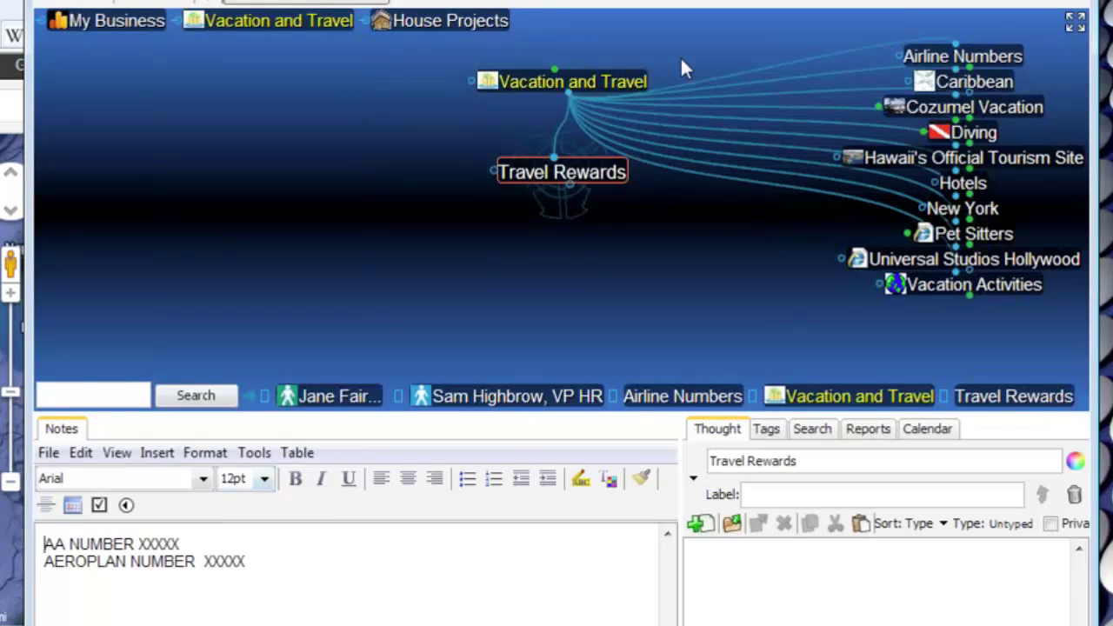
Return to Vacation and Travel, shrink the notes area, and review the notes of Airline Numbers and Travel Rewards.
{"action": "left_click", "coordinate": [608, 82]}
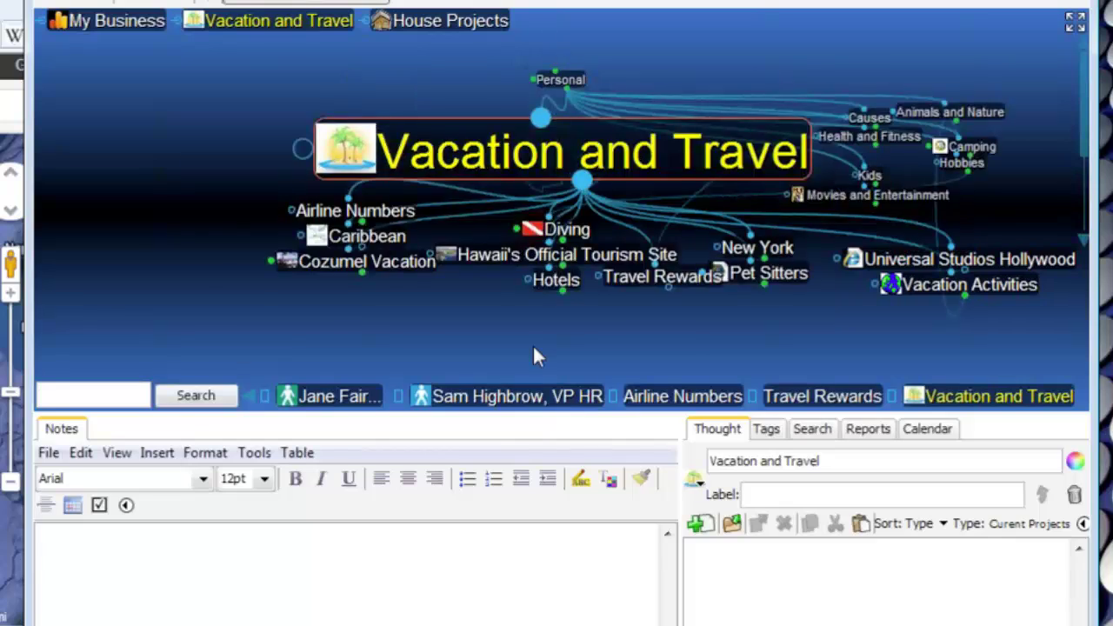
{"action": "left_click_drag", "start_coordinate": [499, 413], "coordinate": [501, 478]}
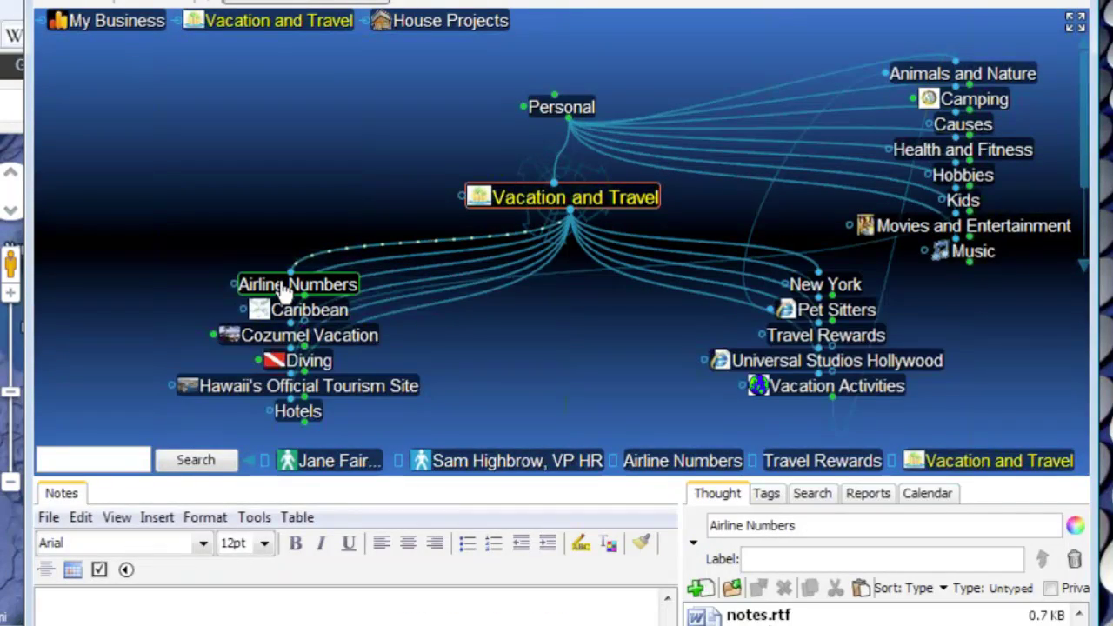
{"action": "left_click", "coordinate": [282, 290]}
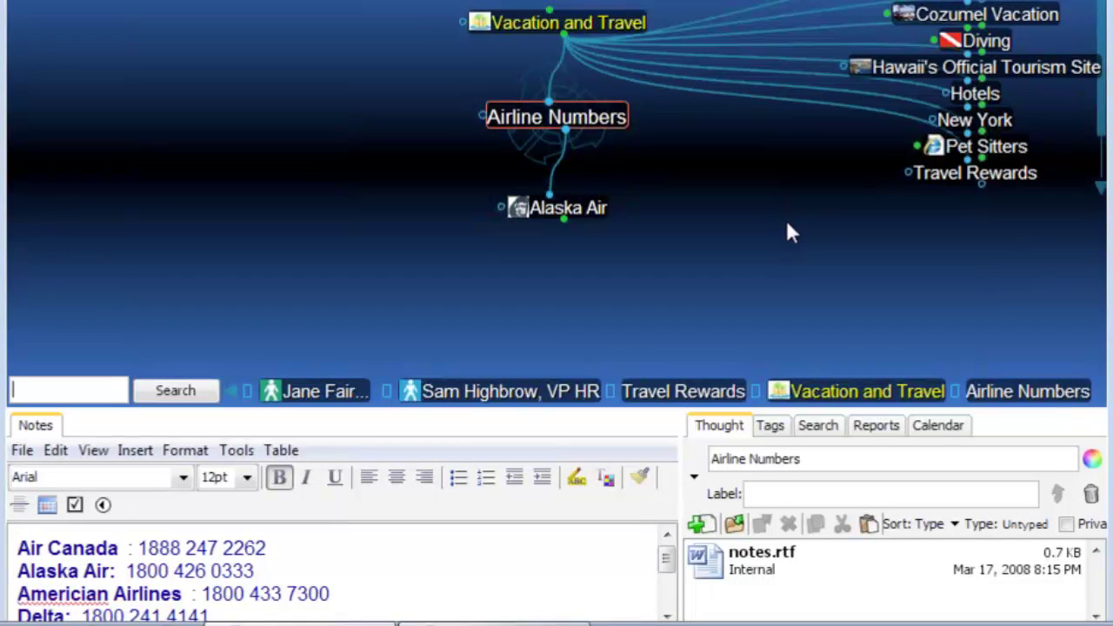
{"action": "left_click", "coordinate": [974, 188]}
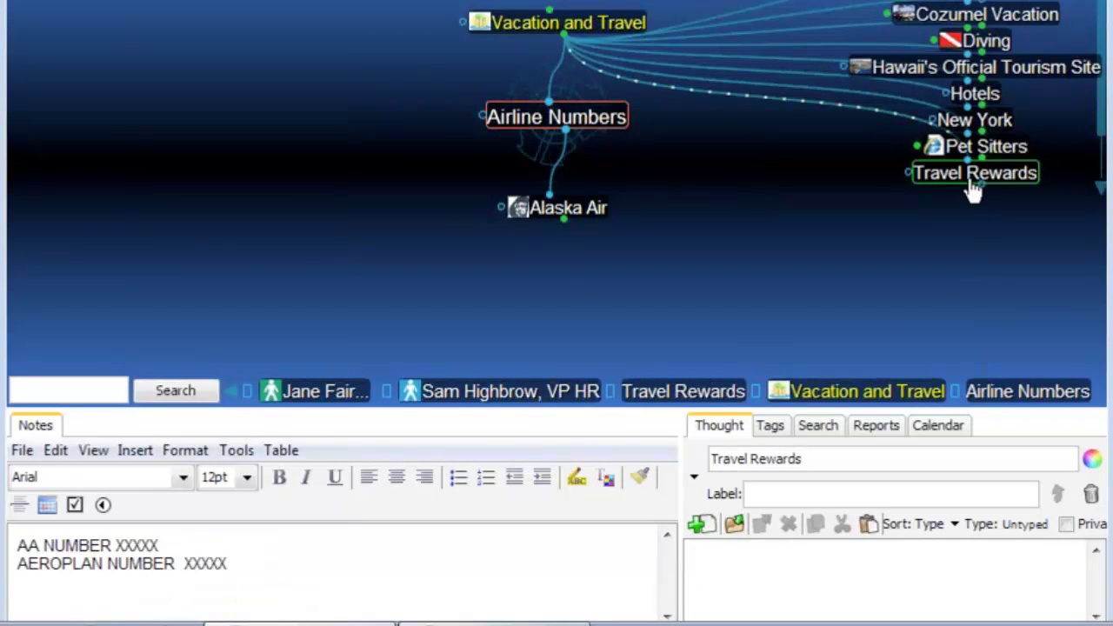
{"action": "left_click", "coordinate": [974, 188]}
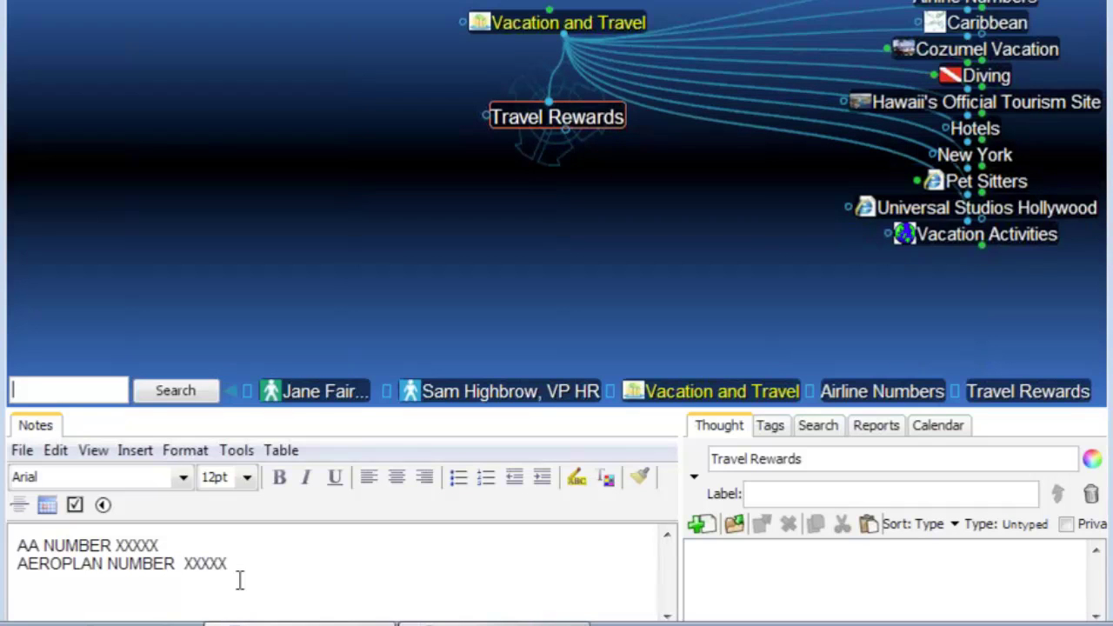
Activate New York and its New York Restaurants child, look at what is under Midtown Asian, and return to New York Restaurants.
{"action": "left_click", "coordinate": [1009, 155]}
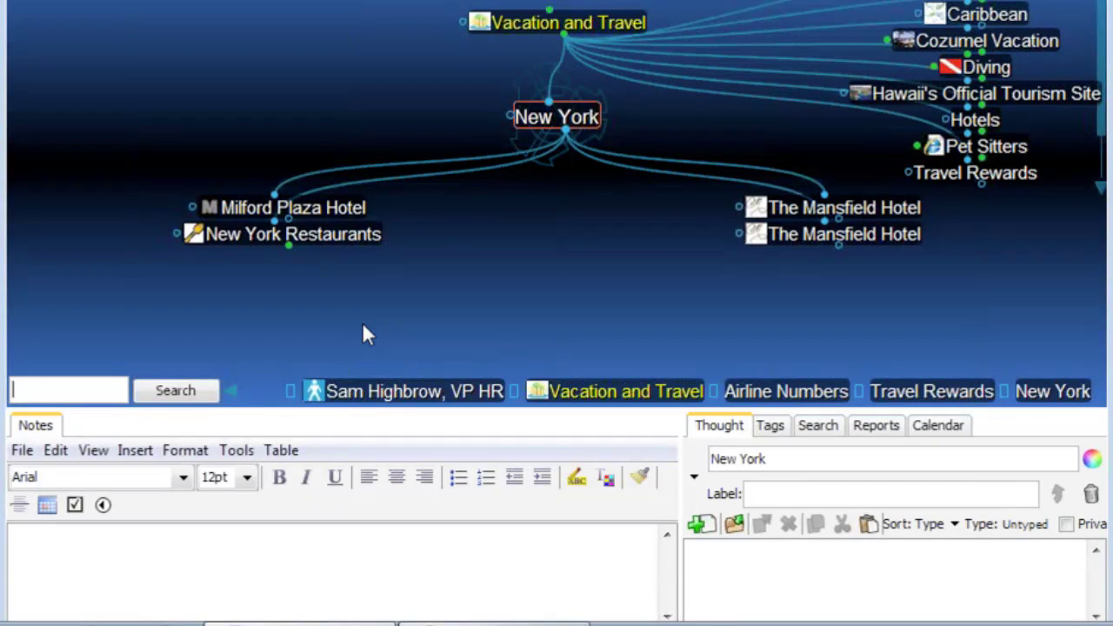
{"action": "left_click", "coordinate": [362, 239]}
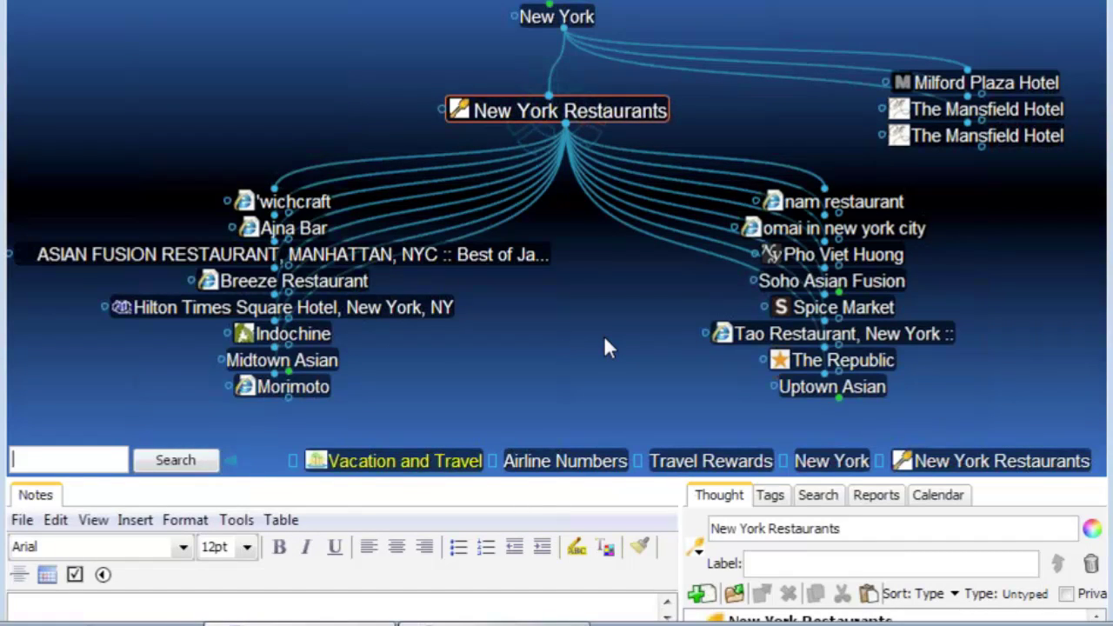
{"action": "left_click", "coordinate": [313, 364]}
{"action": "left_click", "coordinate": [316, 370]}
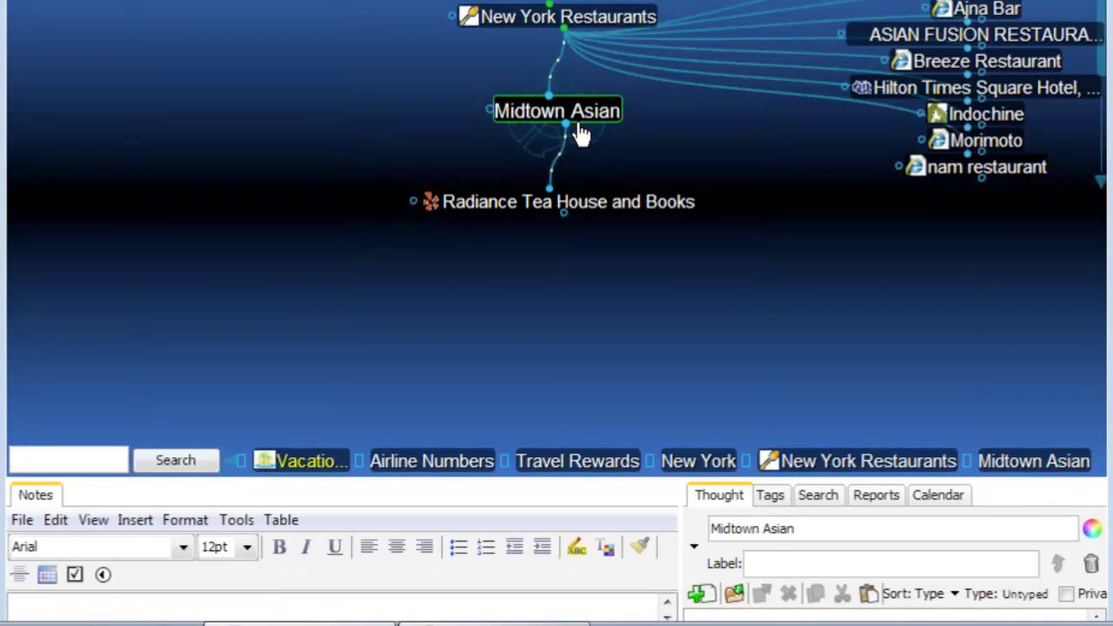
{"action": "left_click", "coordinate": [626, 19]}
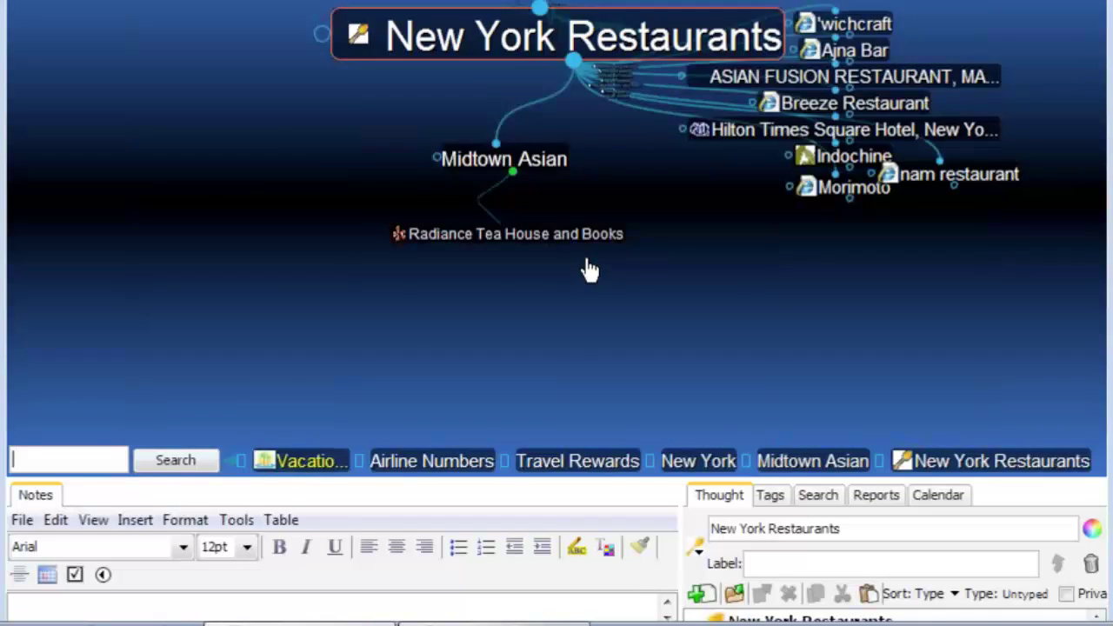
View the restaurants under Uptown Asian and Soho Asian Fusion, returning to New York Restaurants after each.
{"action": "left_click", "coordinate": [869, 389]}
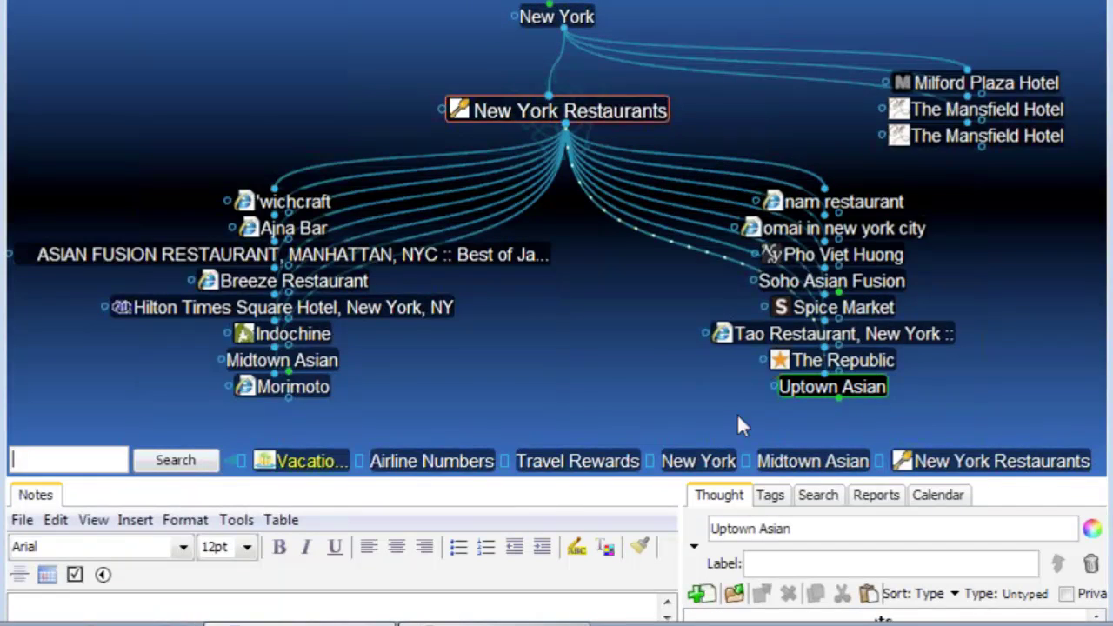
{"action": "left_click", "coordinate": [753, 91]}
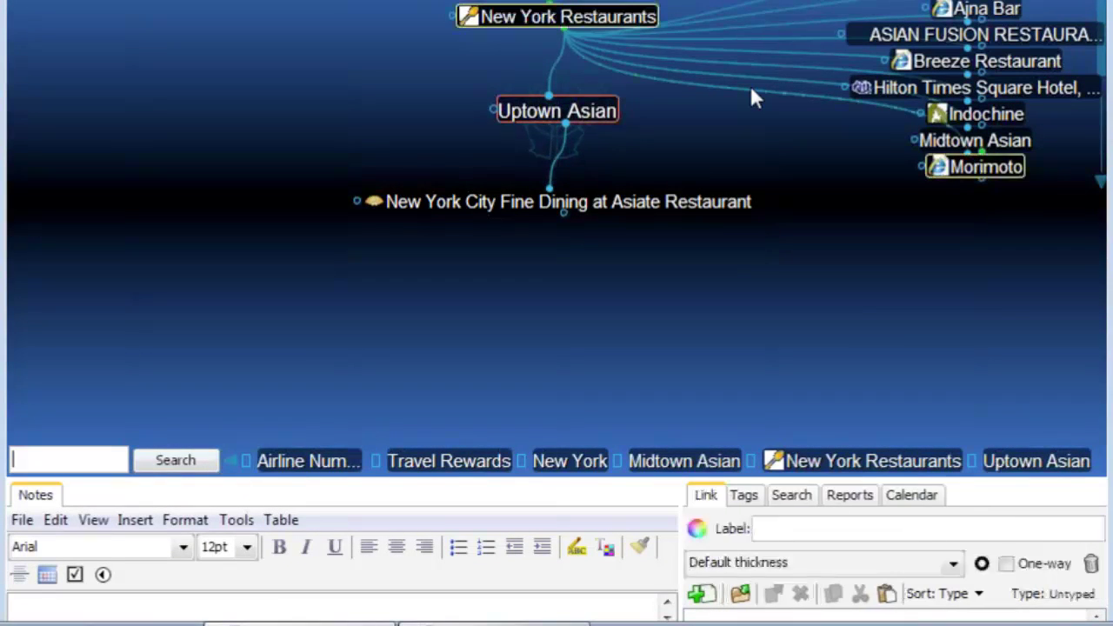
{"action": "left_click", "coordinate": [584, 26]}
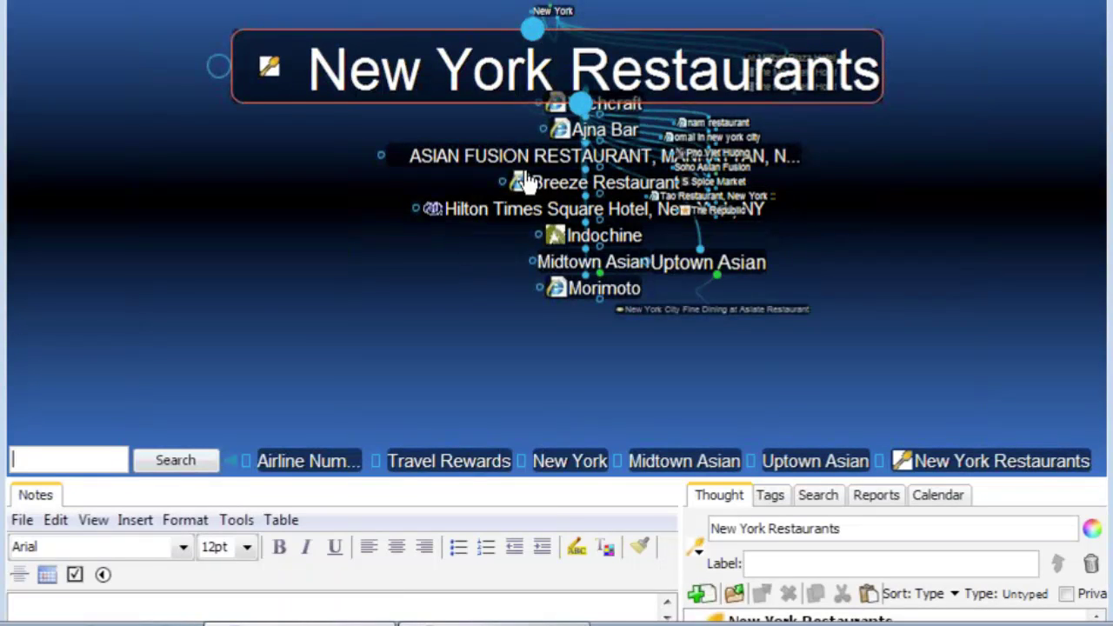
{"action": "left_click", "coordinate": [885, 285]}
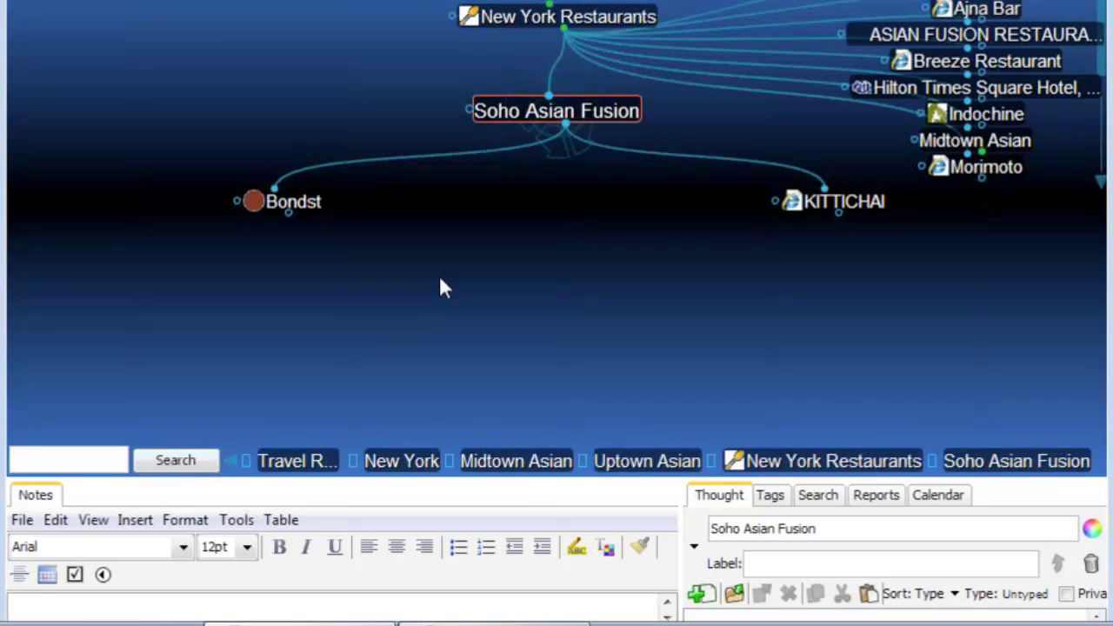
{"action": "left_click", "coordinate": [632, 19]}
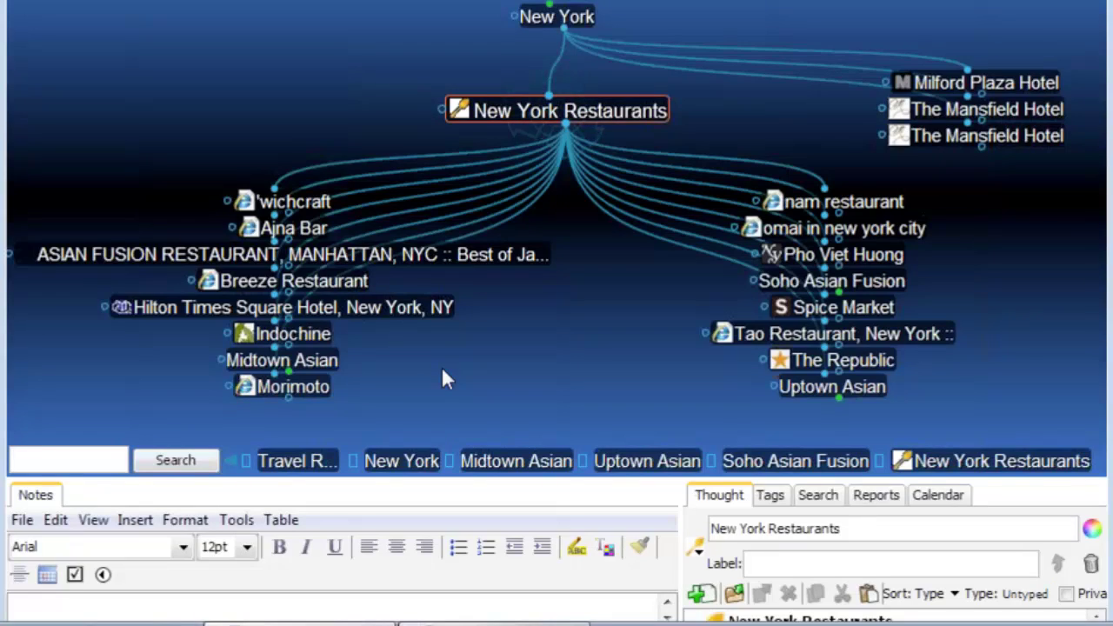
Create a new thought type named "My Fav" and assign it to the Morimoto restaurant thought.
{"action": "left_click", "coordinate": [320, 388]}
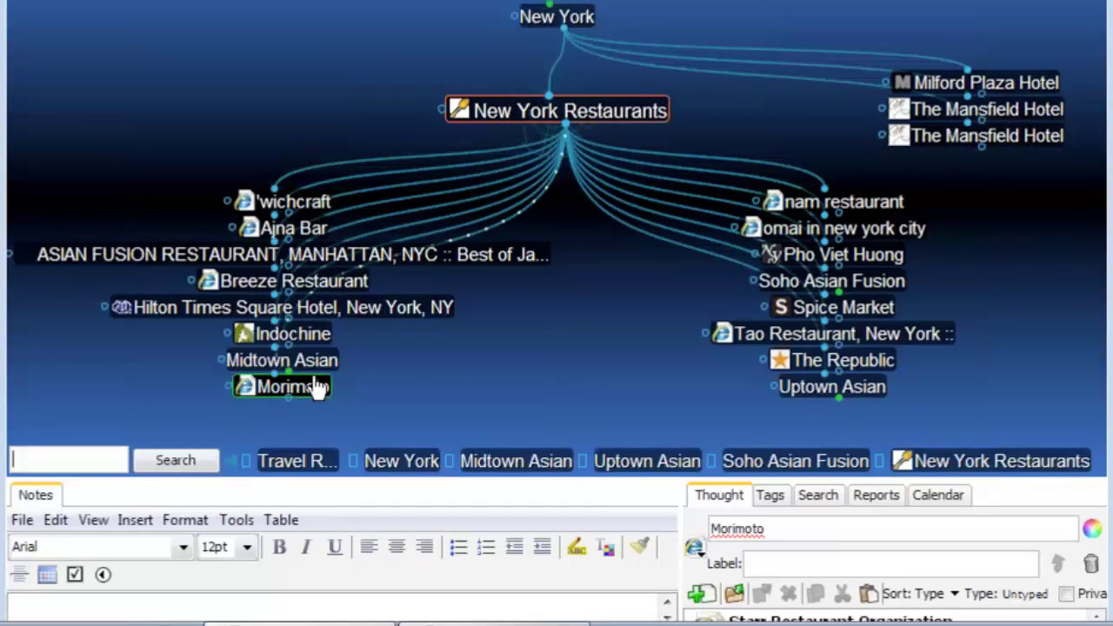
{"action": "right_click", "coordinate": [320, 388]}
{"action": "mouse_move", "coordinate": [557, 64]}
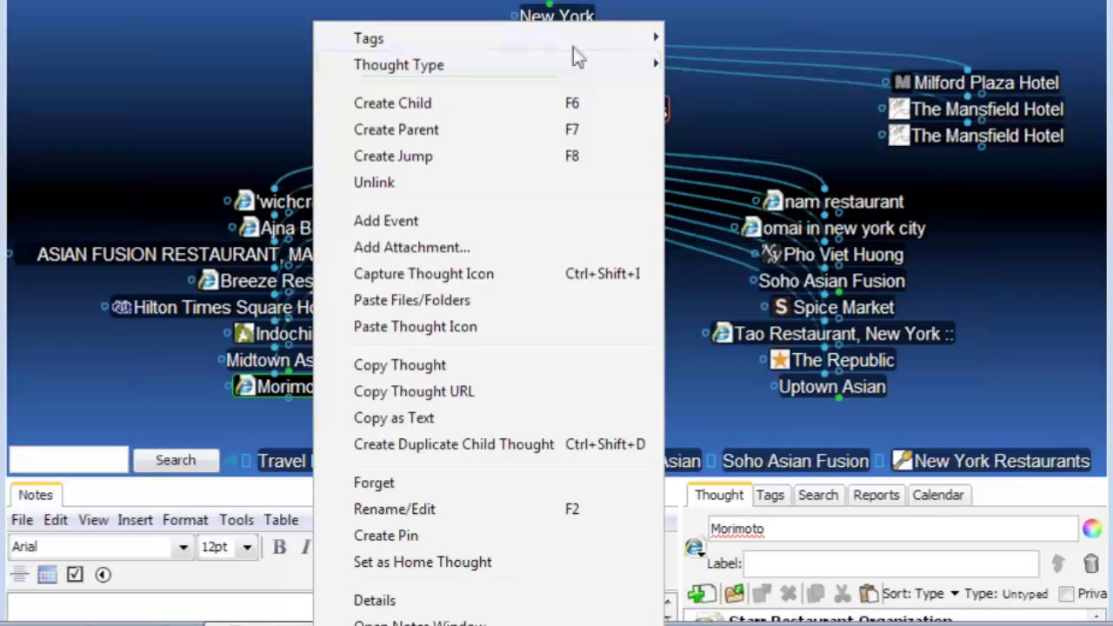
{"action": "mouse_move", "coordinate": [642, 73]}
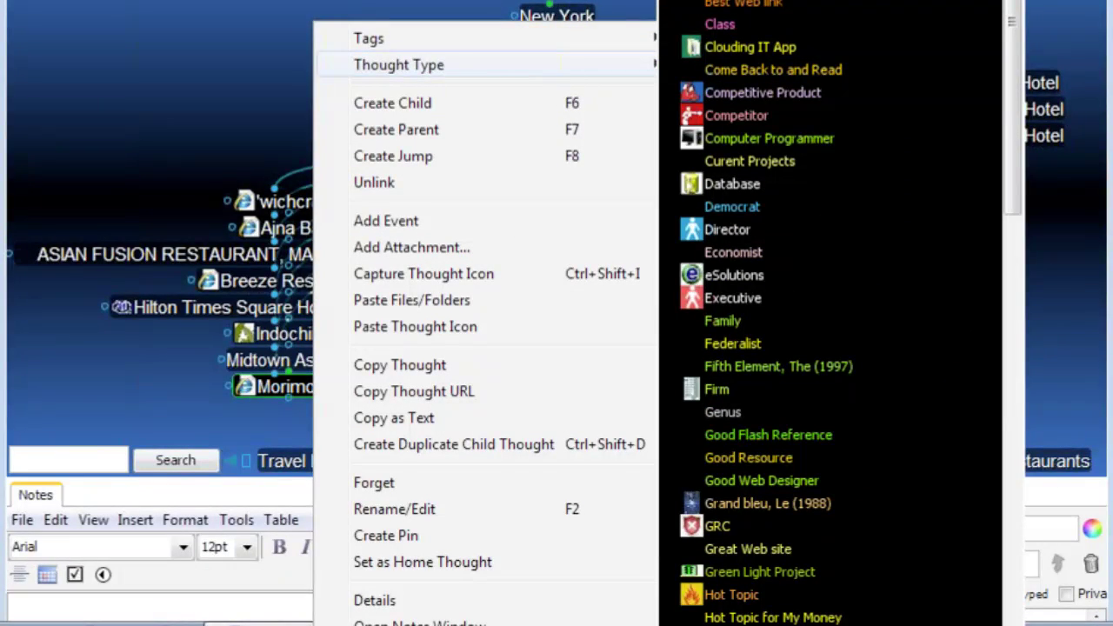
{"action": "left_click", "coordinate": [730, 624]}
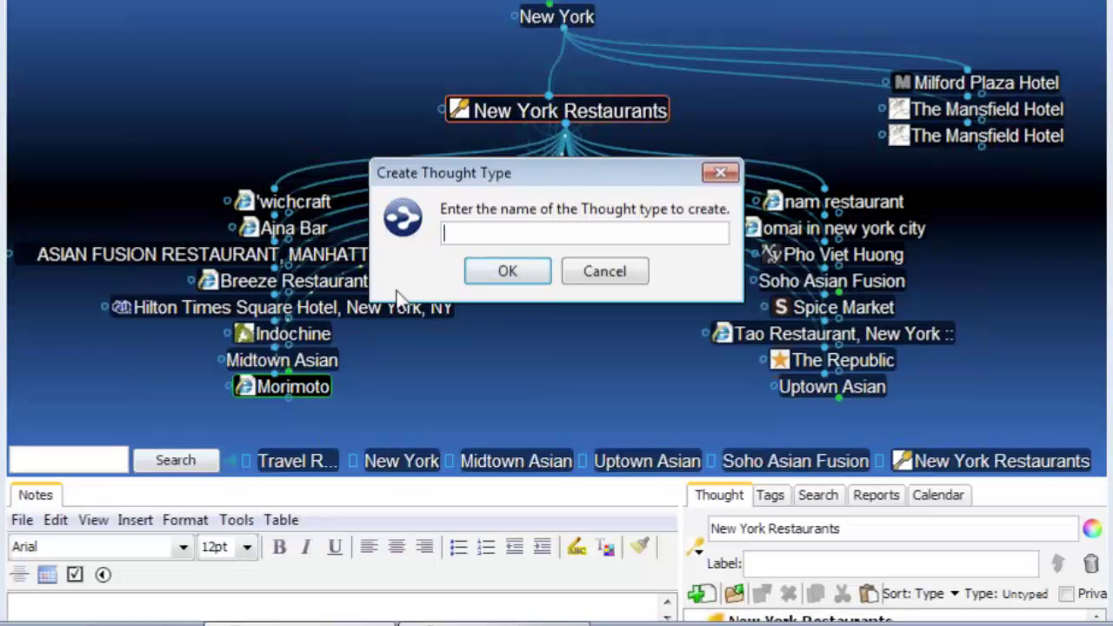
{"action": "type", "text": "My Fav"}
{"action": "left_click", "coordinate": [503, 272]}
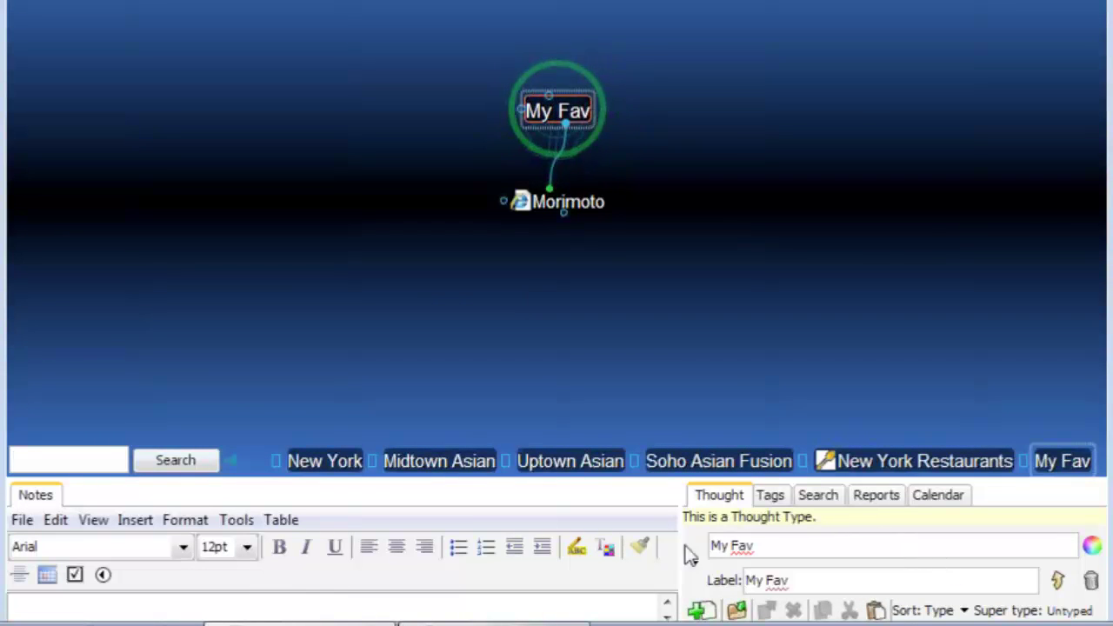
Enlarge the properties area and set the My Fav thought type's color to yellow.
{"action": "left_click_drag", "start_coordinate": [636, 479], "coordinate": [634, 368]}
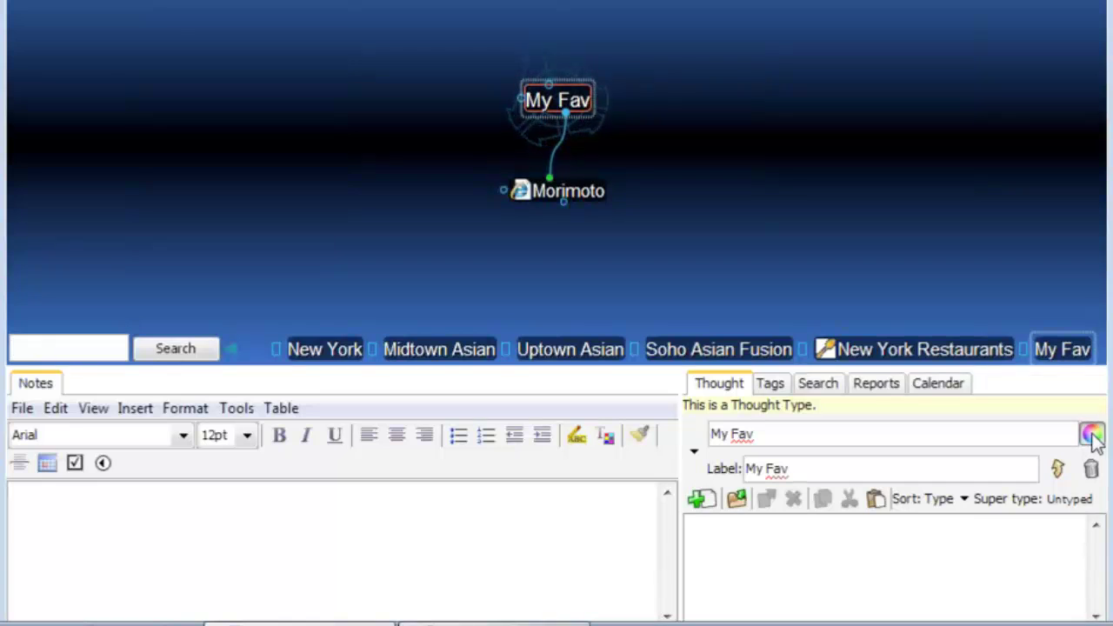
{"action": "left_click", "coordinate": [1093, 435]}
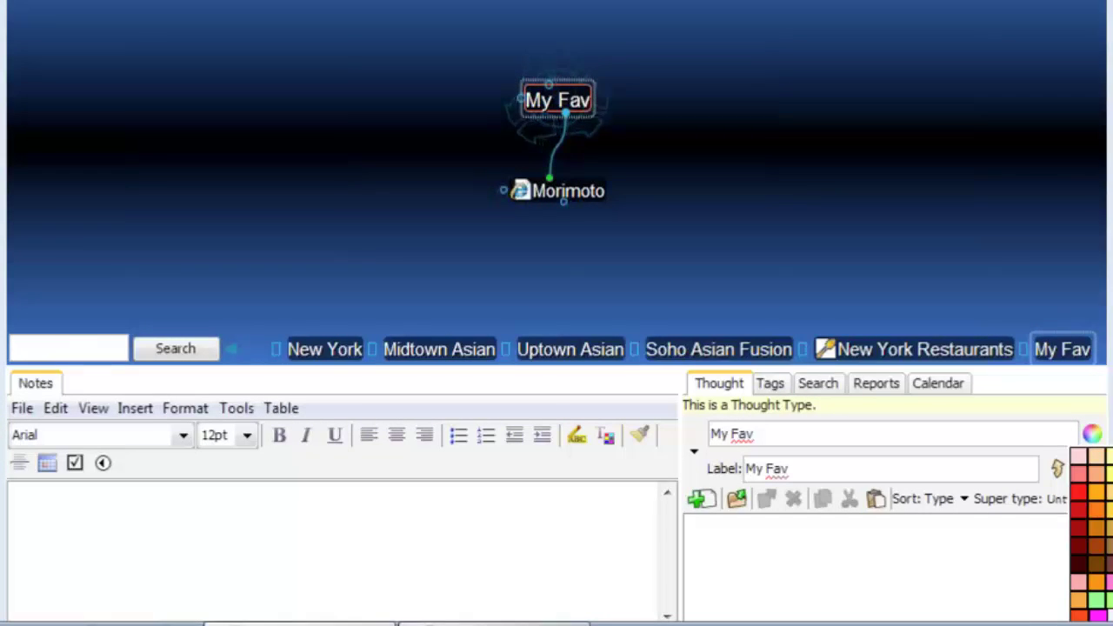
{"action": "left_click", "coordinate": [1089, 487]}
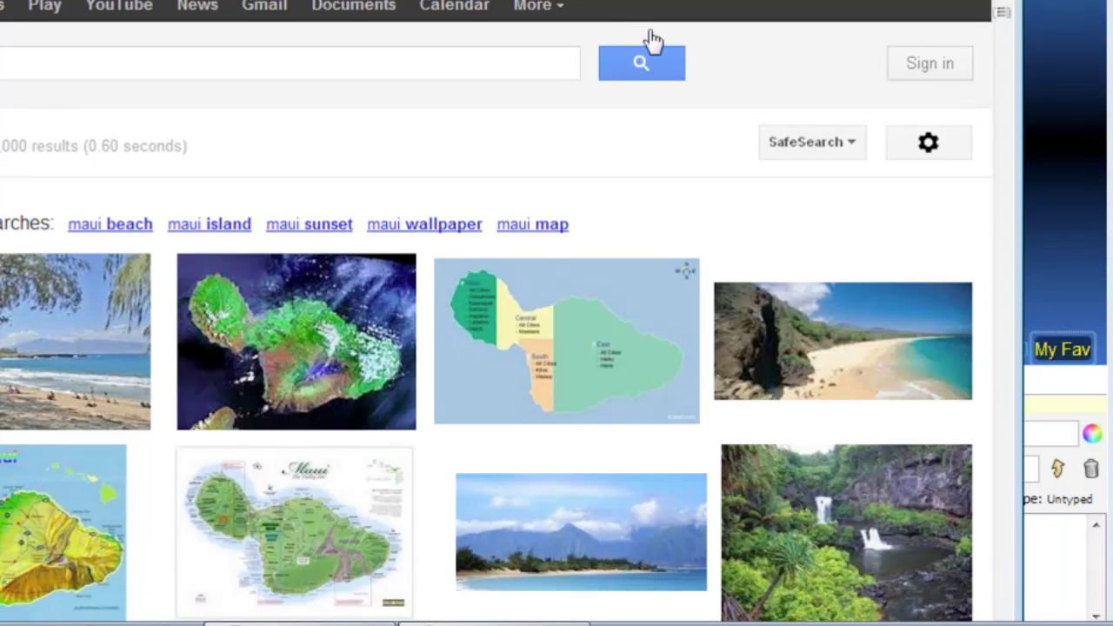
Search Google Images for a star, copy the orange five-pointed star, and paste it as the My Fav thought type's icon in TheBrain.
{"action": "left_click", "coordinate": [648, 60]}
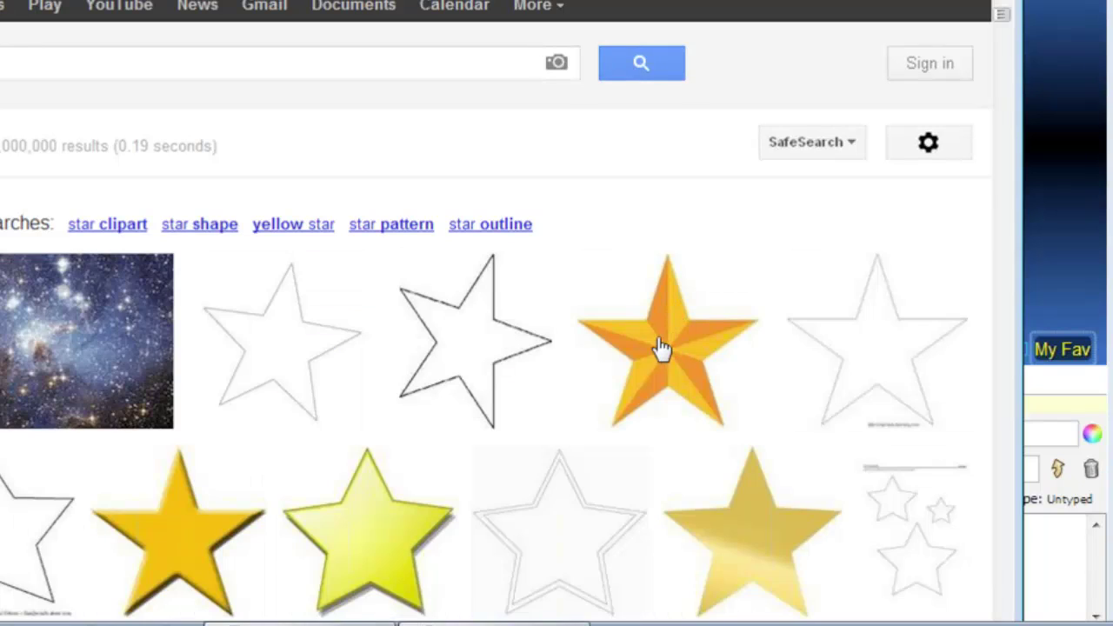
{"action": "right_click", "coordinate": [660, 346]}
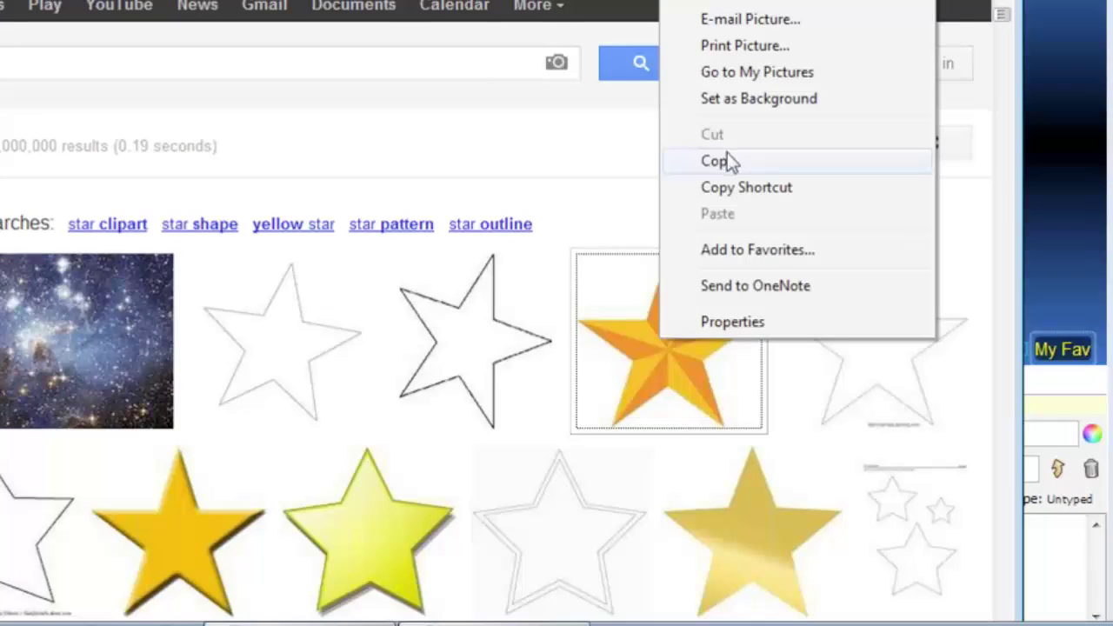
{"action": "left_click", "coordinate": [725, 163]}
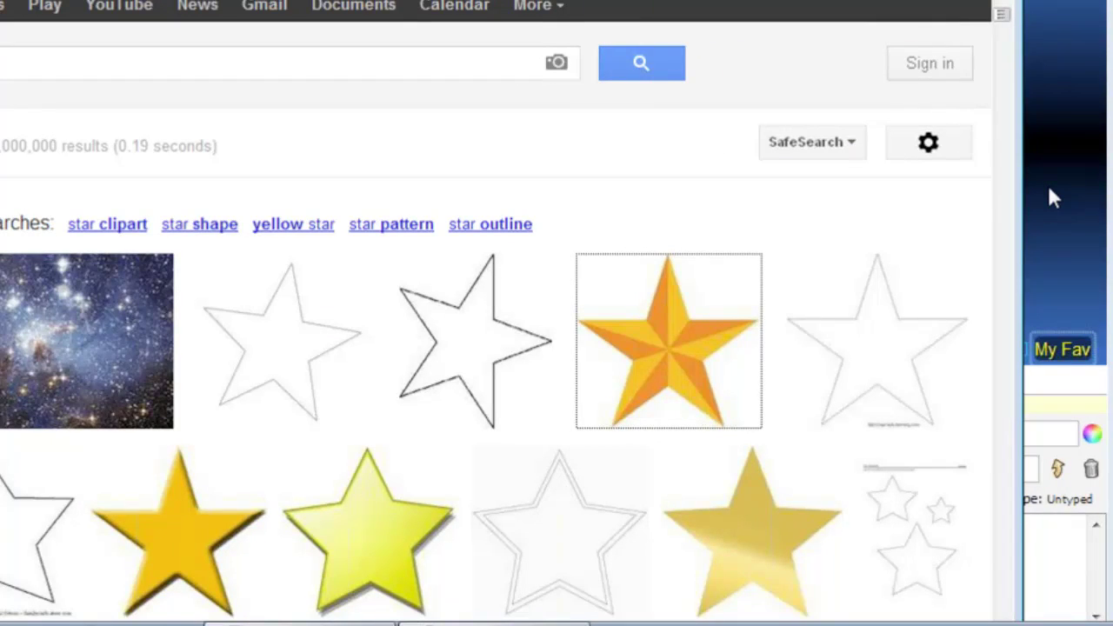
{"action": "left_click", "coordinate": [1050, 198]}
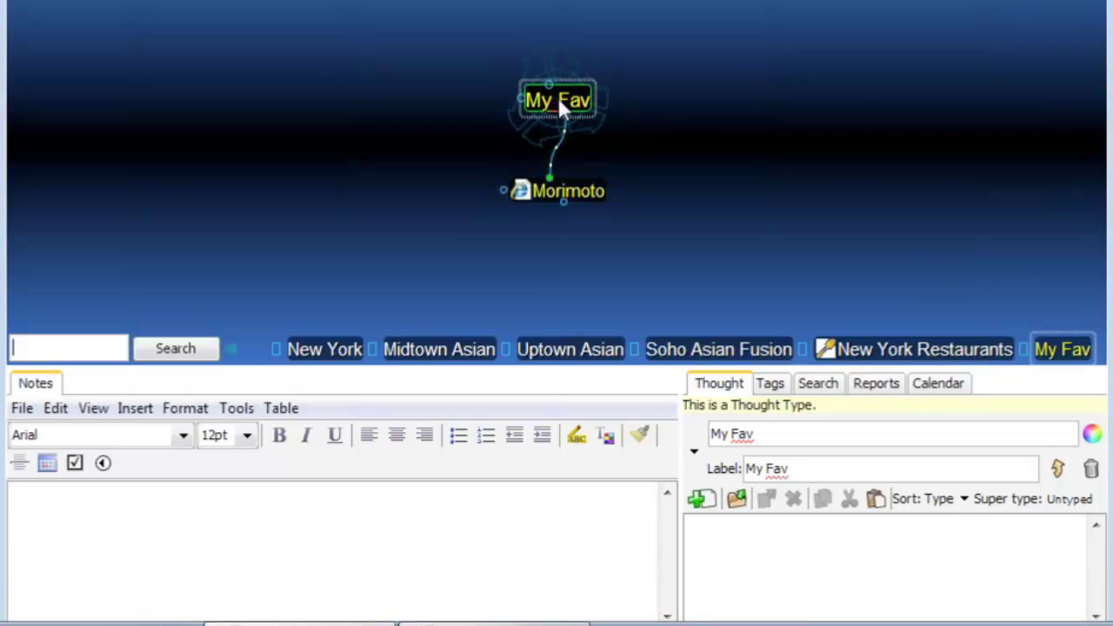
{"action": "right_click", "coordinate": [557, 98]}
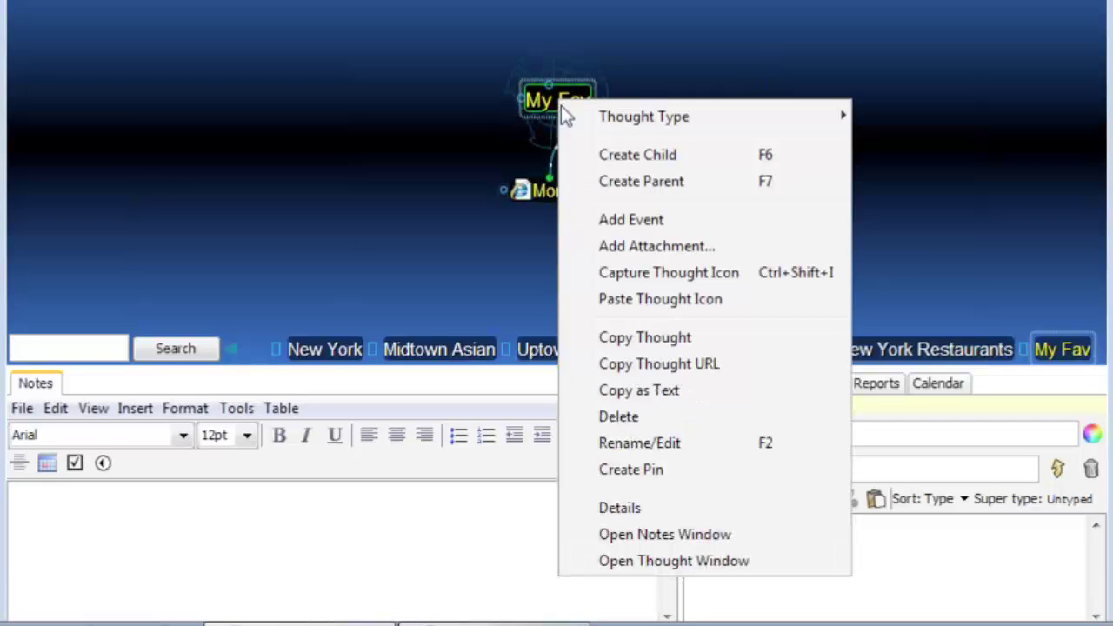
{"action": "left_click", "coordinate": [627, 303]}
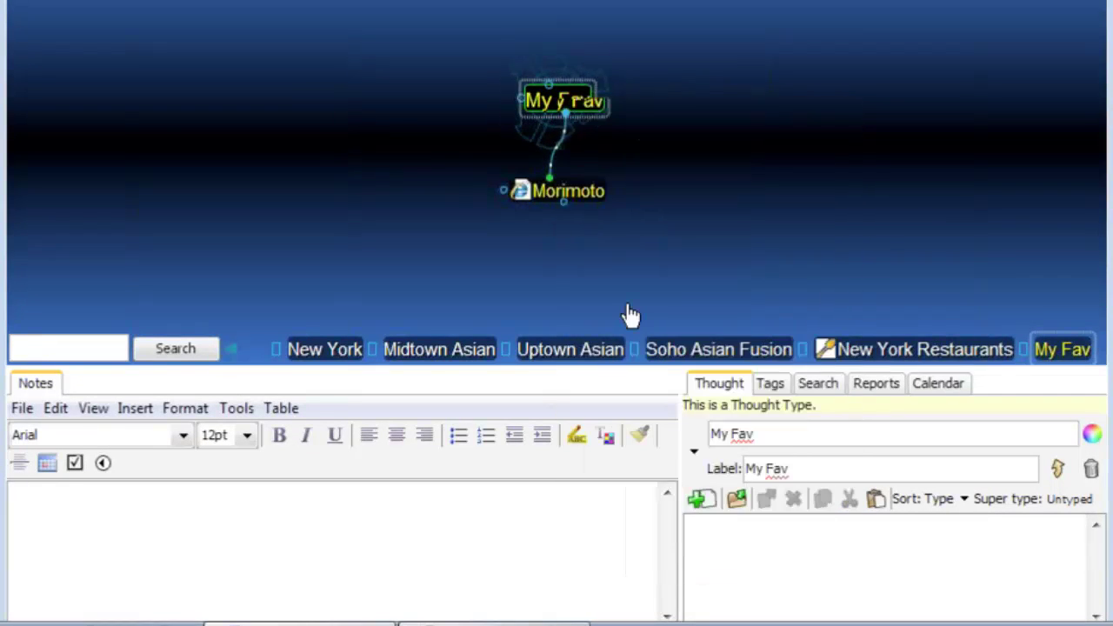
Activate Morimoto, return to New York Restaurants, and enlarge the thought map area to view the restaurants.
{"action": "left_click", "coordinate": [567, 191]}
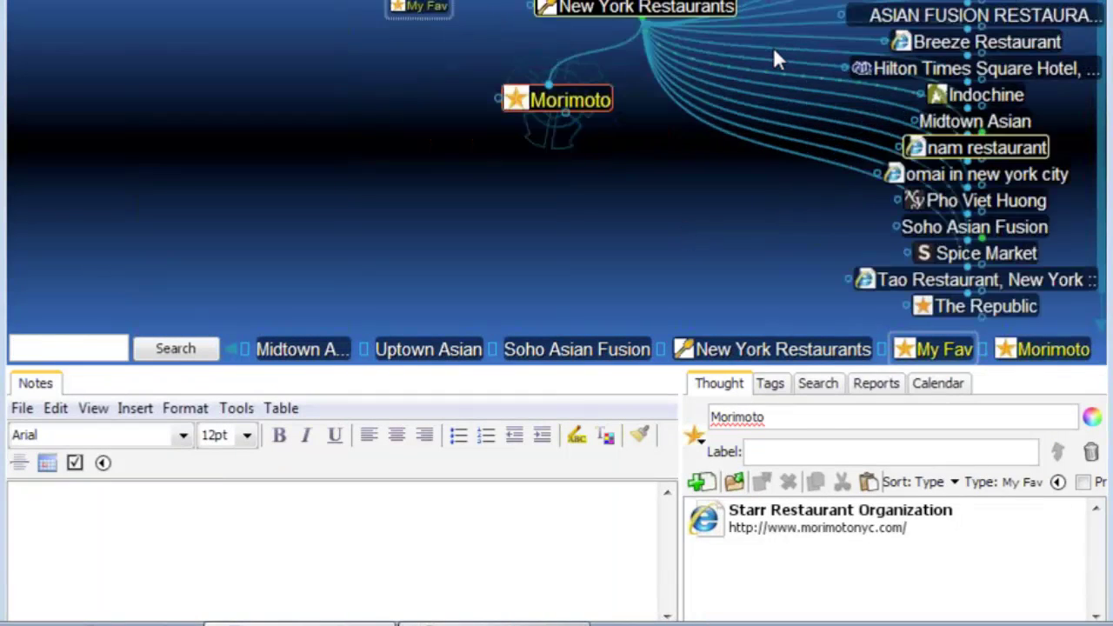
{"action": "left_click", "coordinate": [629, 10]}
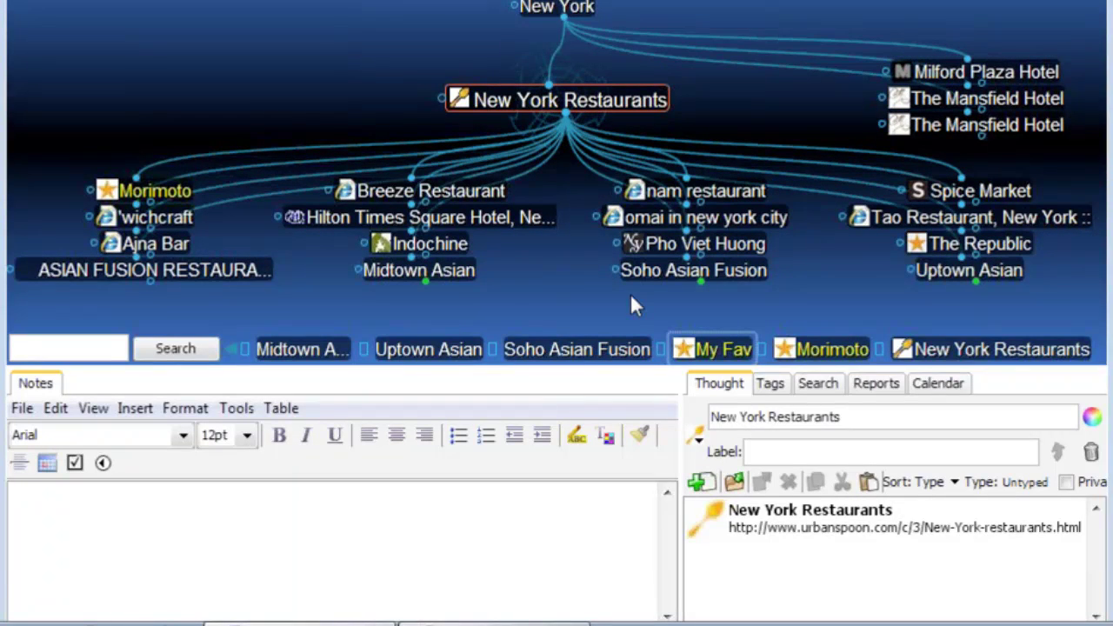
{"action": "left_click", "coordinate": [632, 277]}
{"action": "left_click_drag", "start_coordinate": [407, 369], "coordinate": [388, 453]}
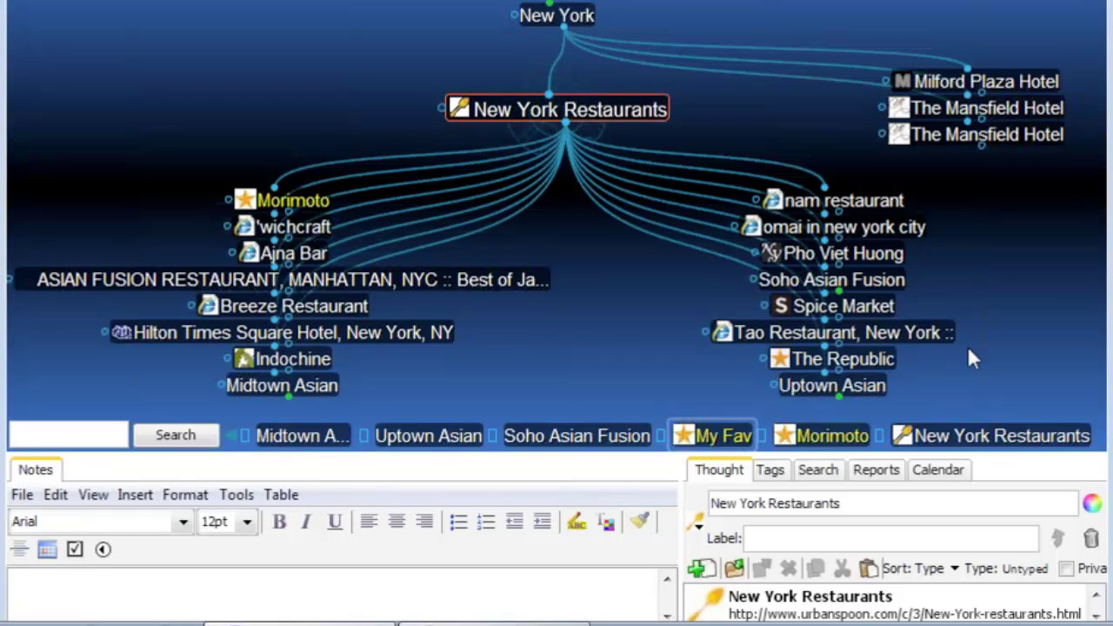
Assign the My Fav thought type to the KITTICHAI restaurant under Soho Asian Fusion.
{"action": "left_click", "coordinate": [893, 283]}
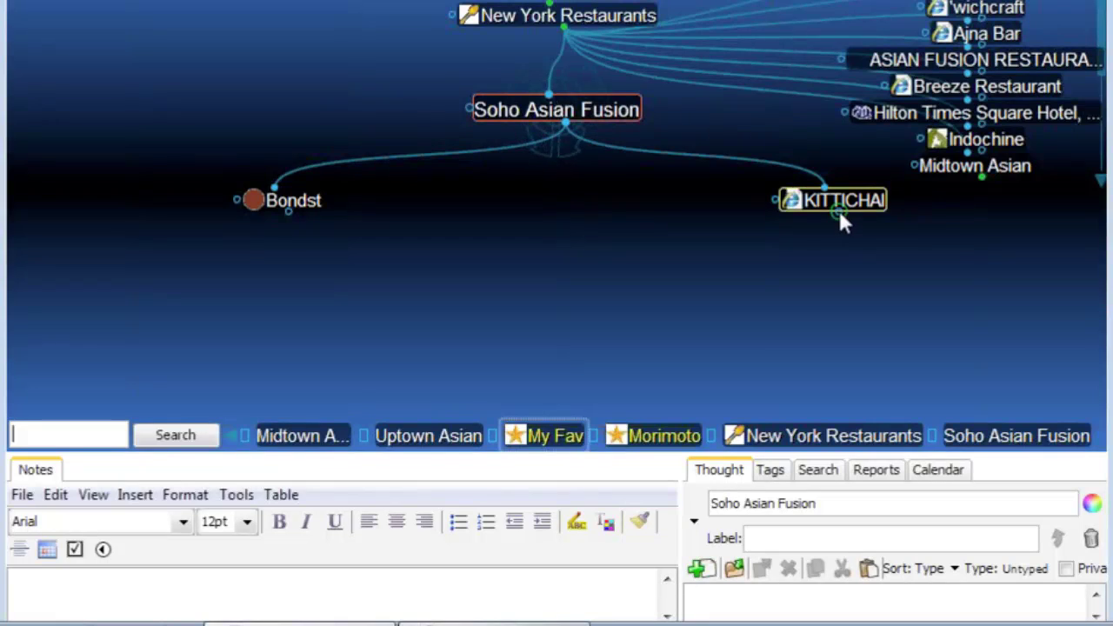
{"action": "right_click", "coordinate": [838, 214]}
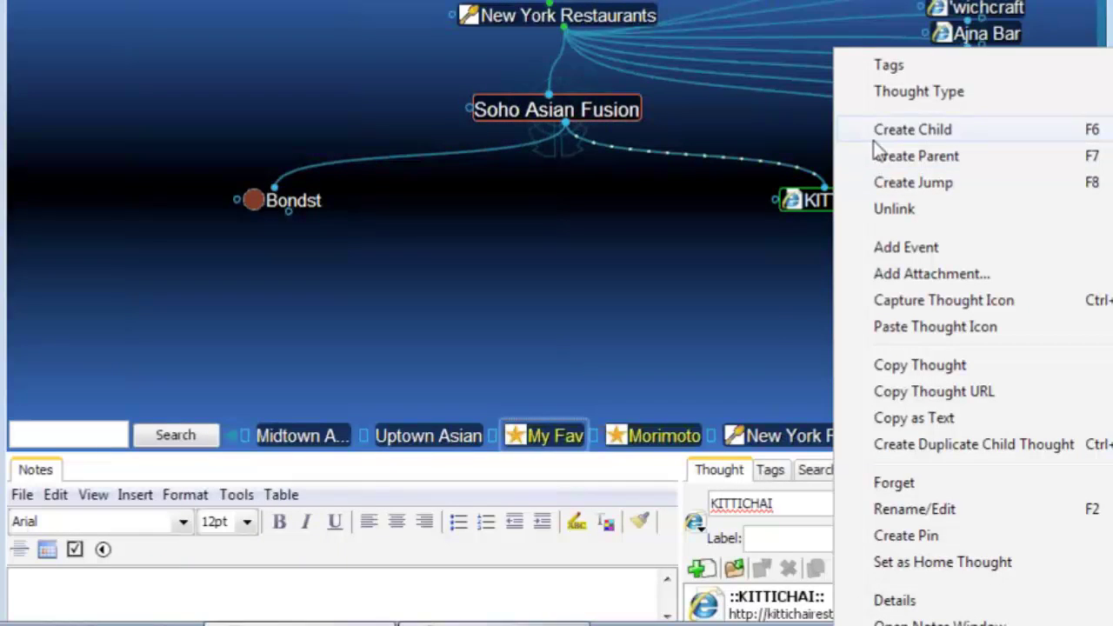
{"action": "mouse_move", "coordinate": [913, 87]}
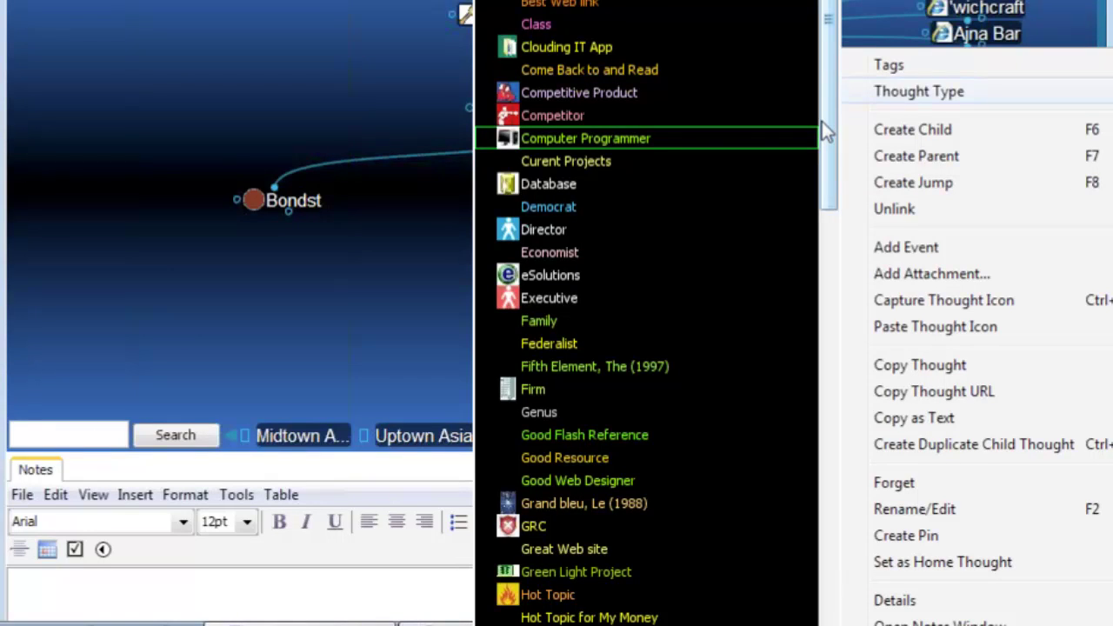
{"action": "left_click_drag", "start_coordinate": [822, 120], "coordinate": [822, 330]}
{"action": "scroll", "coordinate": [534, 526], "scroll_direction": "down", "scroll_amount": 3}
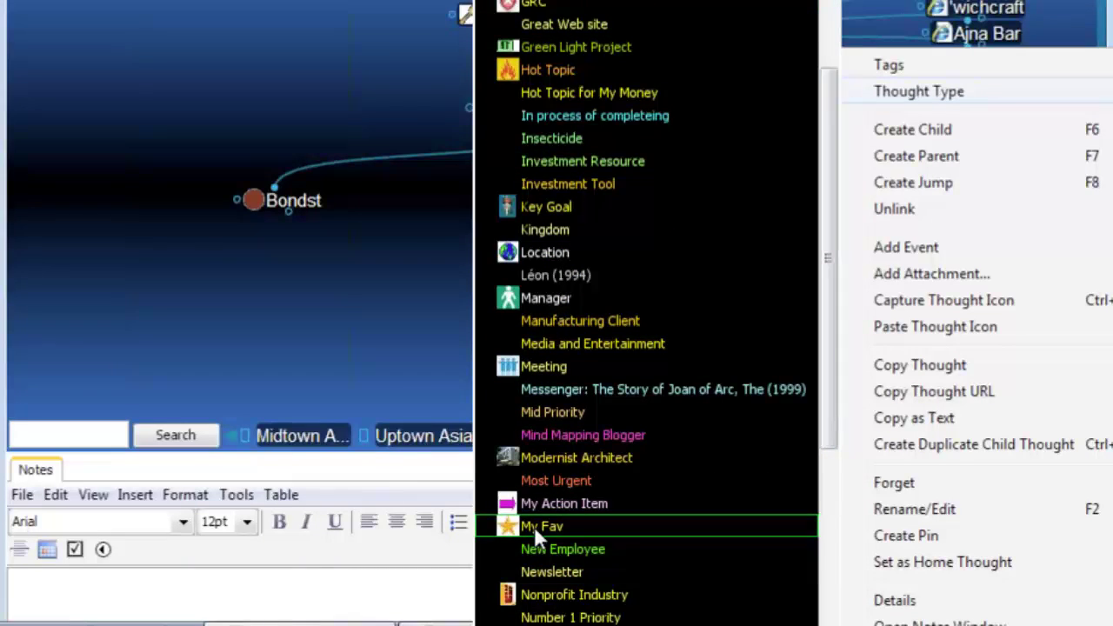
{"action": "left_click", "coordinate": [534, 526]}
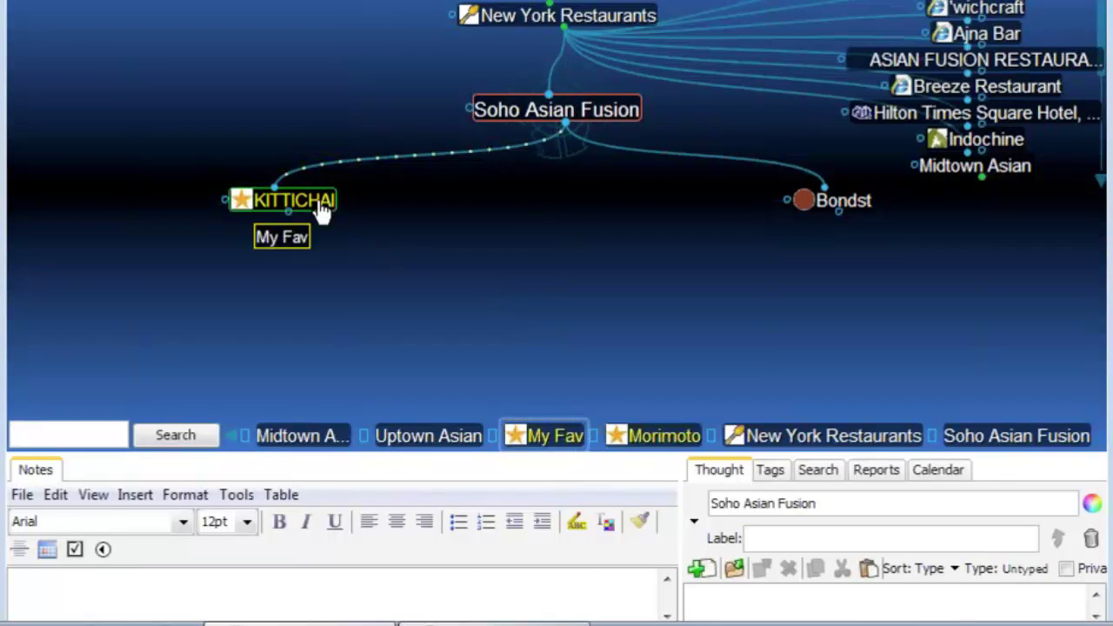
Return to New York Restaurants and show the tag list, adjusting the sizes of the map, notes and tag areas.
{"action": "left_click", "coordinate": [590, 21]}
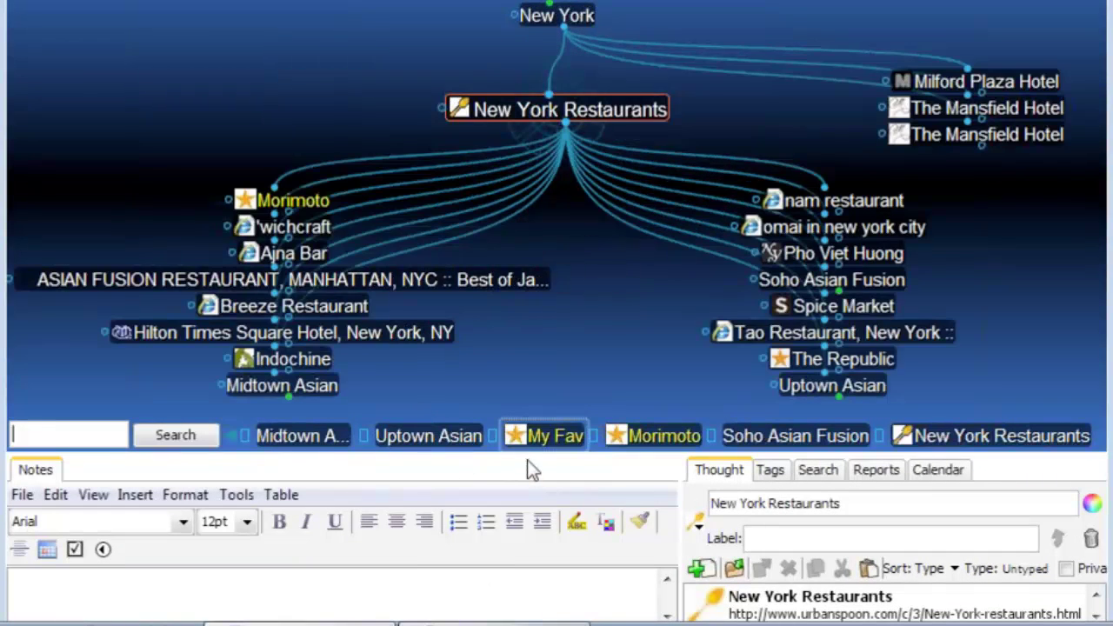
{"action": "left_click_drag", "start_coordinate": [526, 454], "coordinate": [528, 393]}
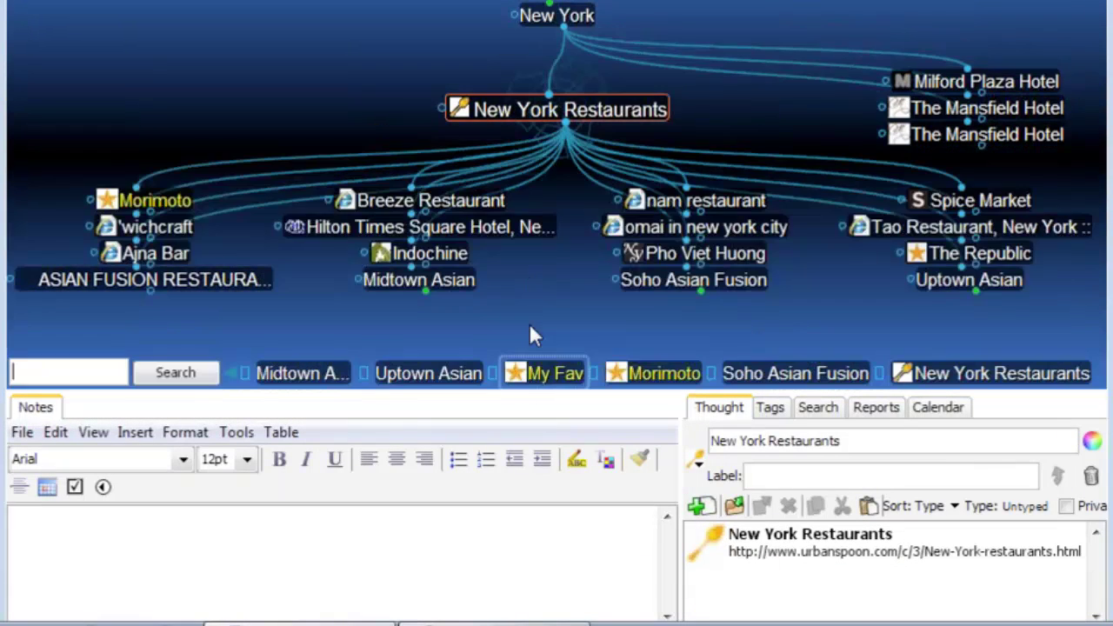
{"action": "left_click_drag", "start_coordinate": [528, 322], "coordinate": [534, 263]}
{"action": "left_click", "coordinate": [771, 409]}
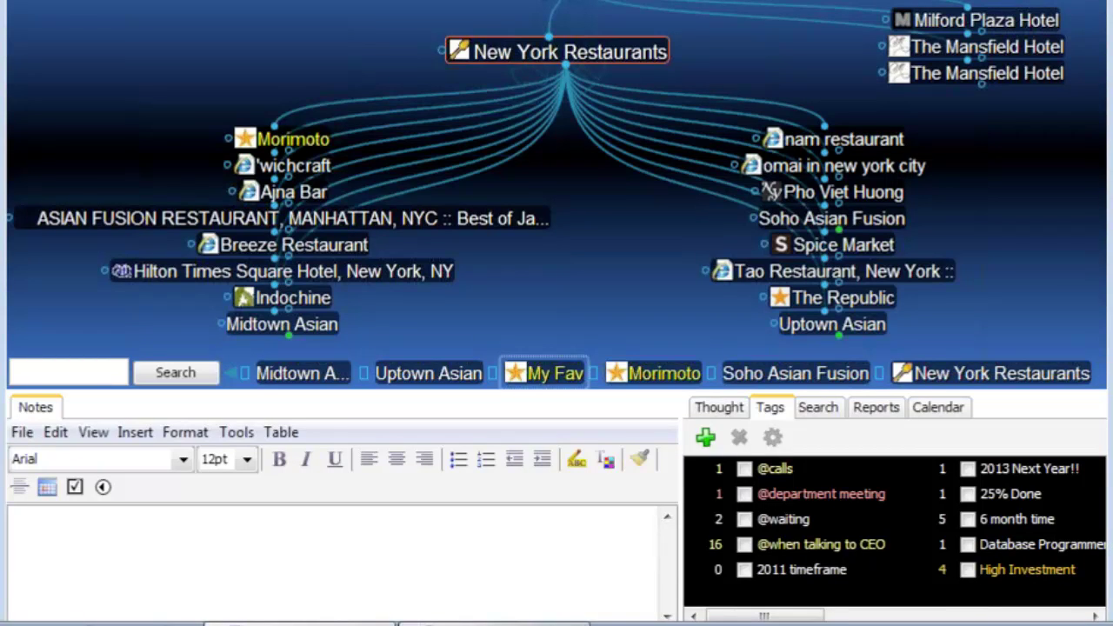
{"action": "left_click_drag", "start_coordinate": [681, 513], "coordinate": [707, 513]}
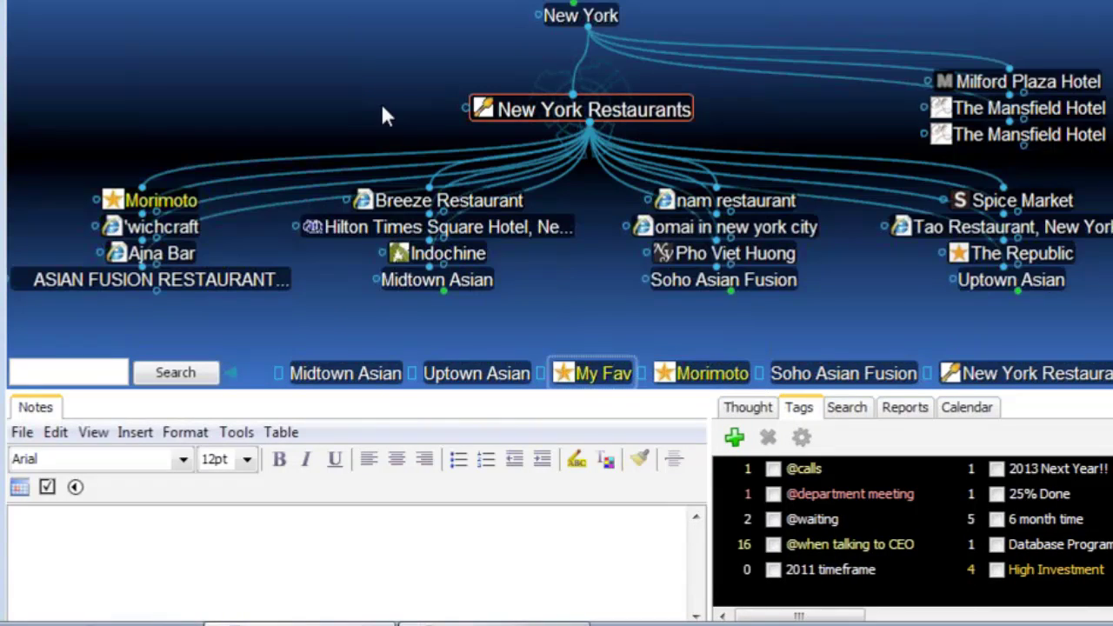
{"action": "left_click_drag", "start_coordinate": [423, 389], "coordinate": [419, 435]}
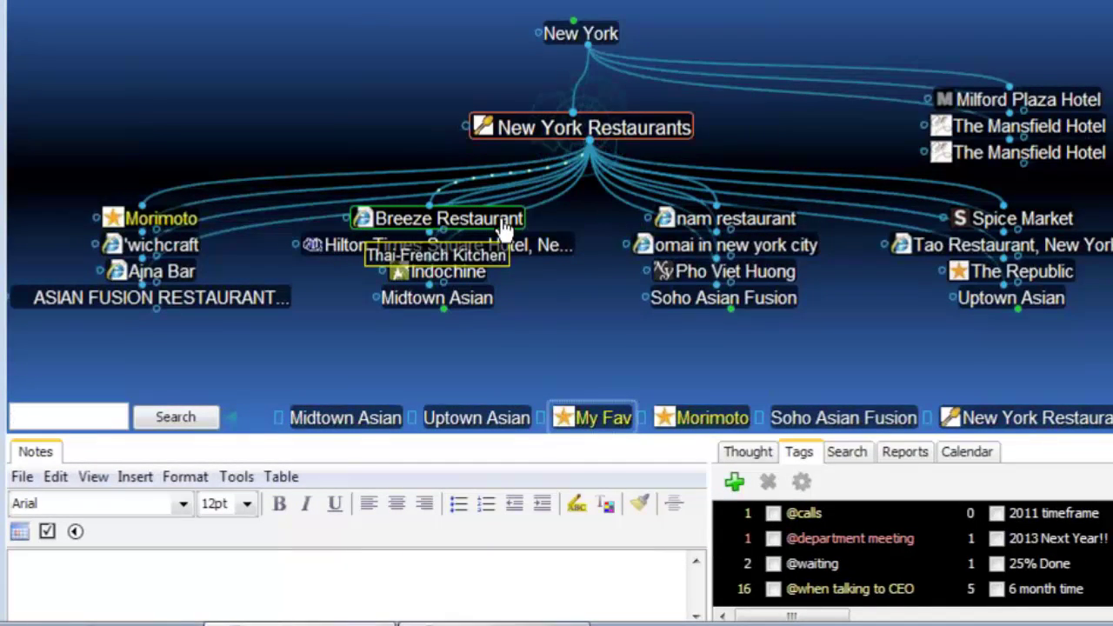
Activate Breeze Restaurant and attach a new tag named "mid range budget" to it.
{"action": "left_click", "coordinate": [505, 227]}
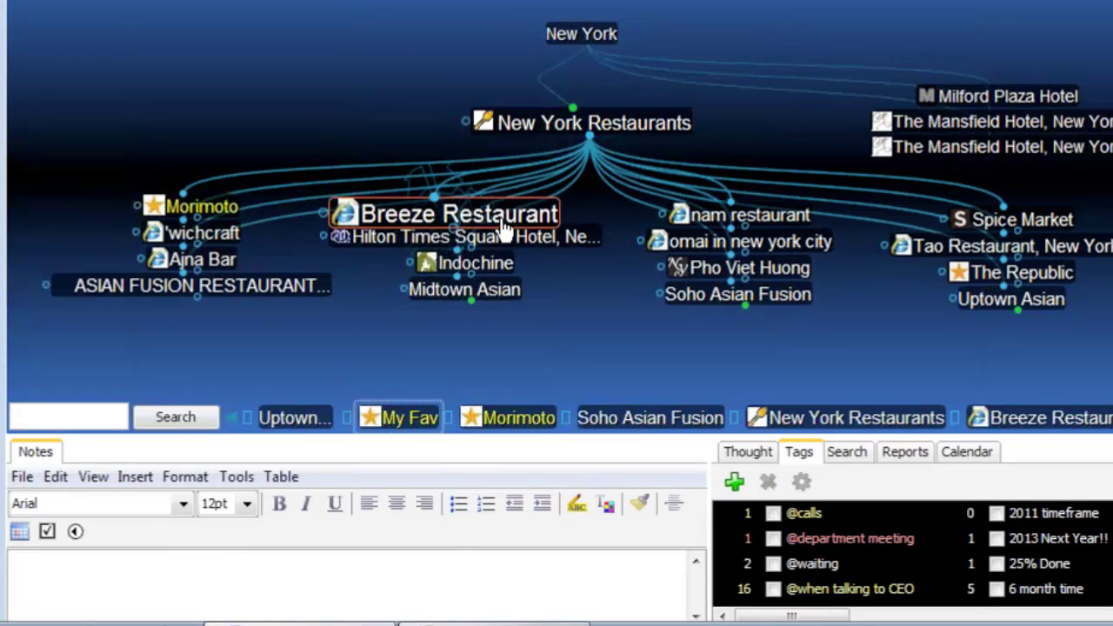
{"action": "left_click", "coordinate": [734, 484]}
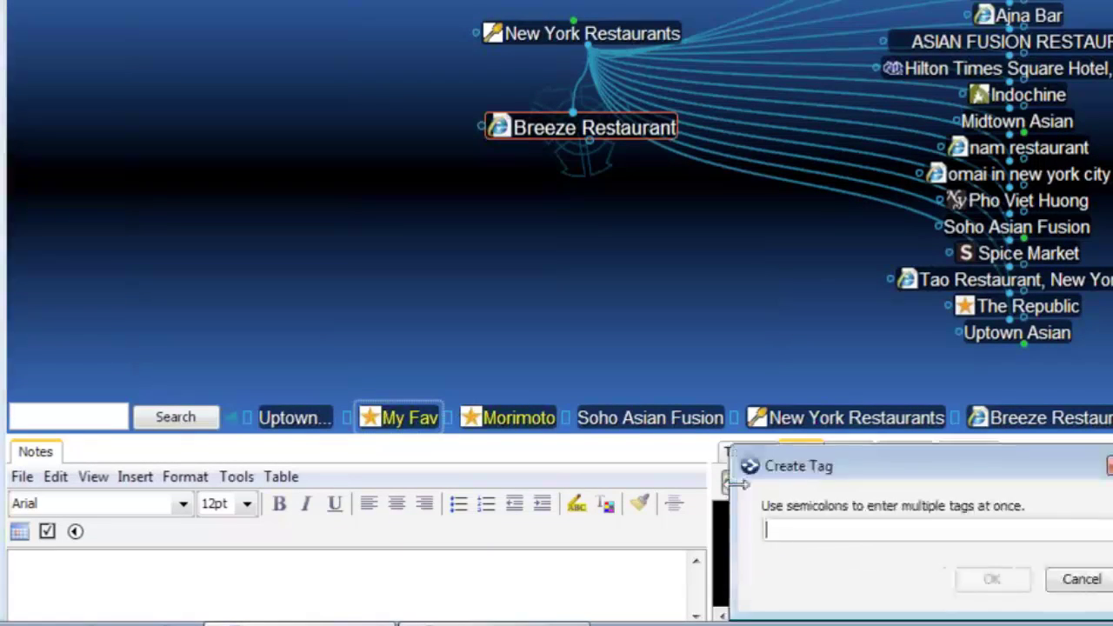
{"action": "type", "text": "mid "}
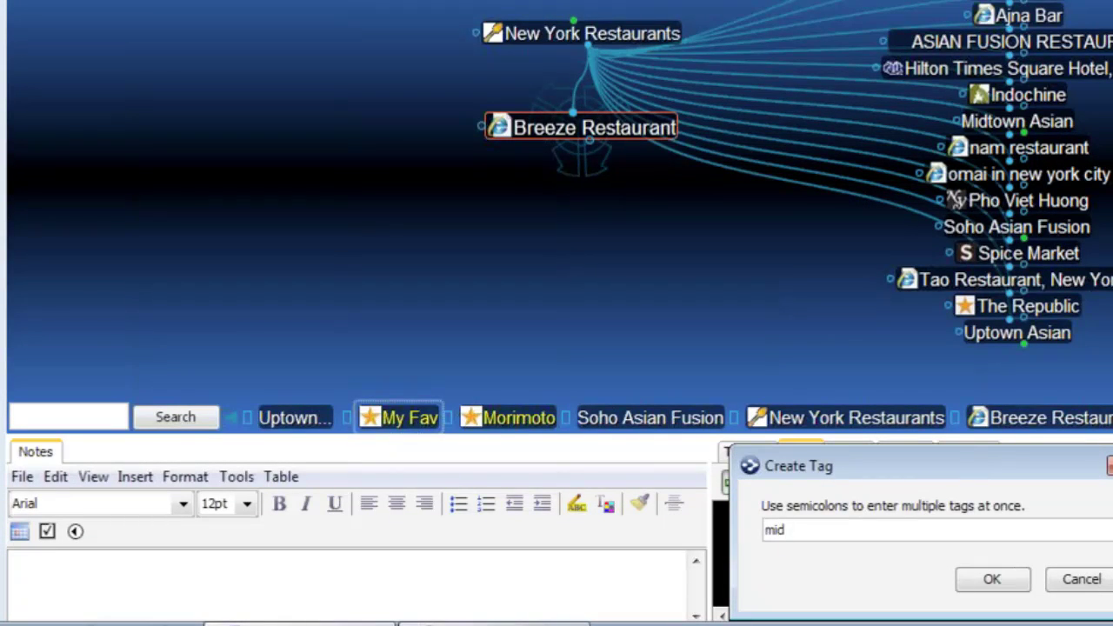
{"action": "type", "text": "reand"}
{"action": "key", "text": "BackSpace"}
{"action": "key", "text": "BackSpace"}
{"action": "key", "text": "BackSpace"}
{"action": "key", "text": "BackSpace"}
{"action": "type", "text": "a"}
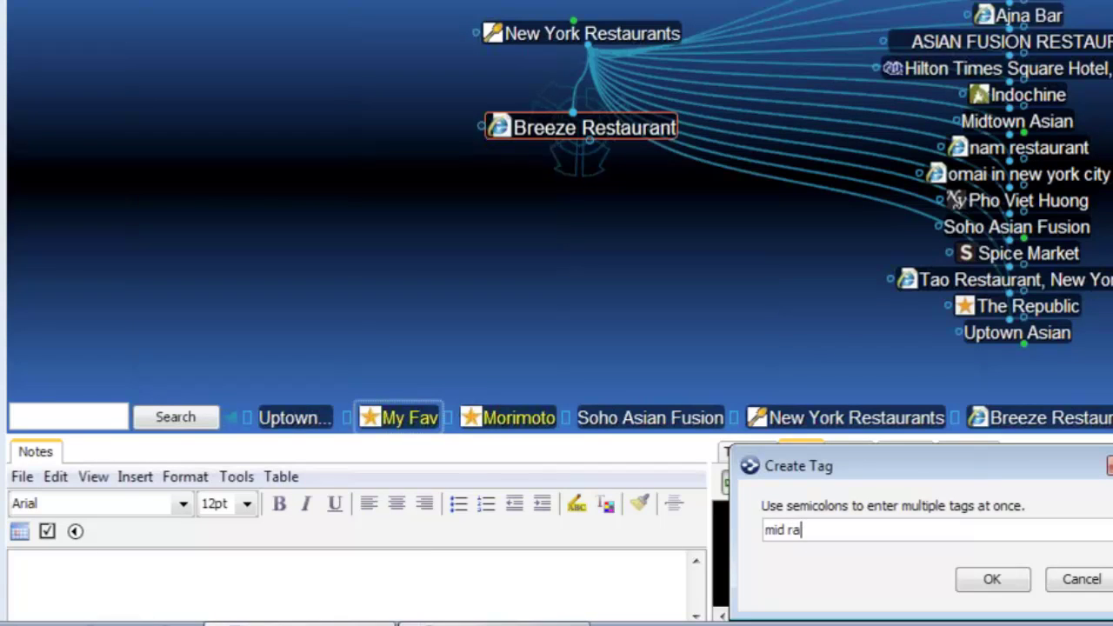
{"action": "type", "text": "nge bu"}
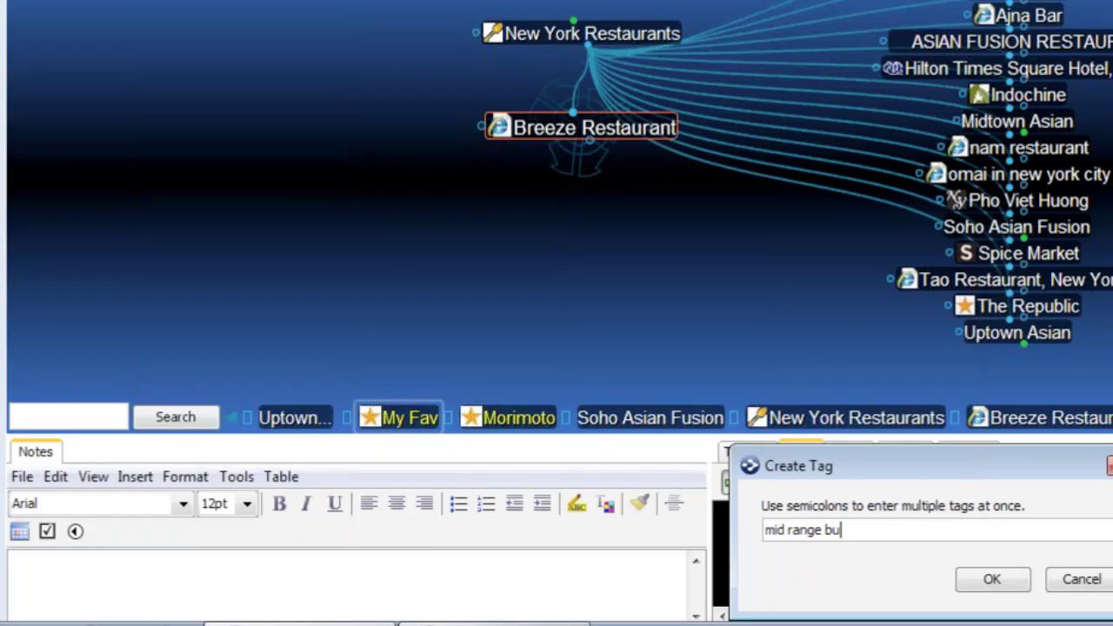
{"action": "type", "text": "dget"}
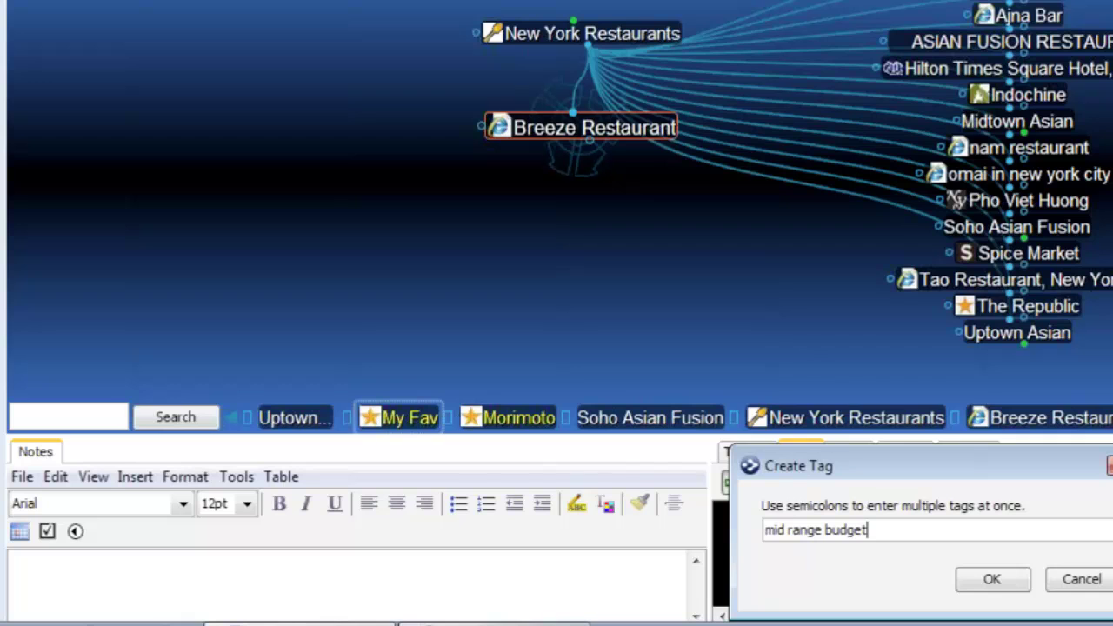
{"action": "left_click", "coordinate": [992, 580]}
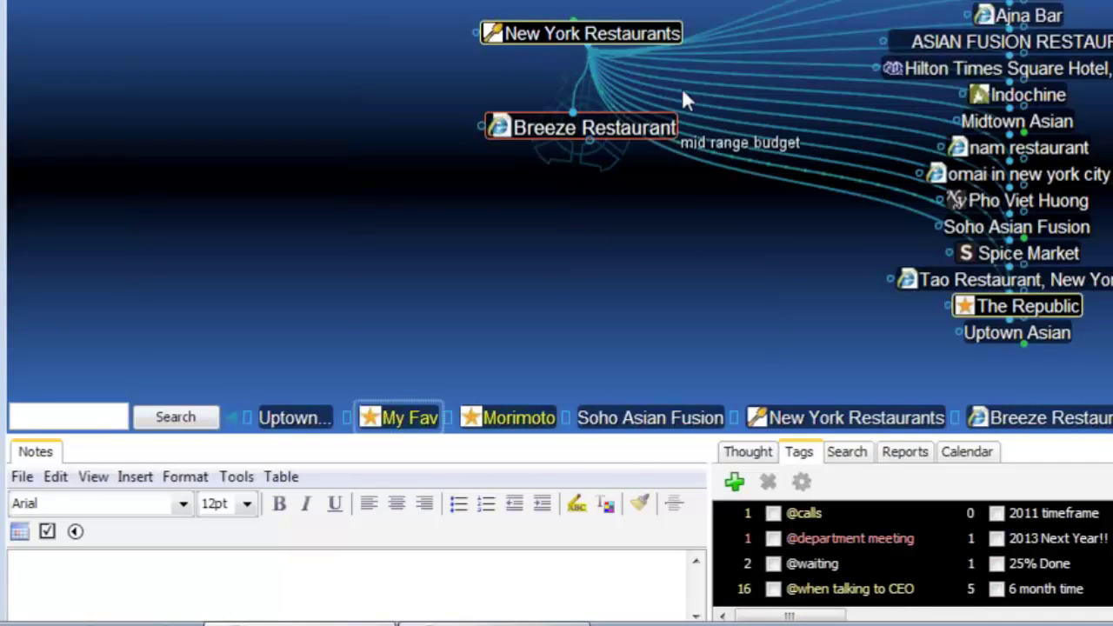
Widen the tag list, view the thoughts tagged High Investment, and return to New York Restaurants through Breeze Restaurant.
{"action": "left_click", "coordinate": [640, 34]}
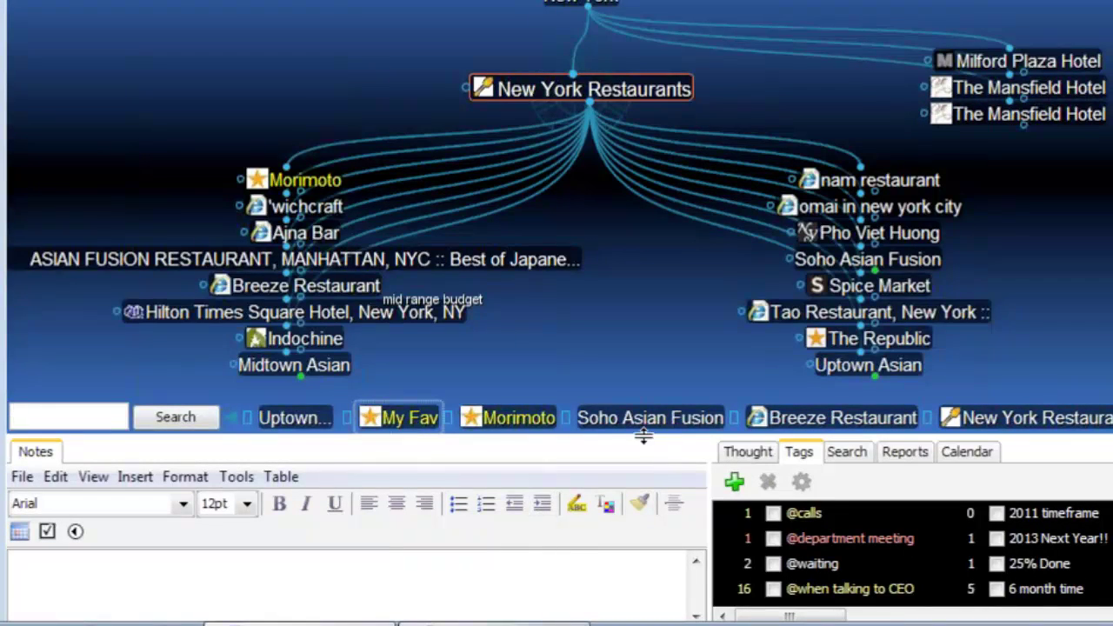
{"action": "left_click_drag", "start_coordinate": [711, 506], "coordinate": [492, 506]}
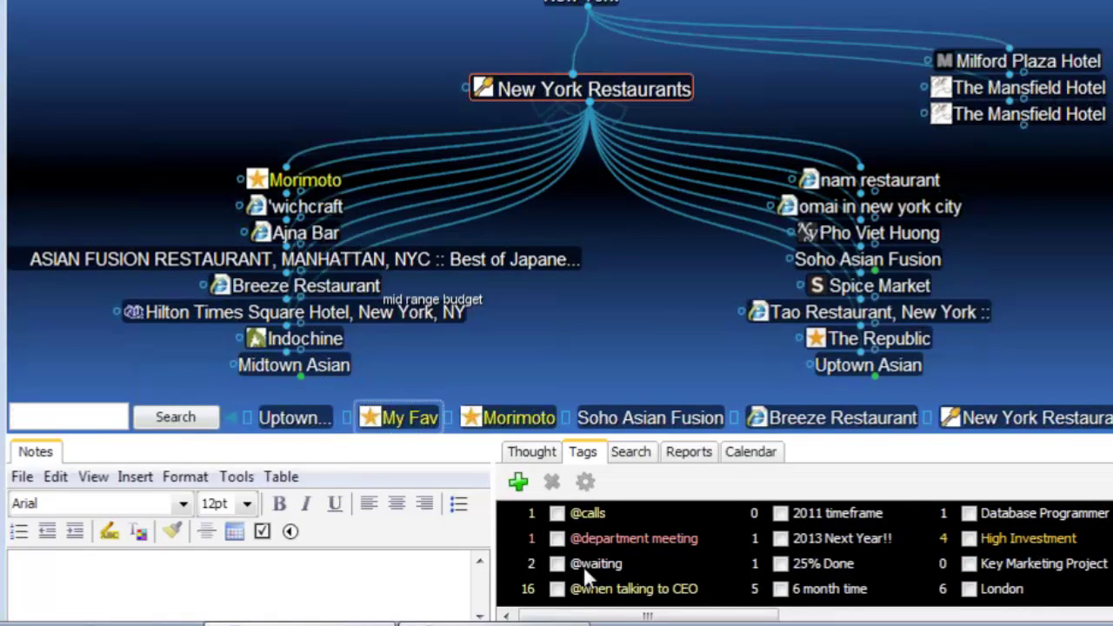
{"action": "left_click", "coordinate": [1039, 536]}
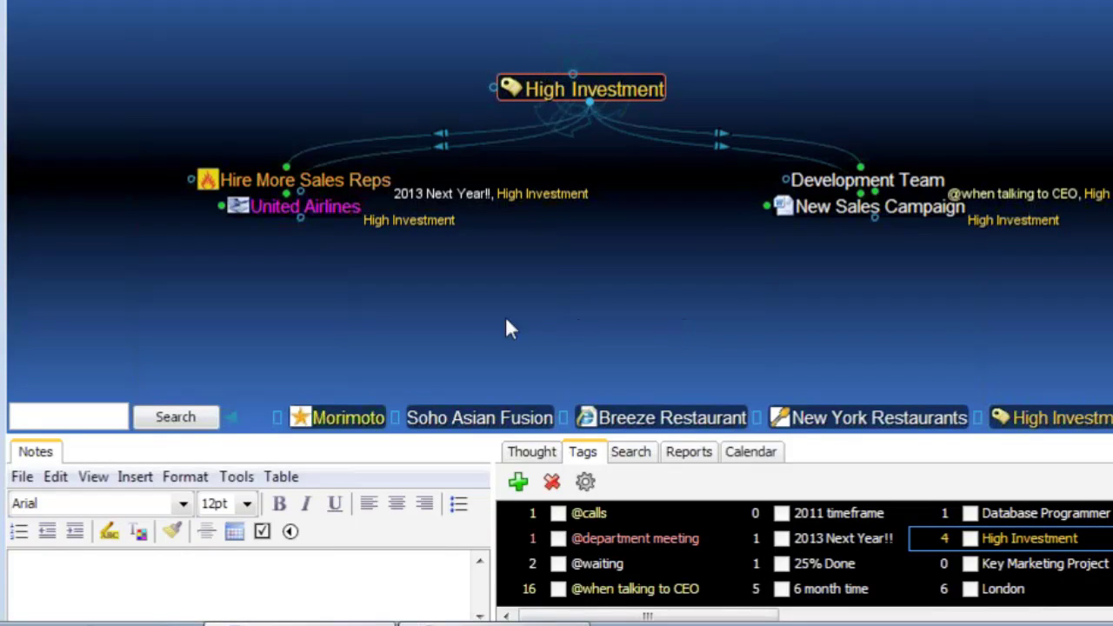
{"action": "left_click", "coordinate": [320, 206]}
{"action": "left_click", "coordinate": [670, 418]}
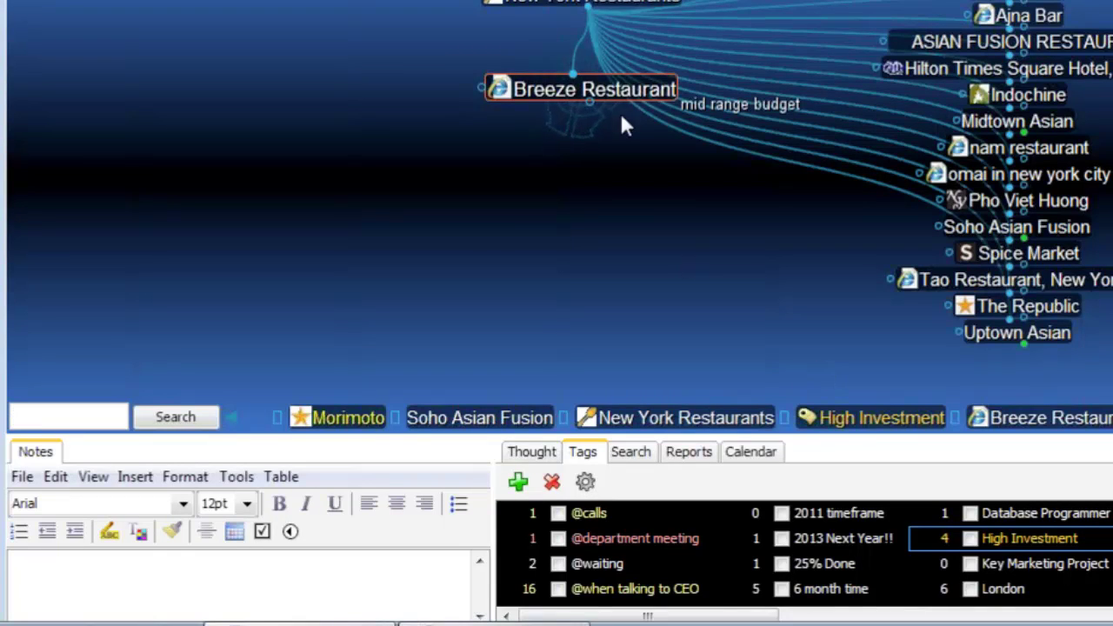
{"action": "left_click", "coordinate": [600, 7]}
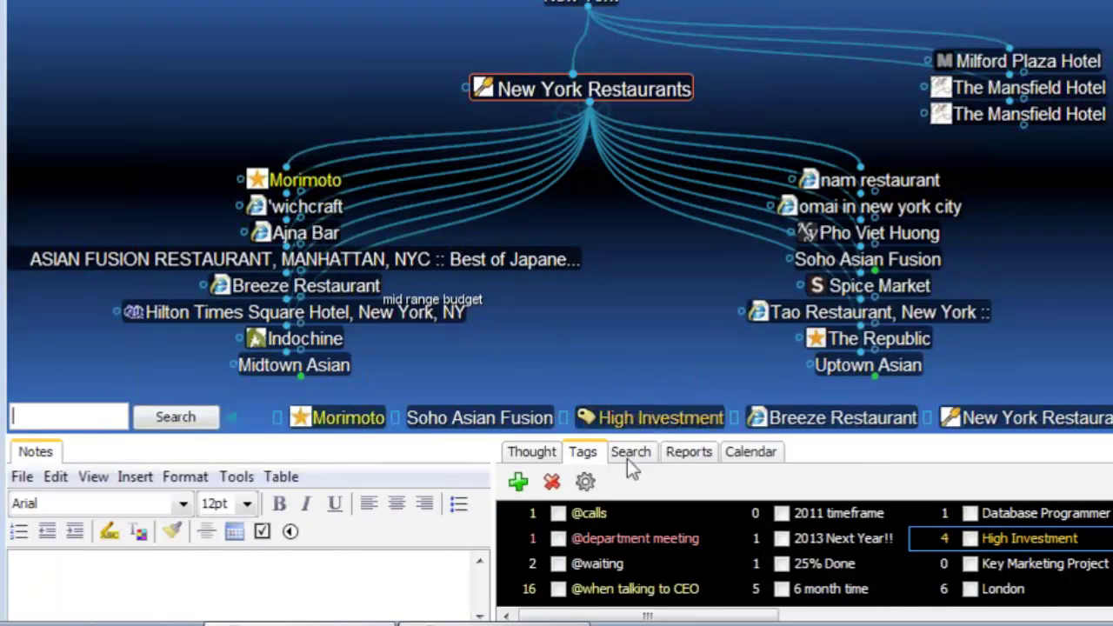
Enlarge the tag list, activate the London Trip tag, and examine its tagged thought Write a New Product Sheet.
{"action": "left_click_drag", "start_coordinate": [474, 432], "coordinate": [494, 315]}
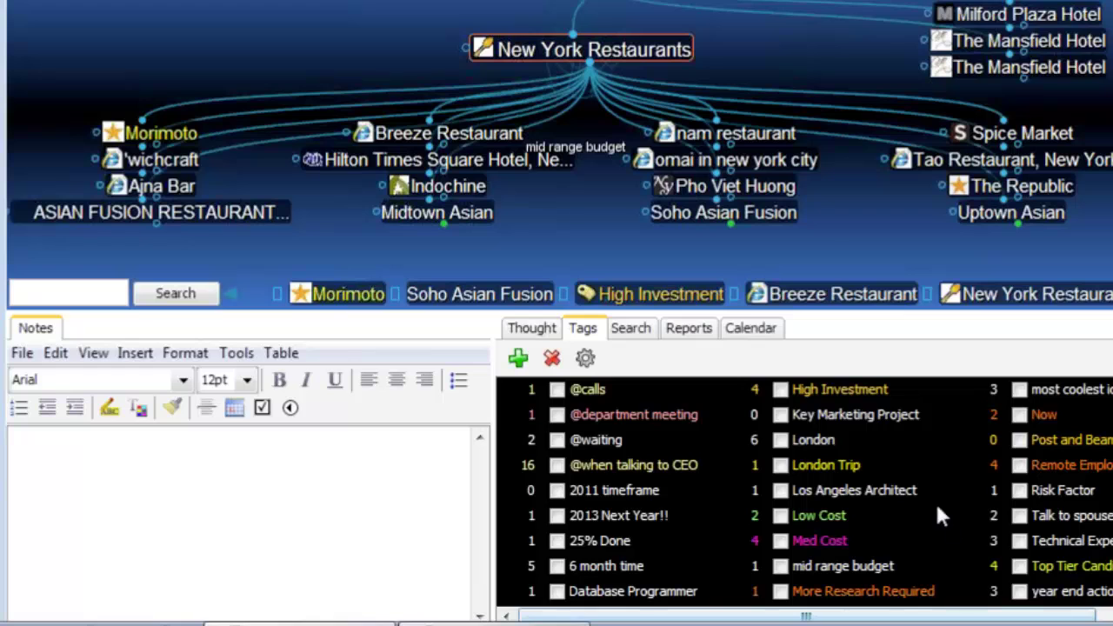
{"action": "double_click", "coordinate": [808, 463]}
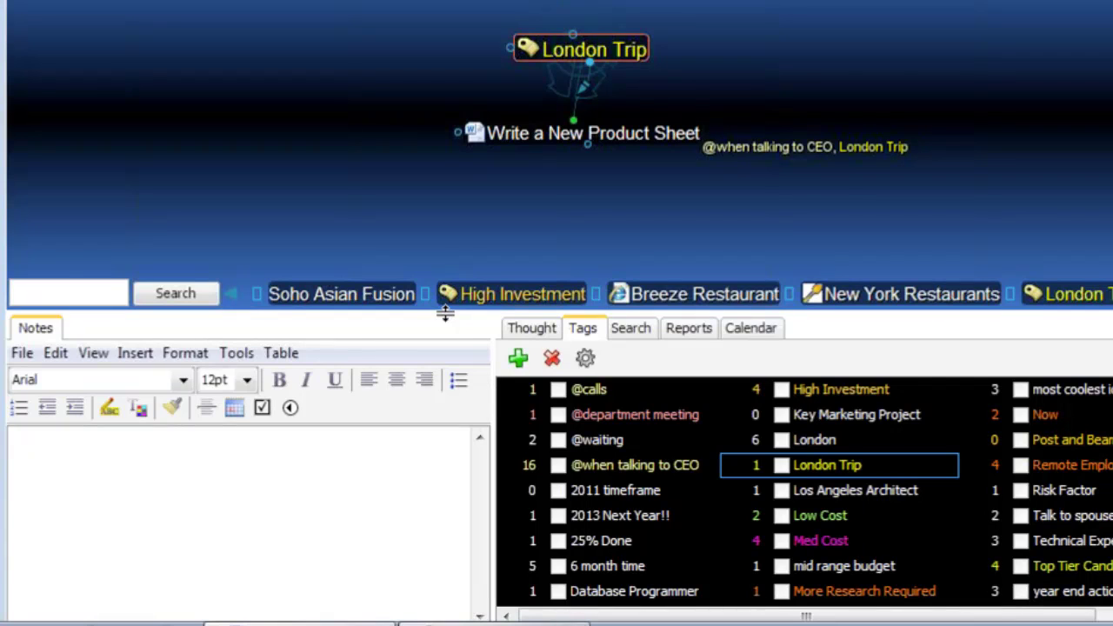
{"action": "left_click_drag", "start_coordinate": [444, 313], "coordinate": [430, 361]}
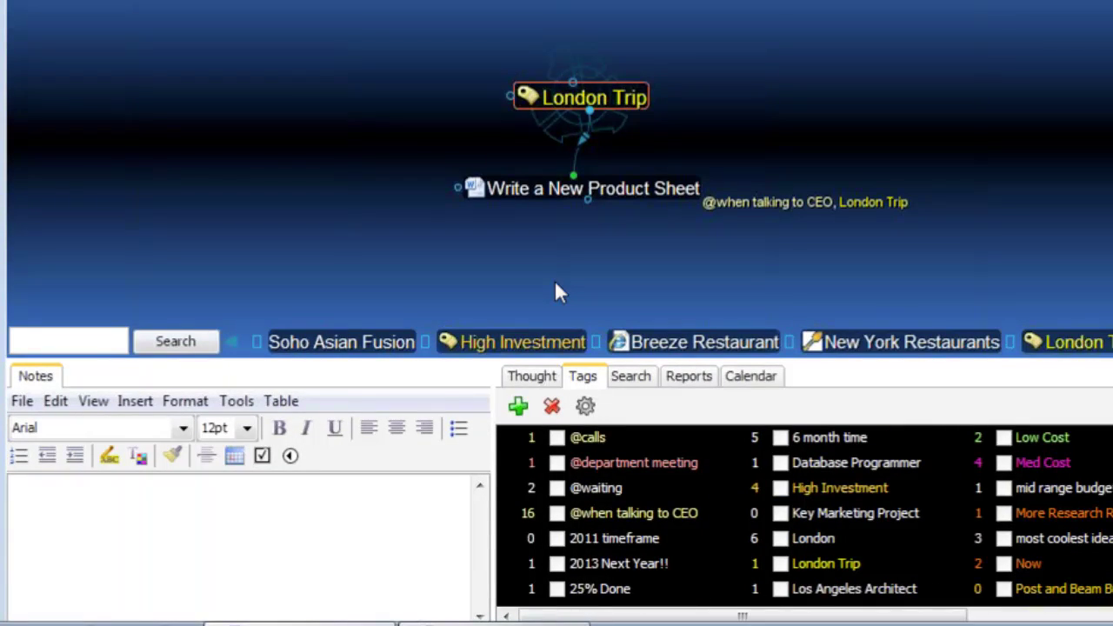
{"action": "left_click", "coordinate": [592, 205]}
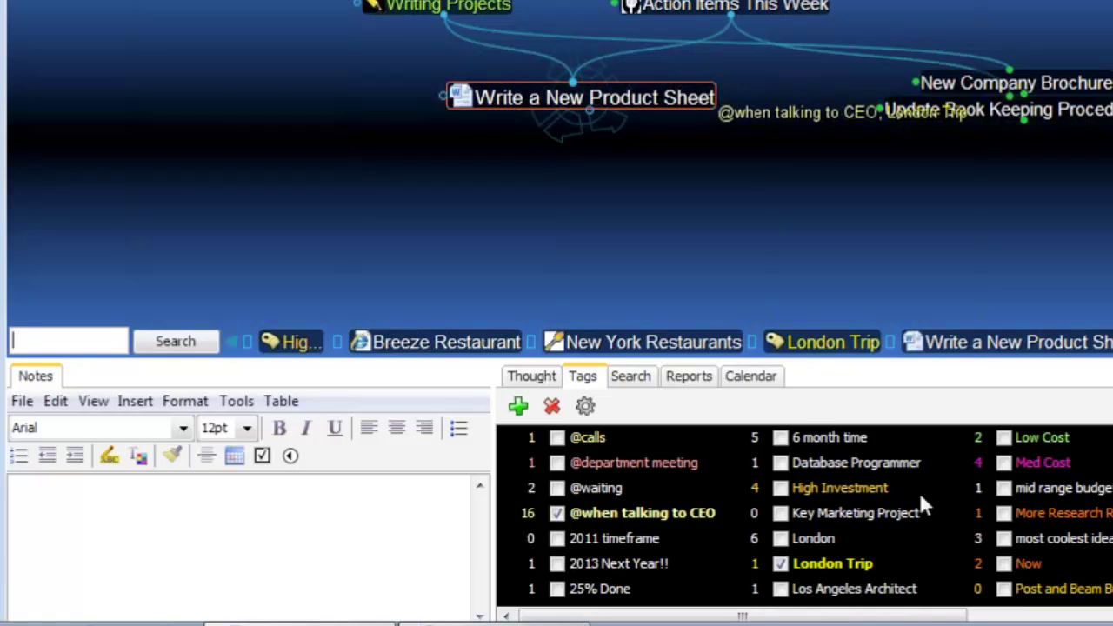
Navigate through Action Items This Week, My Business and Marketing to Conferences, and create a child thought named "New Mind Mapping Event" there.
{"action": "left_click", "coordinate": [729, 8]}
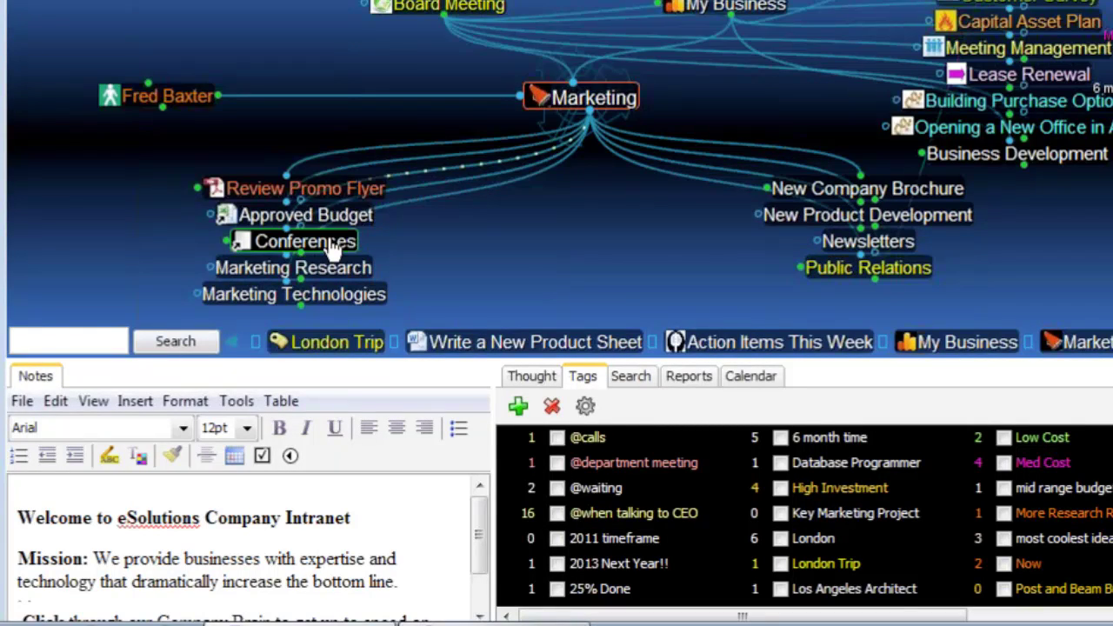
{"action": "left_click", "coordinate": [332, 244]}
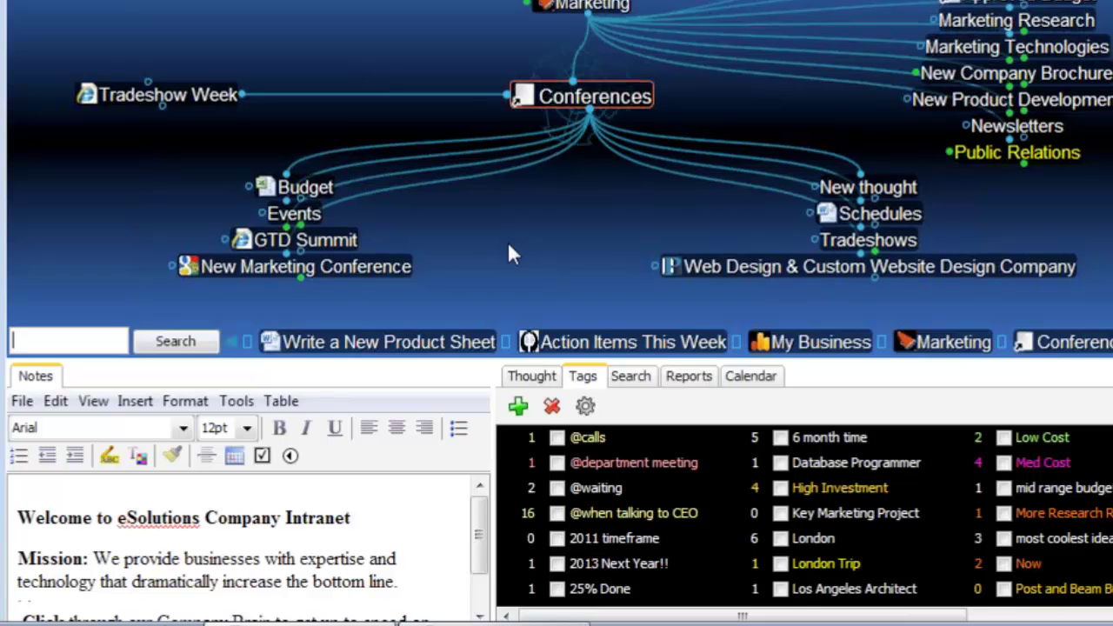
{"action": "left_click_drag", "start_coordinate": [590, 96], "coordinate": [547, 250]}
{"action": "type", "text": "New"}
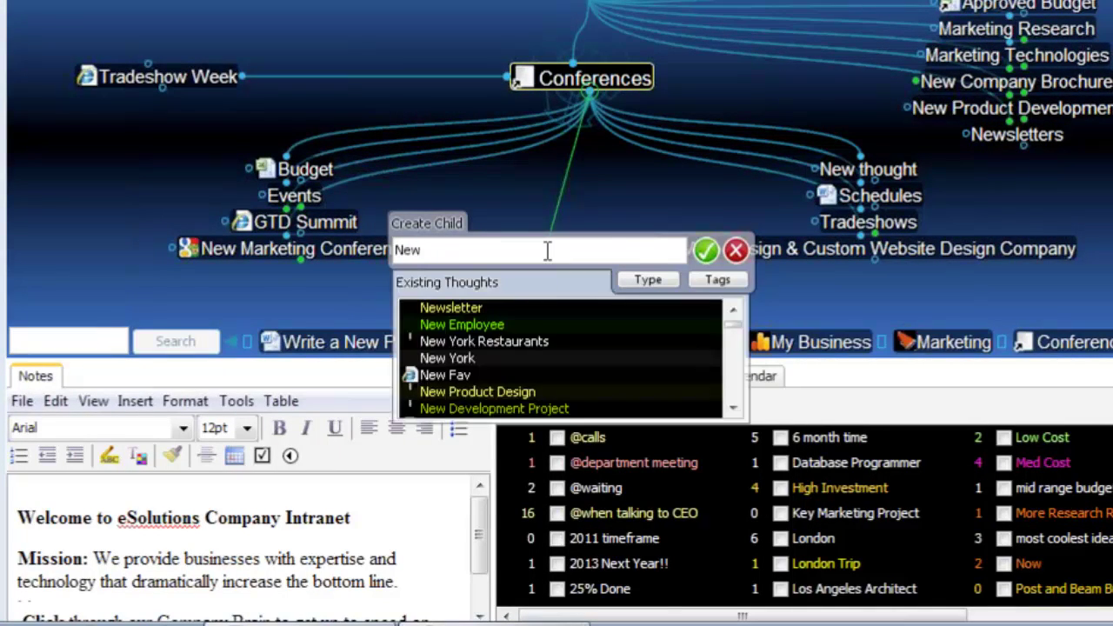
{"action": "type", "text": " Mind Mapp"}
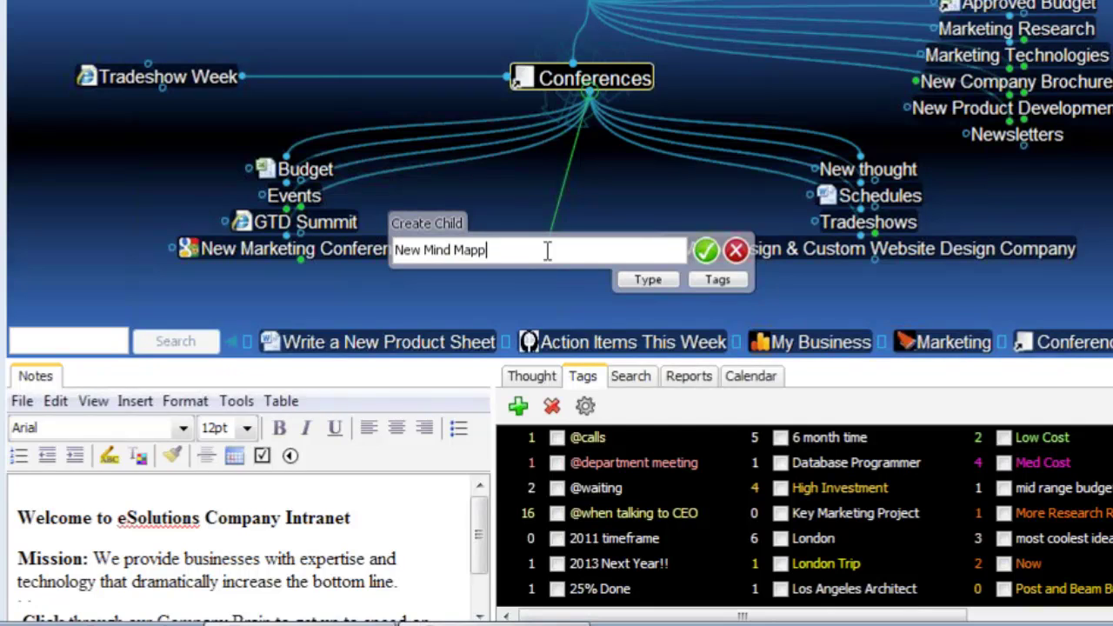
{"action": "type", "text": "ig"}
{"action": "key", "text": "BackSpace"}
{"action": "type", "text": "ng Event"}
{"action": "key", "text": "Return"}
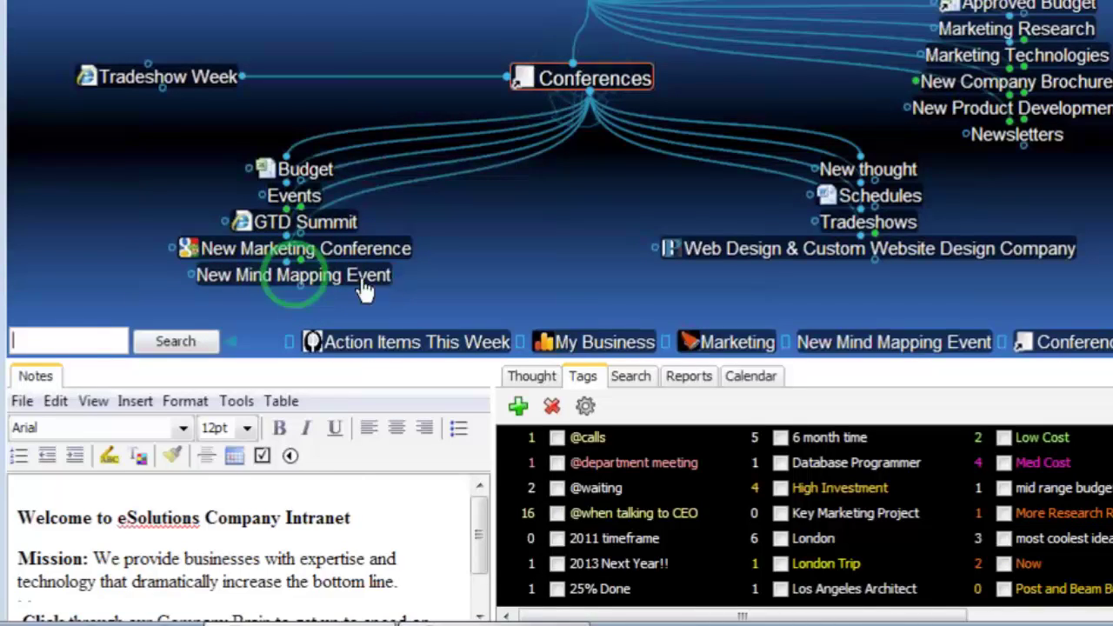
Activate New Mind Mapping Event, enlarge the map area, and create a child thought named "Call for Speakers".
{"action": "left_click", "coordinate": [362, 278]}
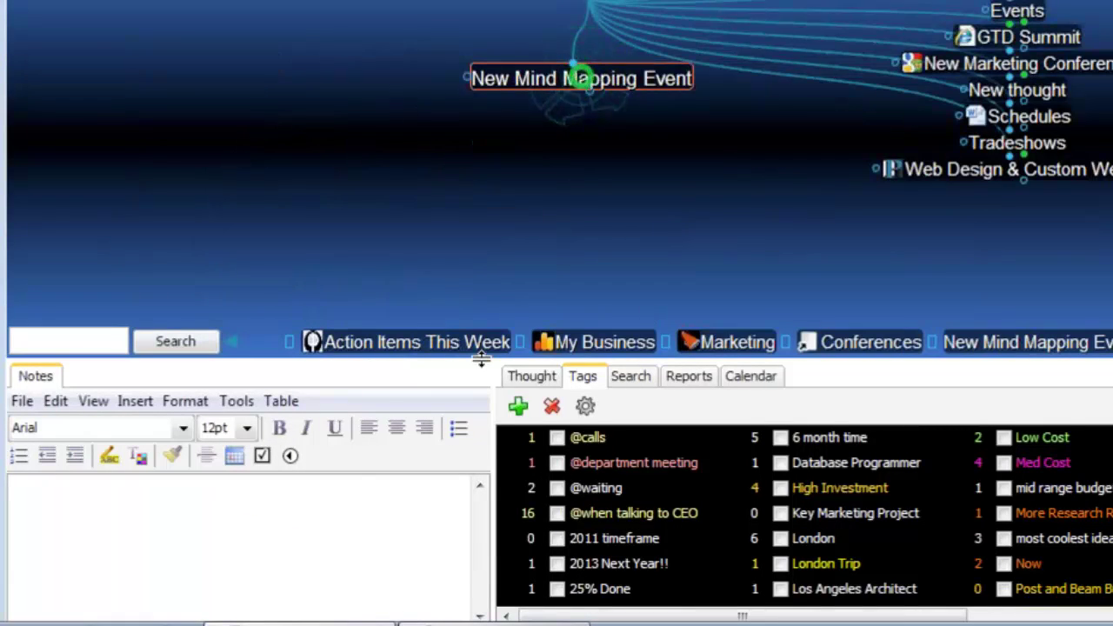
{"action": "left_click_drag", "start_coordinate": [481, 359], "coordinate": [476, 480]}
{"action": "left_click_drag", "start_coordinate": [582, 162], "coordinate": [447, 260]}
{"action": "type", "text": "Call for"}
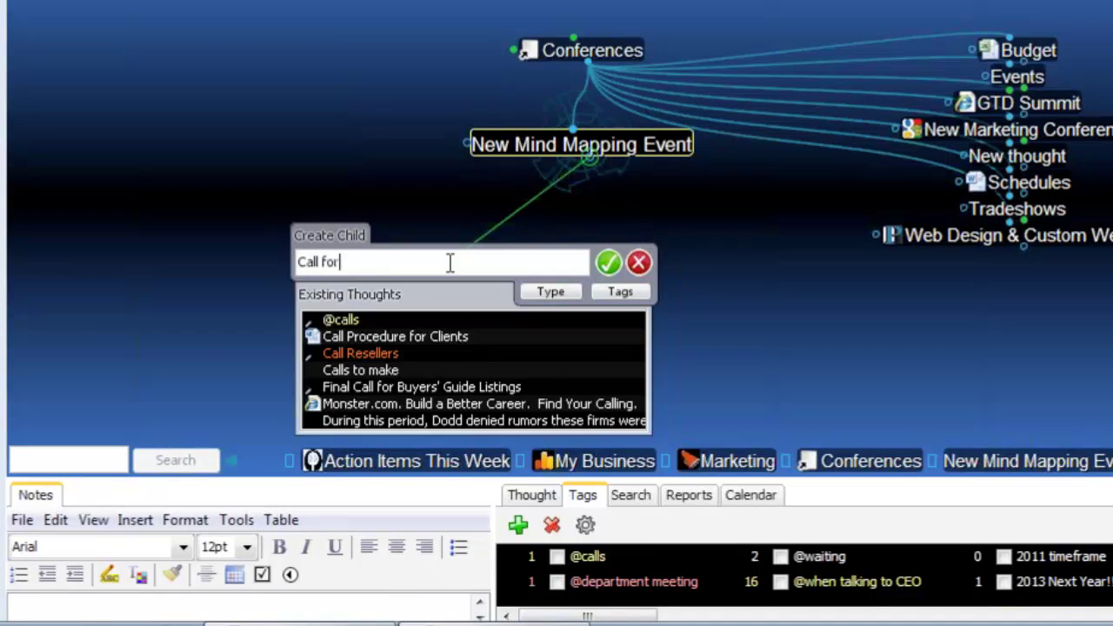
{"action": "type", "text": " Speake"}
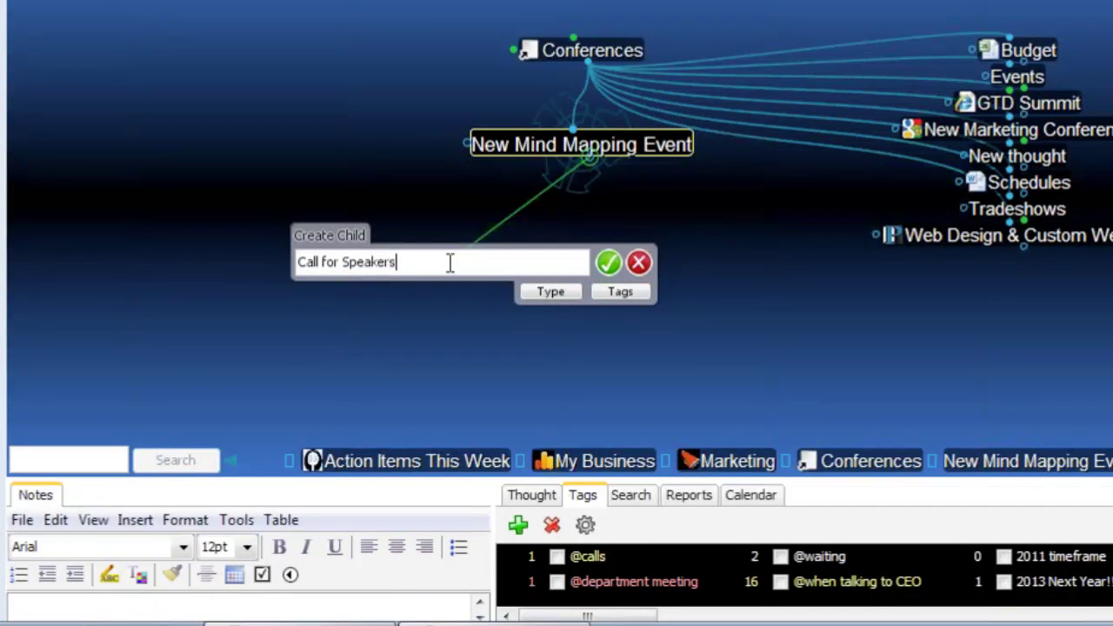
{"action": "type", "text": "rs"}
{"action": "left_click", "coordinate": [609, 262]}
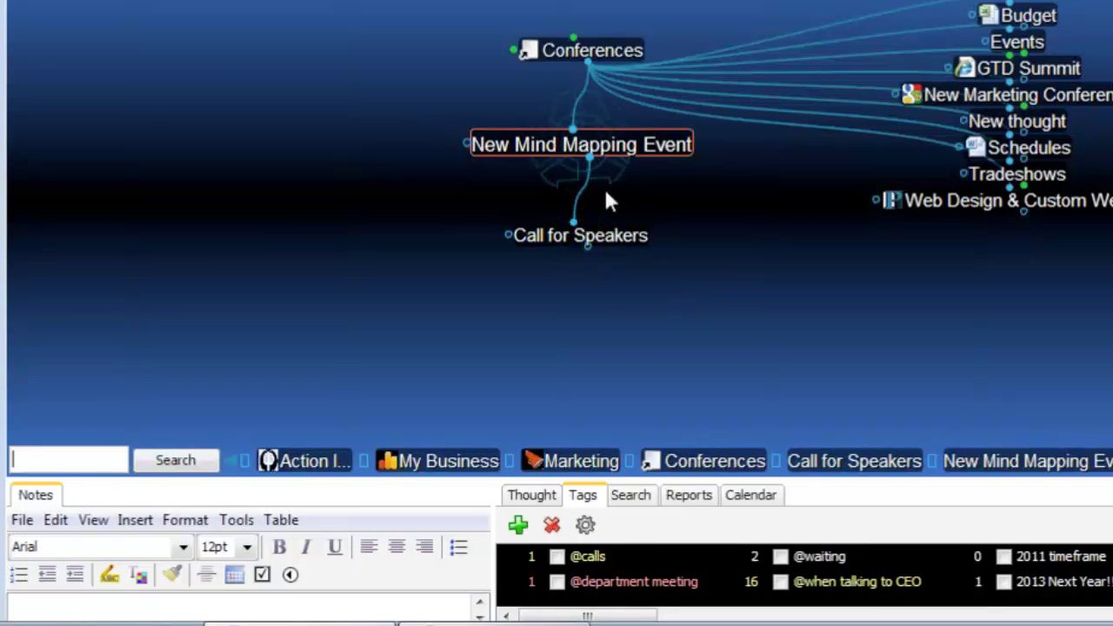
Create a child thought named "Attendee Profile" under New Mind Mapping Event.
{"action": "left_click", "coordinate": [591, 166]}
{"action": "left_click_drag", "start_coordinate": [591, 161], "coordinate": [715, 329]}
{"action": "type", "text": "ATten"}
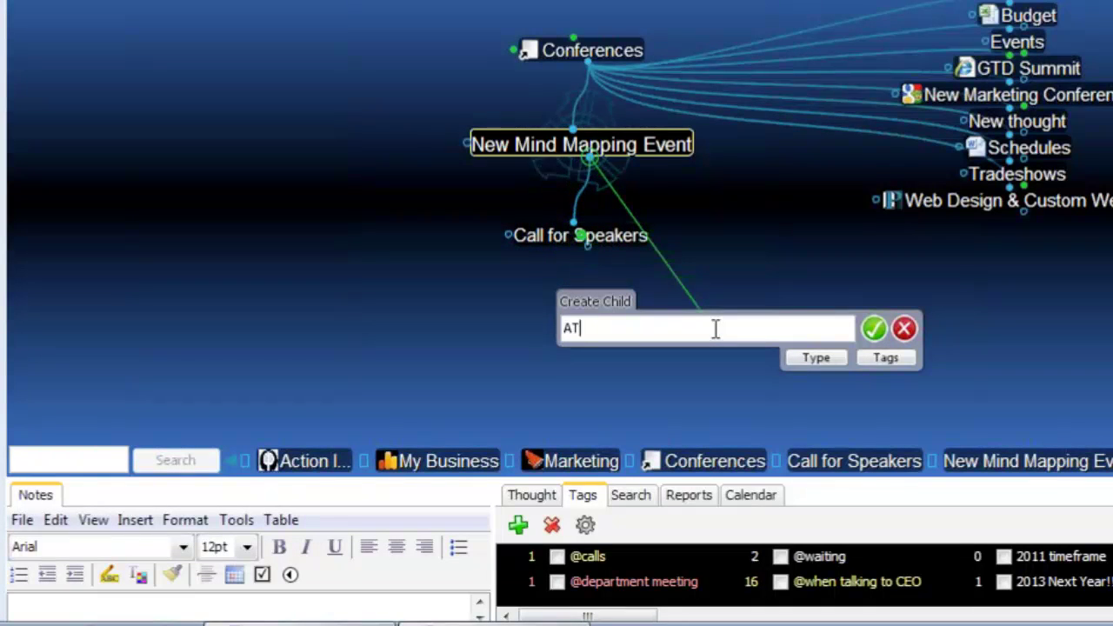
{"action": "key", "text": "BackSpace"}
{"action": "key", "text": "BackSpace"}
{"action": "key", "text": "BackSpace"}
{"action": "key", "text": "BackSpace"}
{"action": "type", "text": "tt"}
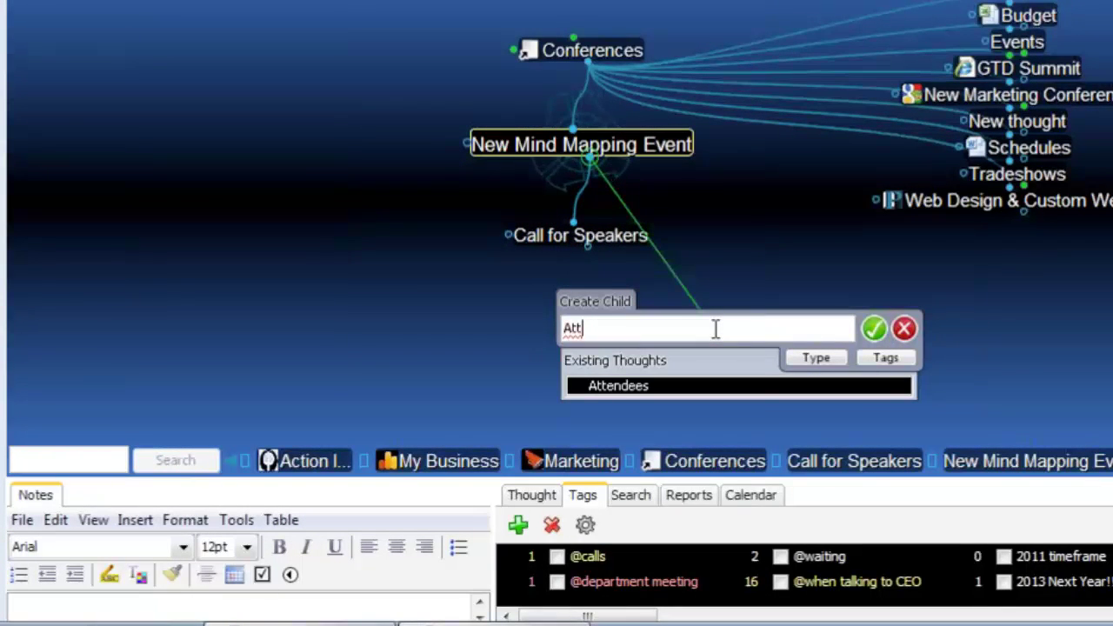
{"action": "type", "text": "endee Pr"}
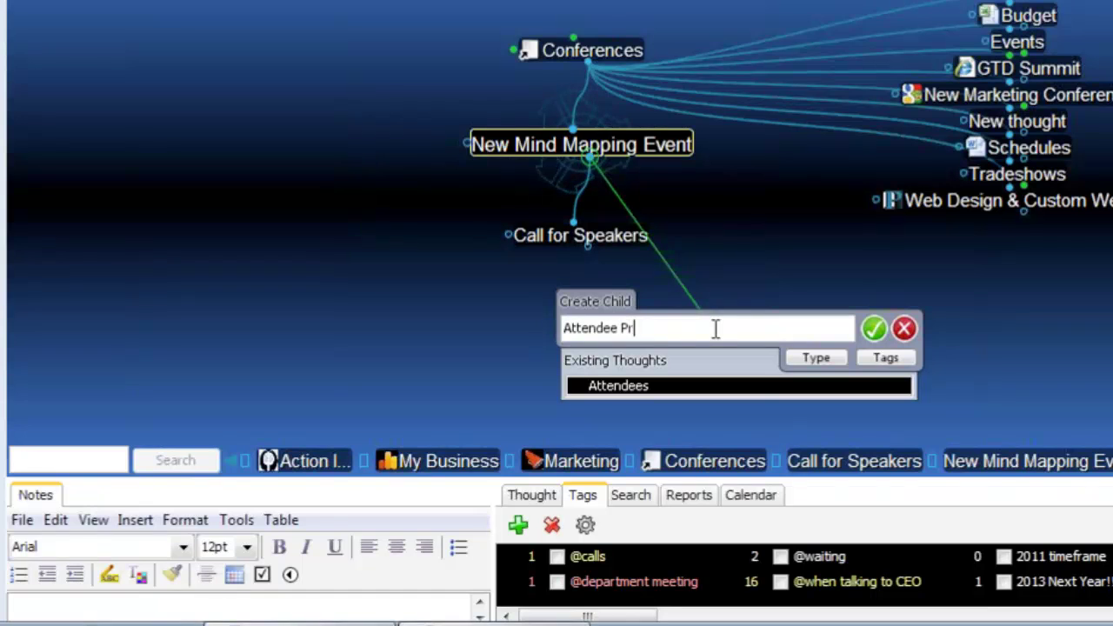
{"action": "type", "text": "ofile"}
{"action": "key", "text": "Return"}
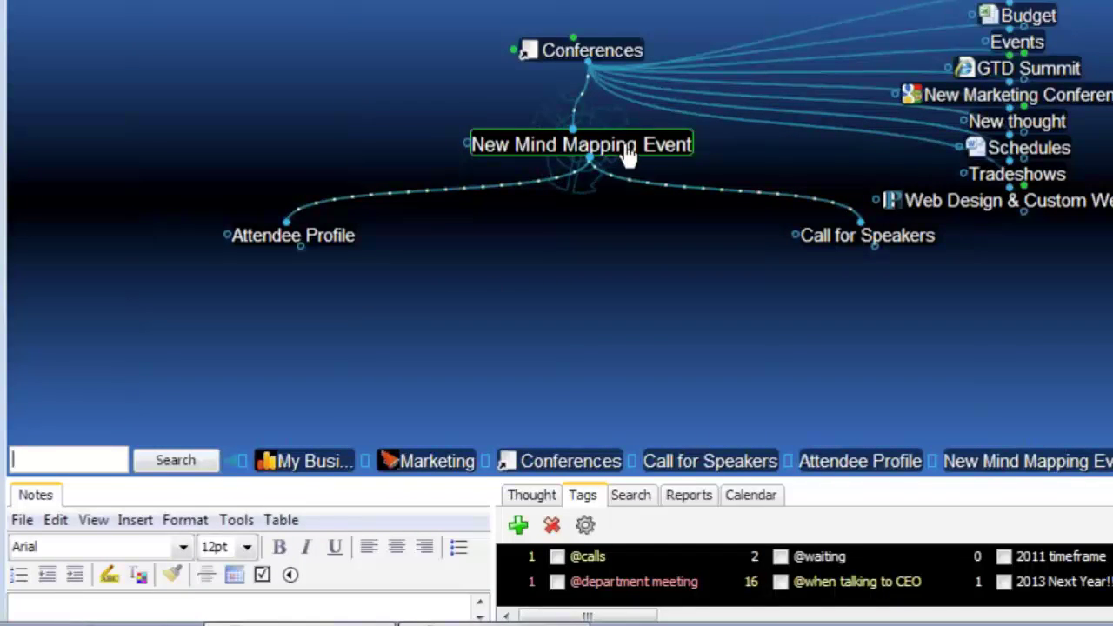
Create a child thought named "Conference Venue" under New Mind Mapping Event, correcting the spelling of Venue before confirming.
{"action": "left_click_drag", "start_coordinate": [595, 165], "coordinate": [548, 275]}
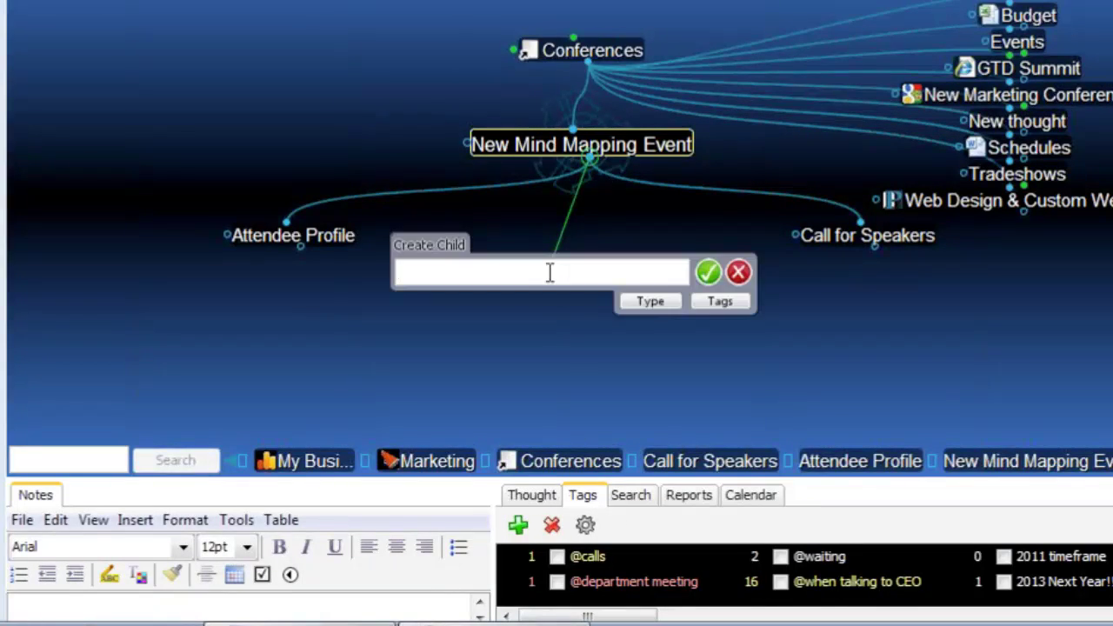
{"action": "type", "text": "Ve"}
{"action": "key", "text": "BackSpace"}
{"action": "key", "text": "BackSpace"}
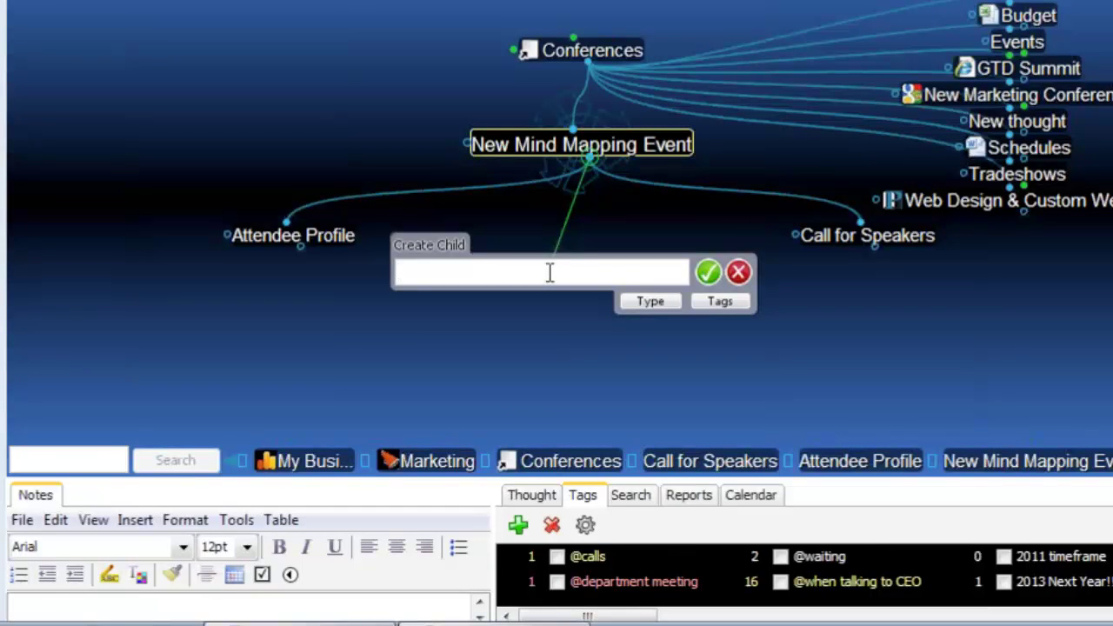
{"action": "type", "text": "Conference "}
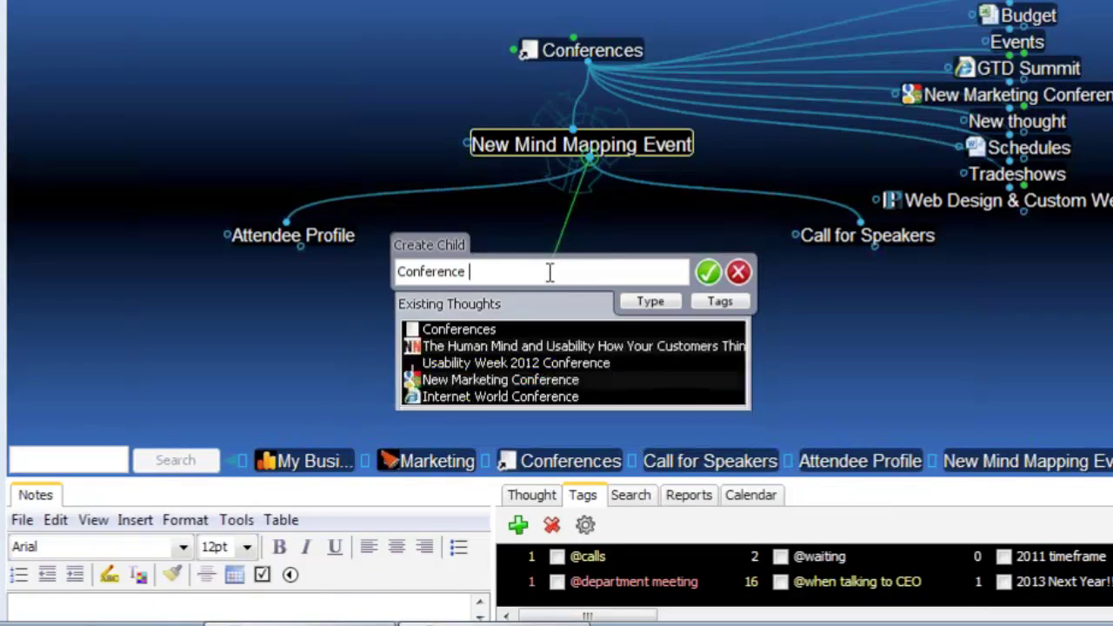
{"action": "type", "text": "VEnuue"}
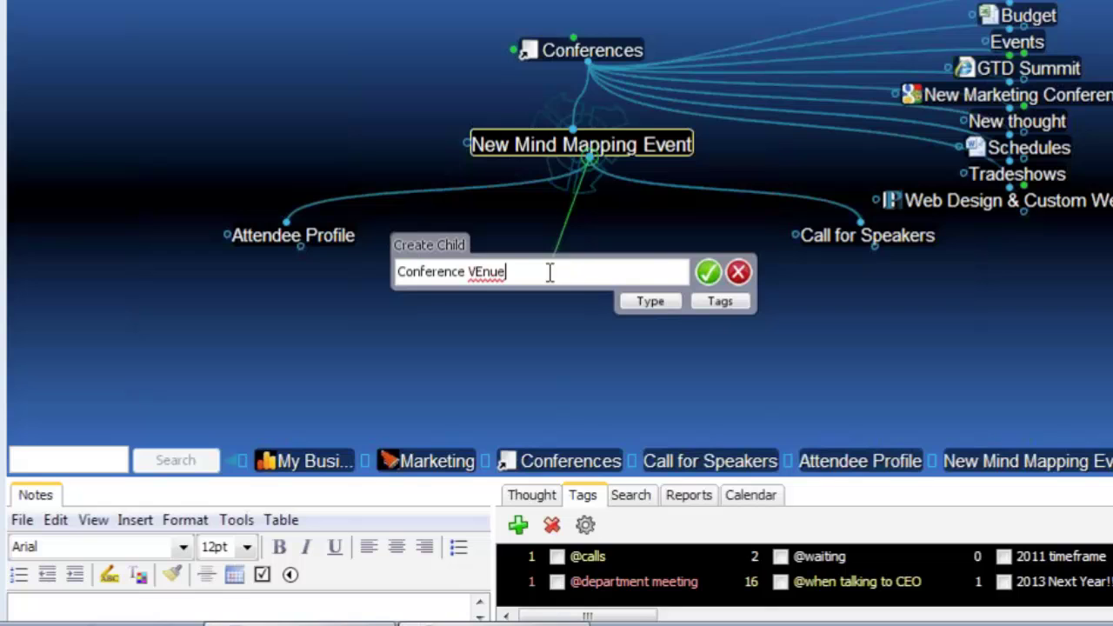
{"action": "key", "text": "BackSpace"}
{"action": "type", "text": "ue"}
{"action": "key", "text": "BackSpace"}
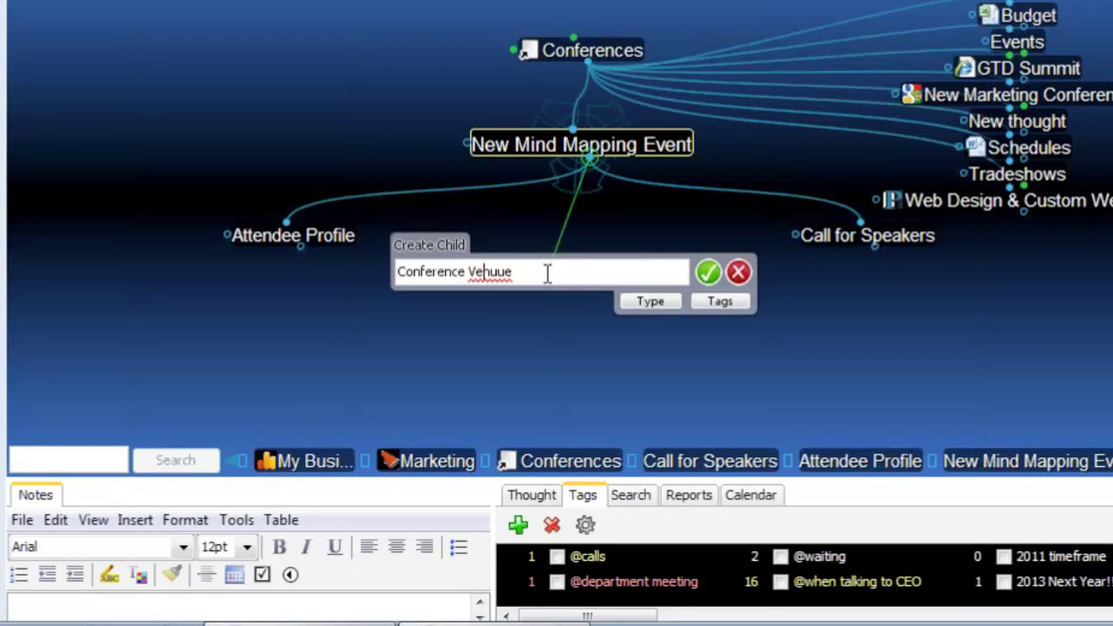
{"action": "right_click", "coordinate": [502, 271]}
{"action": "left_click", "coordinate": [545, 288]}
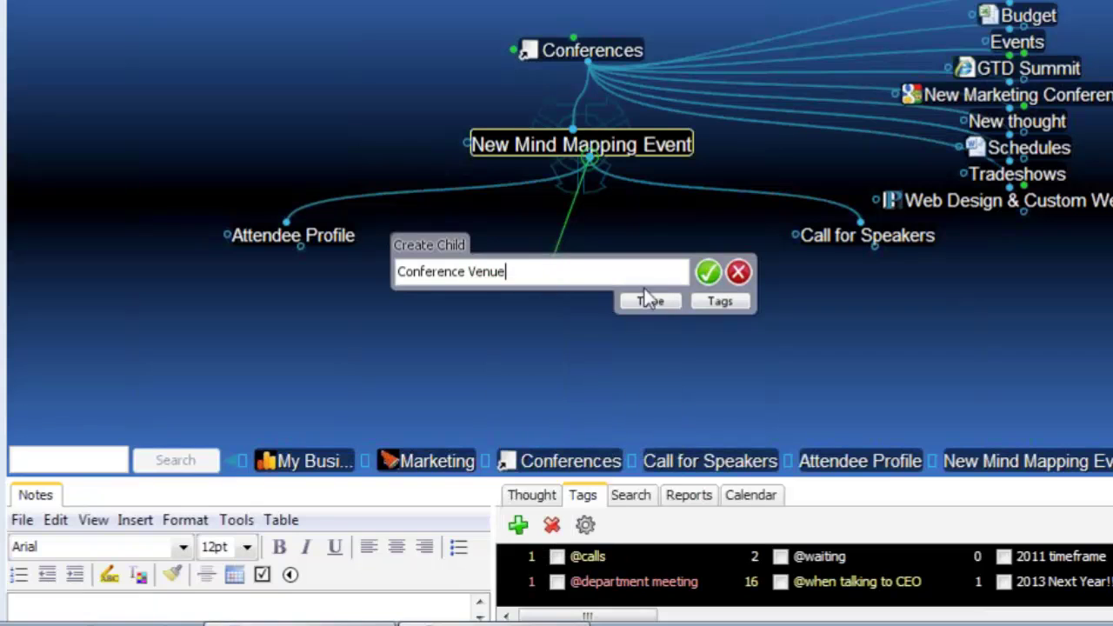
{"action": "left_click", "coordinate": [708, 274]}
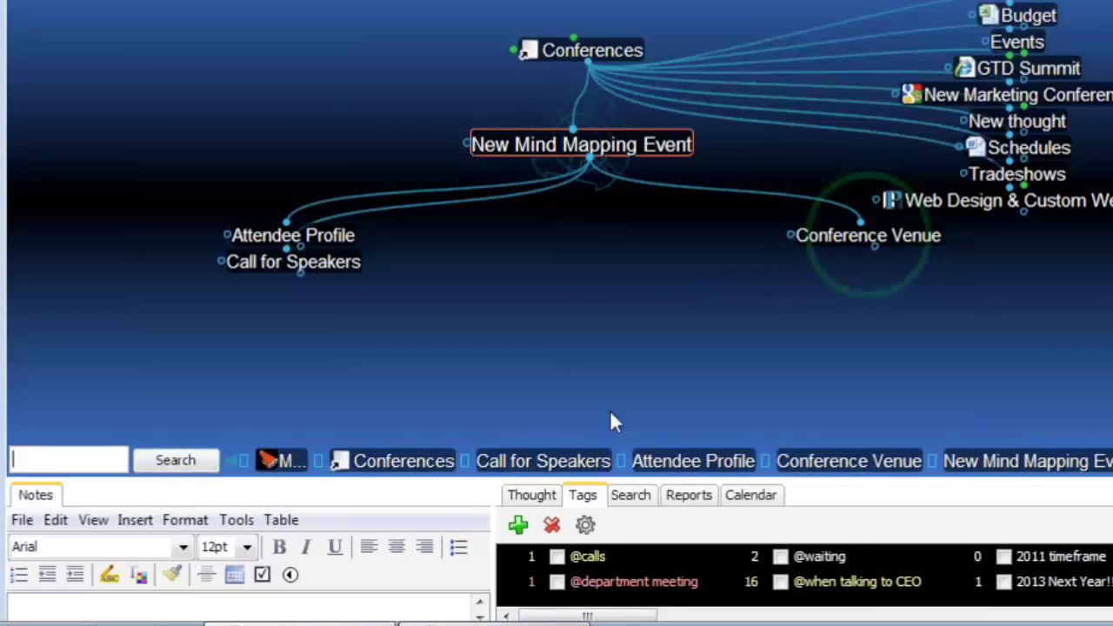
Create a child thought named "Conference Agenda" under New Mind Mapping Event.
{"action": "left_click_drag", "start_coordinate": [595, 174], "coordinate": [639, 294]}
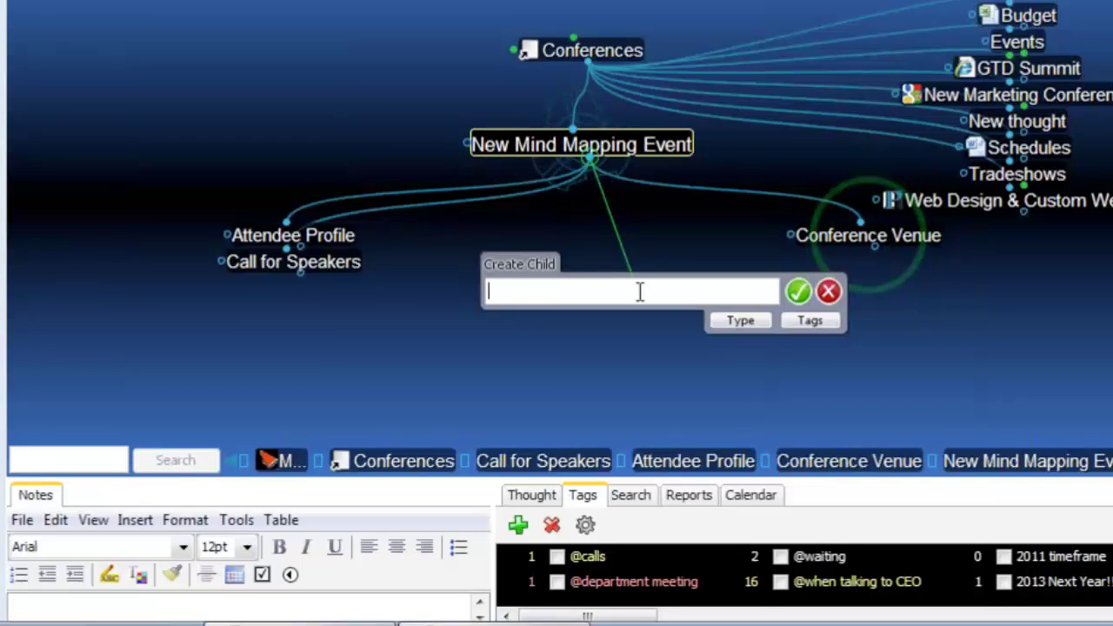
{"action": "type", "text": "Conference "}
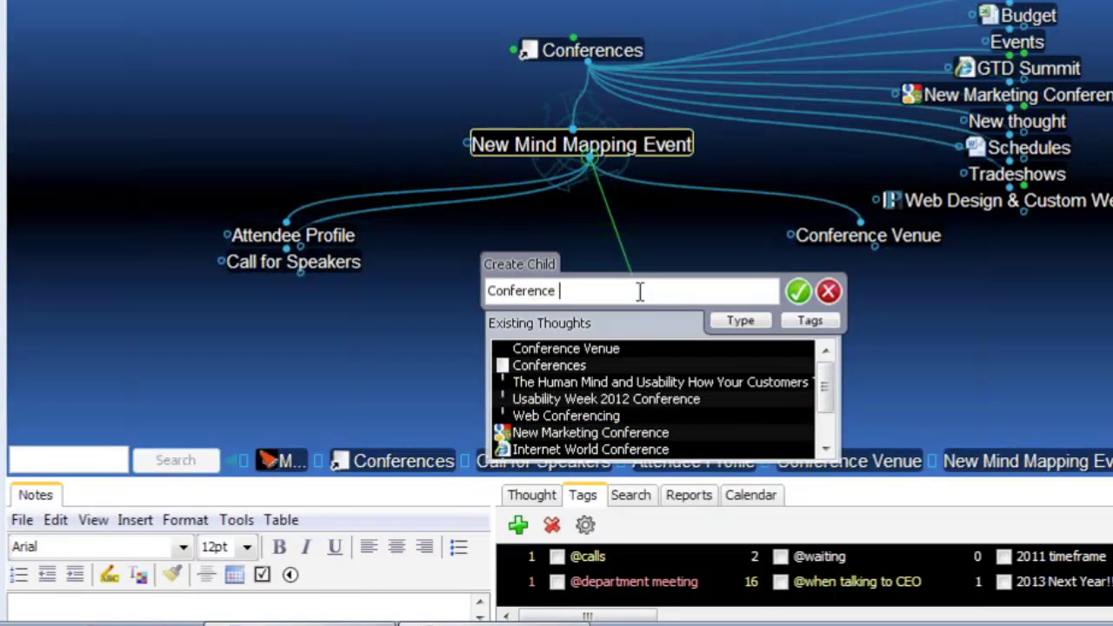
{"action": "type", "text": "Agentda"}
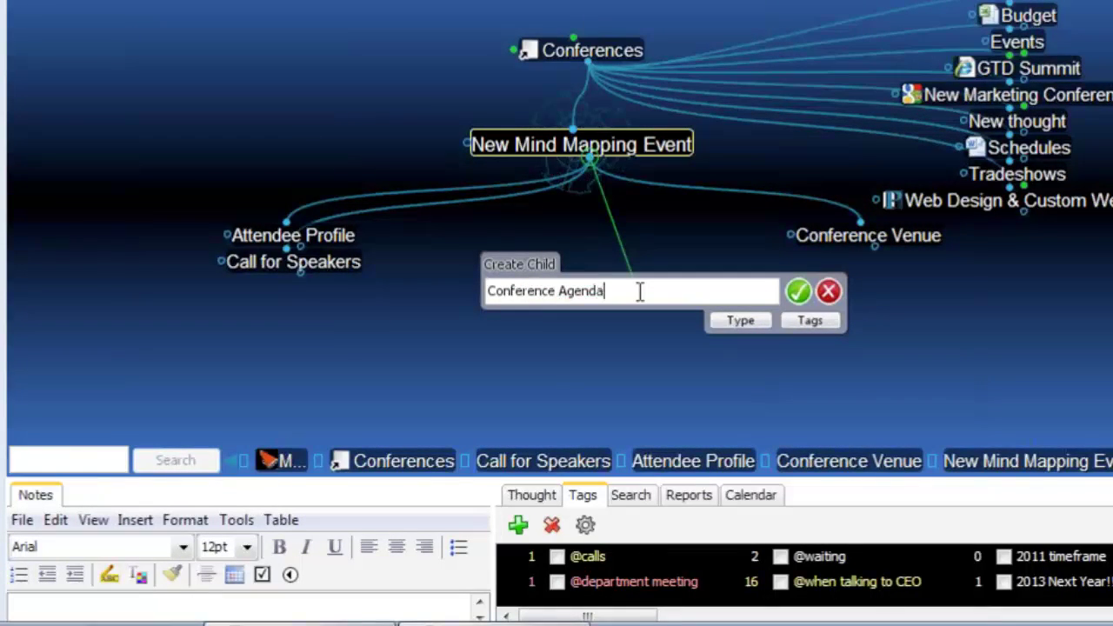
{"action": "key", "text": "Return"}
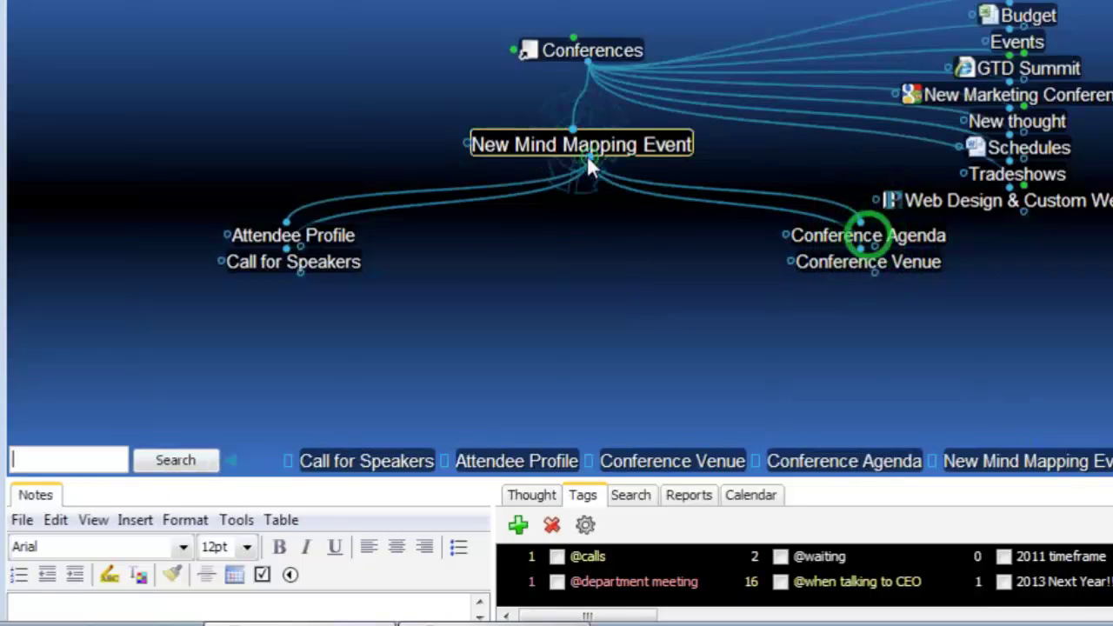
Create a child thought named "Event Management" under New Mind Mapping Event.
{"action": "left_click_drag", "start_coordinate": [591, 162], "coordinate": [652, 302]}
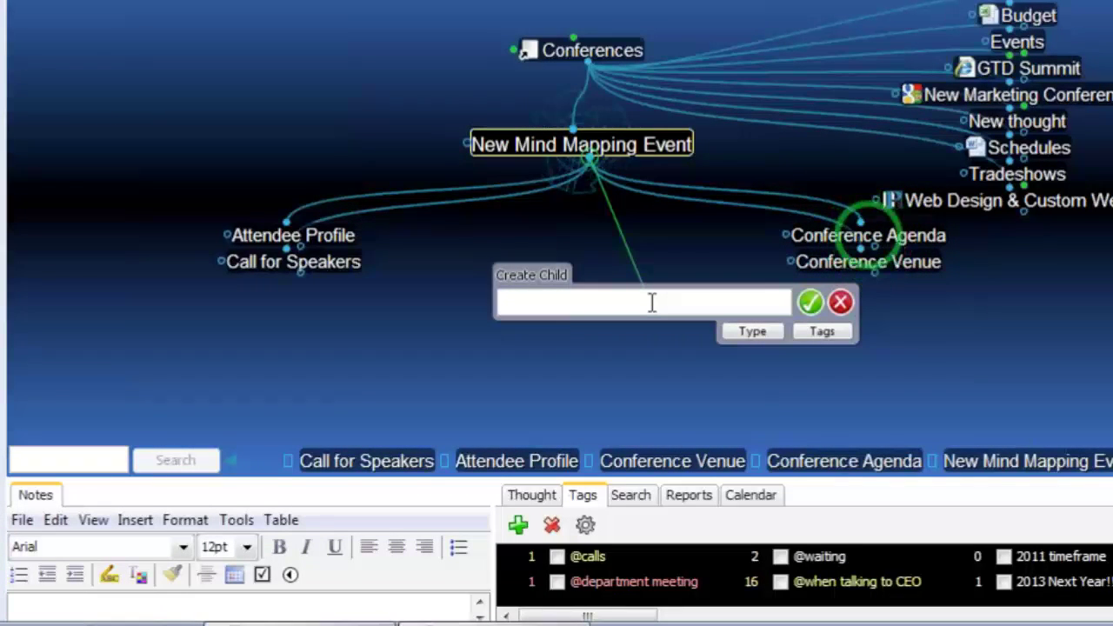
{"action": "type", "text": "Event"}
{"action": "key", "text": "BackSpace"}
{"action": "key", "text": "BackSpace"}
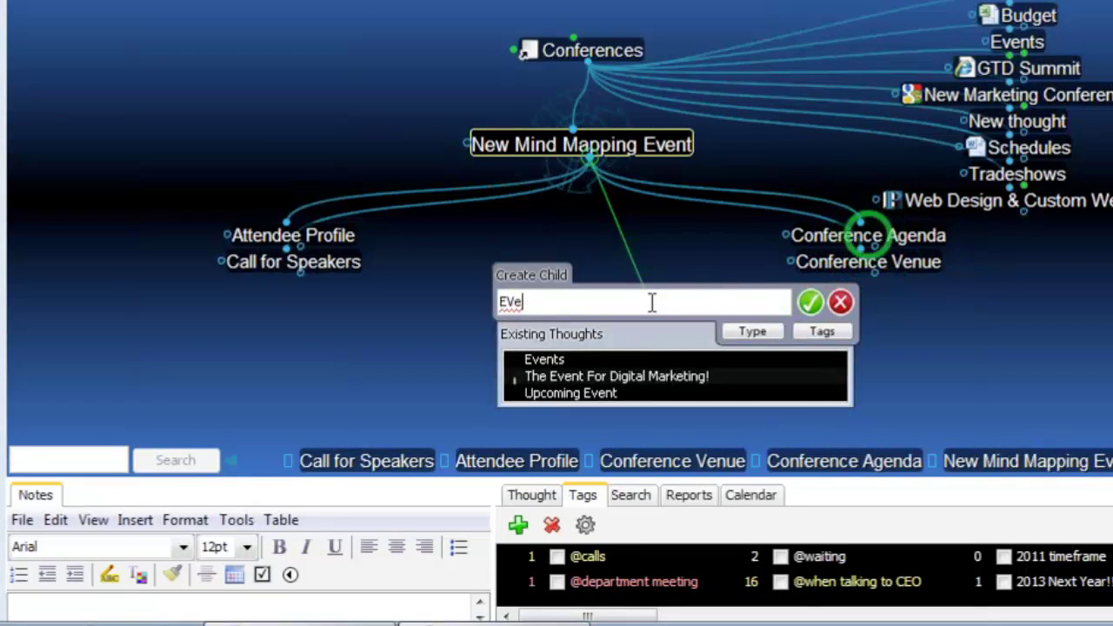
{"action": "key", "text": "BackSpace"}
{"action": "type", "text": "ent M"}
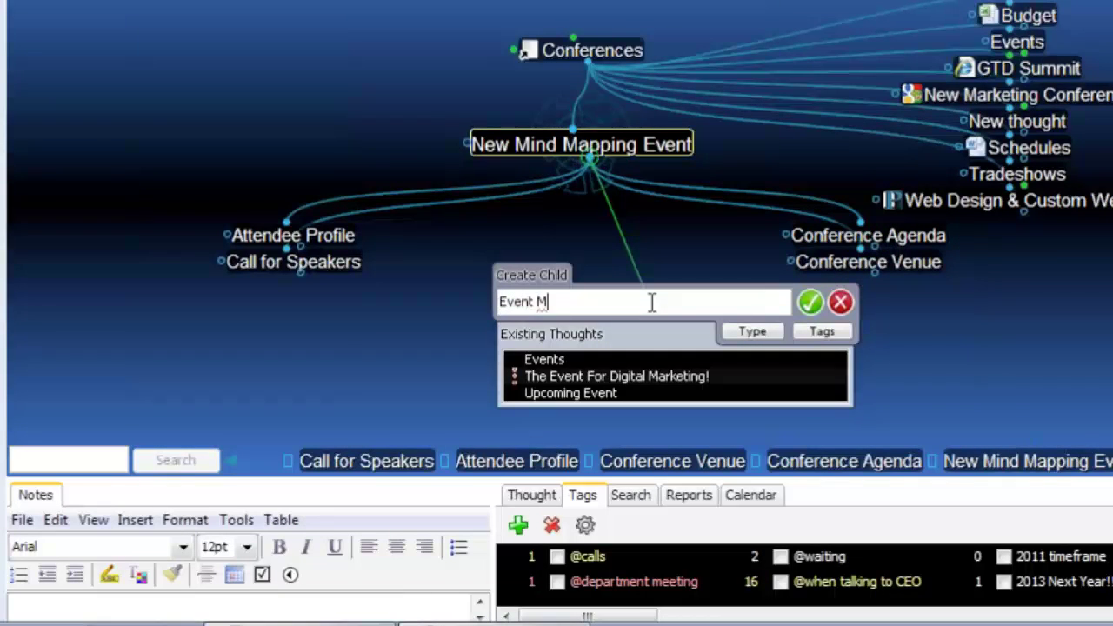
{"action": "type", "text": "anagement"}
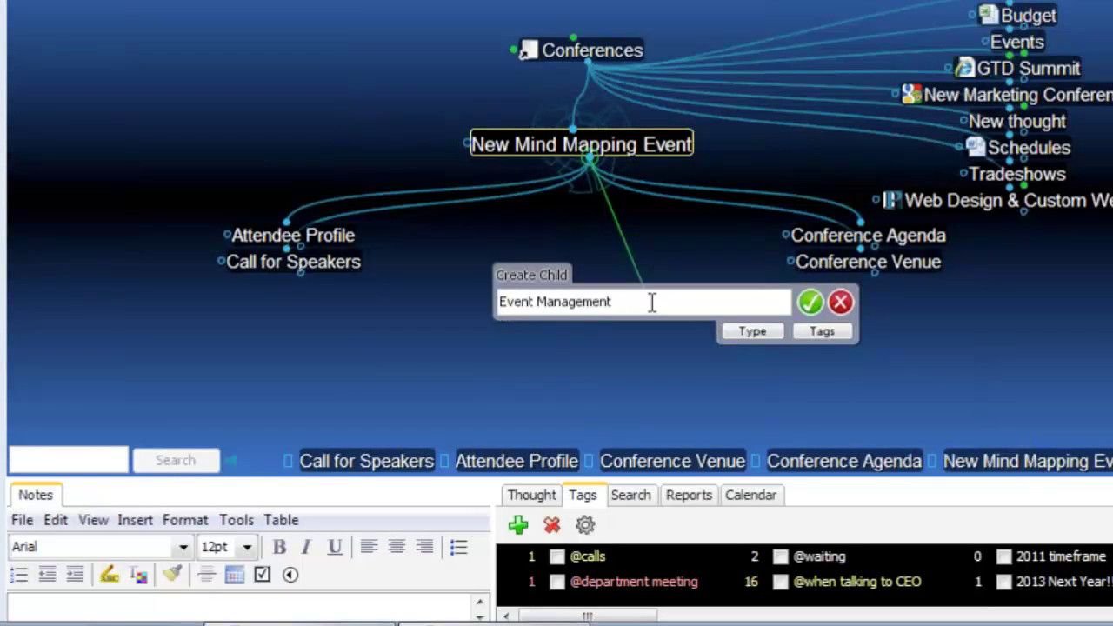
{"action": "left_click", "coordinate": [811, 301]}
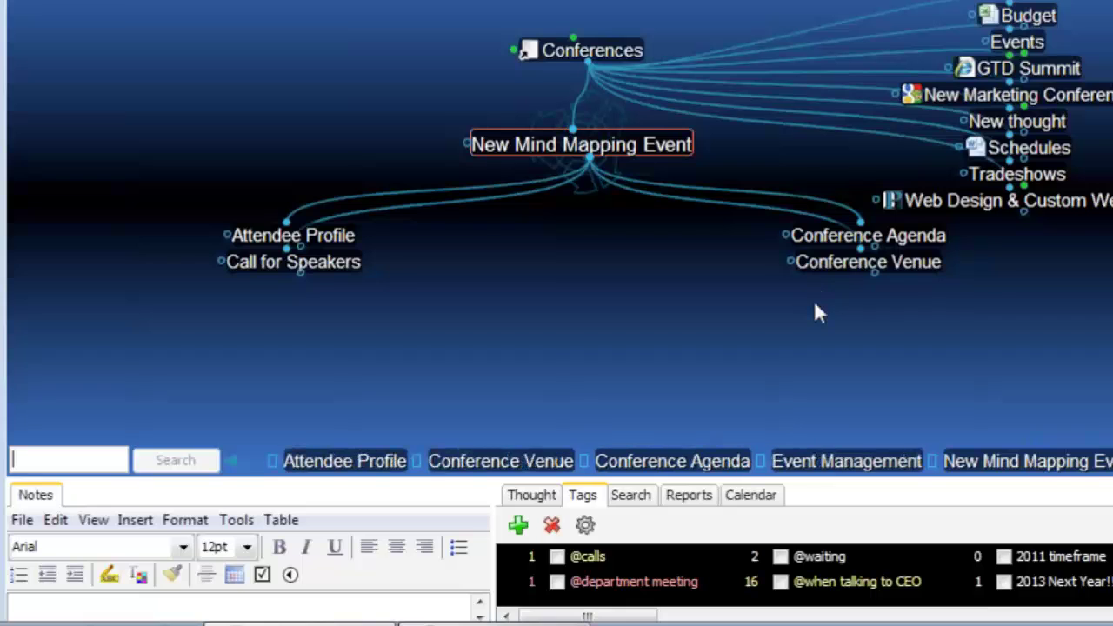
Create a child thought named "Vender Information" under New Mind Mapping Event.
{"action": "left_click_drag", "start_coordinate": [588, 162], "coordinate": [651, 316]}
{"action": "type", "text": "Vende"}
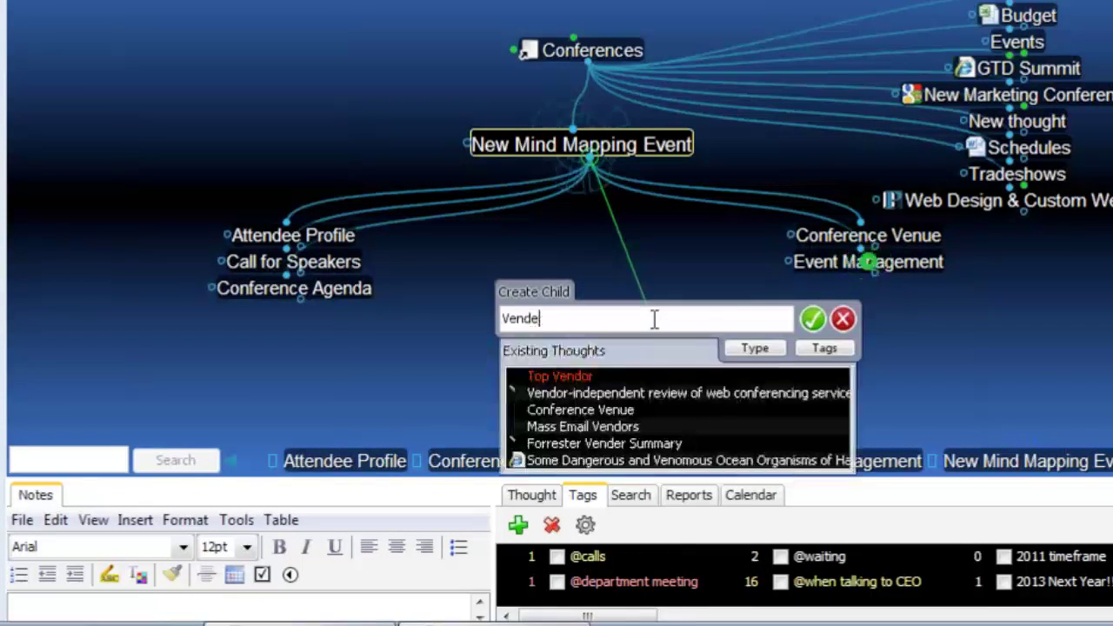
{"action": "type", "text": "r Information"}
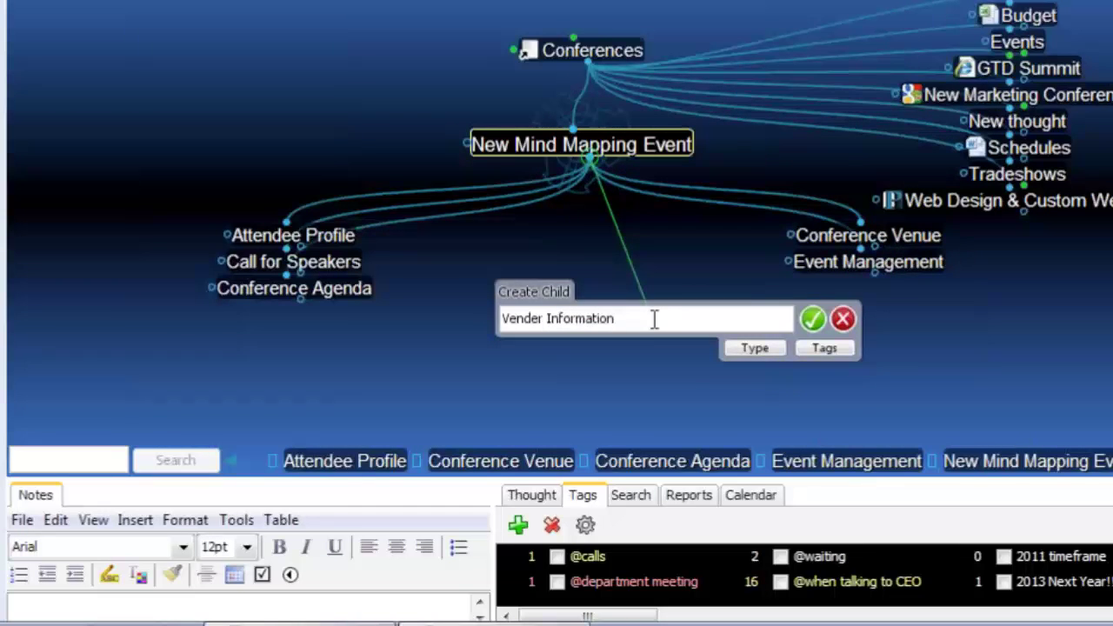
{"action": "key", "text": "Return"}
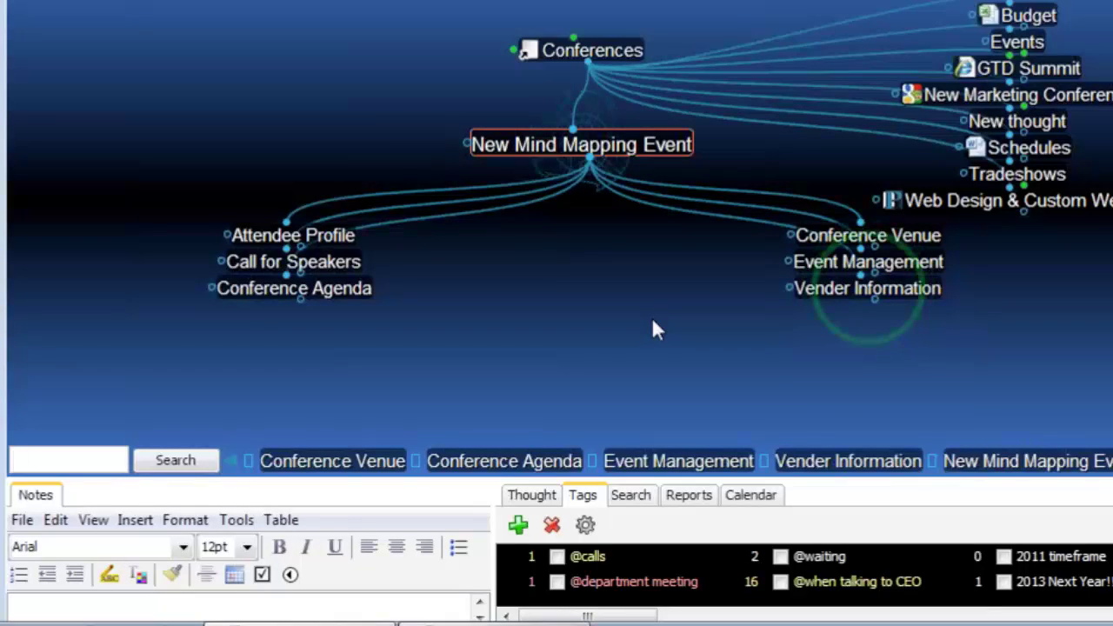
Activate the Conference Agenda thought and show the commands available for it.
{"action": "left_click", "coordinate": [346, 291]}
{"action": "right_click", "coordinate": [614, 153]}
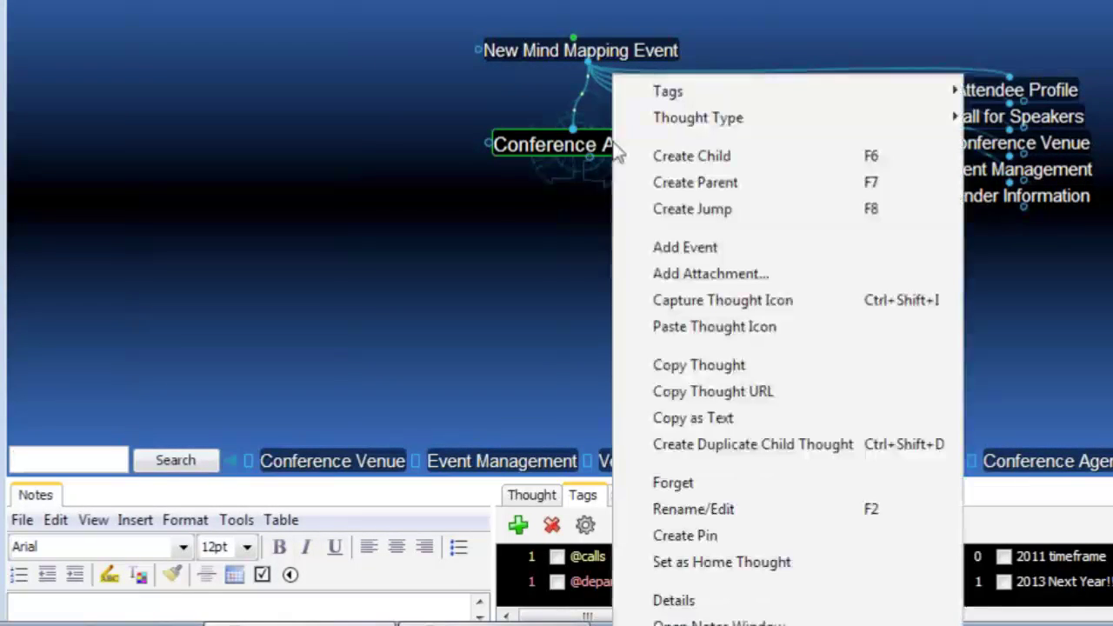
Attach a new Word document to the Conference Agenda thought and make its Conference Agenda heading bold.
{"action": "left_click", "coordinate": [735, 275]}
{"action": "double_click", "coordinate": [458, 238]}
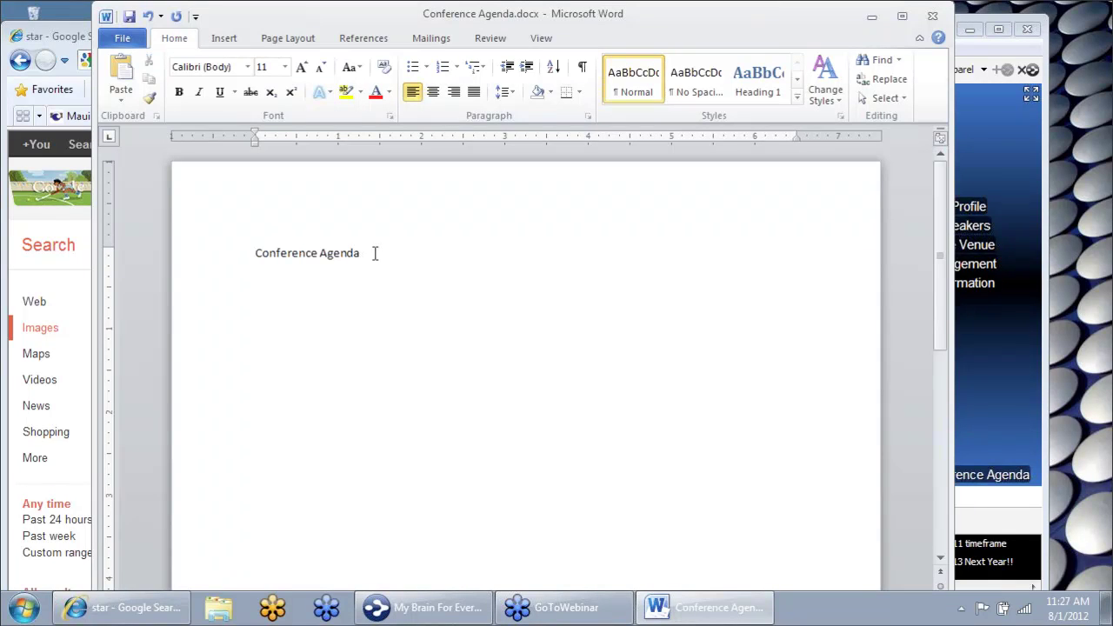
{"action": "left_click_drag", "start_coordinate": [376, 253], "coordinate": [249, 241]}
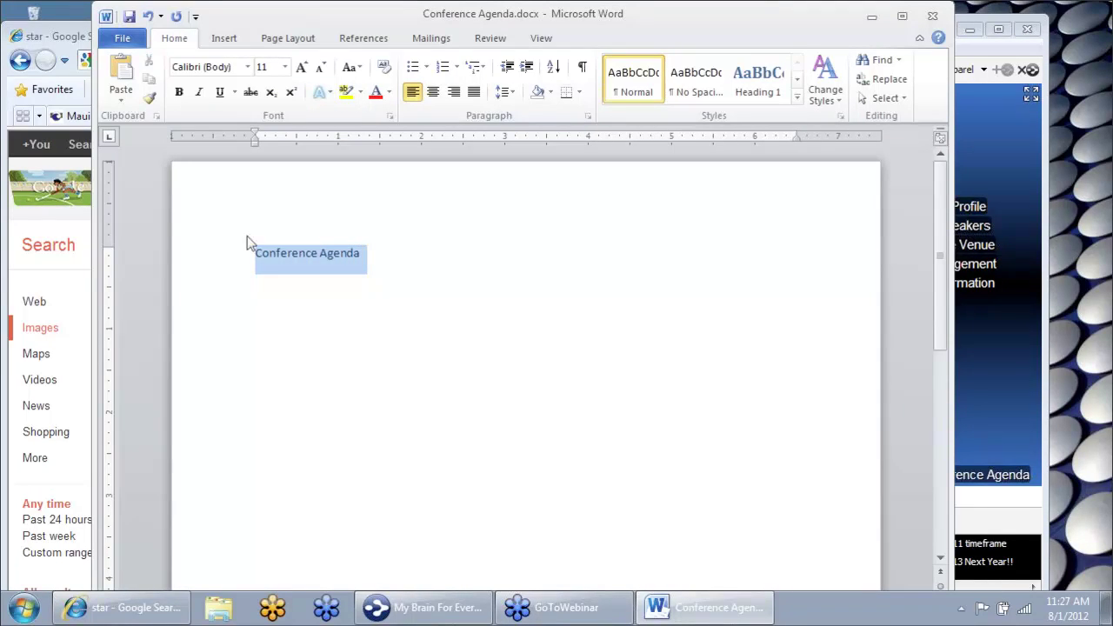
{"action": "left_click", "coordinate": [178, 92]}
{"action": "left_click", "coordinate": [442, 270]}
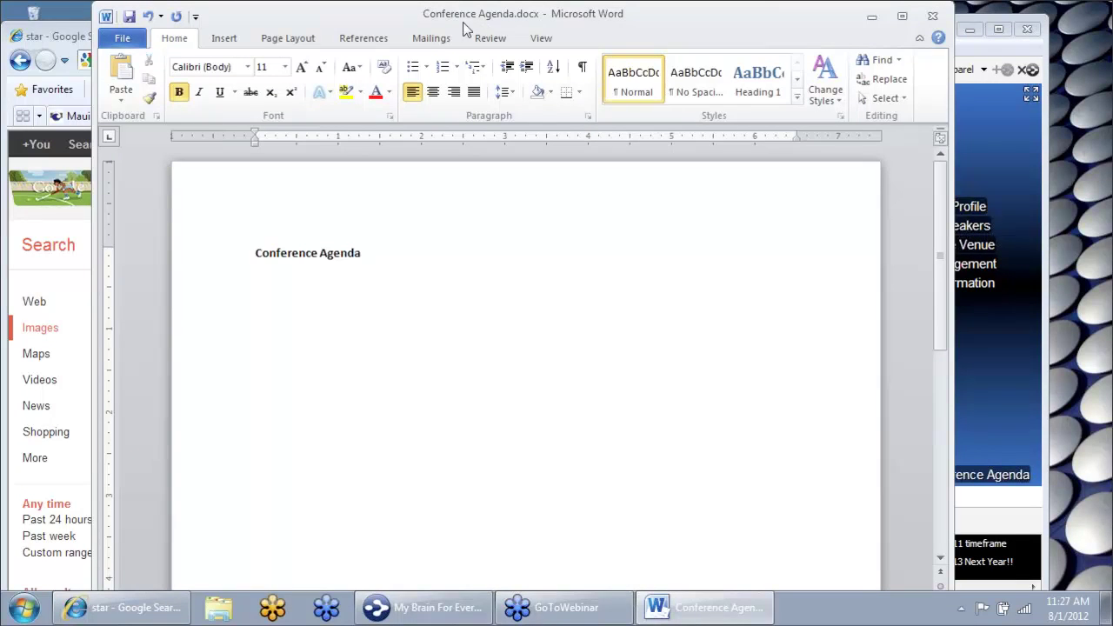
Save and close the Conference Agenda document.
{"action": "left_click", "coordinate": [128, 44]}
{"action": "key", "text": "Escape"}
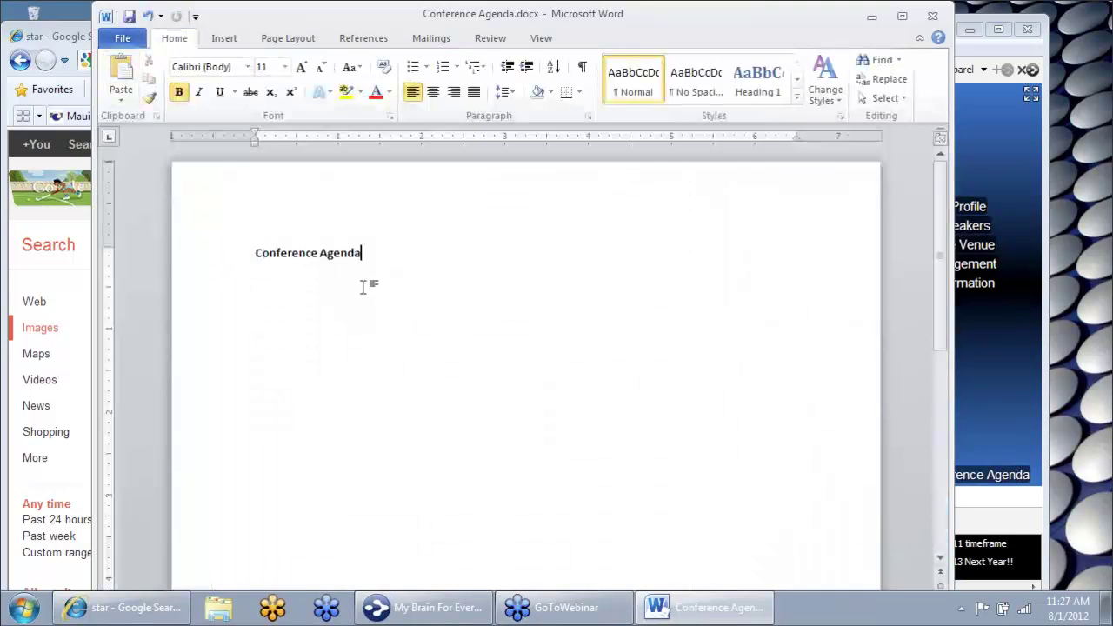
{"action": "left_click", "coordinate": [939, 16]}
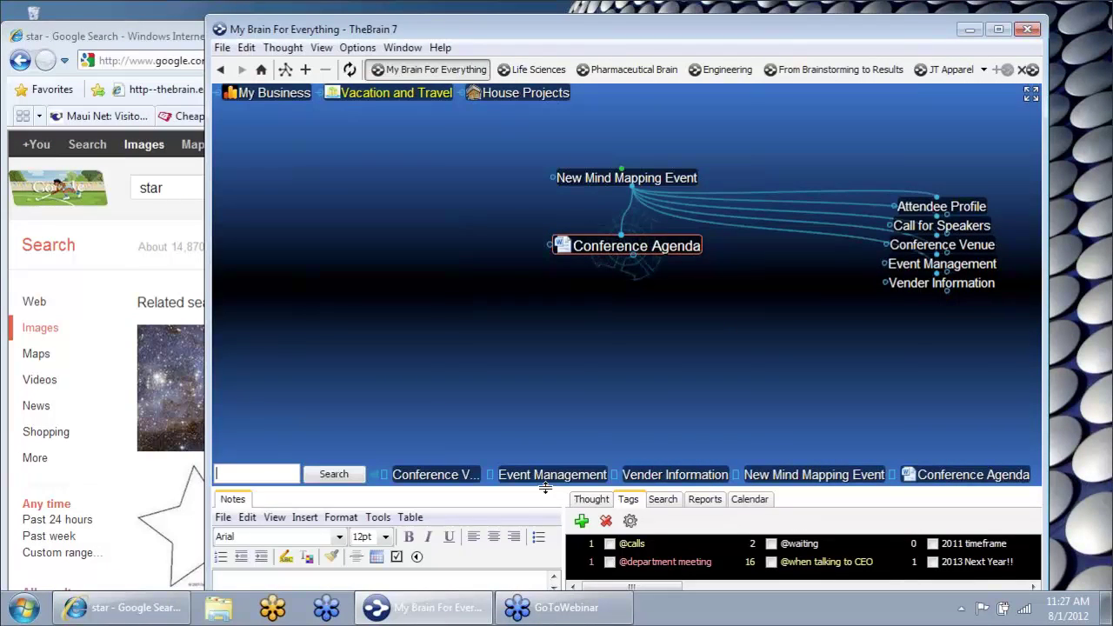
Enlarge the lower pane and show the attachments of the Conference Agenda thought.
{"action": "left_click_drag", "start_coordinate": [547, 453], "coordinate": [548, 424]}
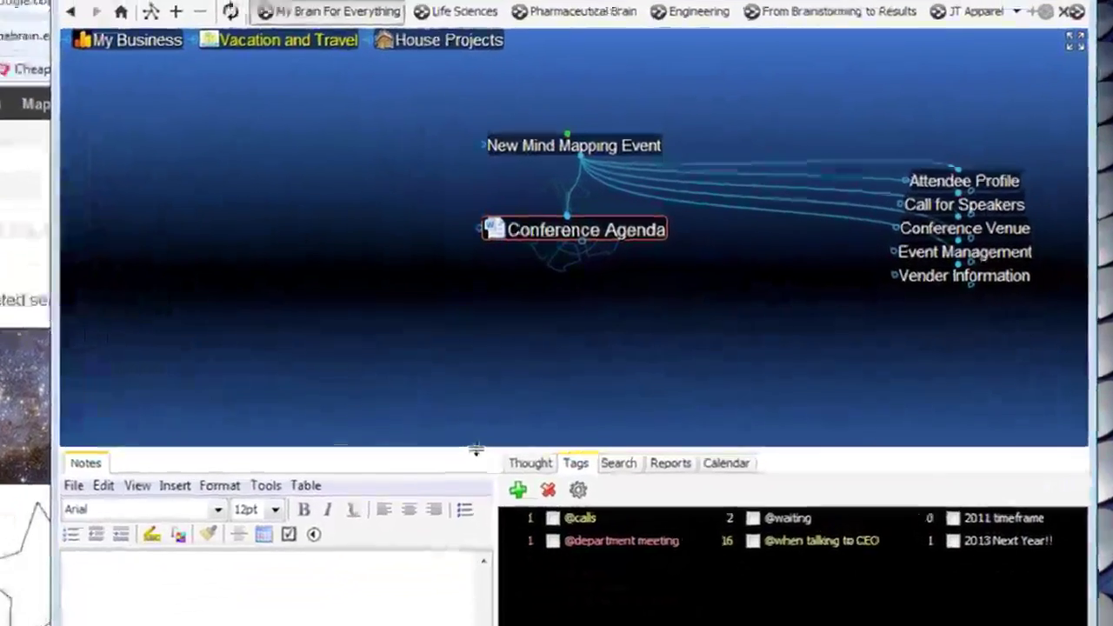
{"action": "left_click", "coordinate": [595, 435]}
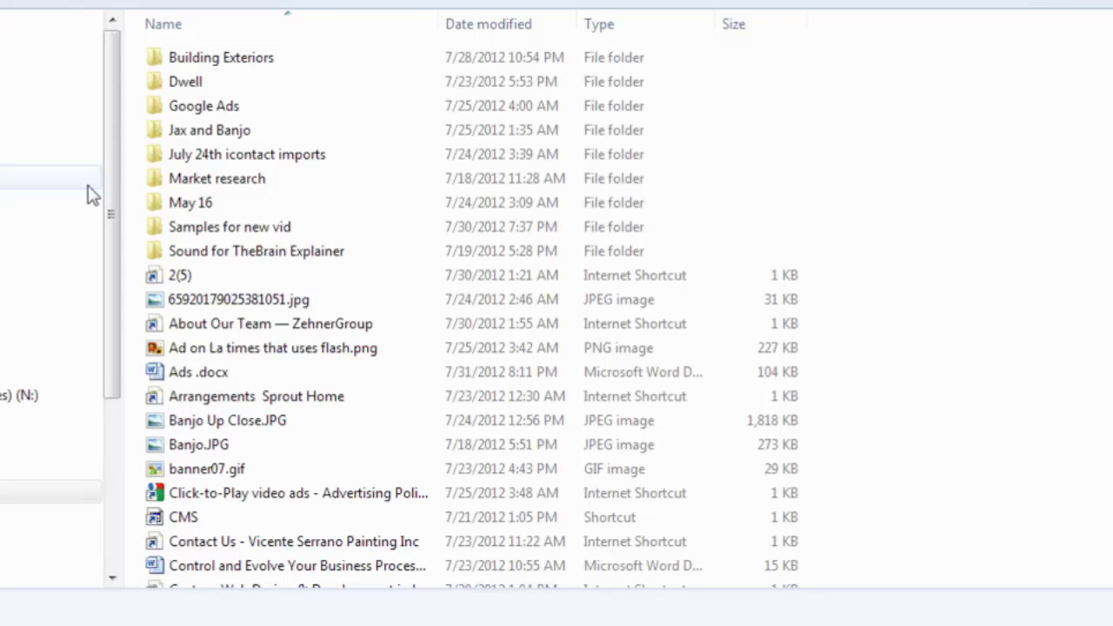
Add the file Ads .docx from the file explorer window as a child thought of Conference Agenda and put the explorer window away.
{"action": "scroll", "coordinate": [939, 87], "scroll_direction": "down", "scroll_amount": 1}
{"action": "left_click_drag", "start_coordinate": [1096, 273], "coordinate": [502, 287]}
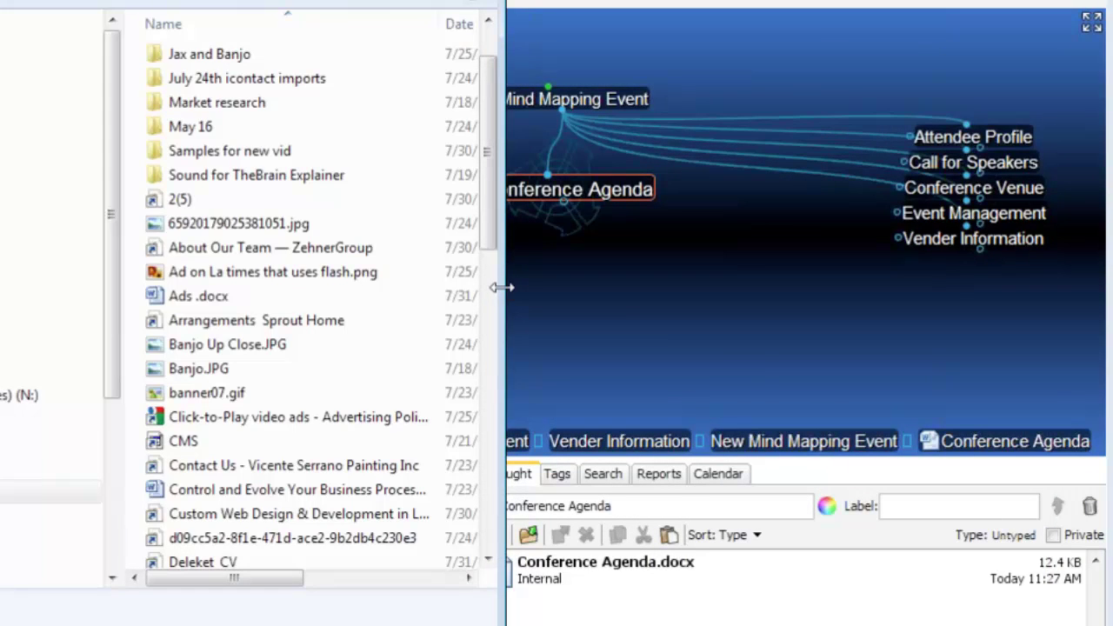
{"action": "left_click", "coordinate": [755, 371]}
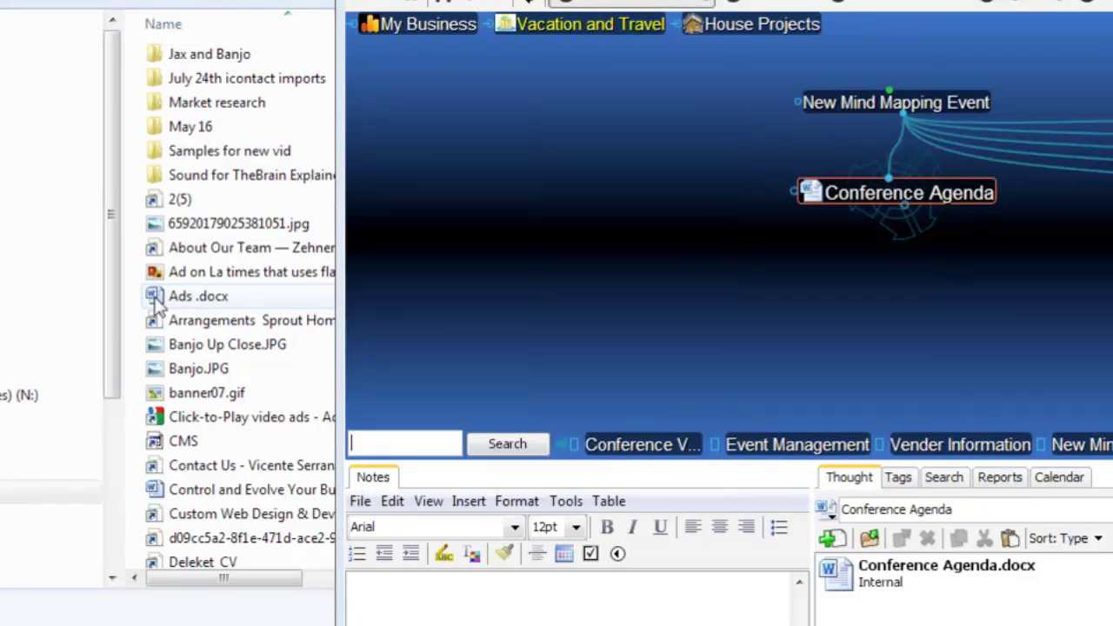
{"action": "left_click", "coordinate": [183, 296]}
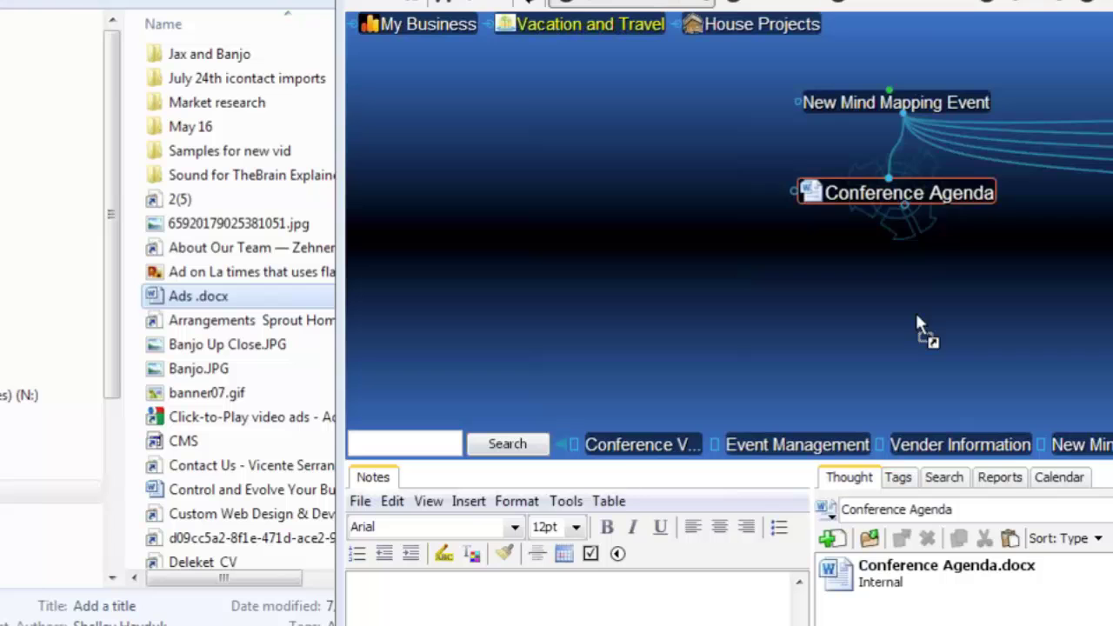
{"action": "left_click_drag", "start_coordinate": [863, 280], "coordinate": [862, 280]}
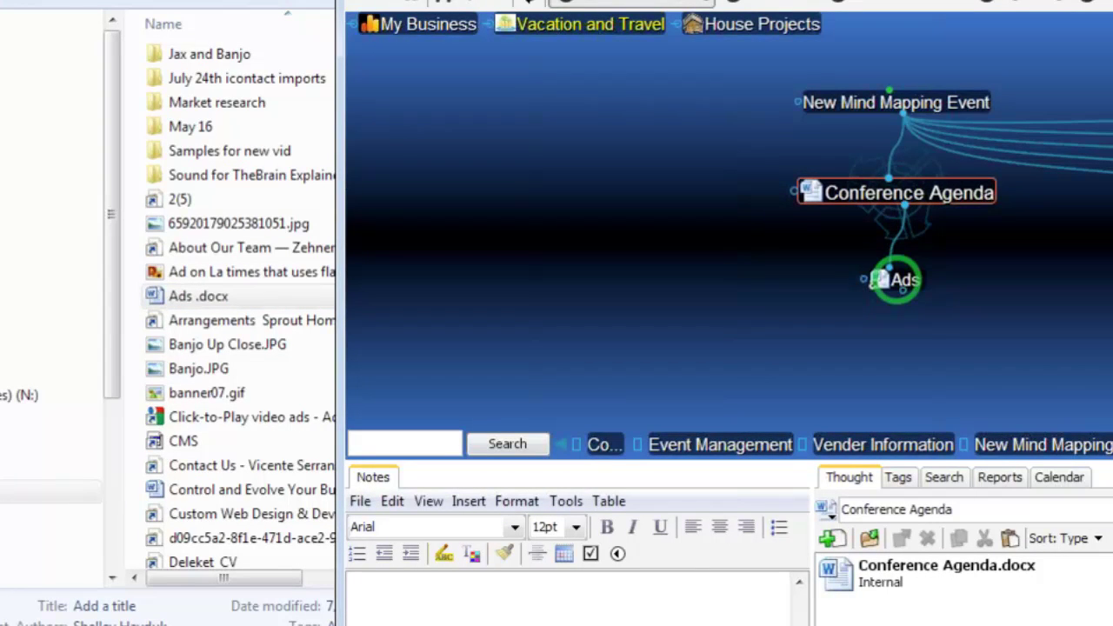
{"action": "key", "text": "alt+Tab"}
{"action": "key", "text": "super+Down"}
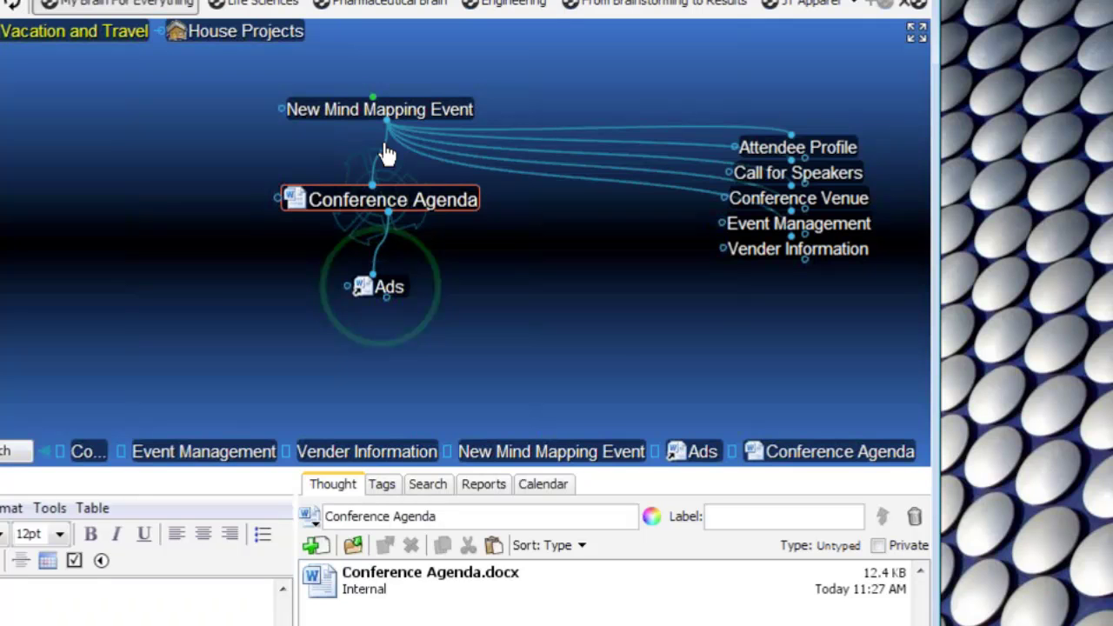
Turn the linked Ads .docx attachment of the Ads thought into an internal file stored in the brain.
{"action": "left_click", "coordinate": [388, 296]}
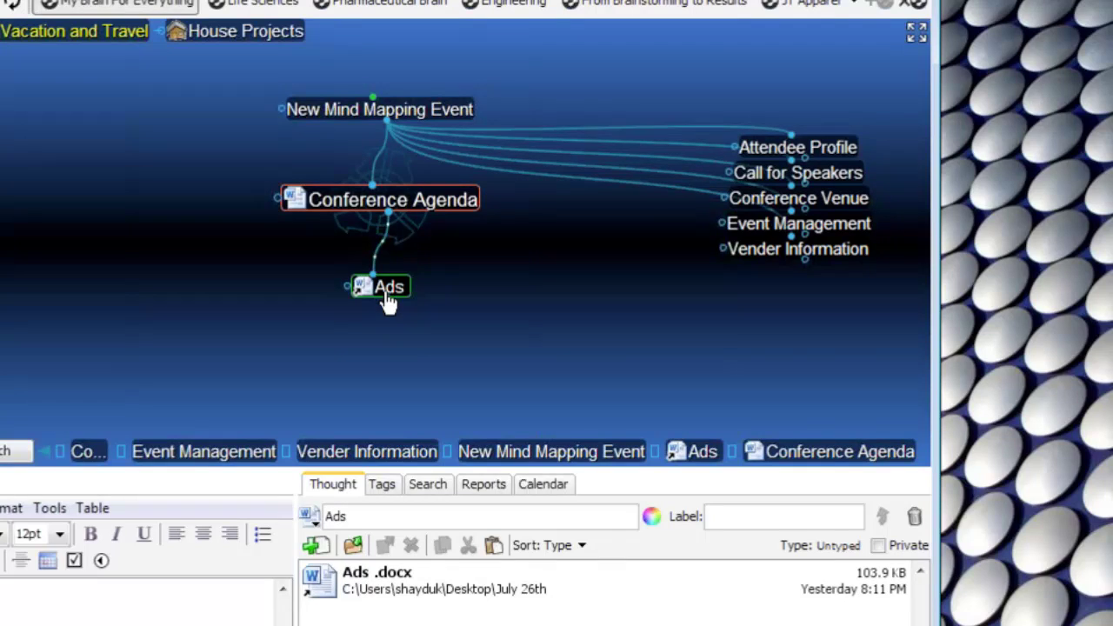
{"action": "right_click", "coordinate": [324, 594]}
{"action": "left_click", "coordinate": [455, 414]}
{"action": "left_click", "coordinate": [442, 113]}
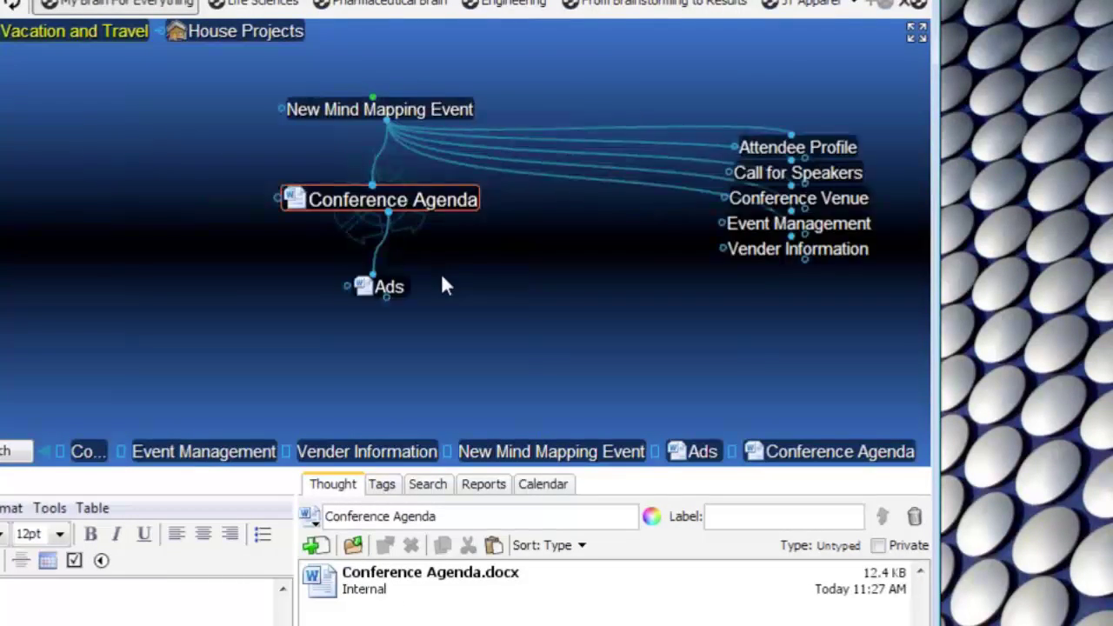
Create a child thought named Event Marketing under New Mind Mapping Event.
{"action": "left_click", "coordinate": [374, 266]}
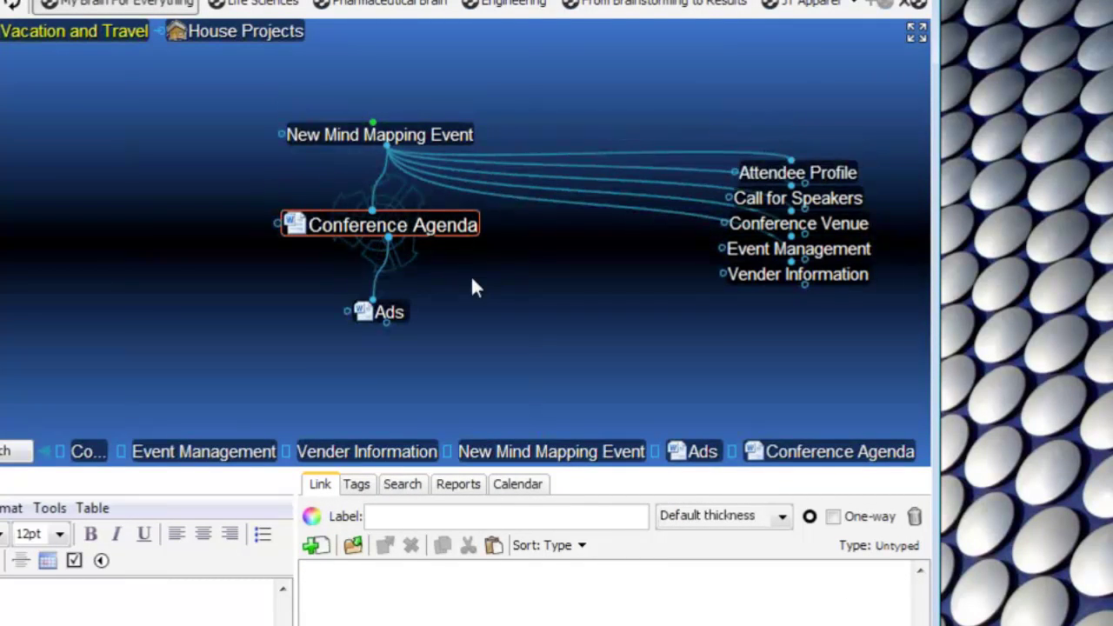
{"action": "left_click", "coordinate": [465, 146]}
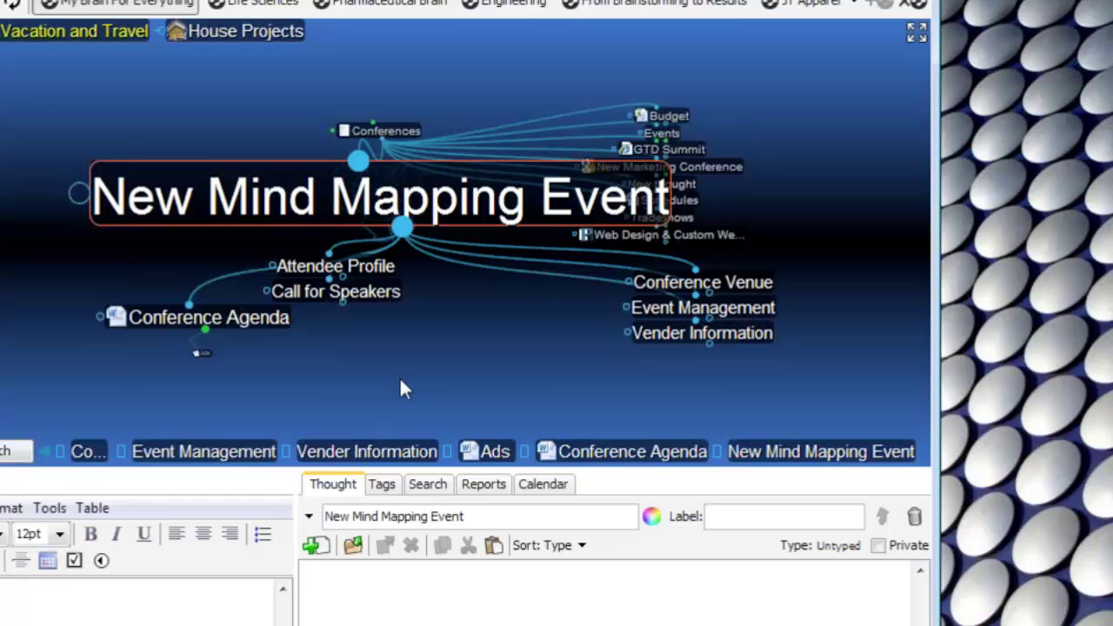
{"action": "key", "text": "alt+c"}
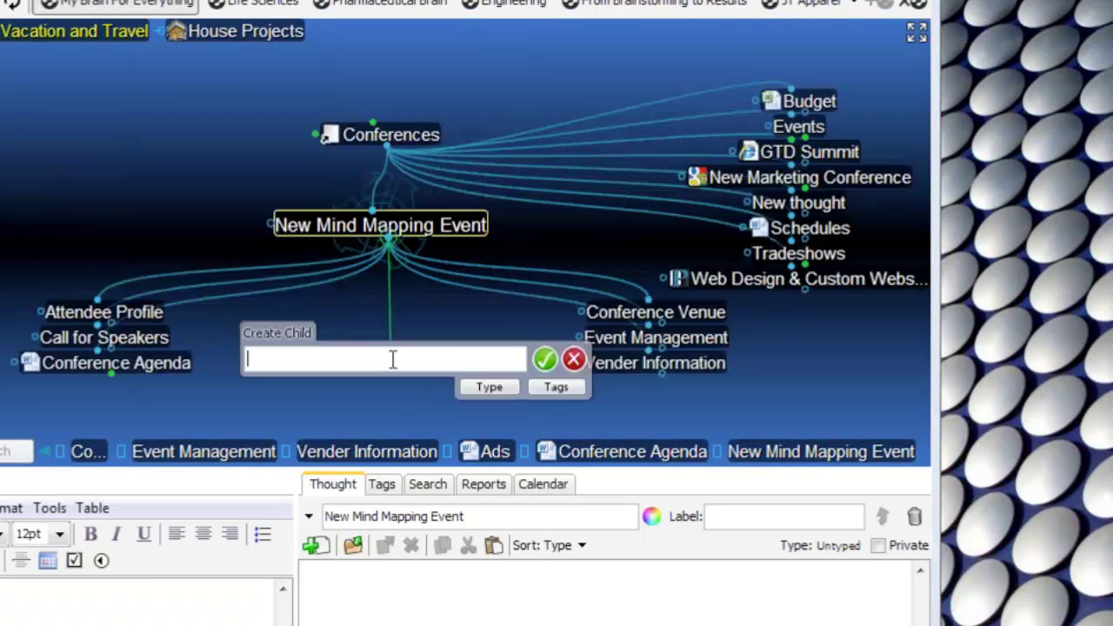
{"action": "type", "text": "Event Marketing"}
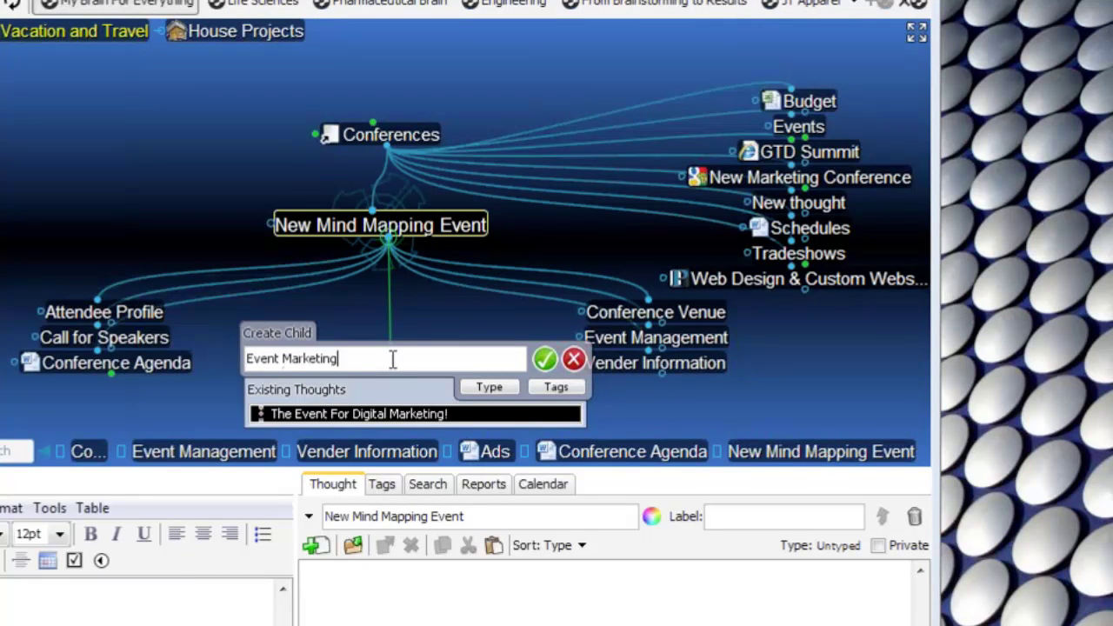
{"action": "key", "text": "Return"}
Link the existing Ads thought as a child of Event Marketing and remove its link to Conference Agenda.
{"action": "left_click", "coordinate": [675, 339]}
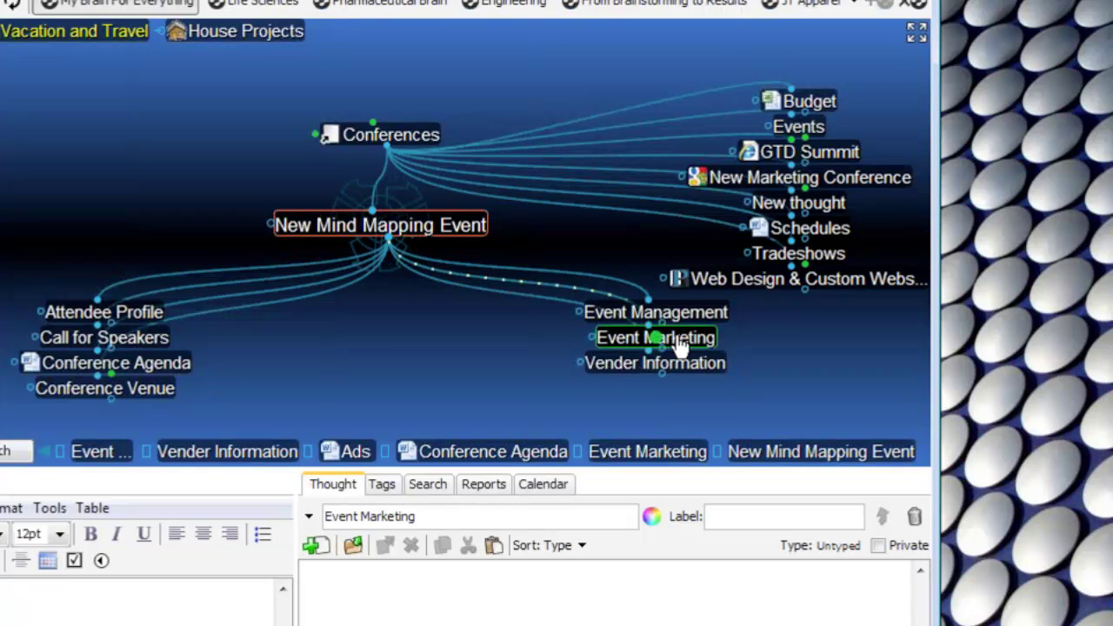
{"action": "left_click_drag", "start_coordinate": [389, 249], "coordinate": [355, 451]}
{"action": "left_click", "coordinate": [546, 263]}
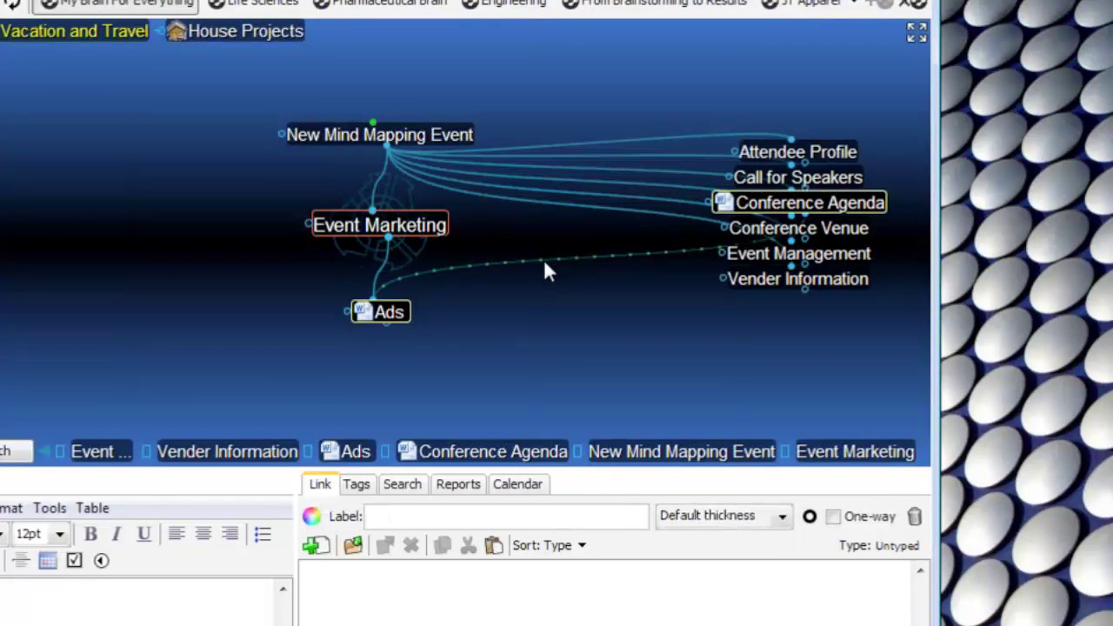
{"action": "right_click", "coordinate": [545, 270]}
{"action": "left_click", "coordinate": [600, 278]}
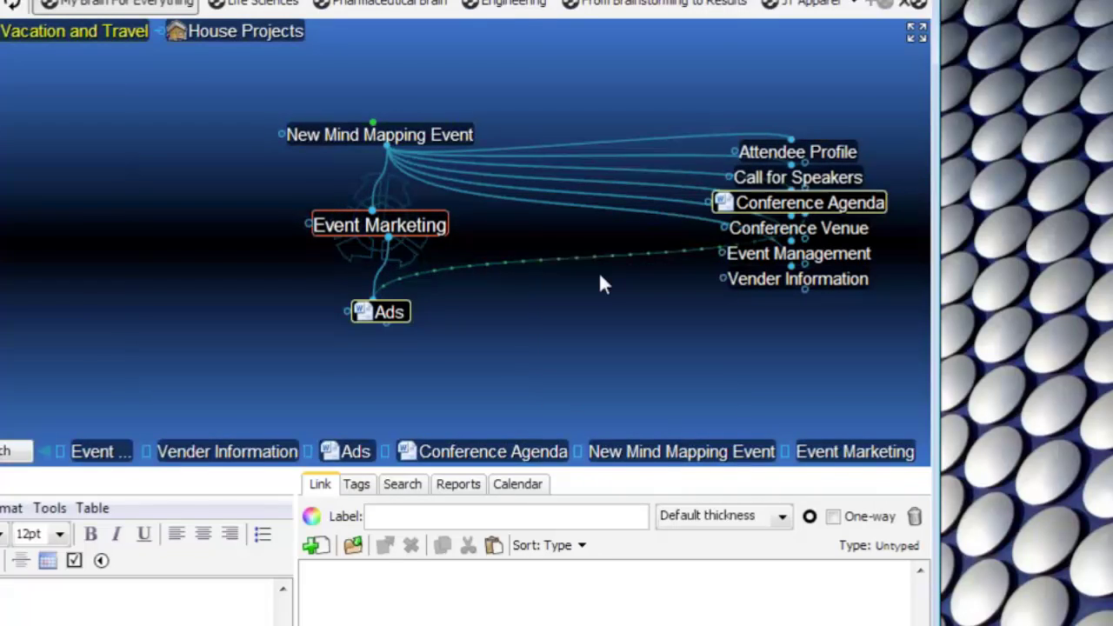
{"action": "left_click", "coordinate": [395, 316]}
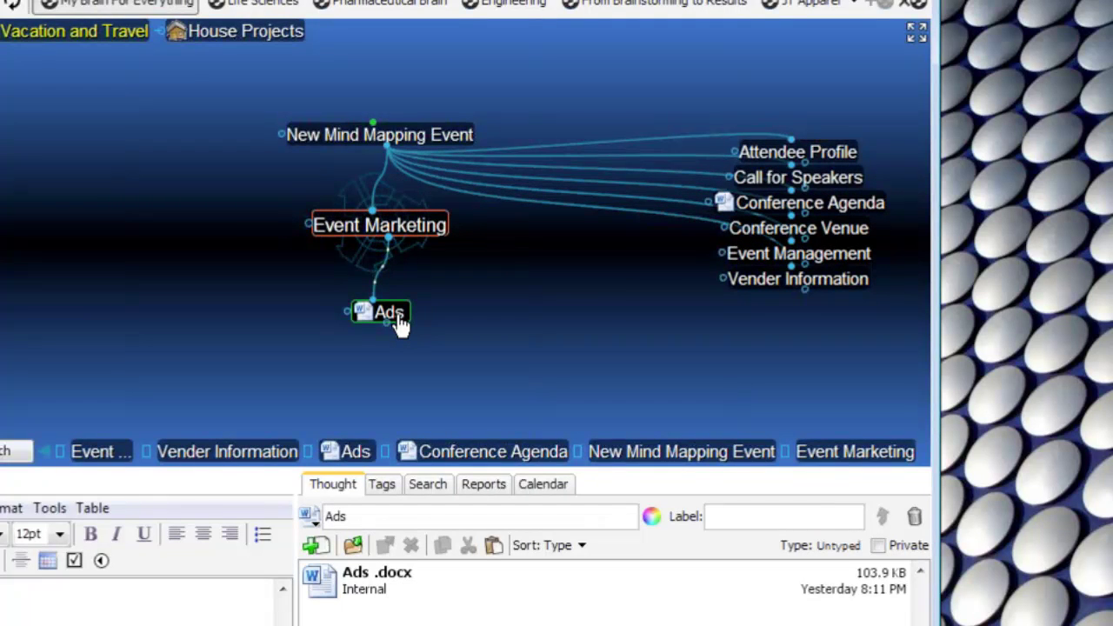
{"action": "left_click", "coordinate": [403, 368]}
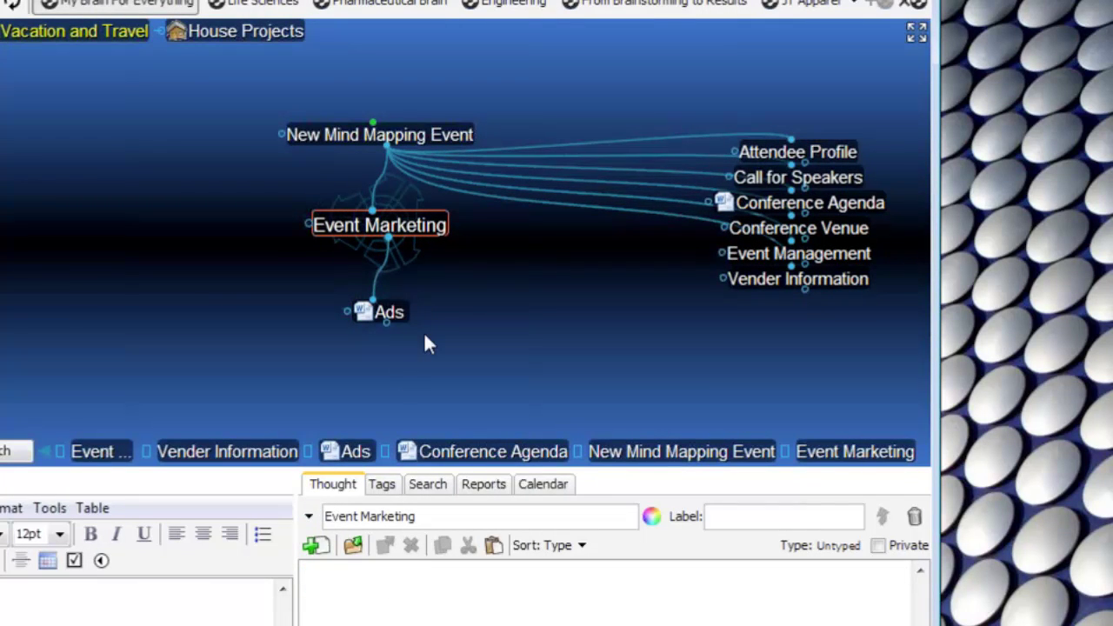
Attach a new Excel spreadsheet to the Event Marketing thought.
{"action": "right_click", "coordinate": [397, 237]}
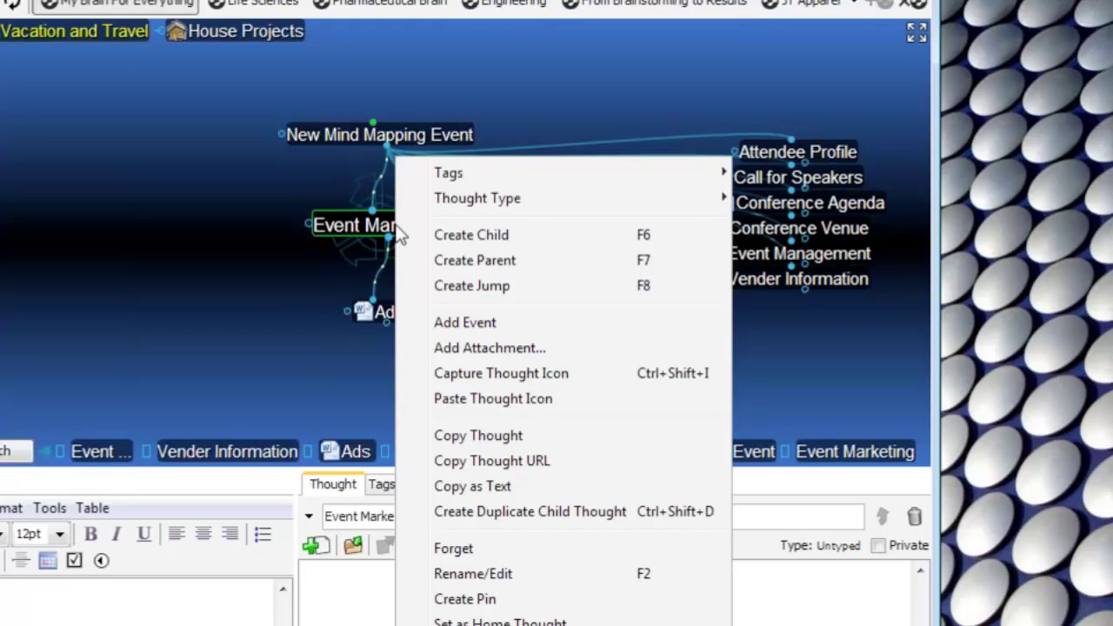
{"action": "left_click", "coordinate": [496, 352]}
{"action": "left_click", "coordinate": [254, 273]}
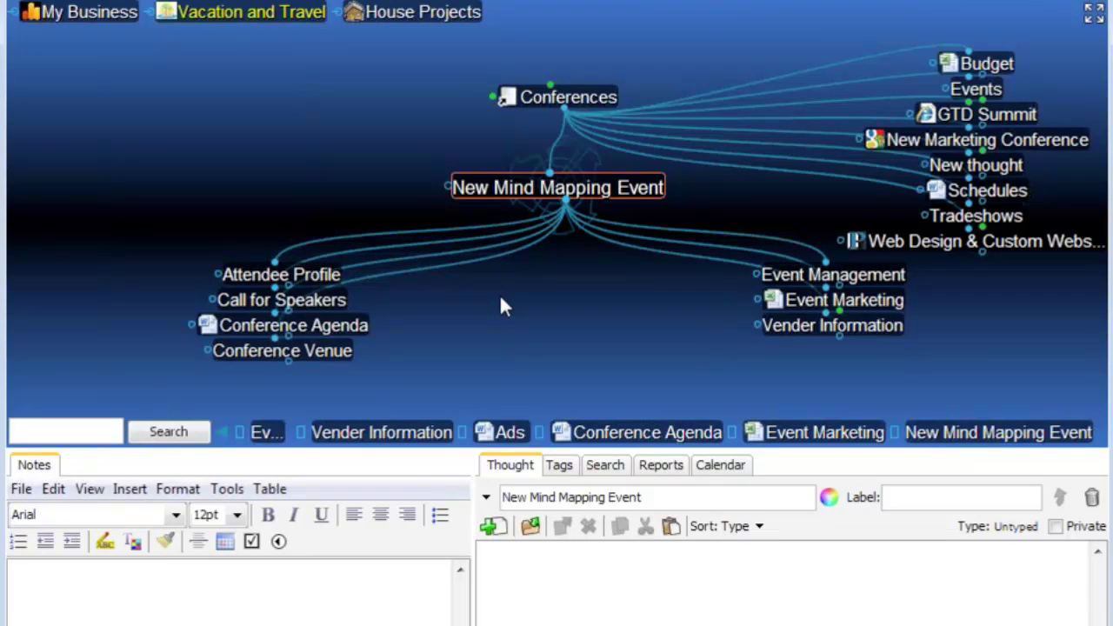
Link an existing person's thought as a child of Call for Speakers.
{"action": "left_click", "coordinate": [339, 301]}
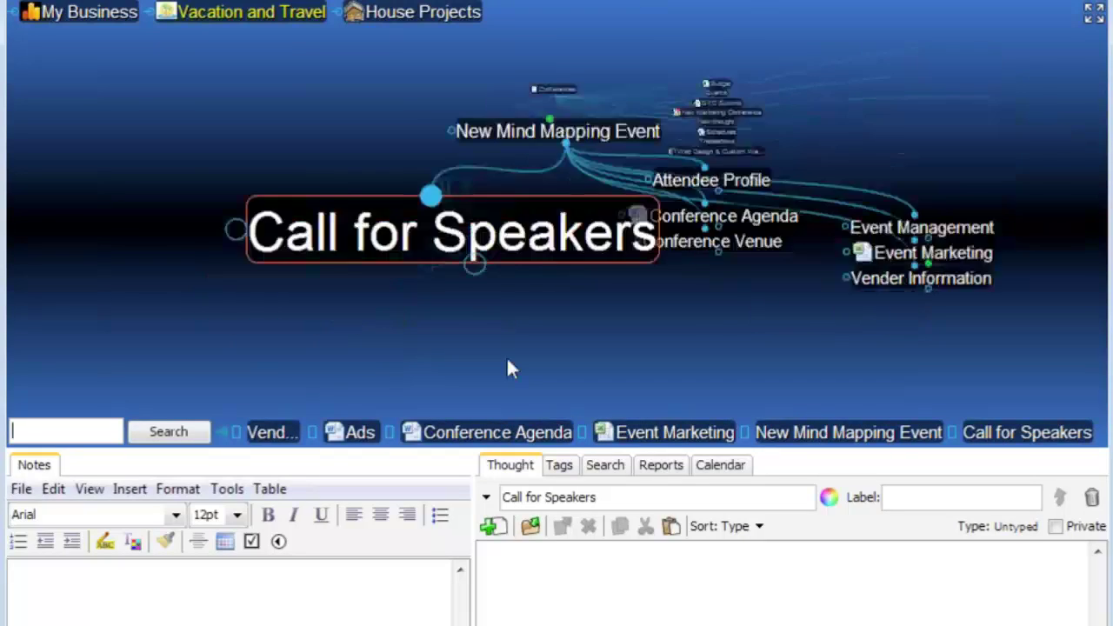
{"action": "left_click_drag", "start_coordinate": [563, 204], "coordinate": [489, 259]}
{"action": "type", "text": "ma"}
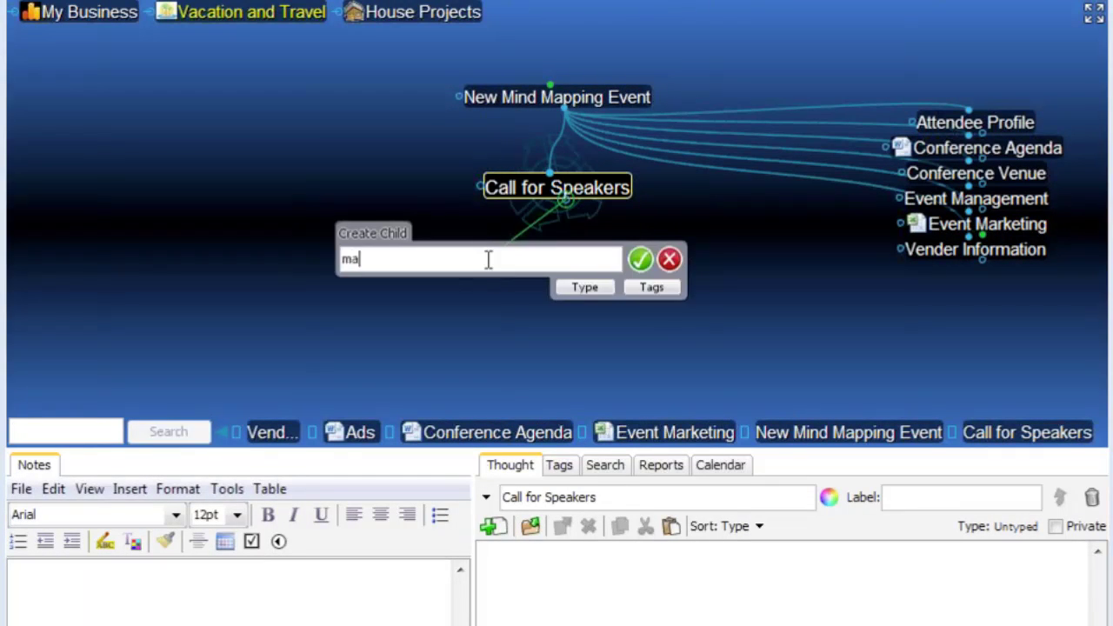
{"action": "type", "text": "t"}
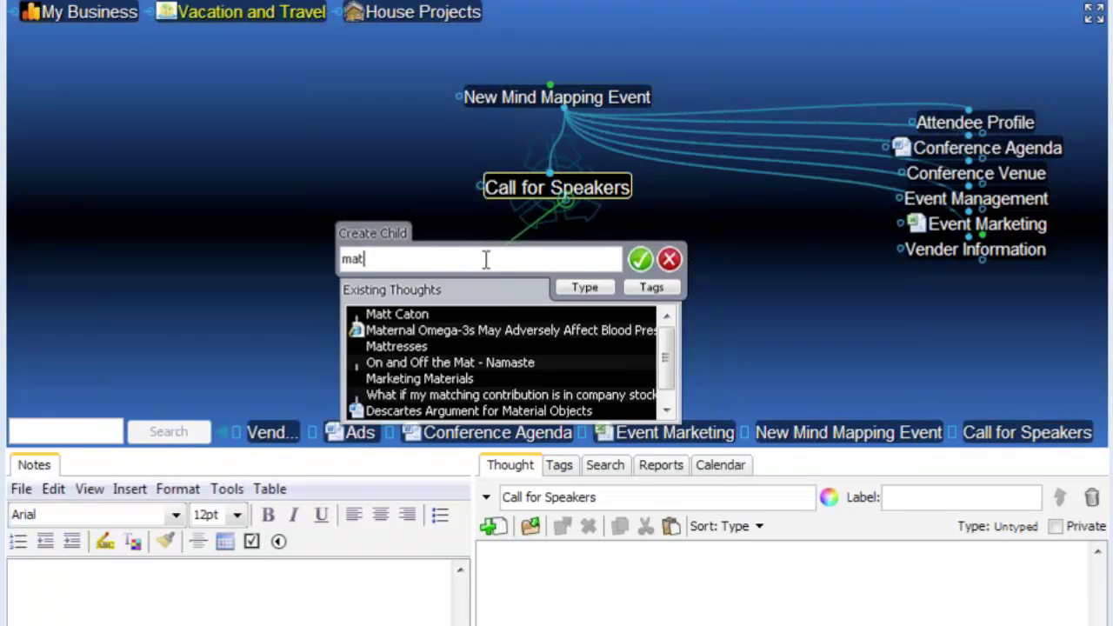
{"action": "left_click", "coordinate": [410, 315]}
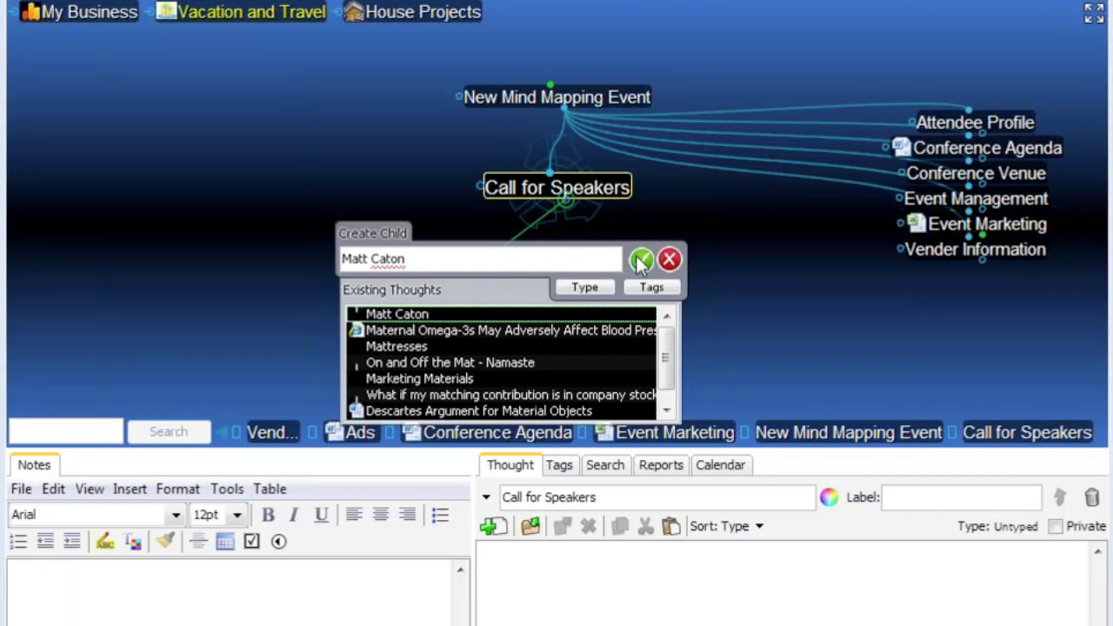
{"action": "left_click", "coordinate": [640, 260]}
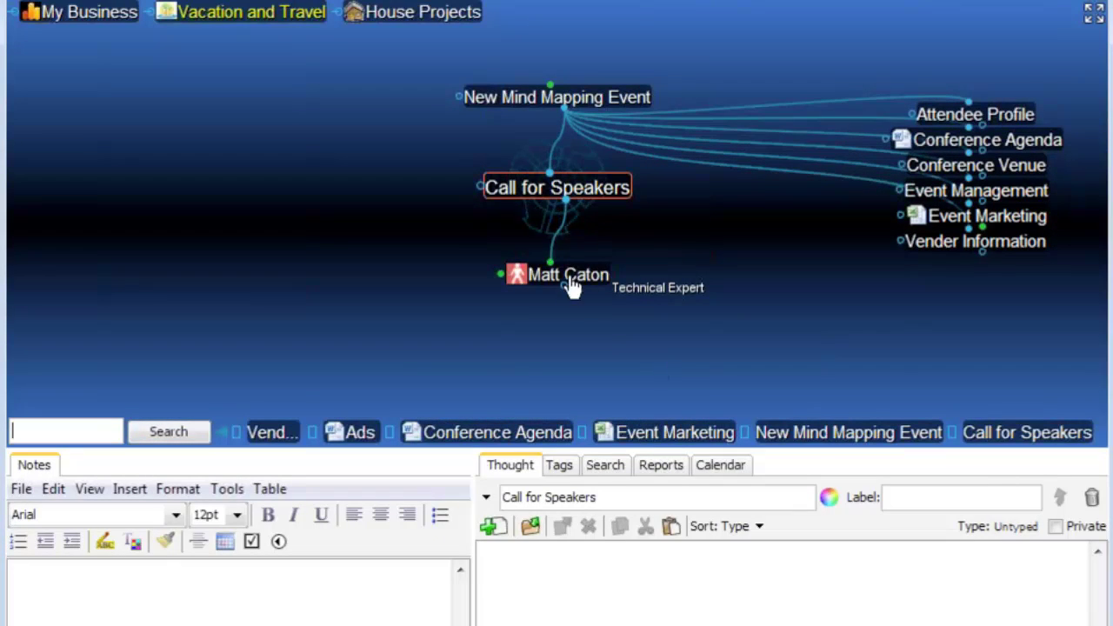
Examine the linked speaker's contact details and connections, and return to the New Mind Mapping Event thought.
{"action": "left_click", "coordinate": [572, 286]}
{"action": "left_click", "coordinate": [657, 291]}
{"action": "left_click", "coordinate": [595, 279]}
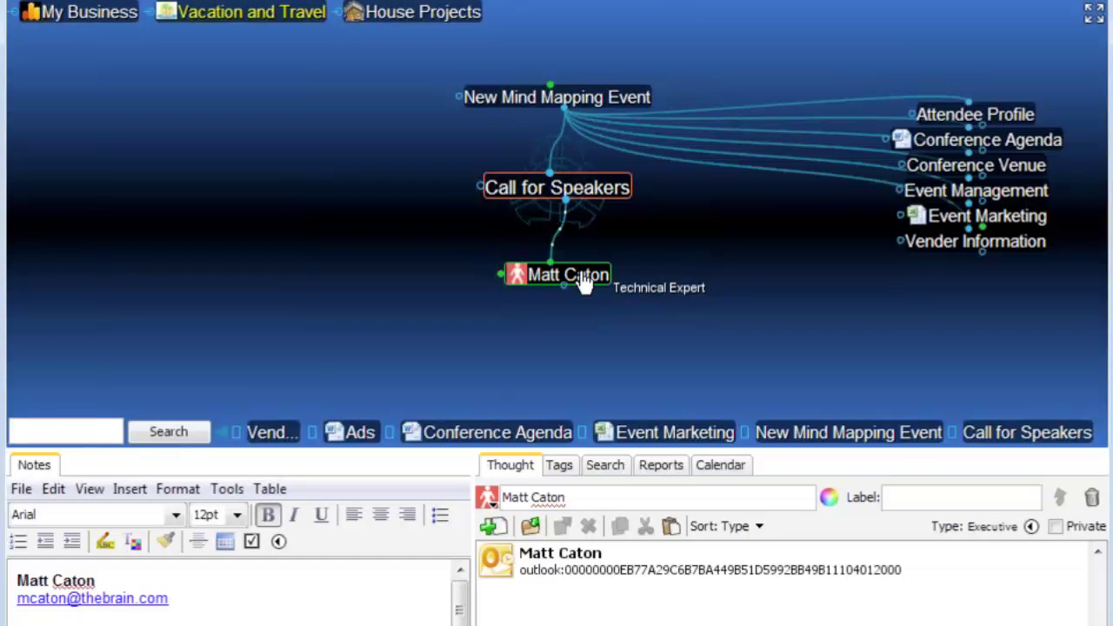
{"action": "left_click", "coordinate": [584, 280]}
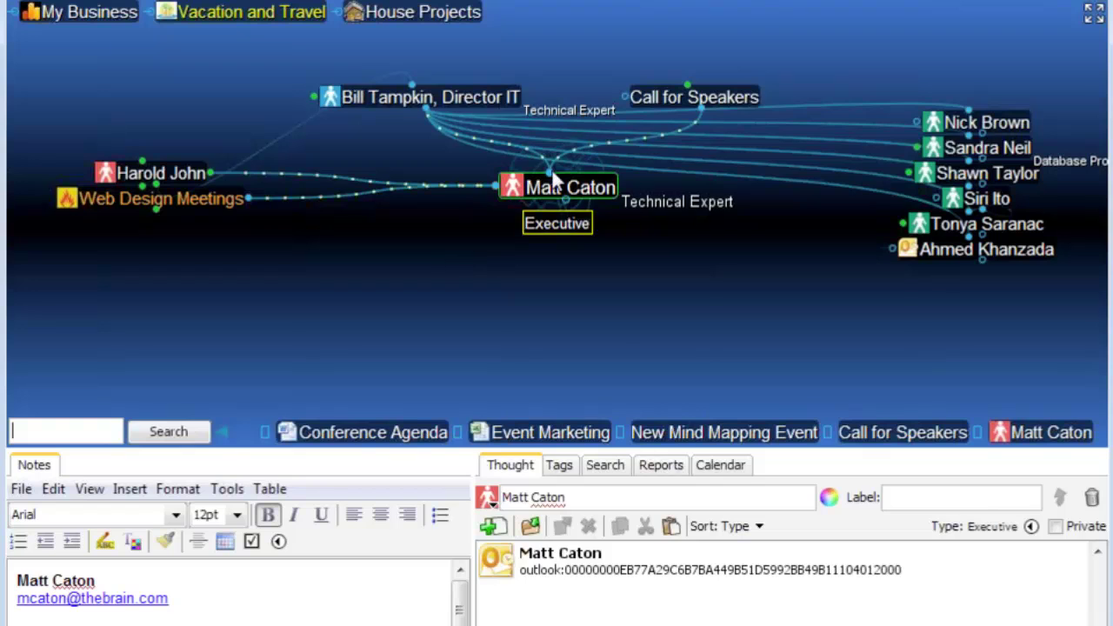
{"action": "left_click", "coordinate": [456, 115]}
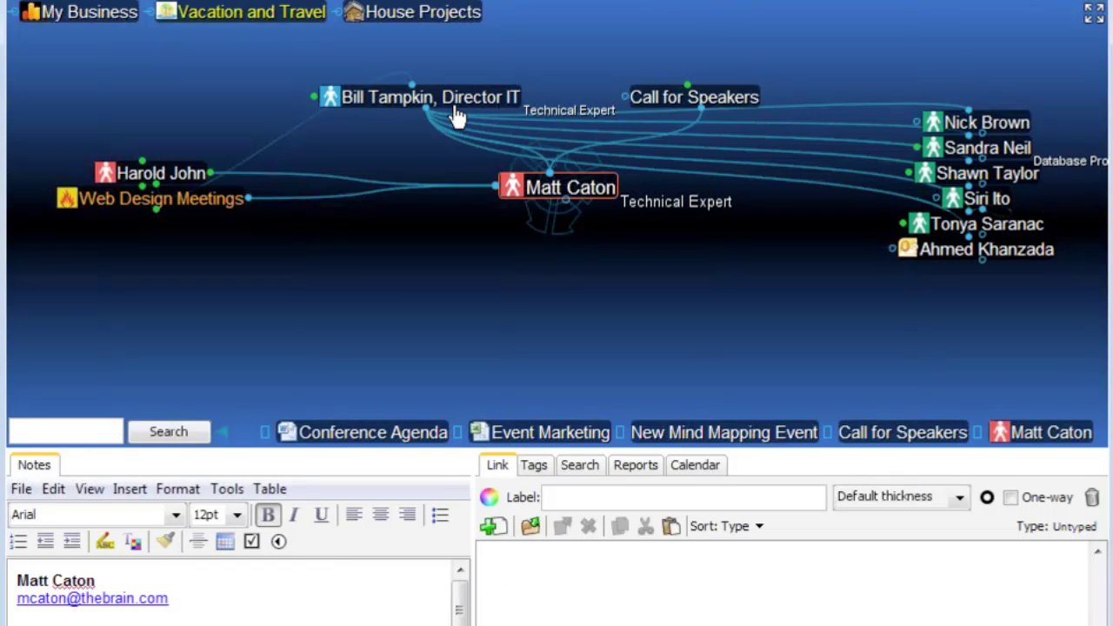
{"action": "left_click", "coordinate": [738, 98]}
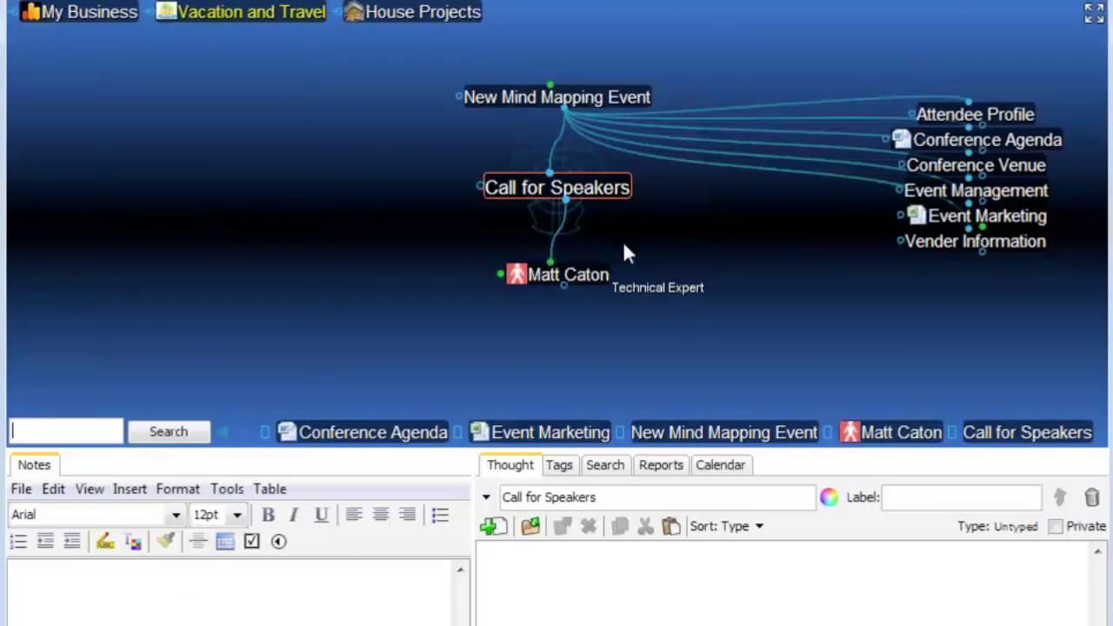
{"action": "left_click", "coordinate": [708, 120]}
{"action": "left_click", "coordinate": [600, 98]}
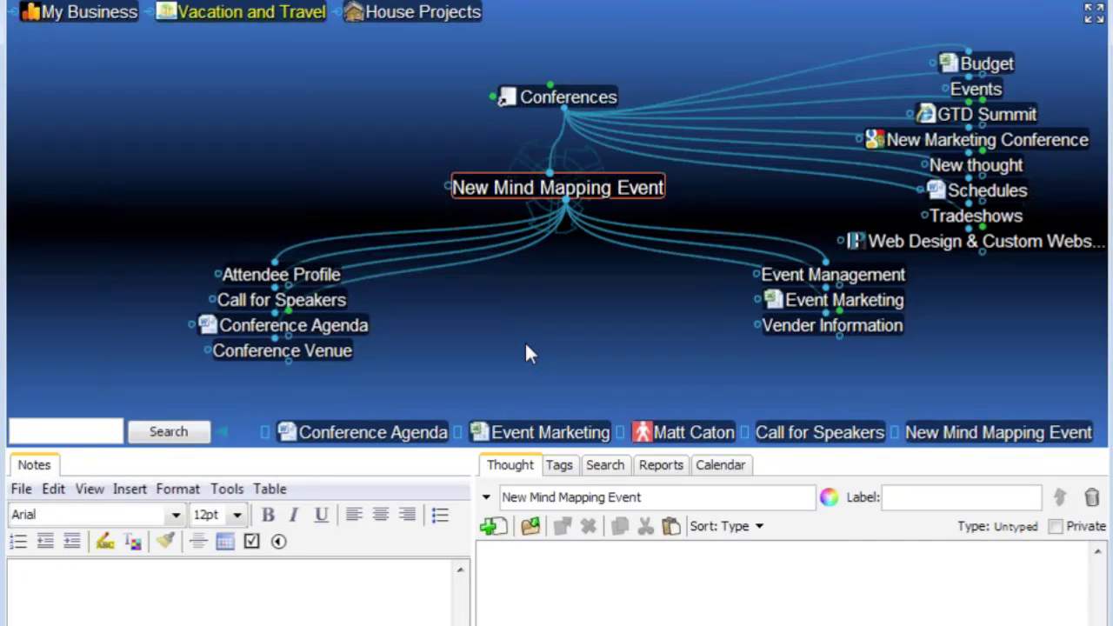
Pin the New Mind Mapping Event thought and link the existing My Latest Preoccupations thought as its parent.
{"action": "right_click", "coordinate": [611, 199]}
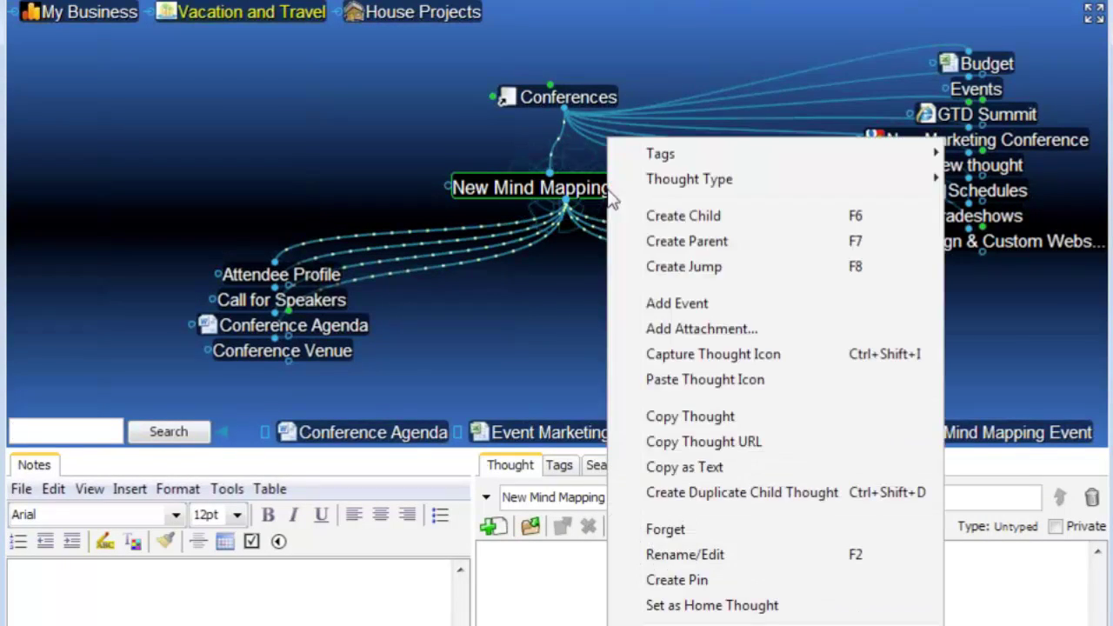
{"action": "left_click", "coordinate": [677, 580]}
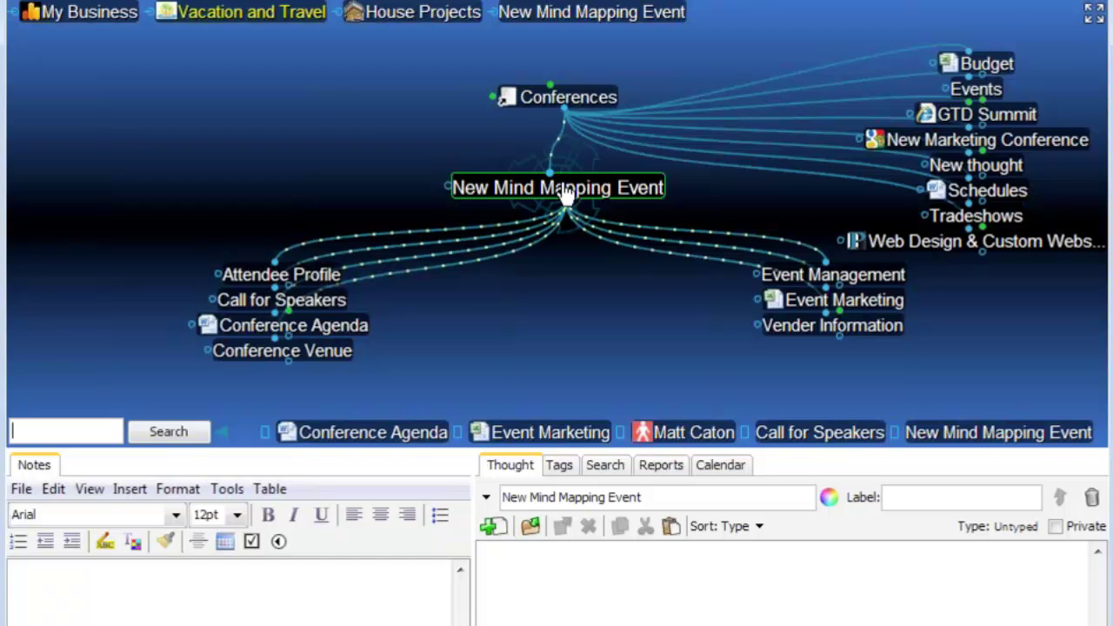
{"action": "left_click_drag", "start_coordinate": [565, 193], "coordinate": [422, 117]}
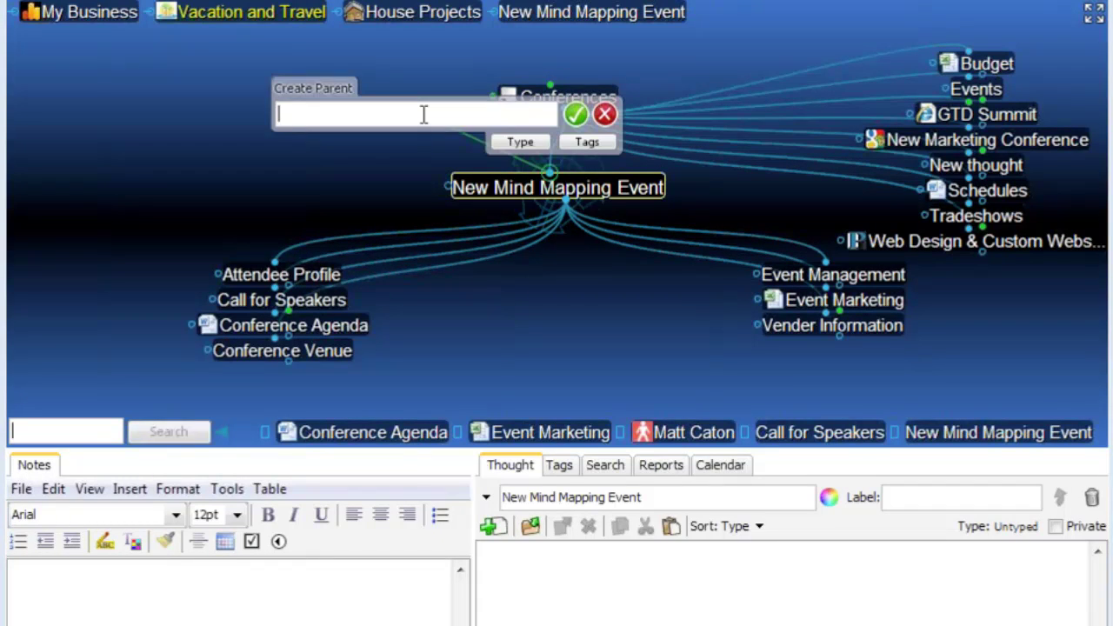
{"action": "type", "text": "my pr"}
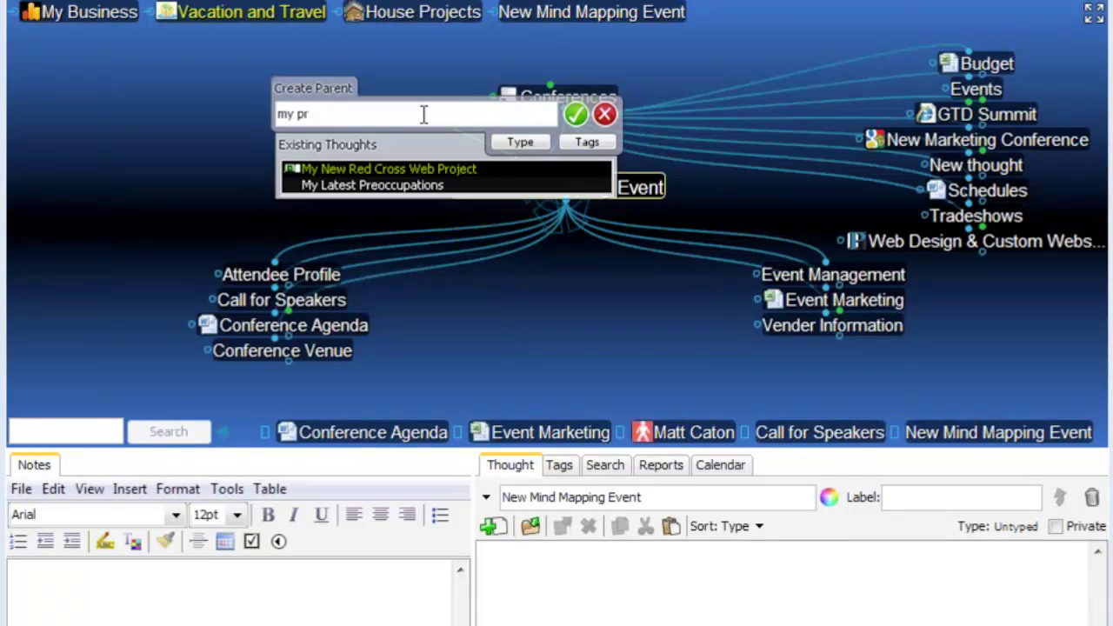
{"action": "left_click", "coordinate": [385, 186]}
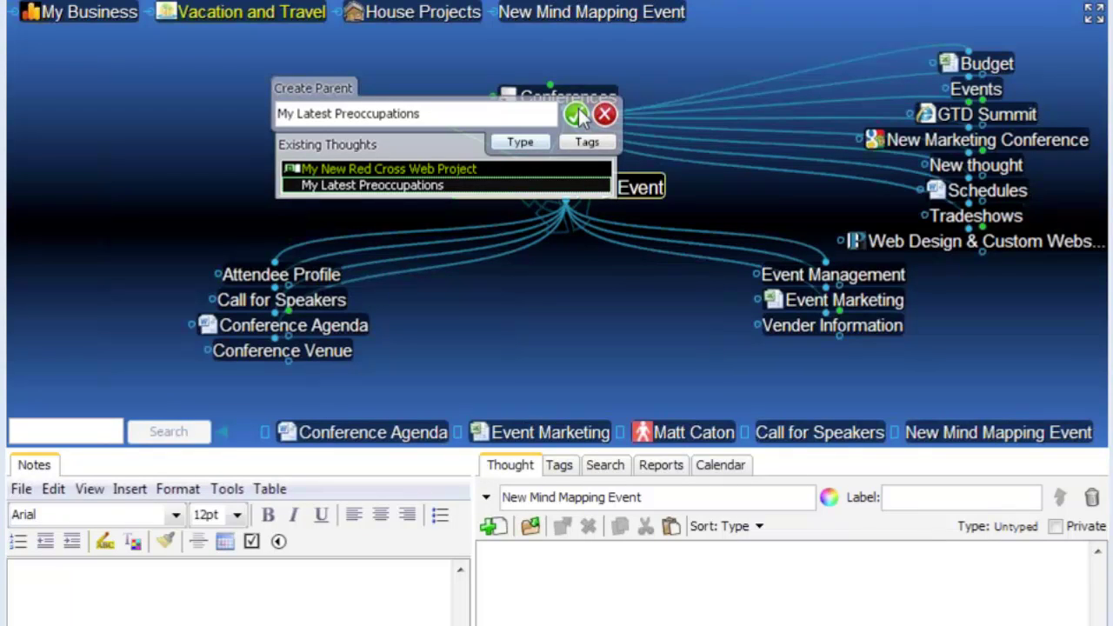
{"action": "left_click", "coordinate": [570, 110]}
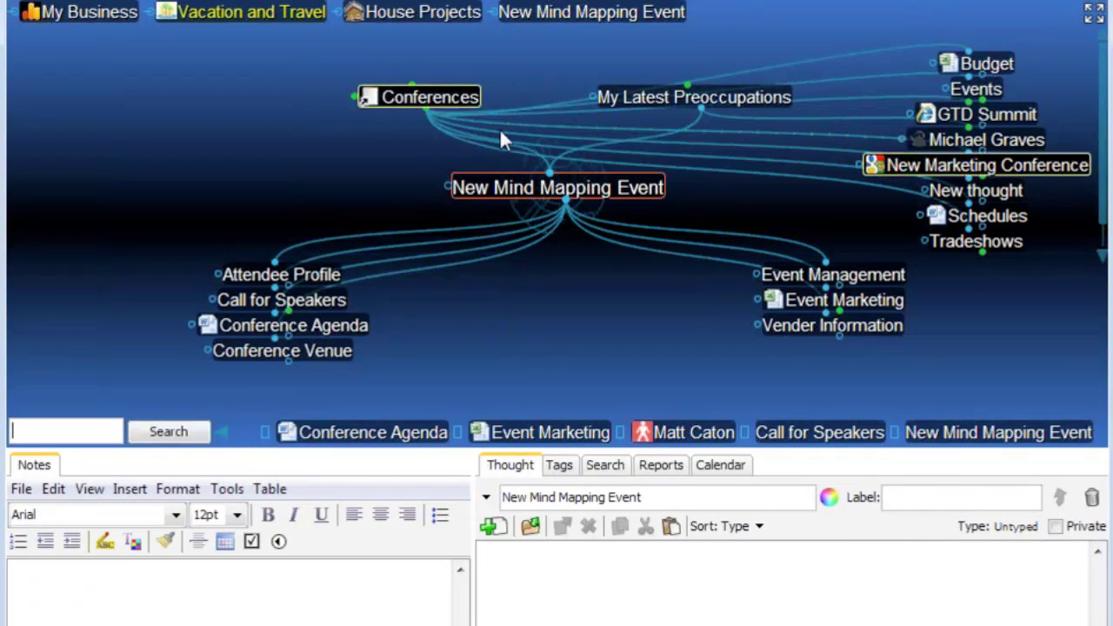
Link the pinned New Mind Mapping Event as a child of My Business's 10,000 feet Current Projects thought, and return to the event thought.
{"action": "left_click", "coordinate": [77, 26]}
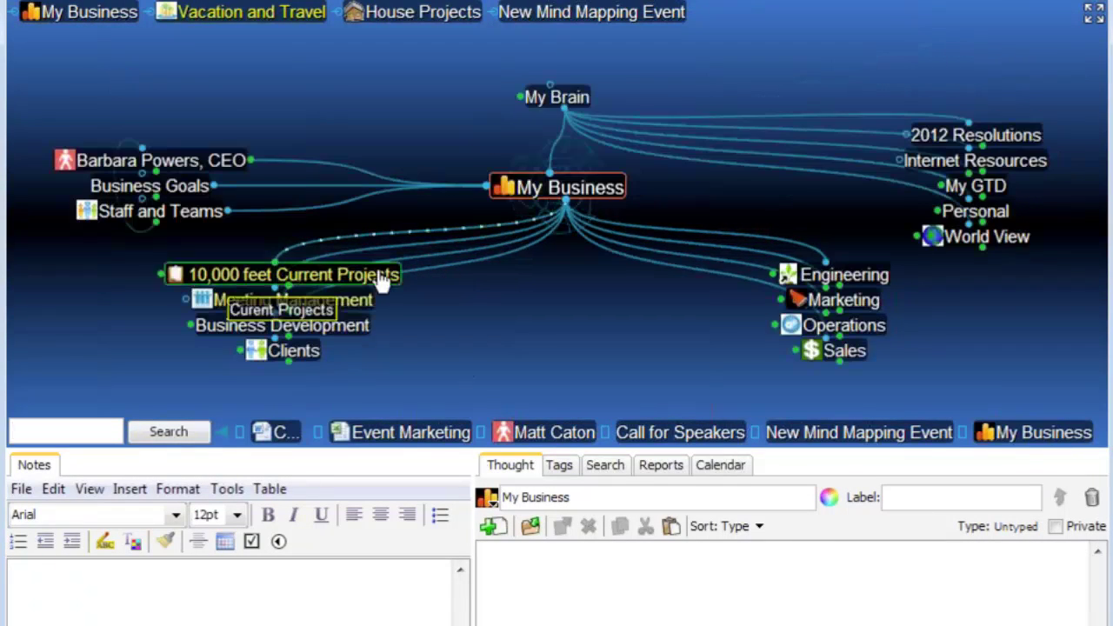
{"action": "left_click", "coordinate": [379, 274]}
{"action": "left_click", "coordinate": [379, 275]}
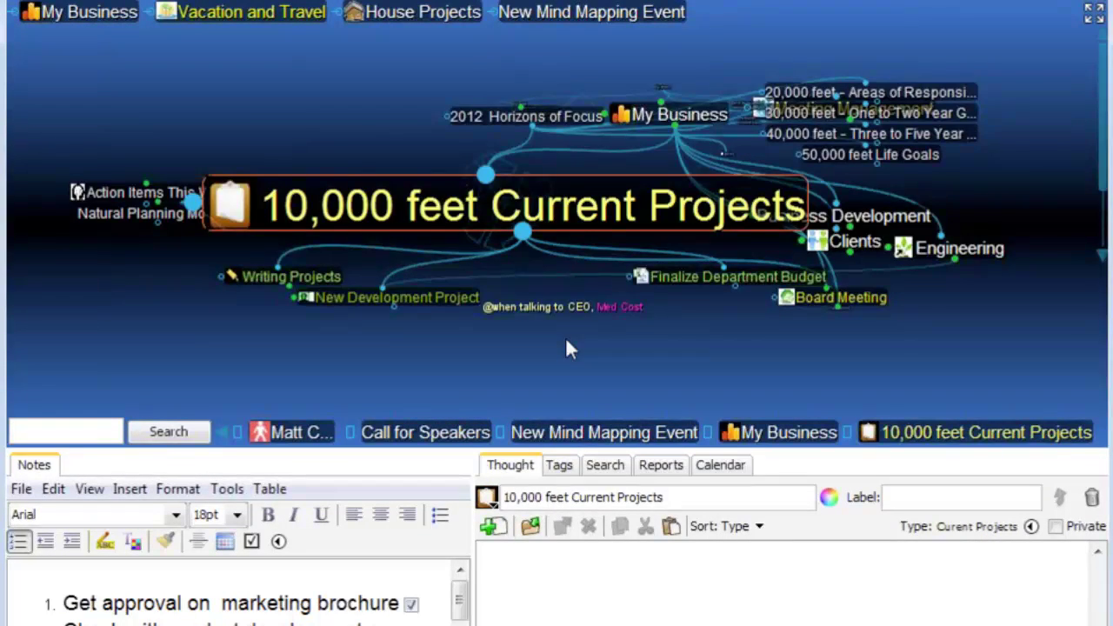
{"action": "left_click_drag", "start_coordinate": [598, 343], "coordinate": [598, 432]}
{"action": "left_click", "coordinate": [837, 302]}
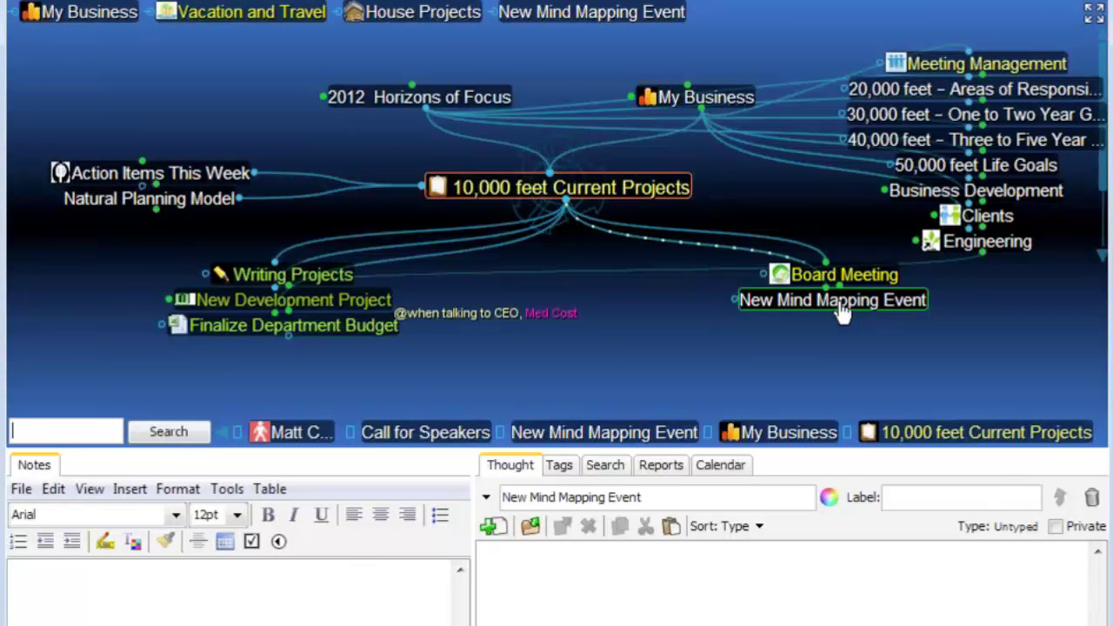
{"action": "left_click", "coordinate": [842, 311]}
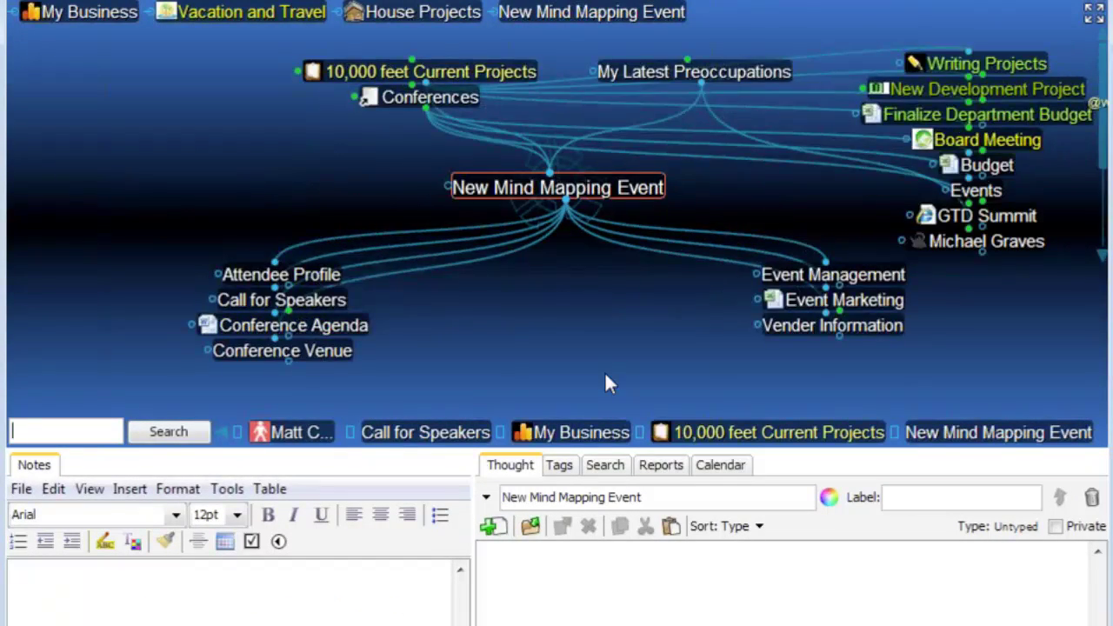
Assign the Urgent and Important thought type to New Mind Mapping Event.
{"action": "right_click", "coordinate": [624, 195]}
{"action": "mouse_move", "coordinate": [641, 189]}
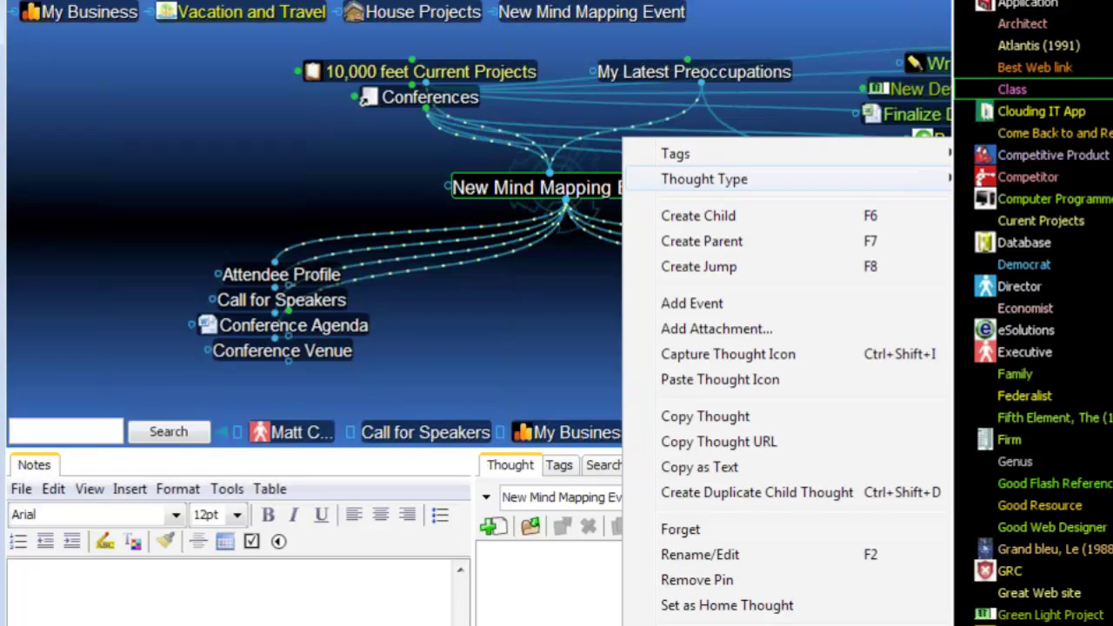
{"action": "scroll", "coordinate": [1033, 174], "scroll_direction": "down", "scroll_amount": 4}
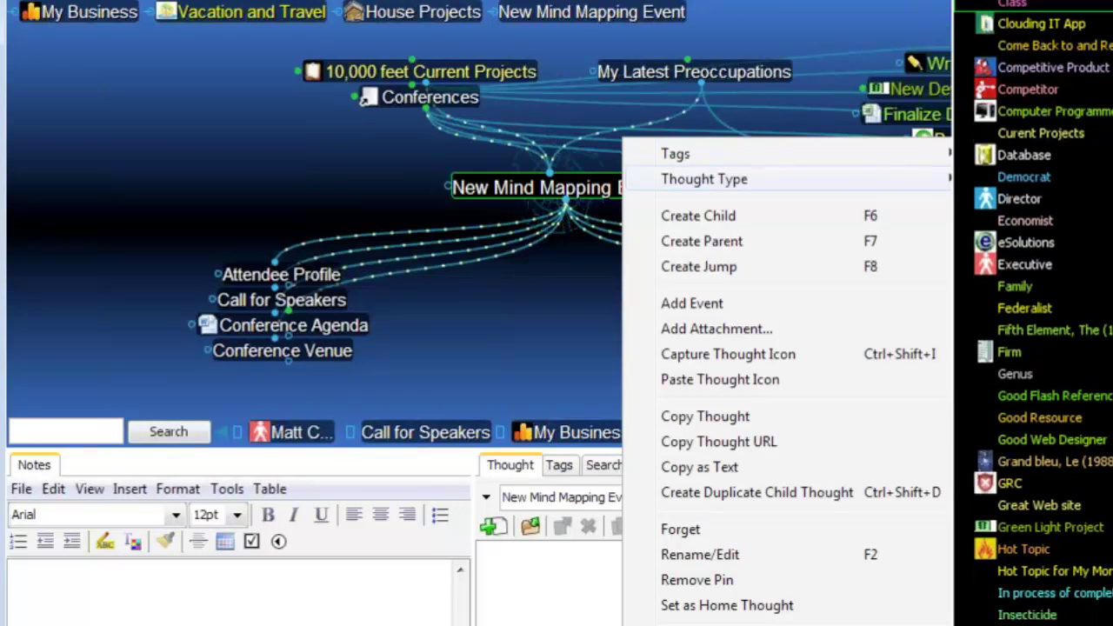
{"action": "scroll", "coordinate": [1035, 374], "scroll_direction": "down", "scroll_amount": 6}
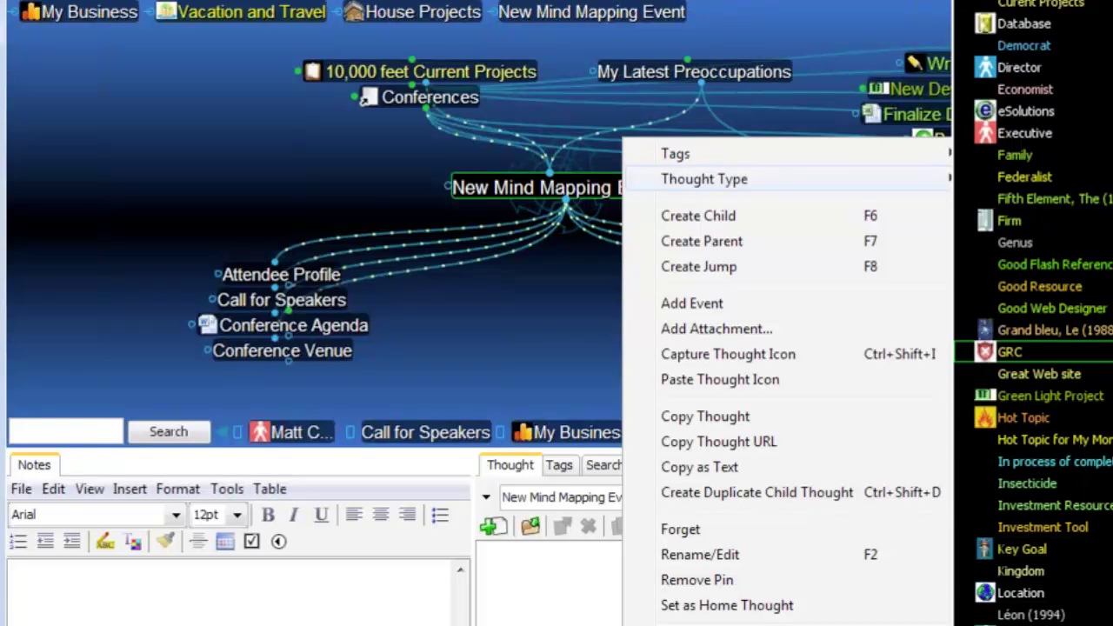
{"action": "scroll", "coordinate": [1035, 313], "scroll_direction": "down", "scroll_amount": 9}
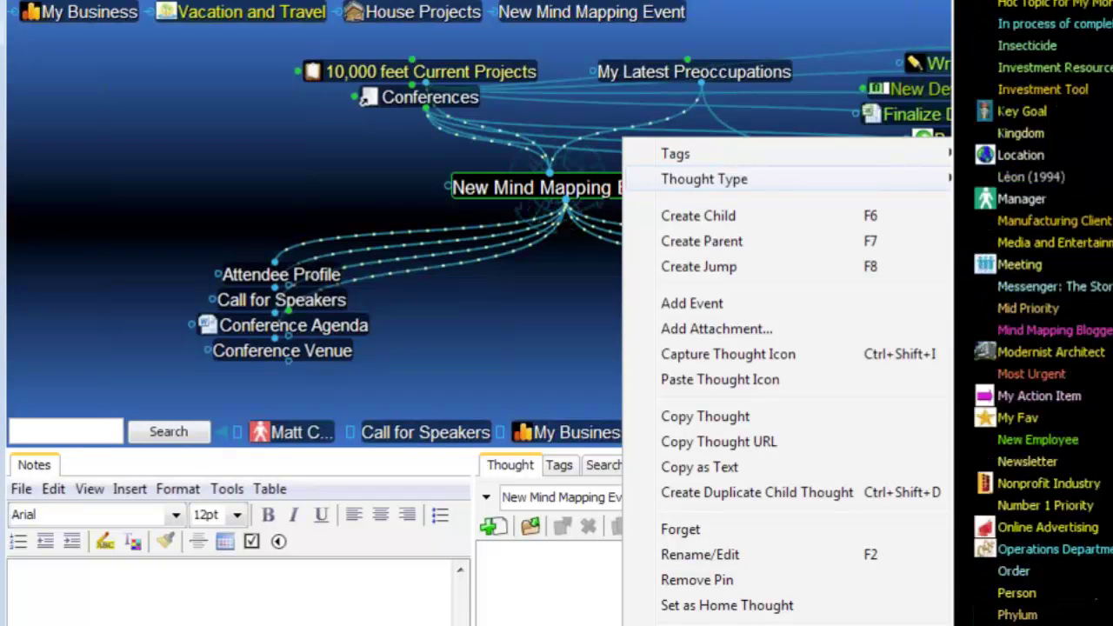
{"action": "scroll", "coordinate": [1035, 313], "scroll_direction": "down", "scroll_amount": 2}
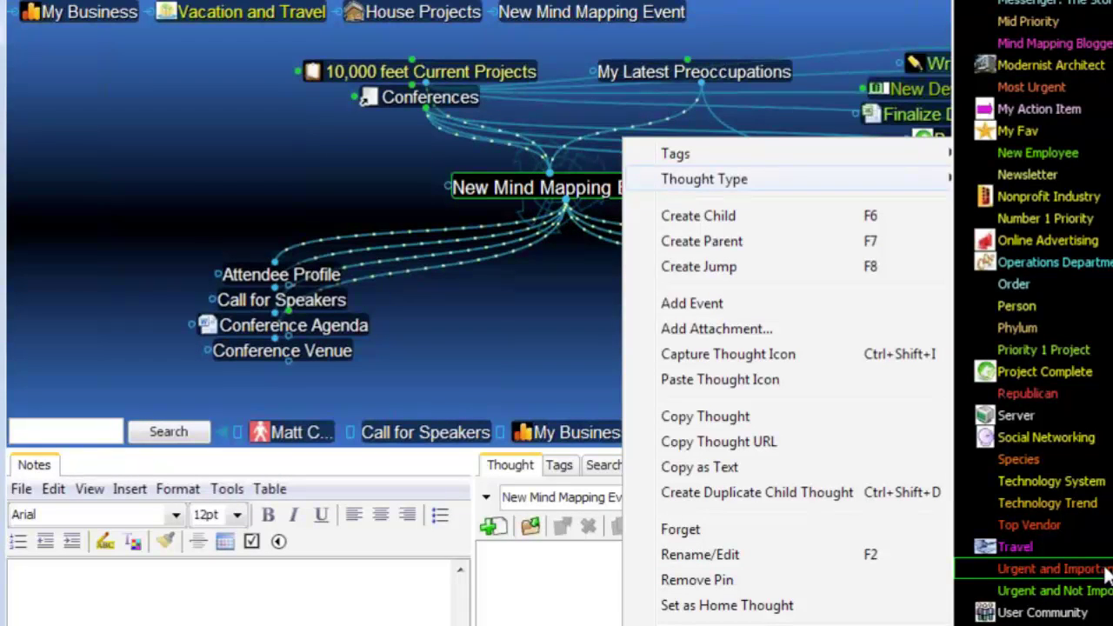
{"action": "left_click", "coordinate": [1053, 569]}
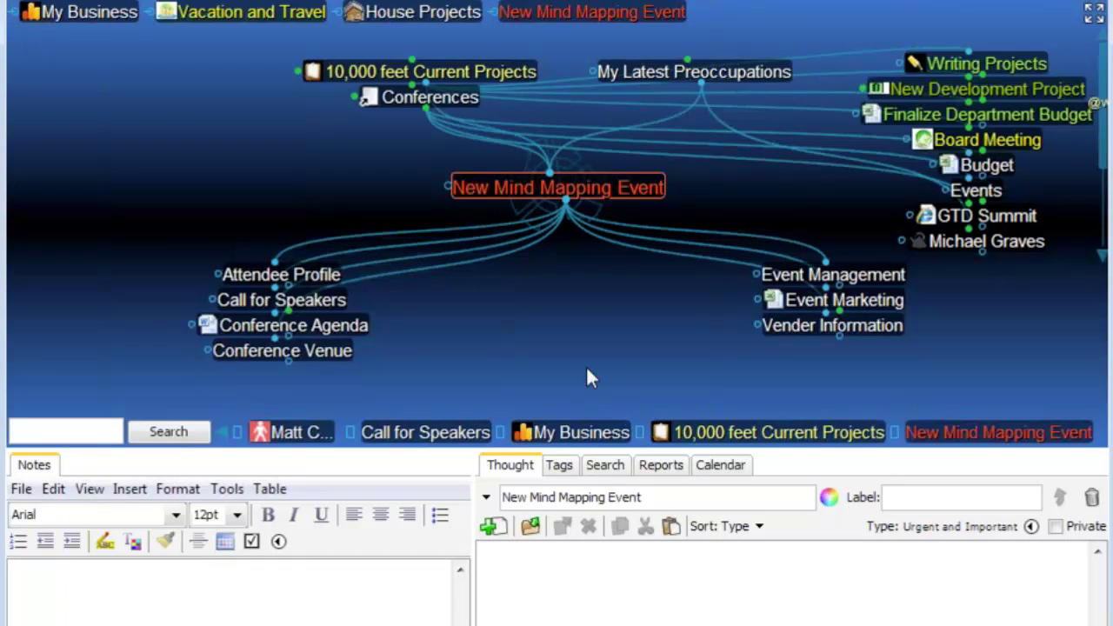
Go to the Travel thought and examine its Airlines, Car Rental and Train branches.
{"action": "mouse_move", "coordinate": [584, 197]}
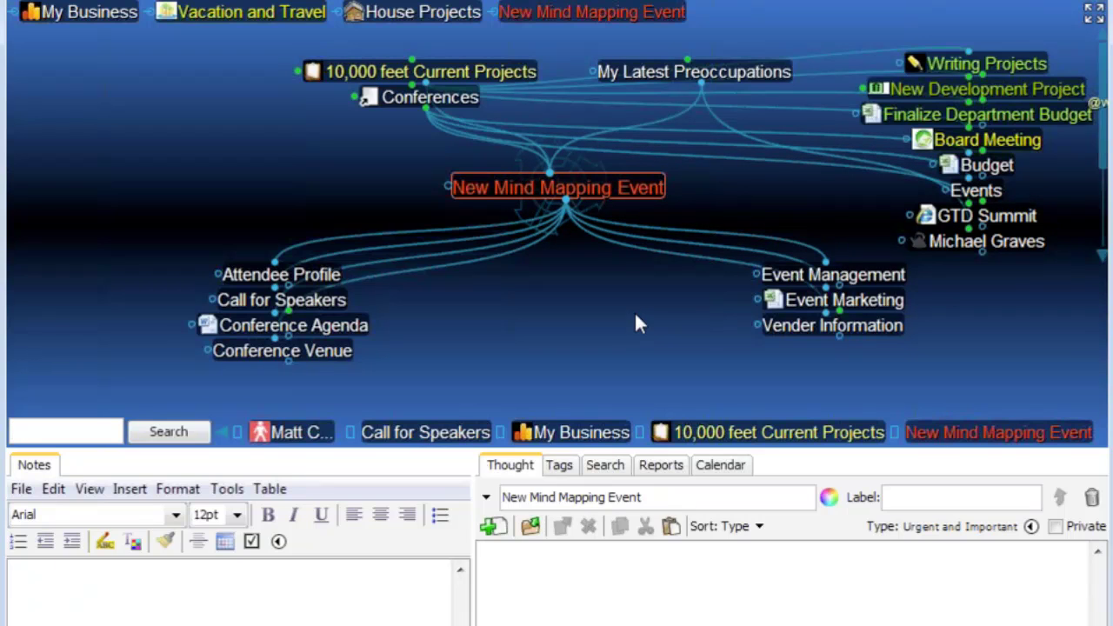
{"action": "left_click", "coordinate": [311, 16]}
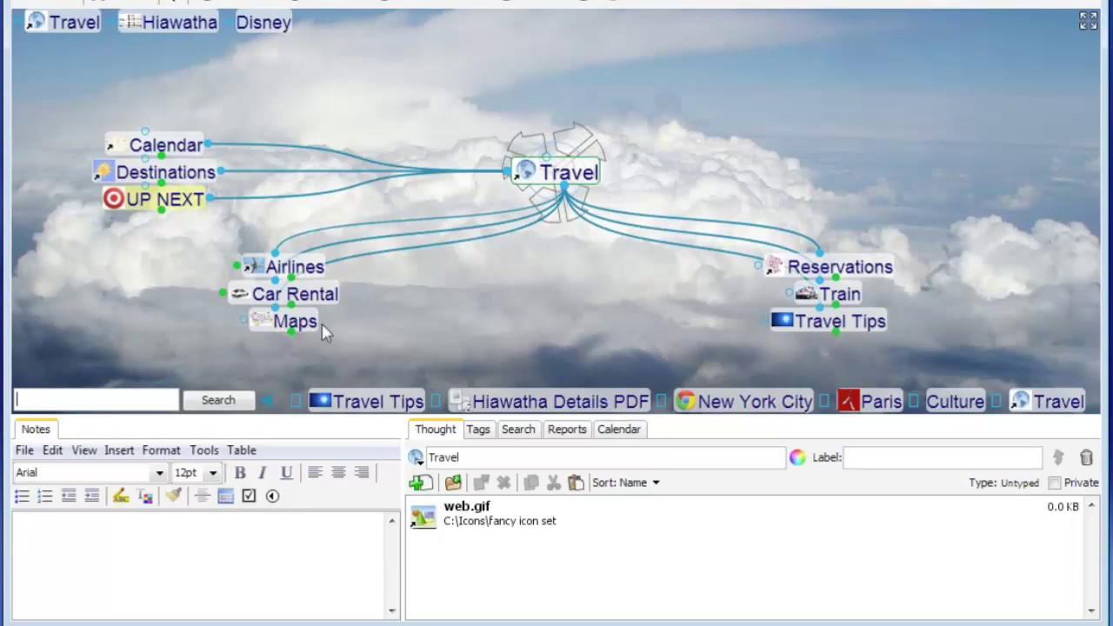
{"action": "left_click", "coordinate": [311, 267]}
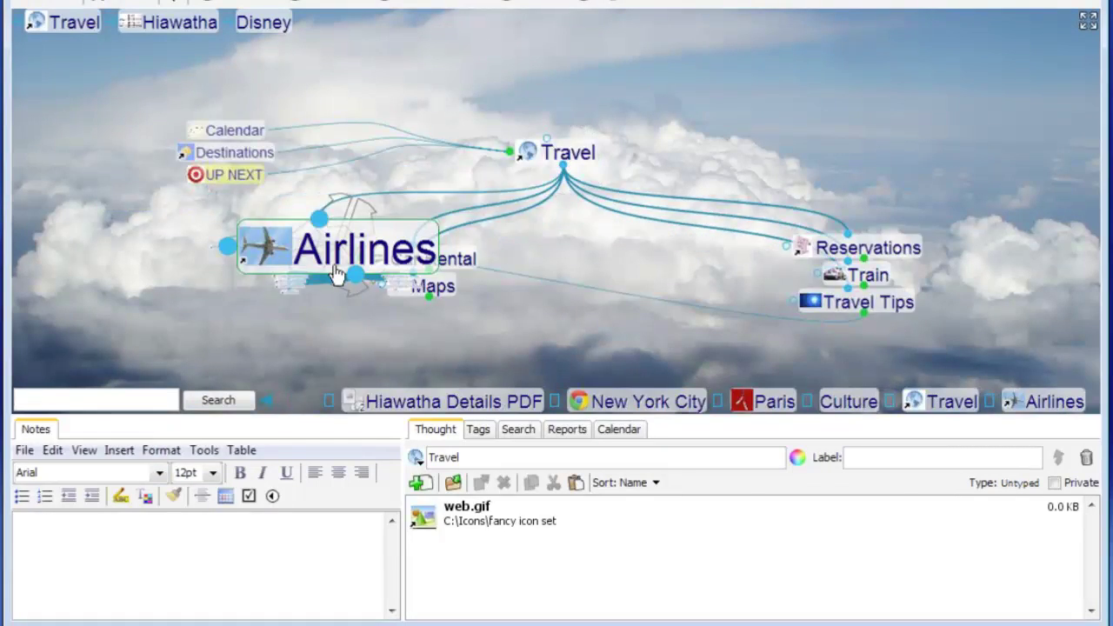
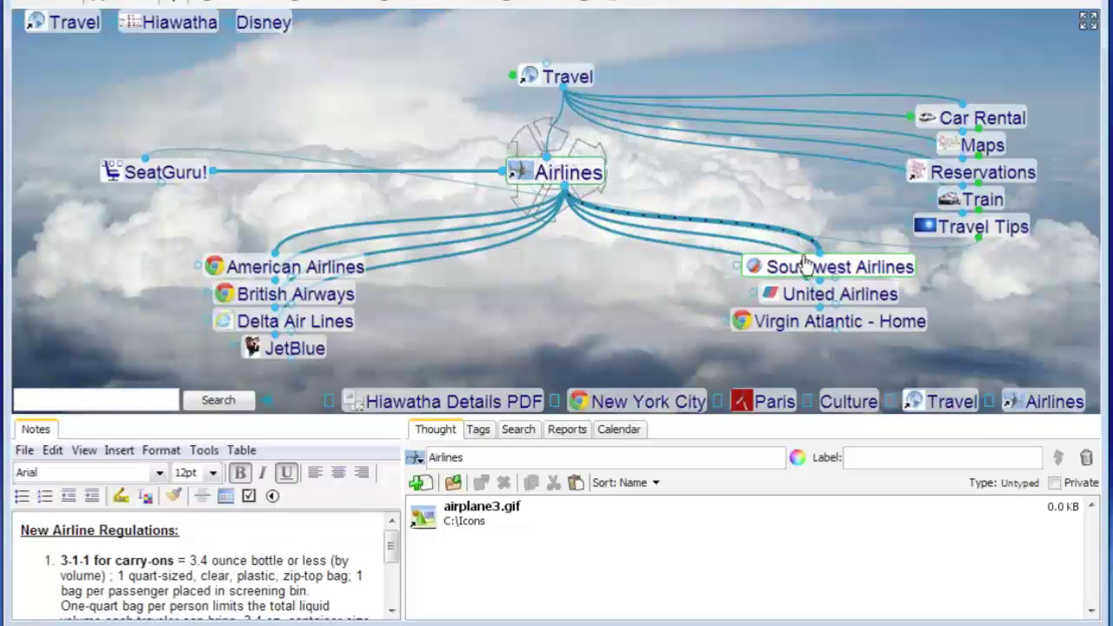
{"action": "left_click", "coordinate": [993, 119]}
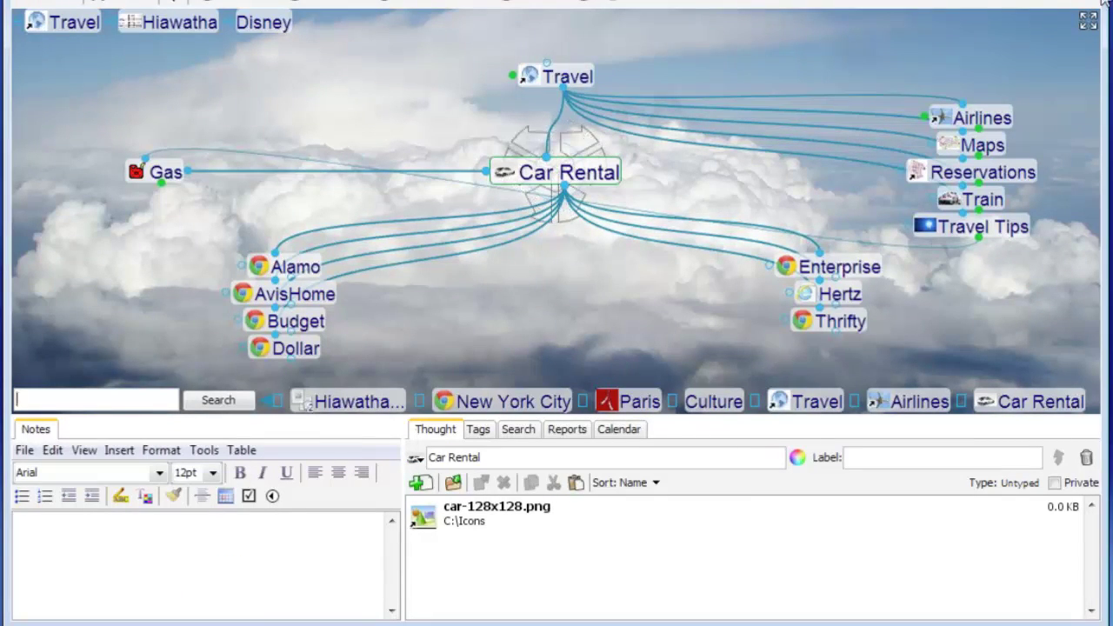
{"action": "left_click", "coordinate": [982, 200]}
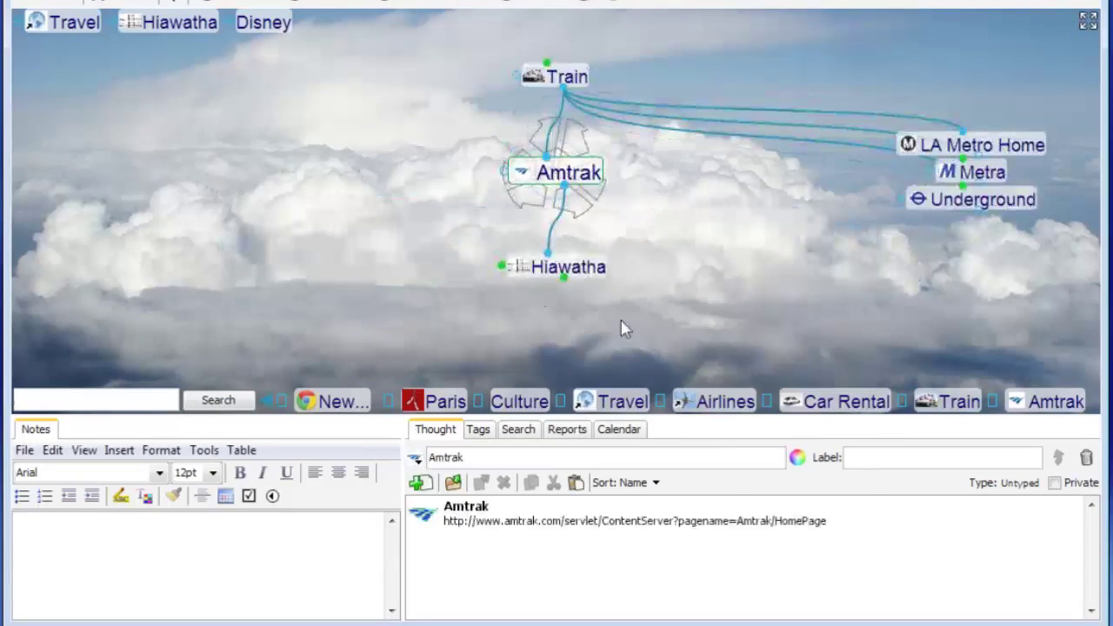
Examine the Hiawatha thought under Amtrak and the attachments of its Hiawatha Details PDF child, and return to Hiawatha.
{"action": "left_click", "coordinate": [600, 270]}
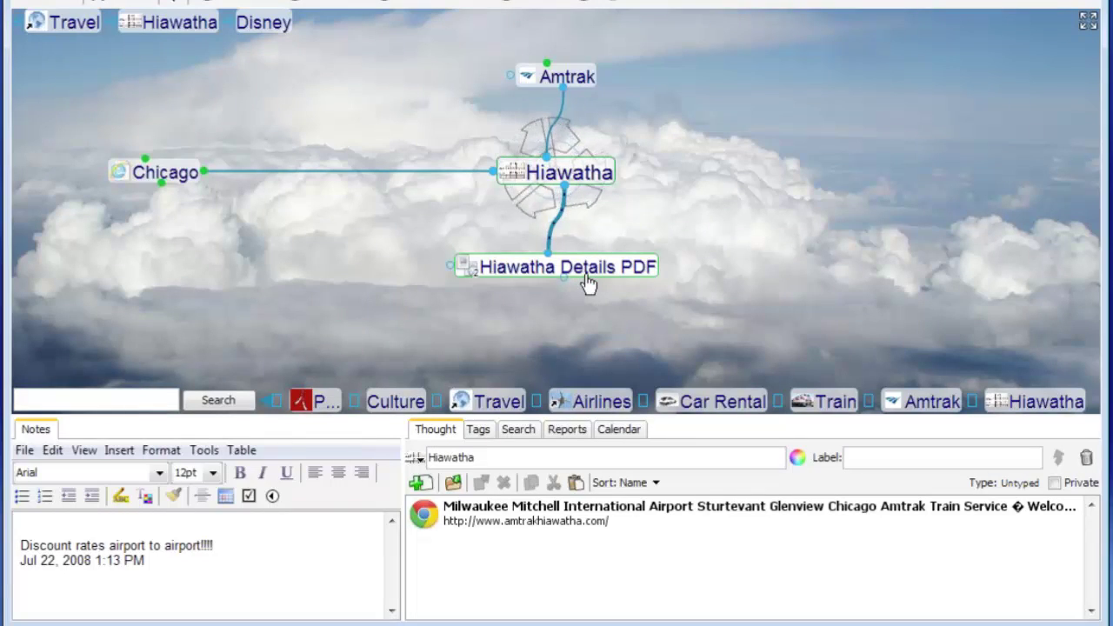
{"action": "mouse_move", "coordinate": [518, 185]}
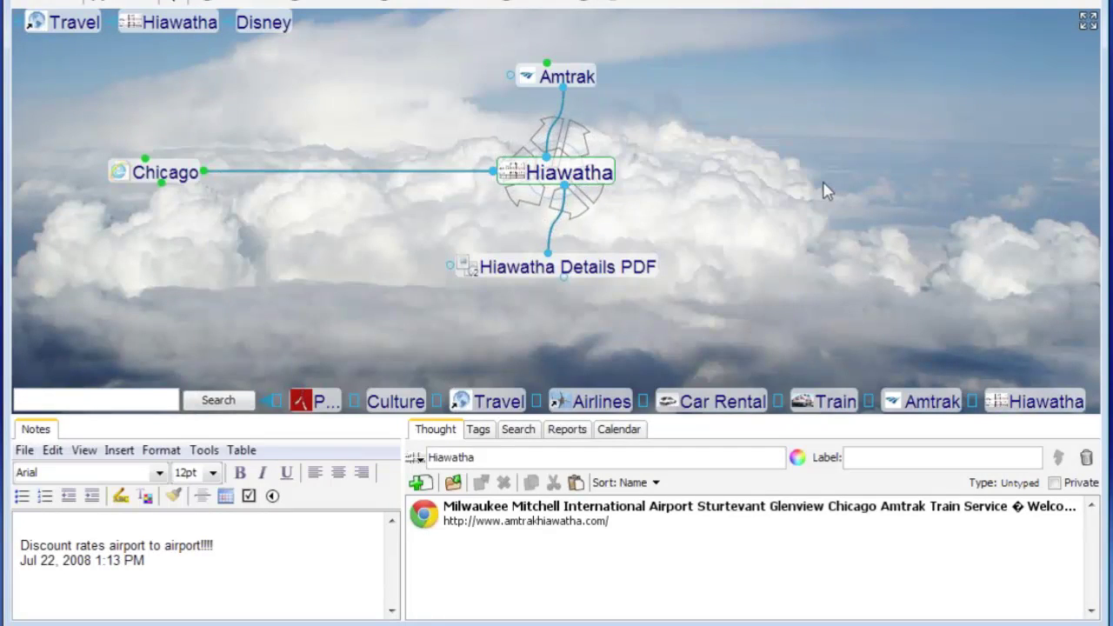
{"action": "left_click", "coordinate": [608, 270]}
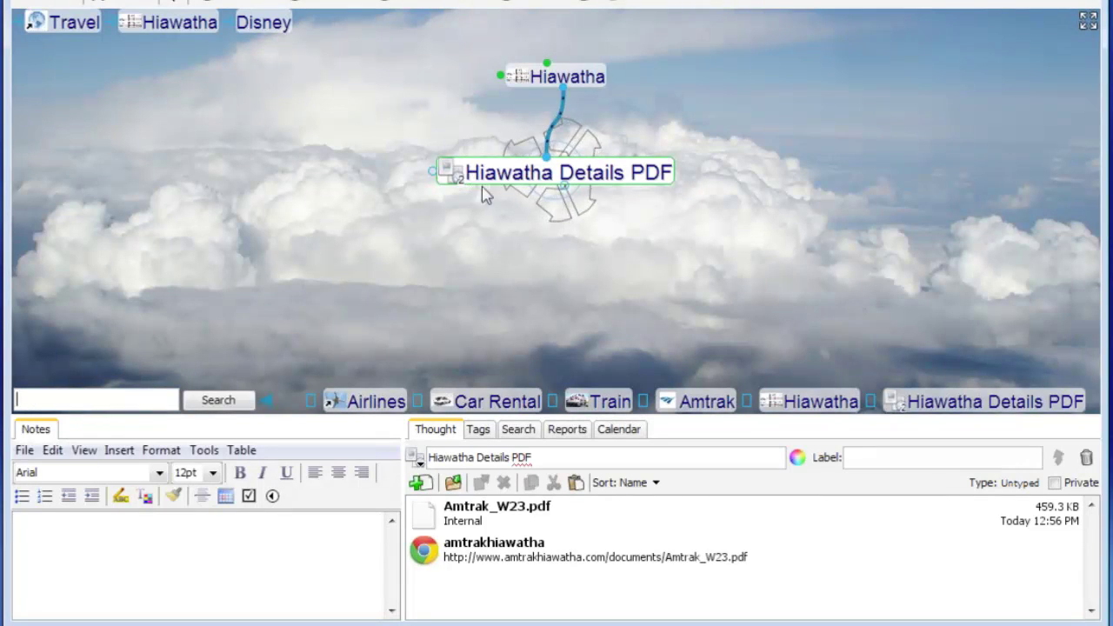
{"action": "left_click", "coordinate": [566, 79]}
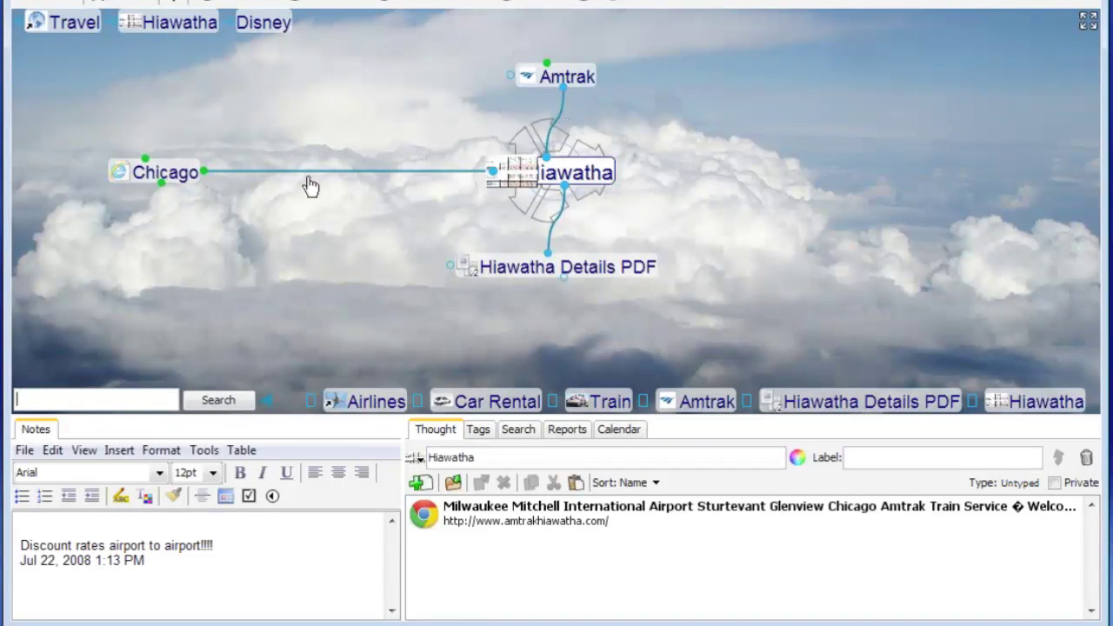
Examine the Chicago thought and the gas price web page attached to its linked Gas thought, and return to Chicago.
{"action": "left_click", "coordinate": [187, 174]}
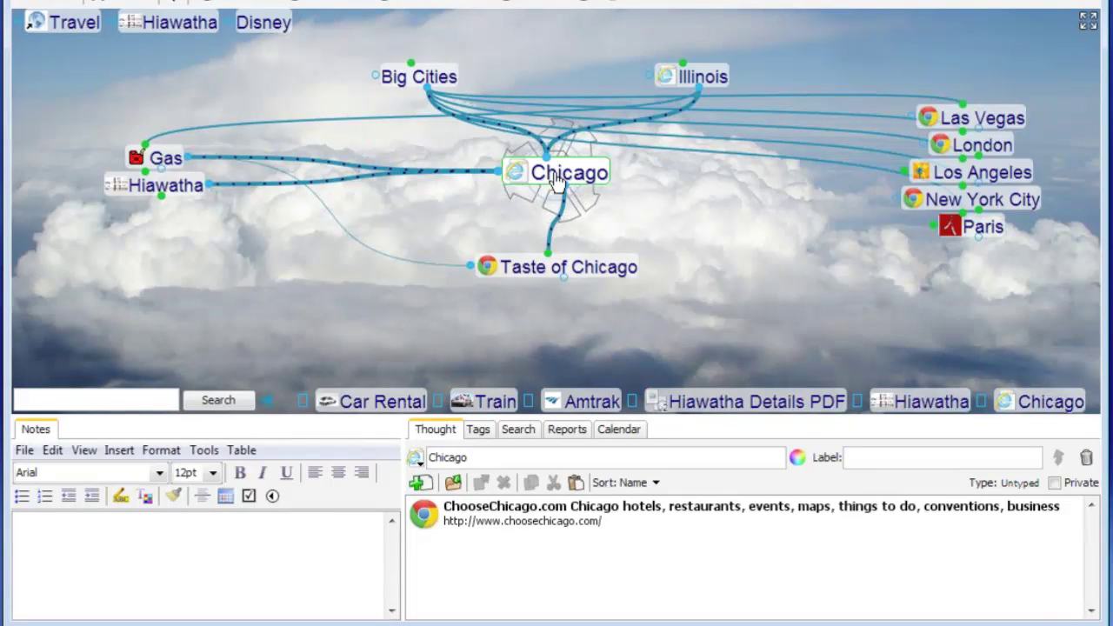
{"action": "left_click", "coordinate": [165, 159]}
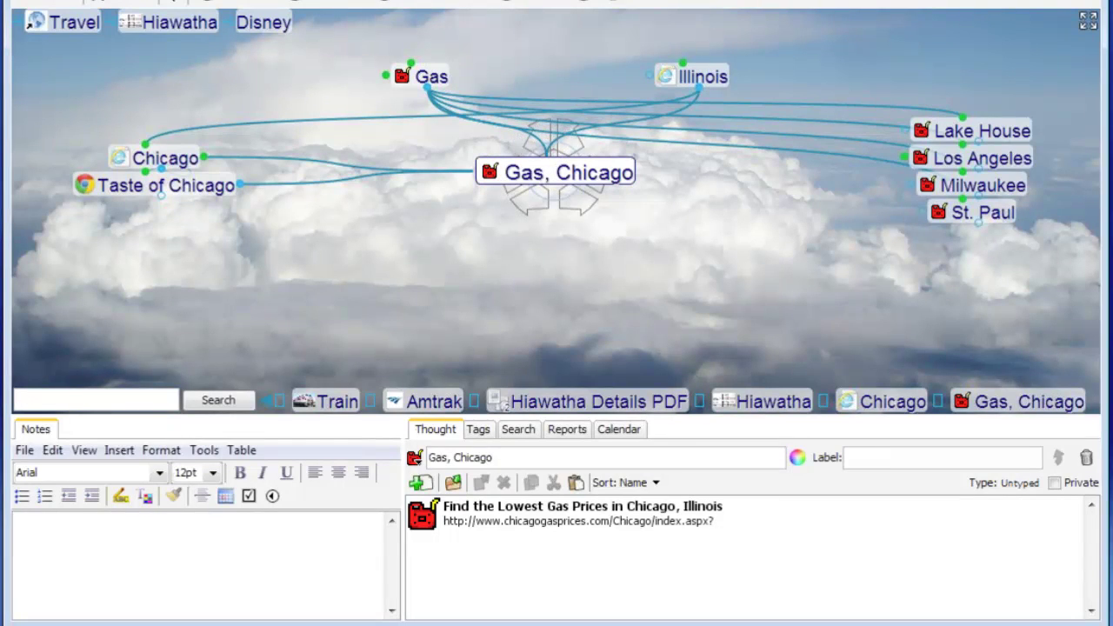
{"action": "left_click", "coordinate": [511, 213]}
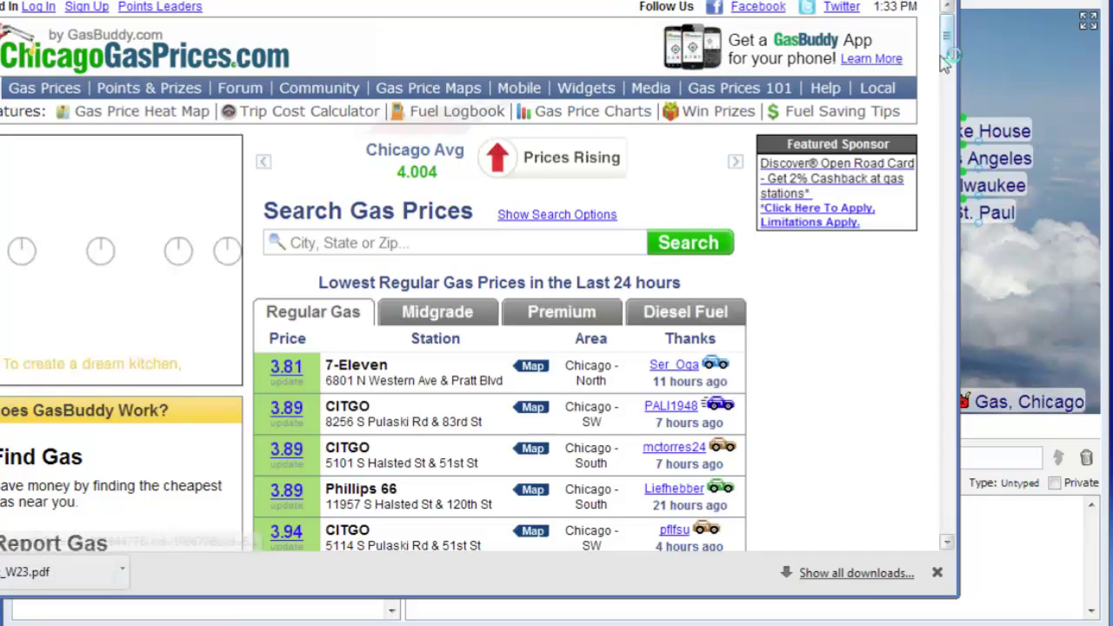
{"action": "scroll", "coordinate": [295, 407], "scroll_direction": "down", "scroll_amount": 3}
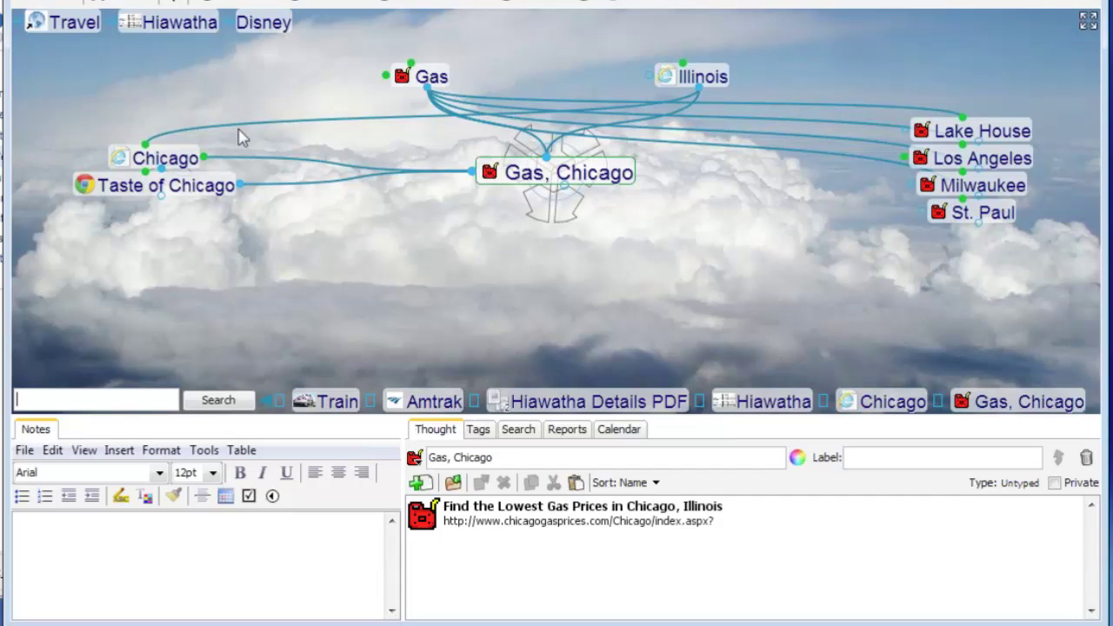
{"action": "left_click", "coordinate": [169, 160]}
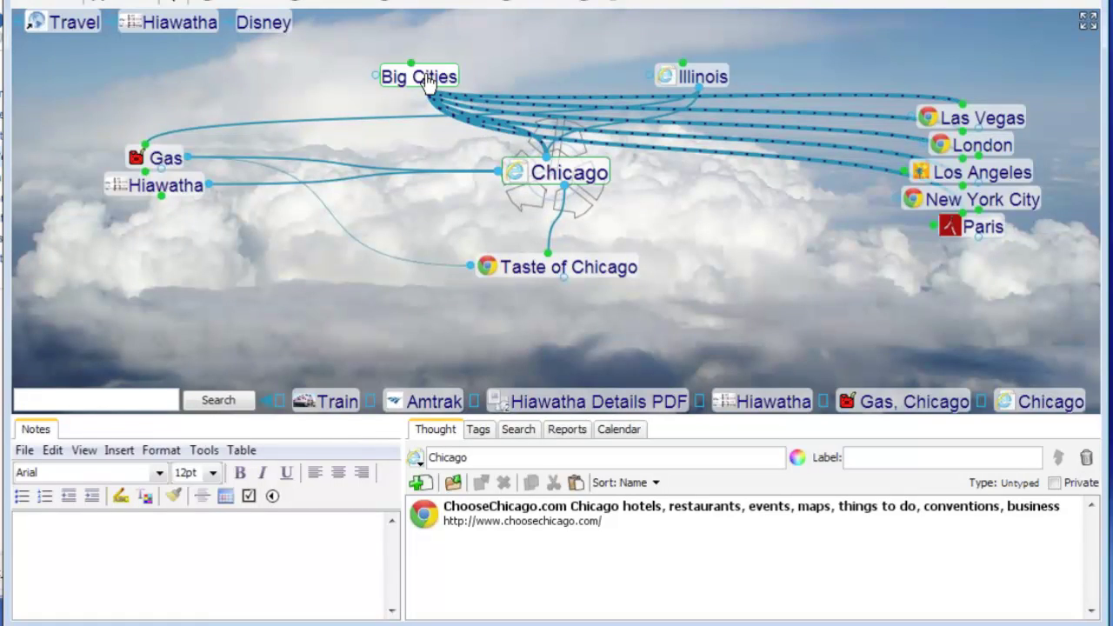
Navigate from Chicago through Big Cities, Destinations, Travel and UP NEXT to view the Disney thought.
{"action": "left_click", "coordinate": [427, 80]}
{"action": "left_click", "coordinate": [557, 87]}
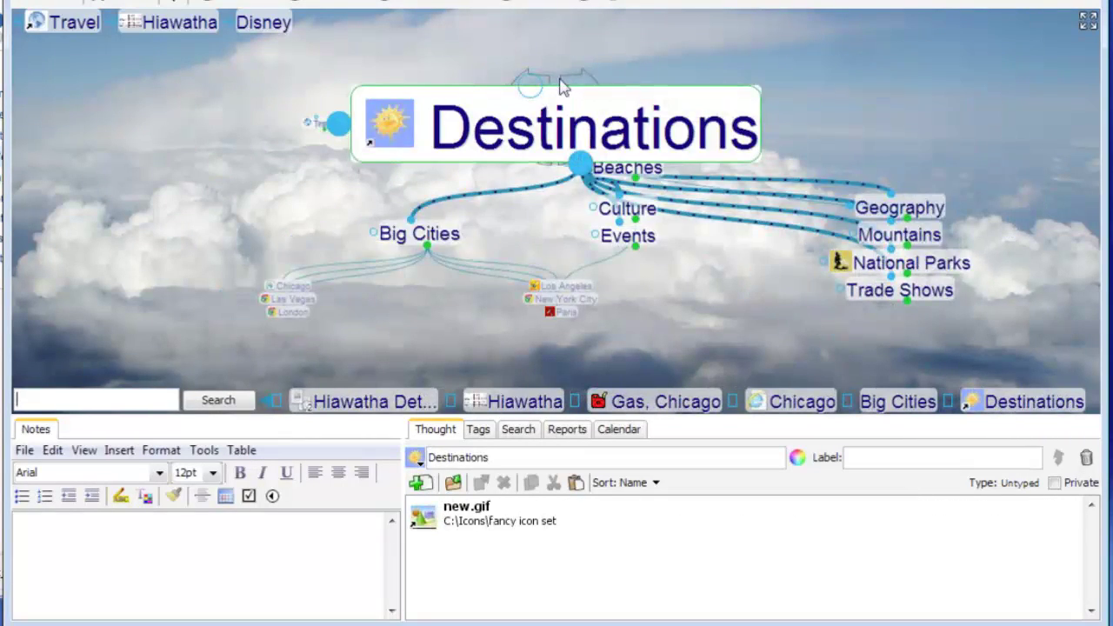
{"action": "left_click", "coordinate": [161, 171]}
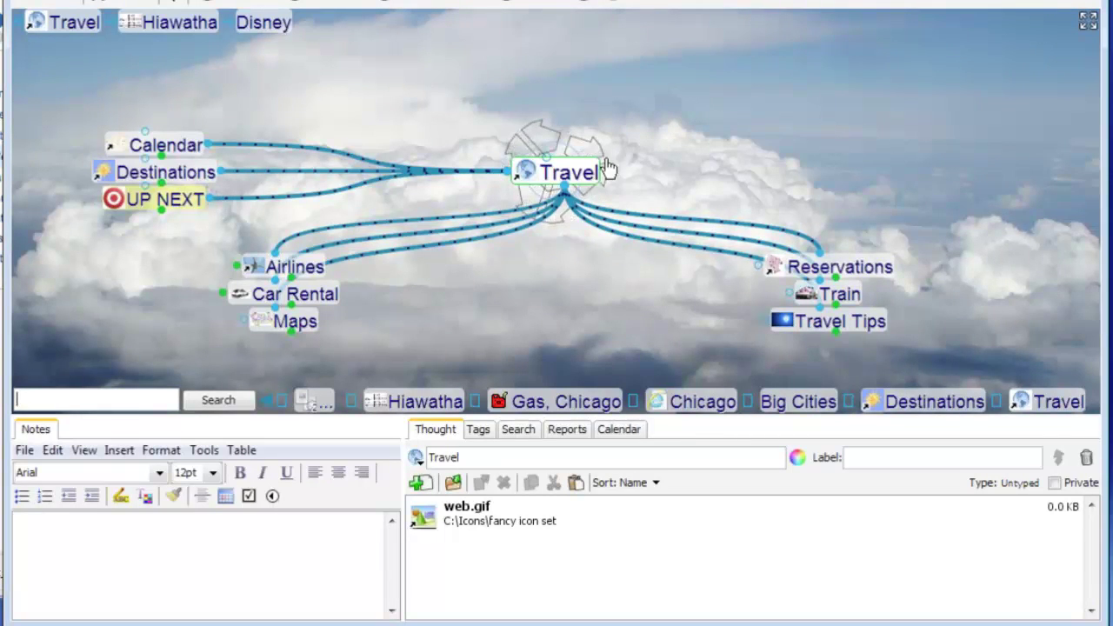
{"action": "left_click", "coordinate": [182, 204]}
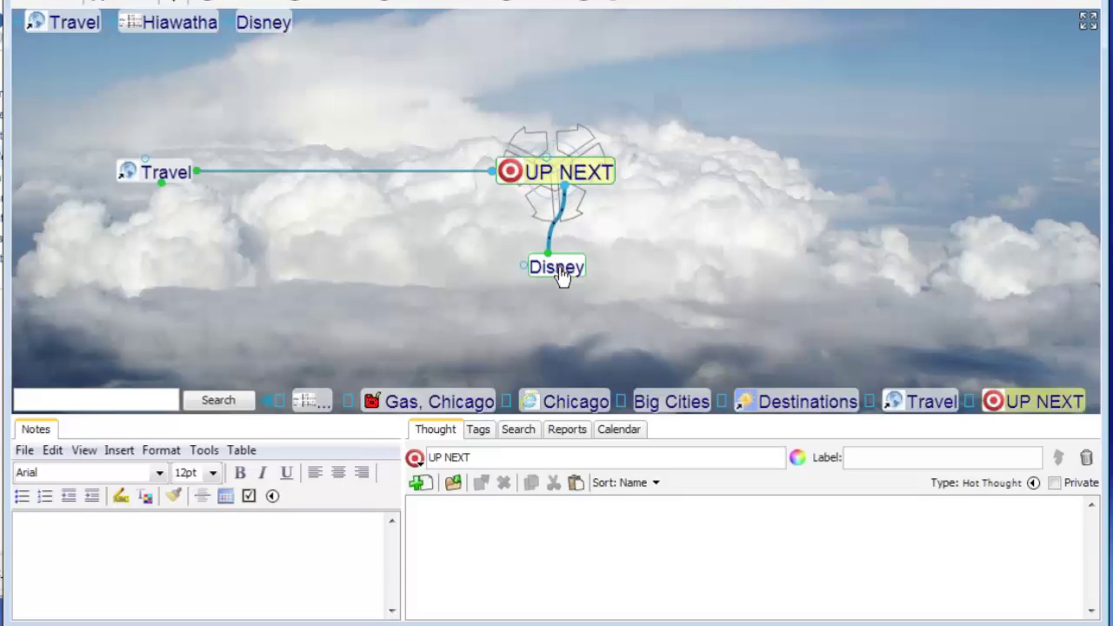
{"action": "left_click", "coordinate": [560, 270]}
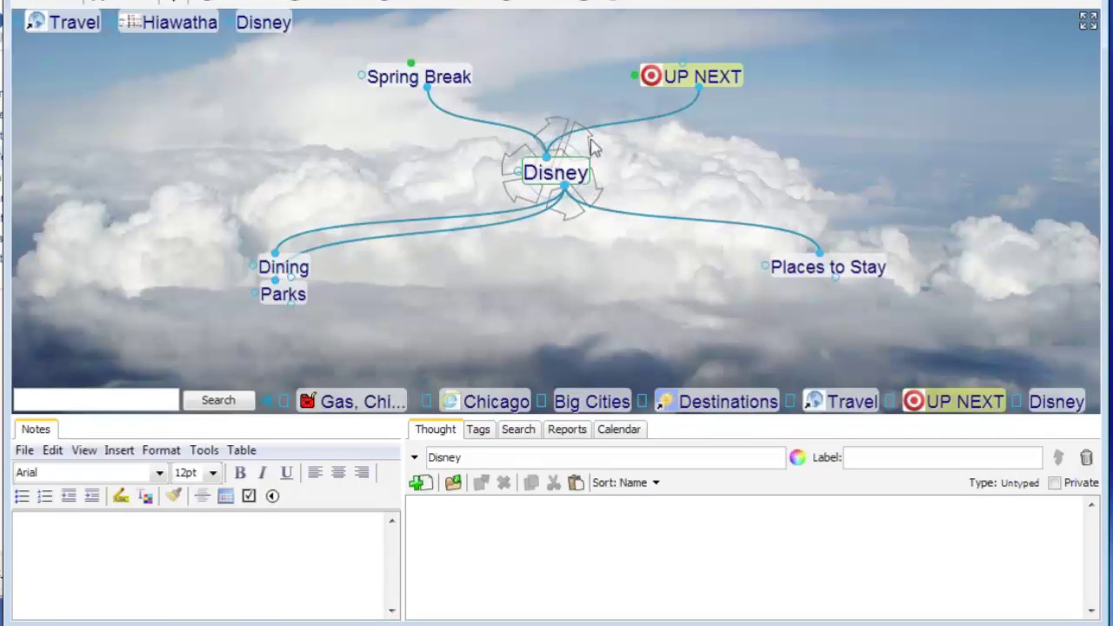
Return to the UP NEXT thought, and search for "door" to go to the Door County, Wisconsin thought.
{"action": "left_click", "coordinate": [703, 80]}
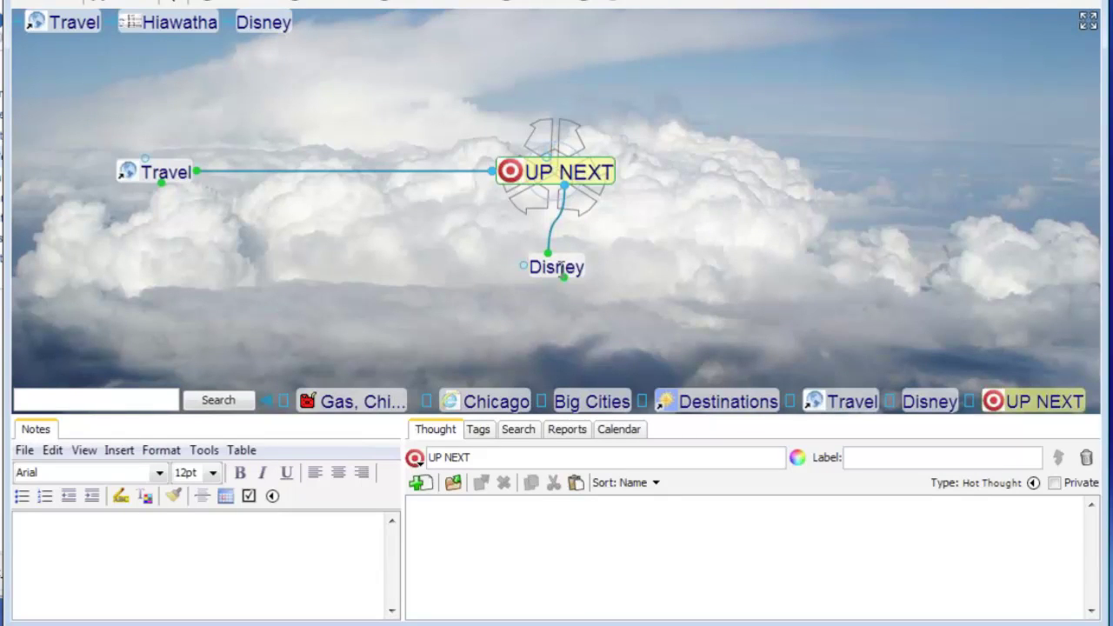
{"action": "type", "text": "dood"}
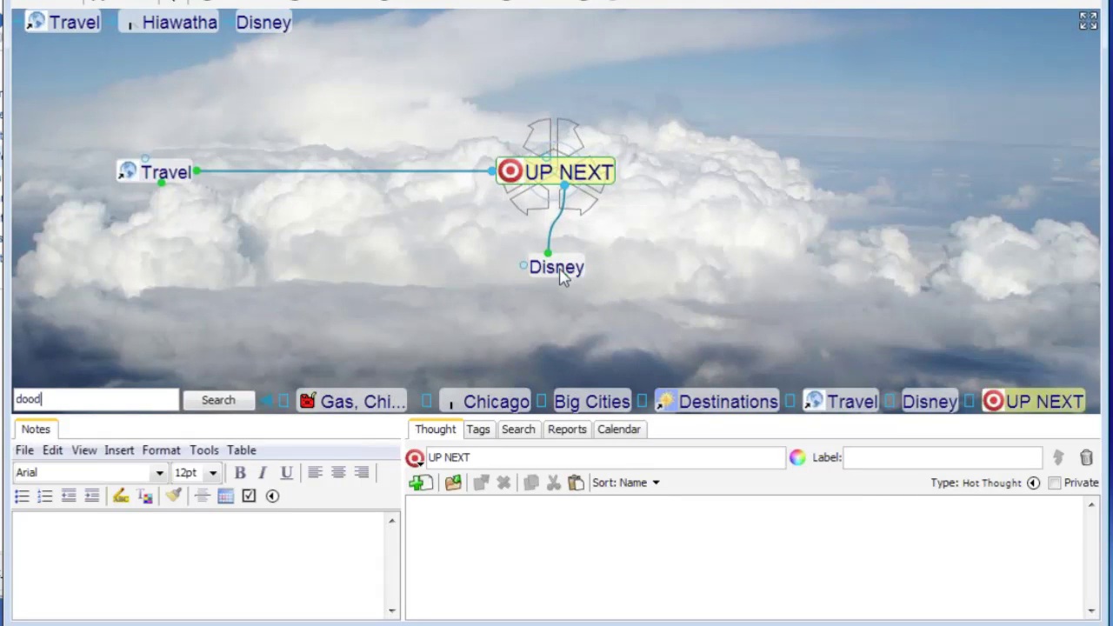
{"action": "left_click", "coordinate": [50, 398]}
{"action": "key", "text": "BackSpace"}
{"action": "type", "text": "r"}
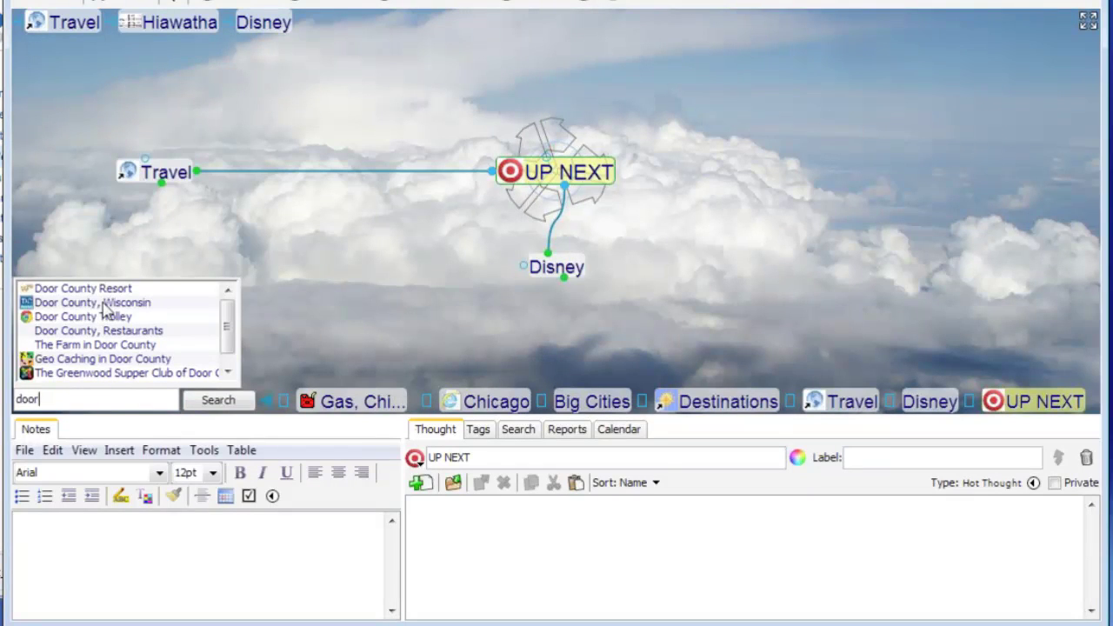
{"action": "left_click", "coordinate": [102, 304]}
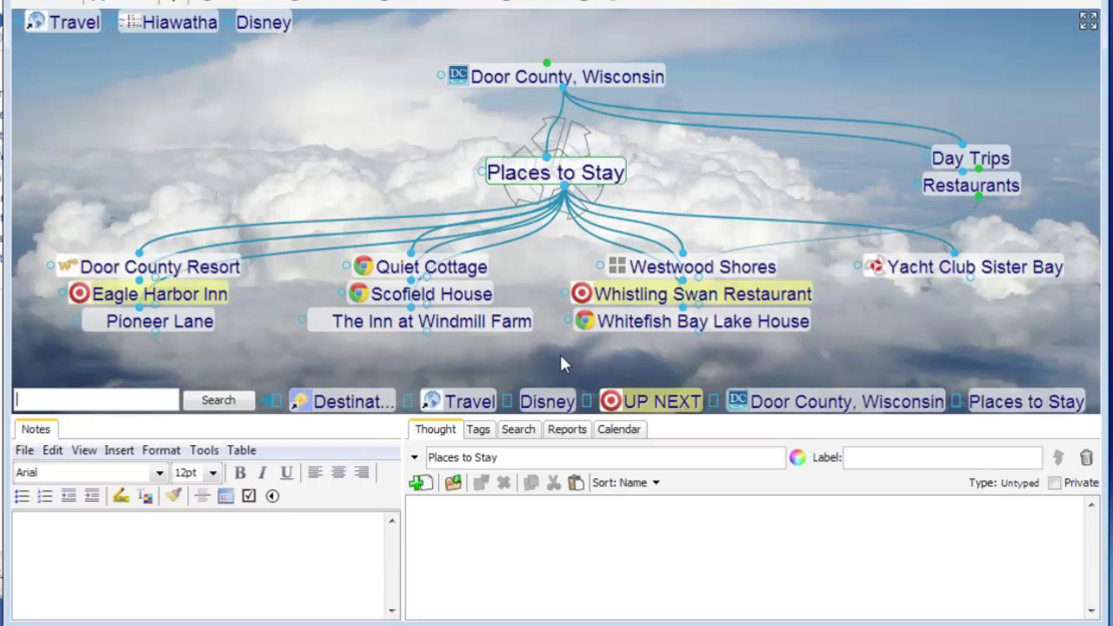
Examine the notes of the Eagle Harbor Inn thought under Places to Stay, and return to Places to Stay.
{"action": "left_click", "coordinate": [207, 294]}
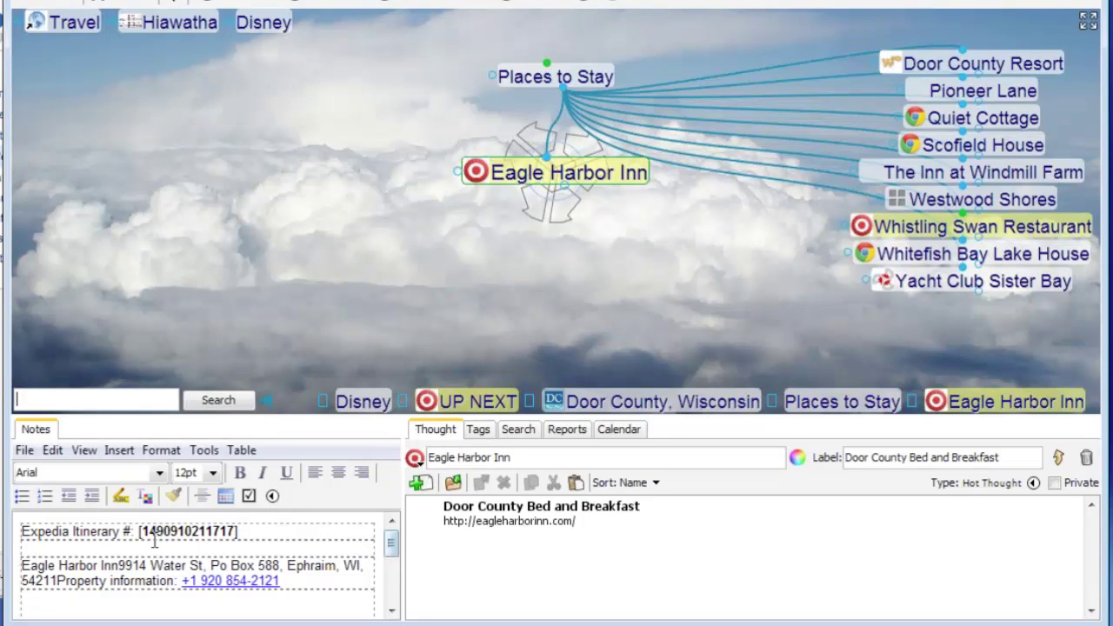
{"action": "mouse_move", "coordinate": [391, 547]}
{"action": "left_mouse_down"}
{"action": "mouse_move", "coordinate": [392, 571]}
{"action": "mouse_move", "coordinate": [392, 545]}
{"action": "left_mouse_up"}
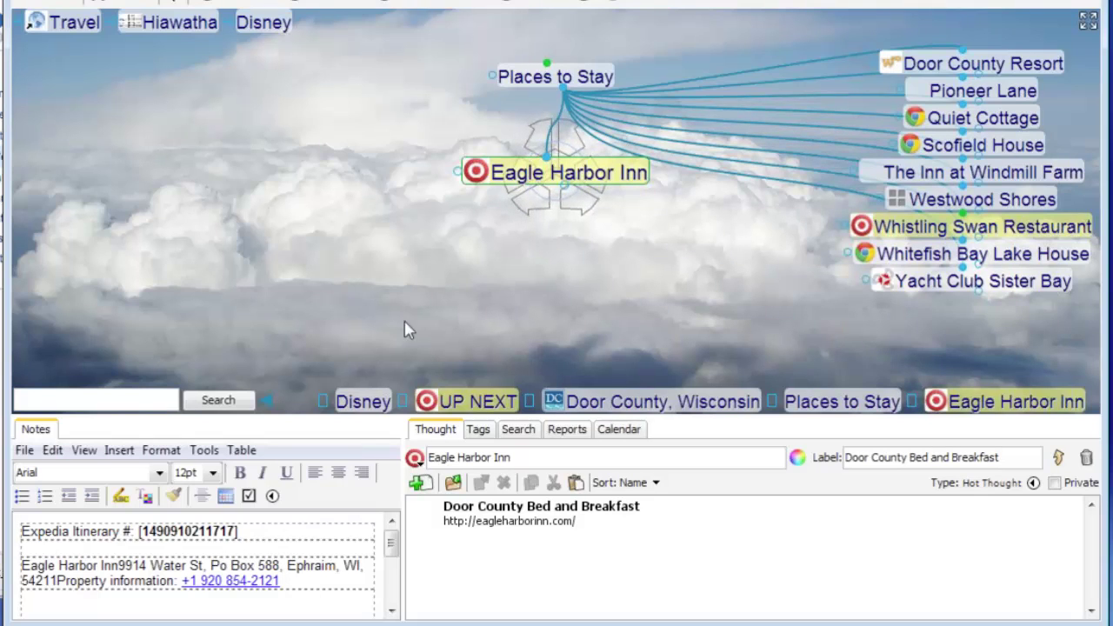
{"action": "left_click", "coordinate": [561, 78]}
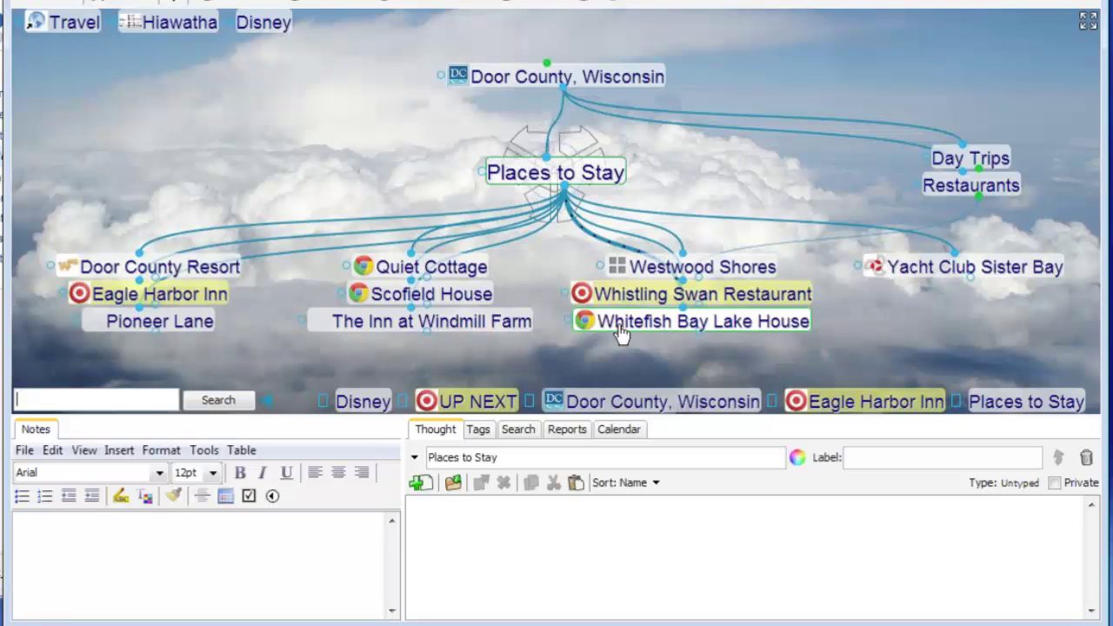
{"action": "mouse_move", "coordinate": [181, 294]}
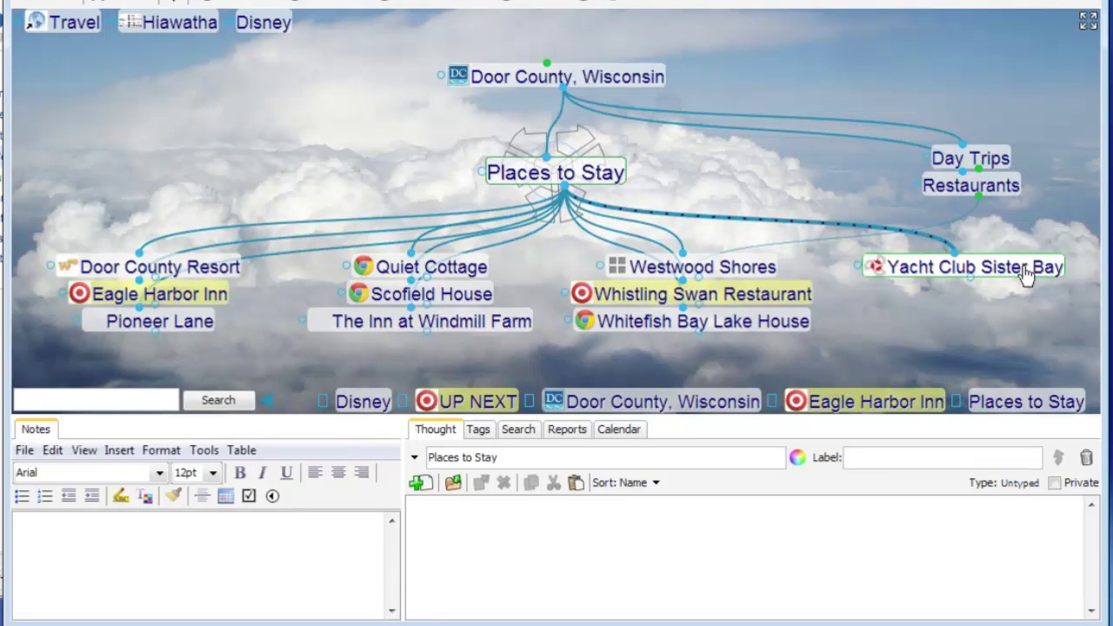
Go to Door County's Restaurants thought and create the child thoughts Dinner, Breakfast and Lunch under it.
{"action": "left_click", "coordinate": [1005, 187]}
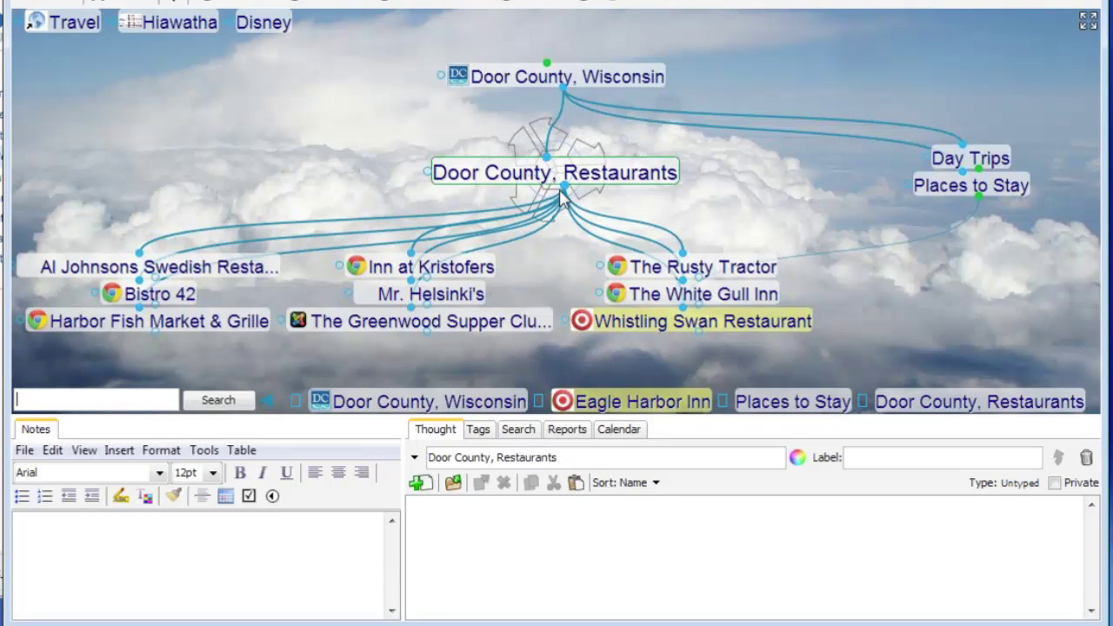
{"action": "left_click_drag", "start_coordinate": [564, 187], "coordinate": [307, 203]}
{"action": "type", "text": "D"}
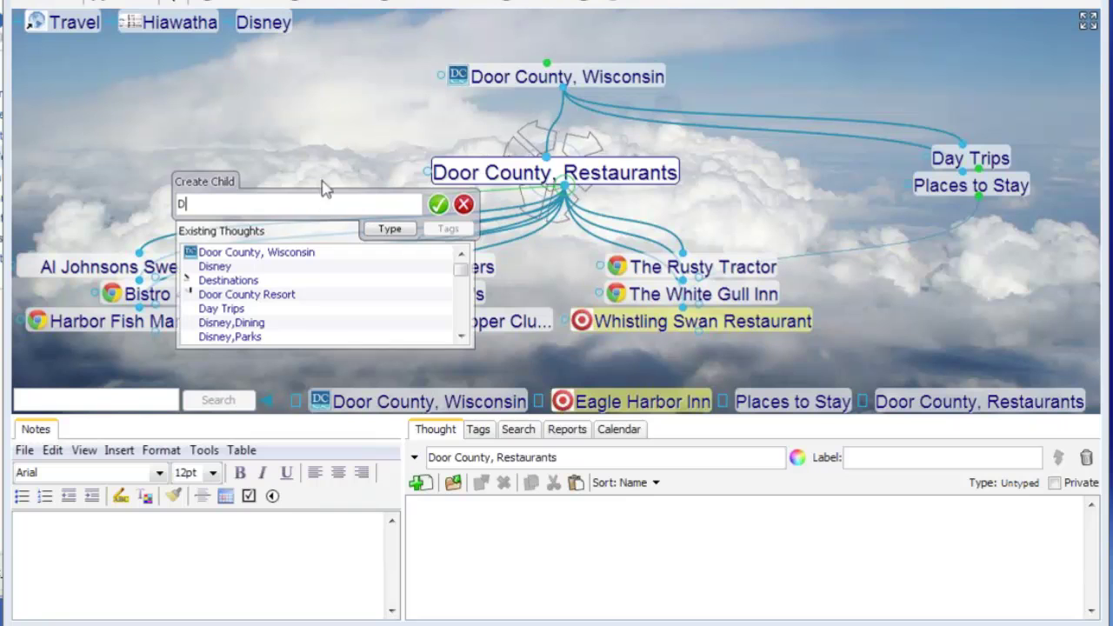
{"action": "type", "text": "in"}
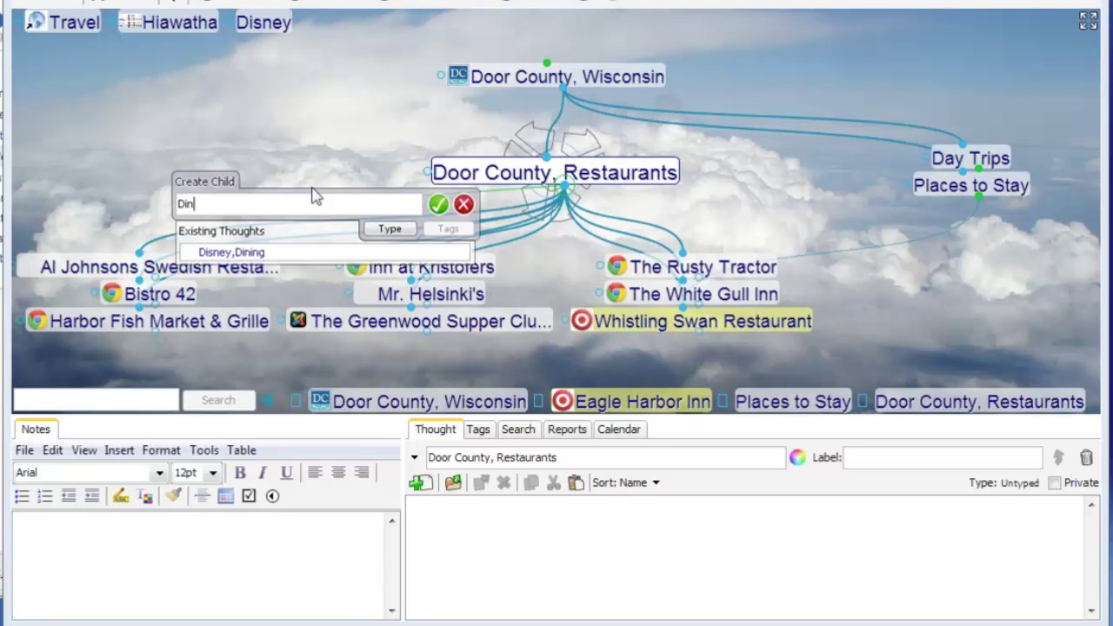
{"action": "type", "text": "er"}
{"action": "key", "text": "BackSpace"}
{"action": "key", "text": "BackSpace"}
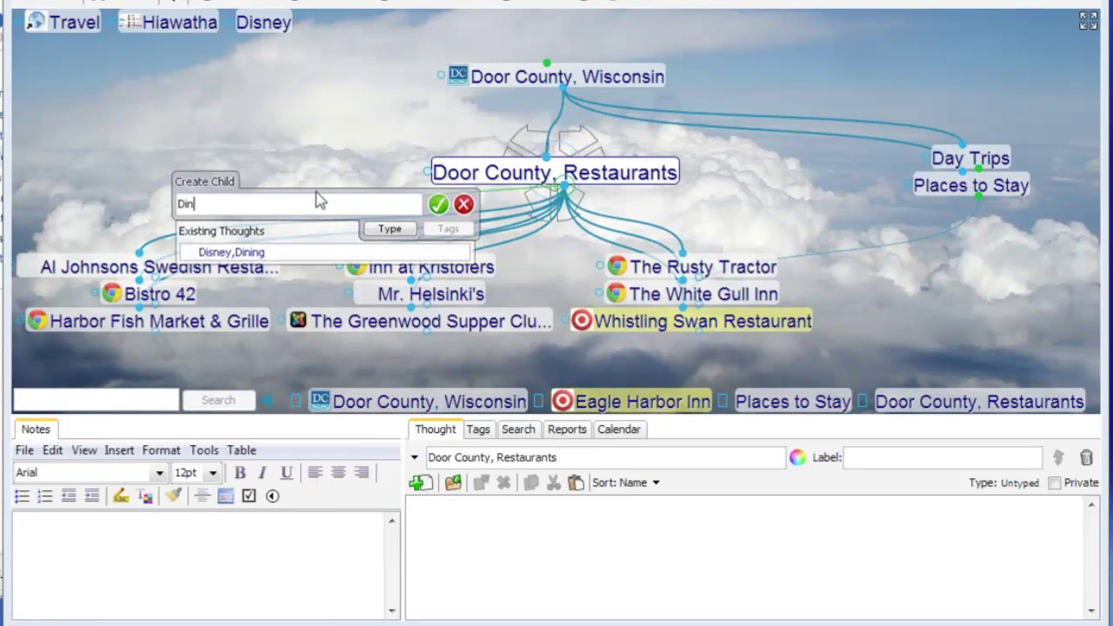
{"action": "type", "text": "ner;"}
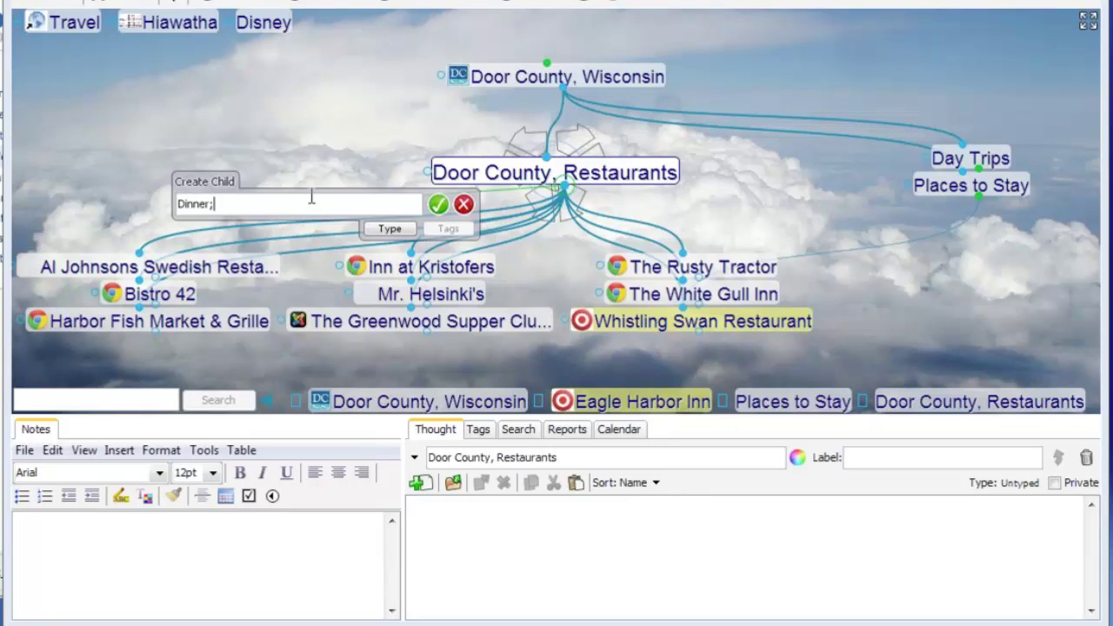
{"action": "type", "text": "B"}
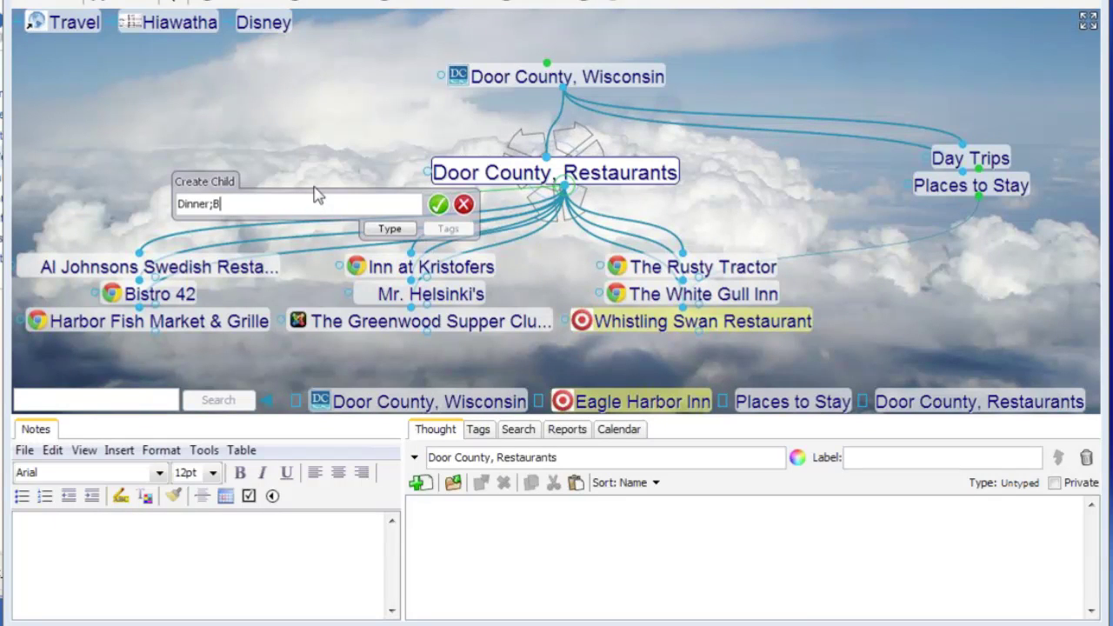
{"action": "type", "text": "reakfast;L"}
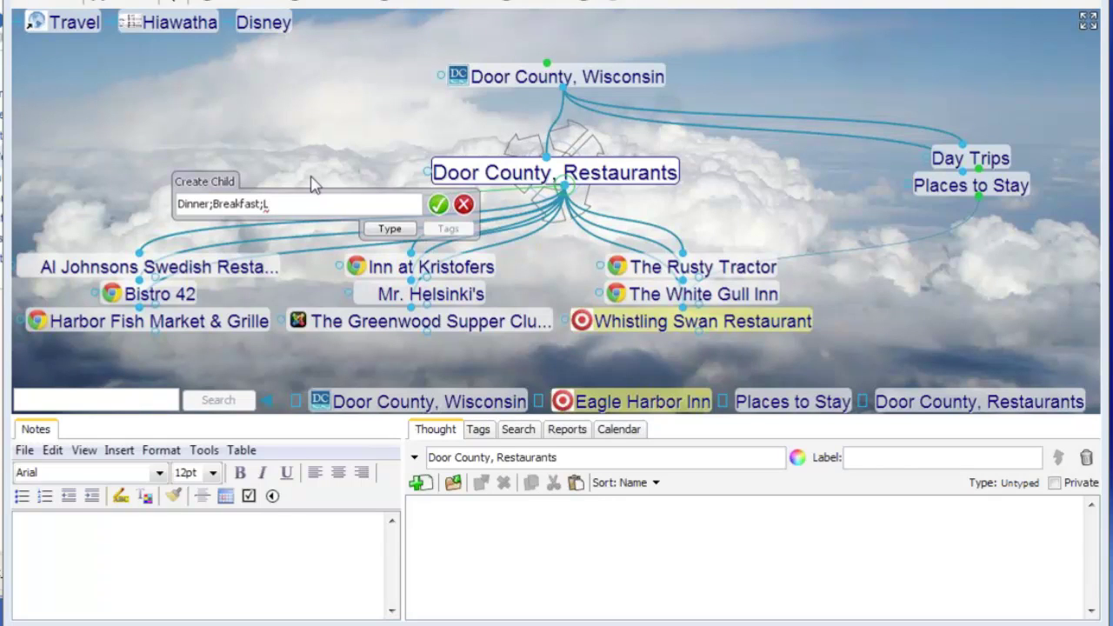
{"action": "type", "text": "un"}
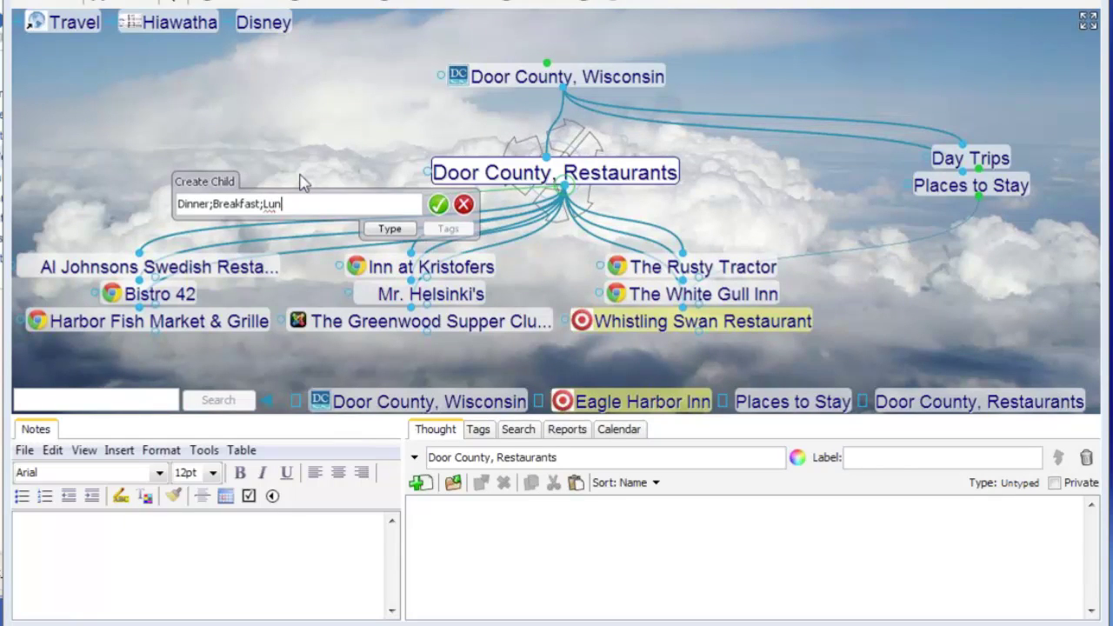
{"action": "type", "text": "ch"}
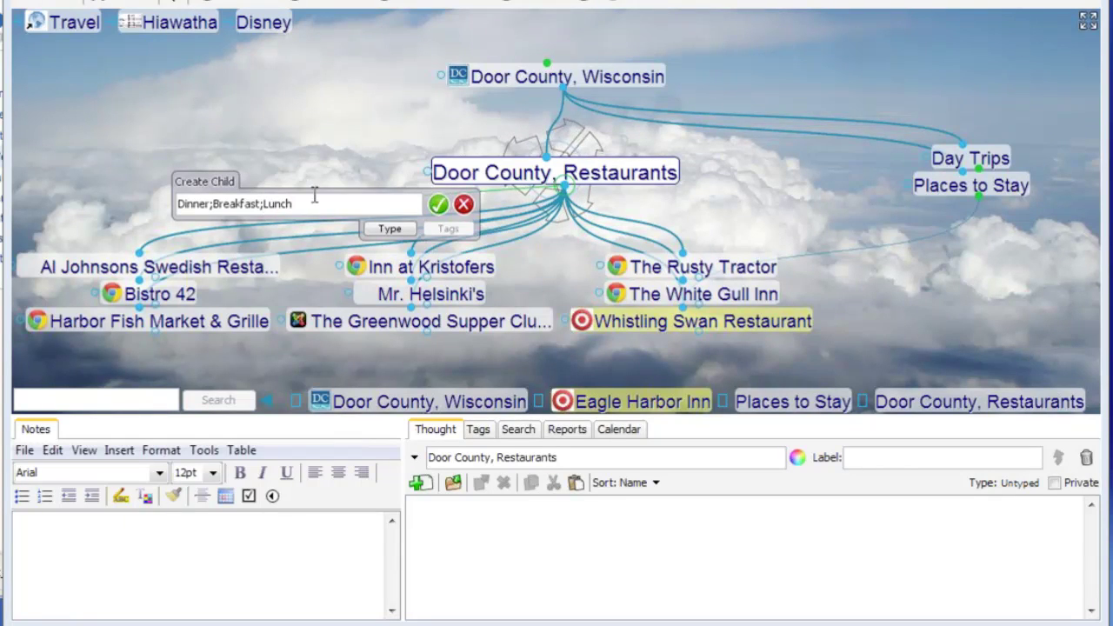
{"action": "left_click", "coordinate": [441, 207]}
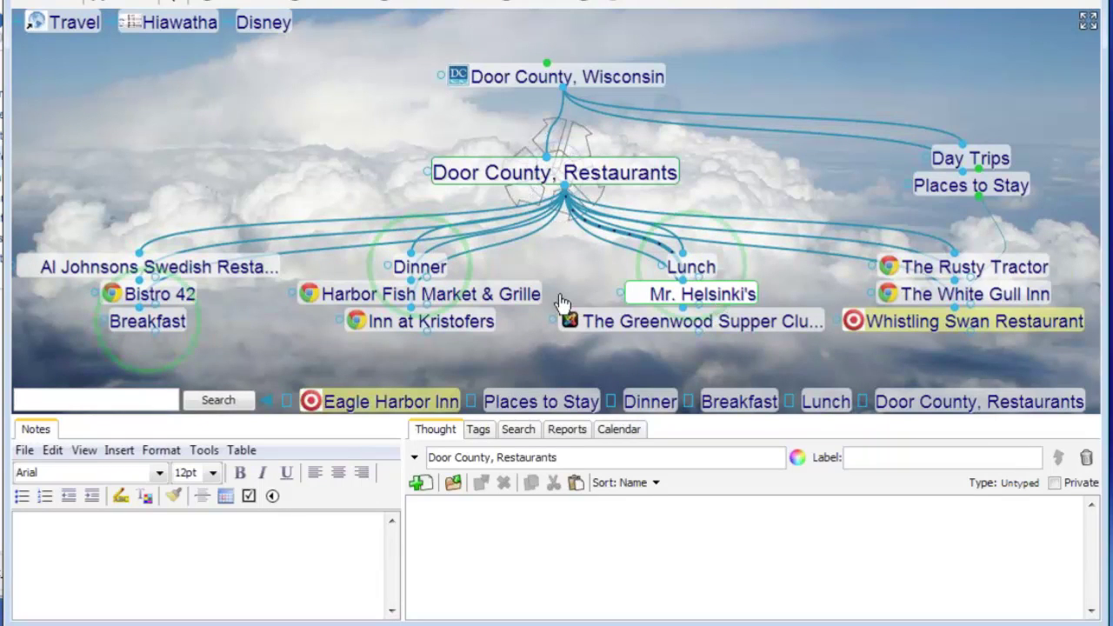
Move Al Johnsons Swedish Restaurant Butik under Breakfast, and Whistling Swan Restaurant and Inn at Kristofers under Dinner.
{"action": "left_click", "coordinate": [169, 325]}
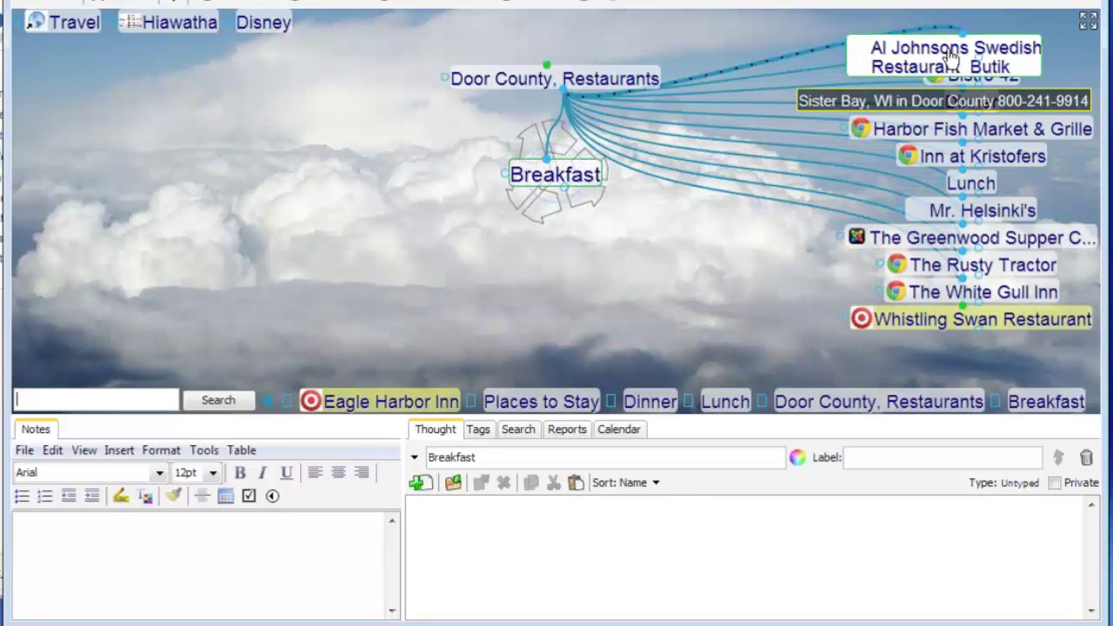
{"action": "left_click_drag", "start_coordinate": [952, 59], "coordinate": [527, 290]}
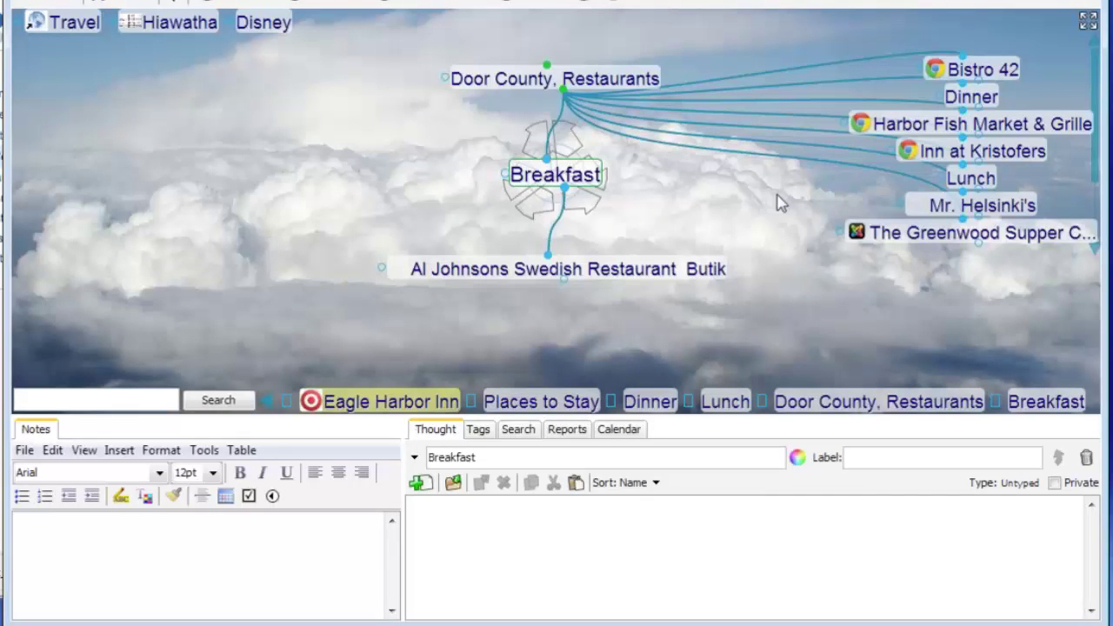
{"action": "left_click", "coordinate": [972, 99]}
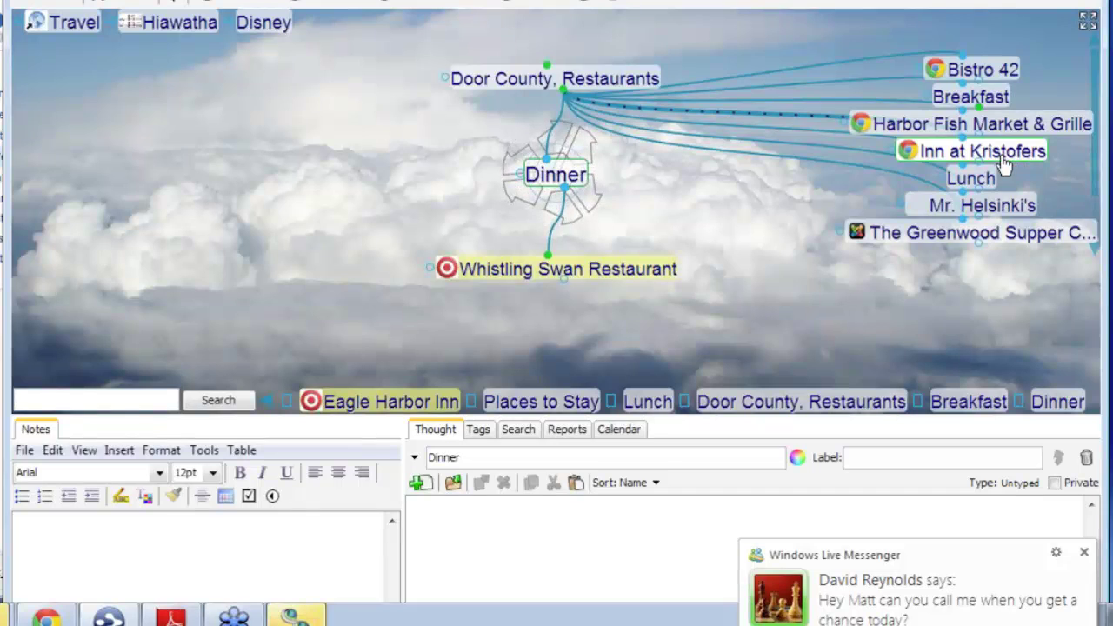
{"action": "left_click_drag", "start_coordinate": [1005, 163], "coordinate": [574, 326]}
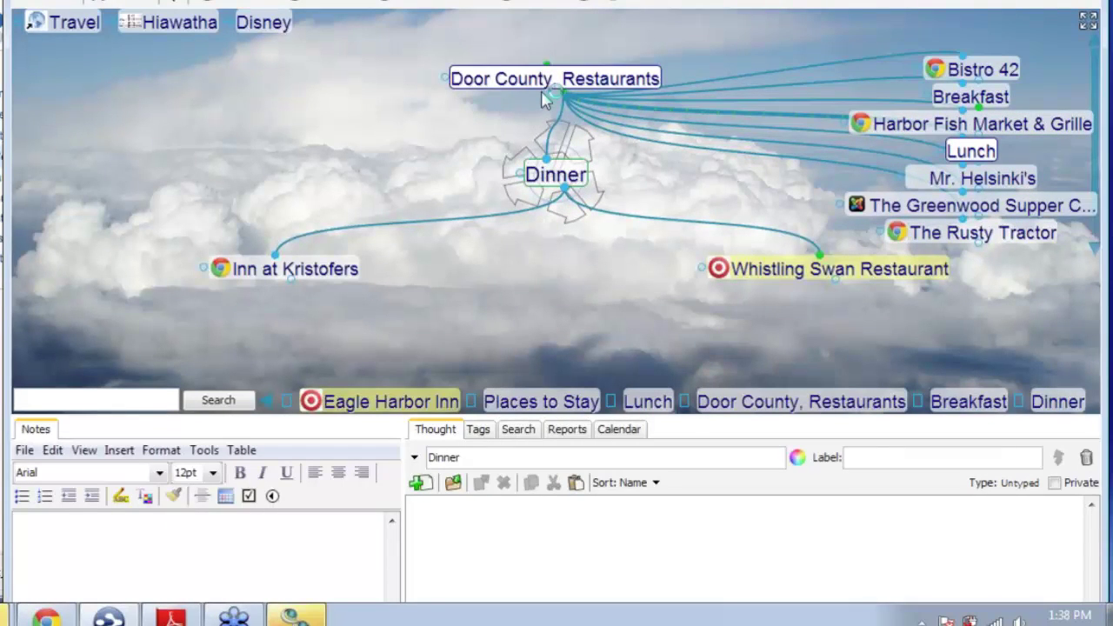
View the web page attached to Harbor Fish Market & Grille, and move that thought under Dinner.
{"action": "left_click", "coordinate": [860, 124]}
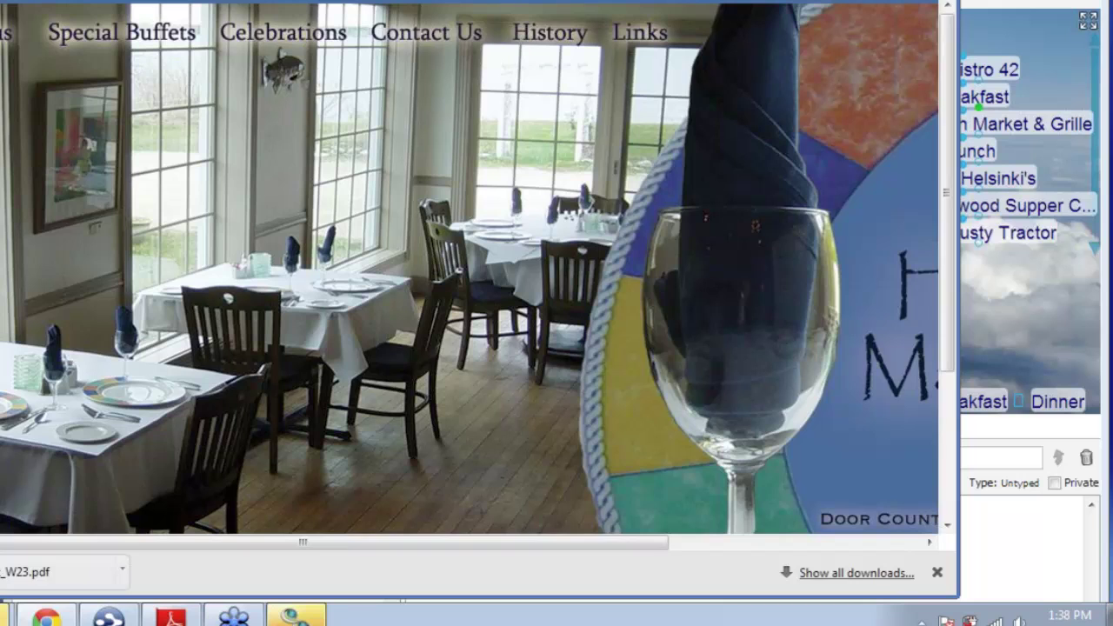
{"action": "left_click_drag", "start_coordinate": [696, 1], "coordinate": [628, 1]}
{"action": "left_click", "coordinate": [904, 106]}
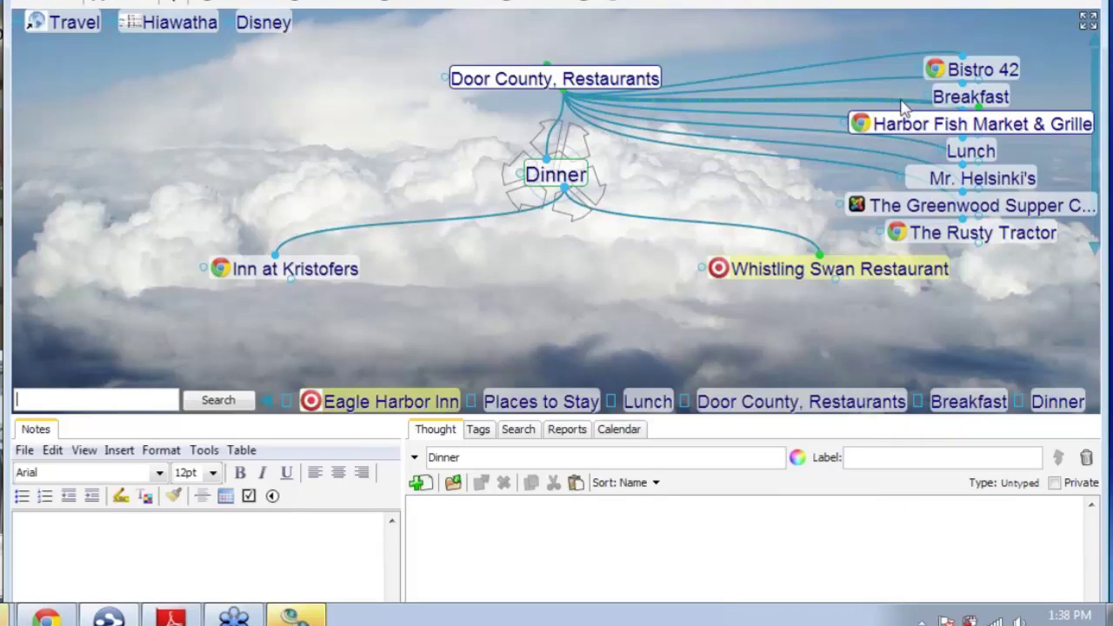
{"action": "left_click_drag", "start_coordinate": [904, 120], "coordinate": [509, 291]}
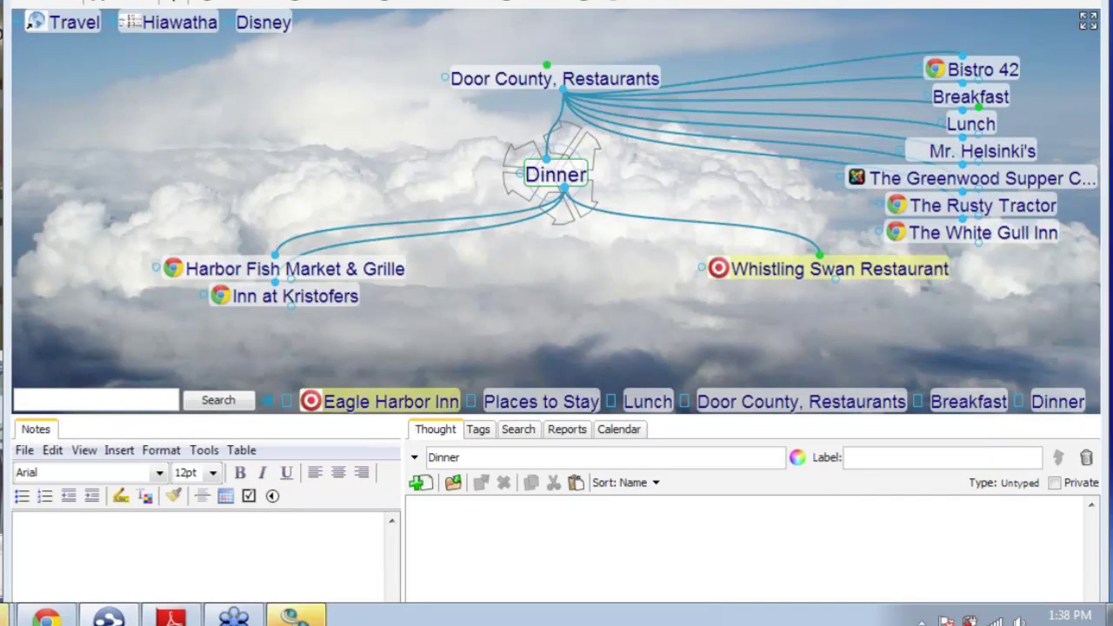
Switch to Chrome to examine the Pelletier's Restaurant & Fish Boil page, and return to TheBrain.
{"action": "left_click", "coordinate": [47, 619]}
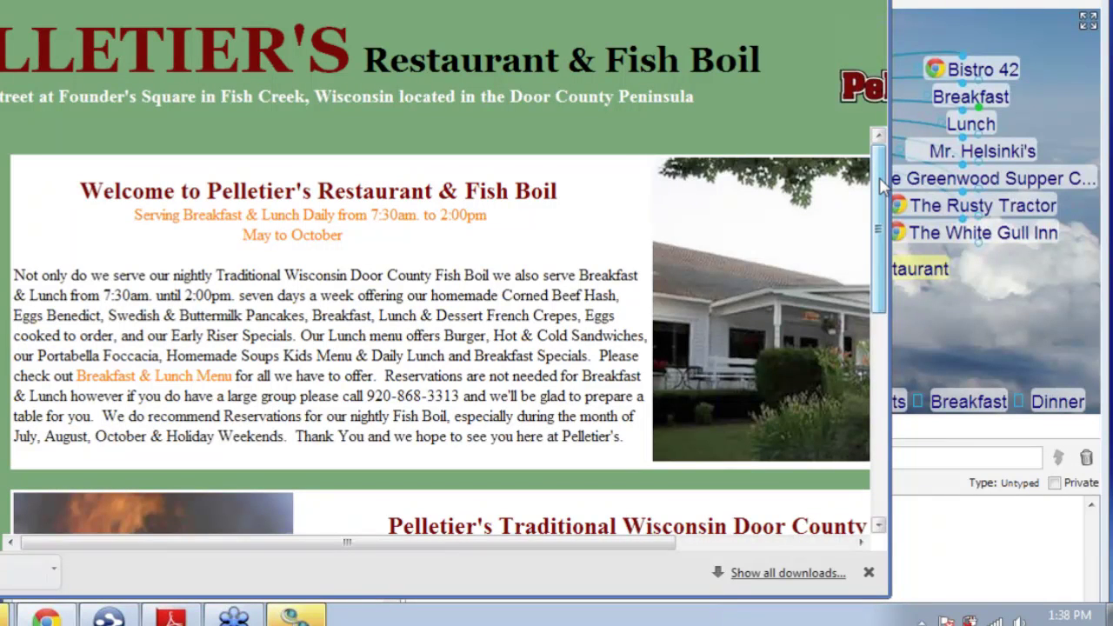
{"action": "left_click_drag", "start_coordinate": [881, 184], "coordinate": [648, 359]}
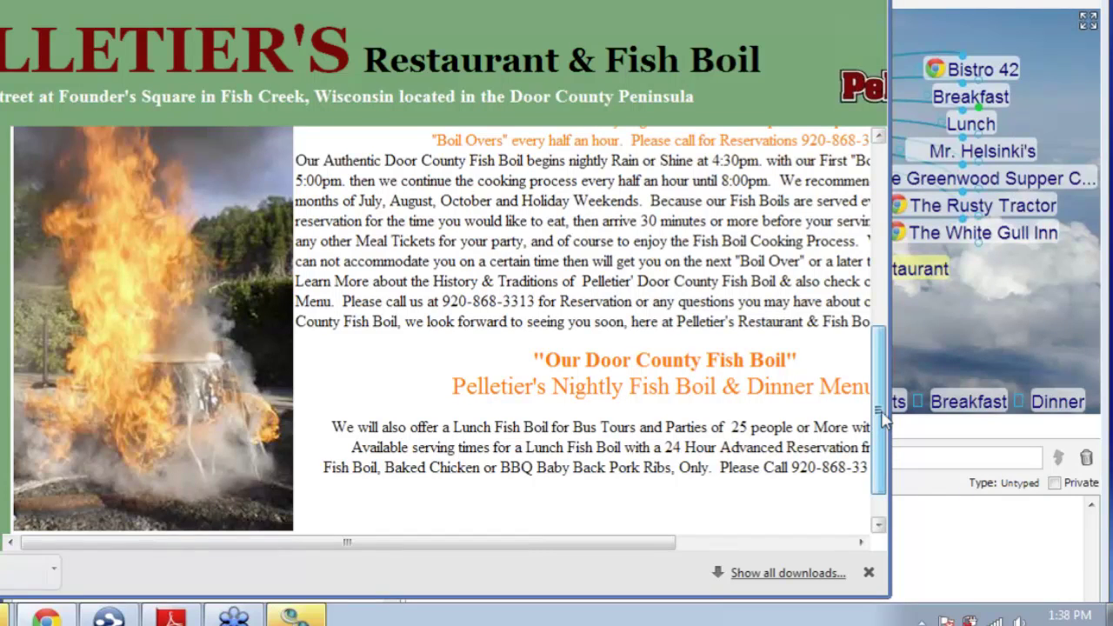
{"action": "left_click_drag", "start_coordinate": [883, 422], "coordinate": [882, 257]}
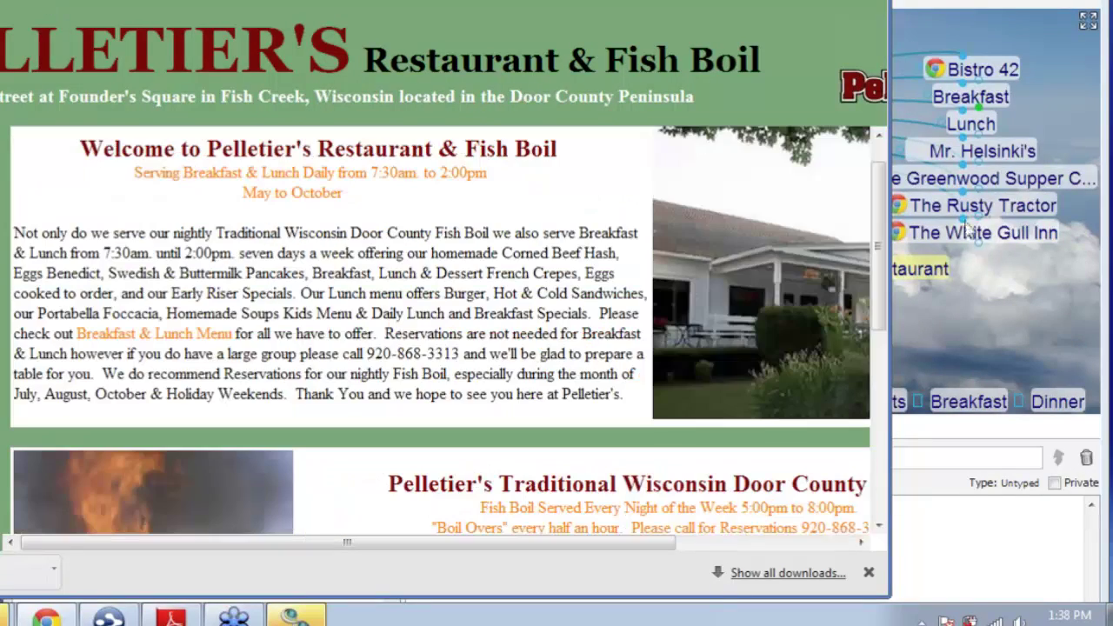
{"action": "left_click", "coordinate": [1046, 296]}
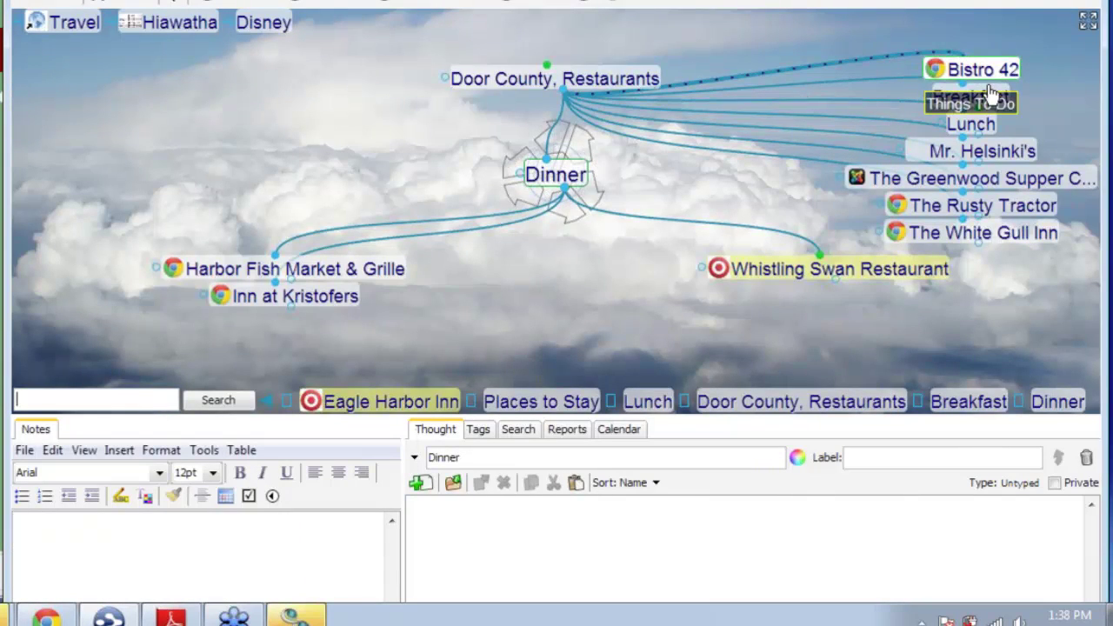
Go to the Lunch thought and add the Pelletier's web page from the browser as its child thought.
{"action": "left_click", "coordinate": [974, 124]}
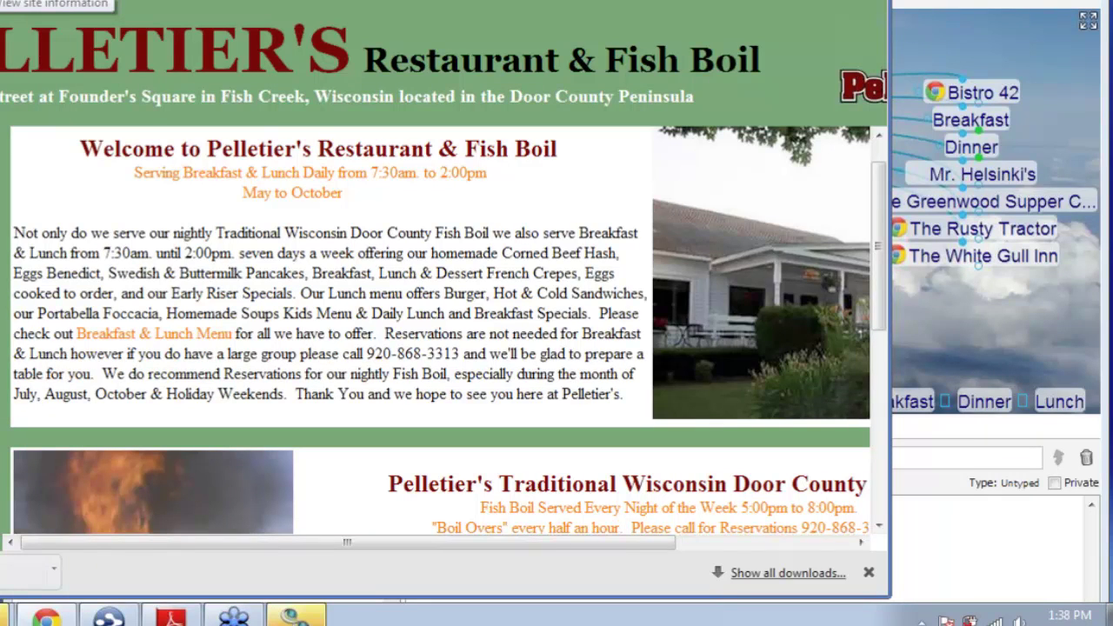
{"action": "left_click_drag", "start_coordinate": [7, 2], "coordinate": [966, 326]}
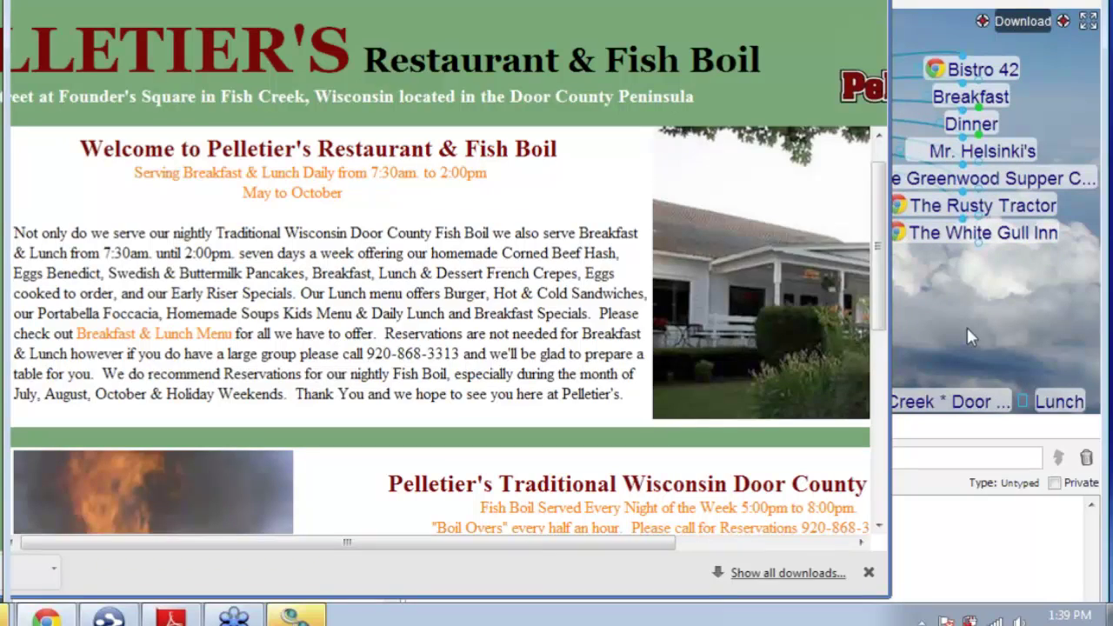
{"action": "left_click", "coordinate": [967, 327]}
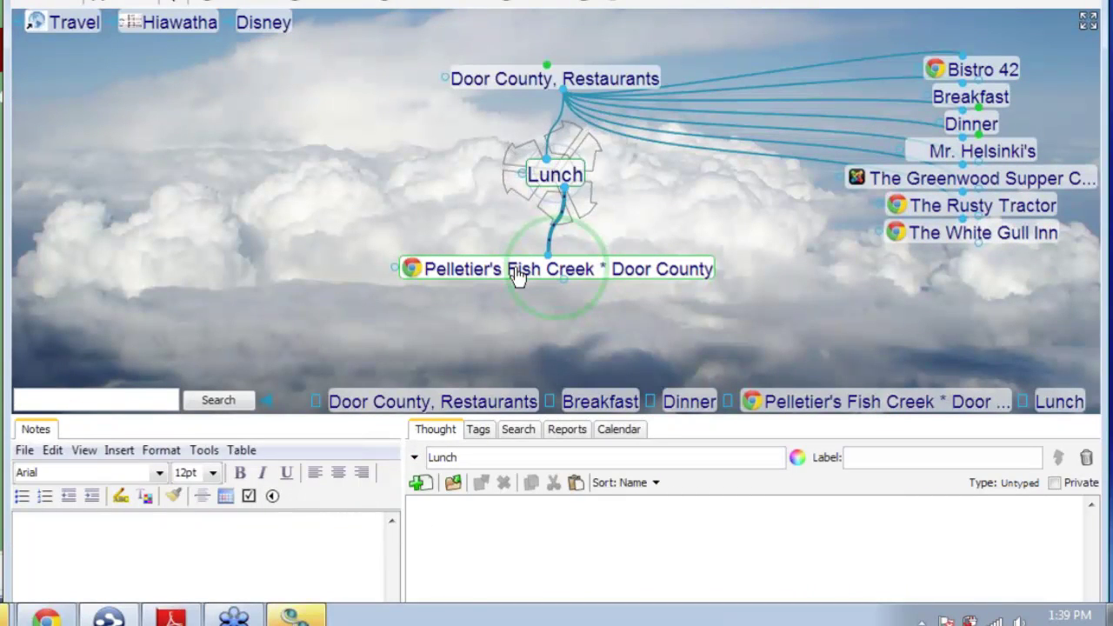
Go to the Pelletier's Fish Creek thought and write the note "Kids will love the Fish Boil for Lunch!!".
{"action": "left_click", "coordinate": [518, 274]}
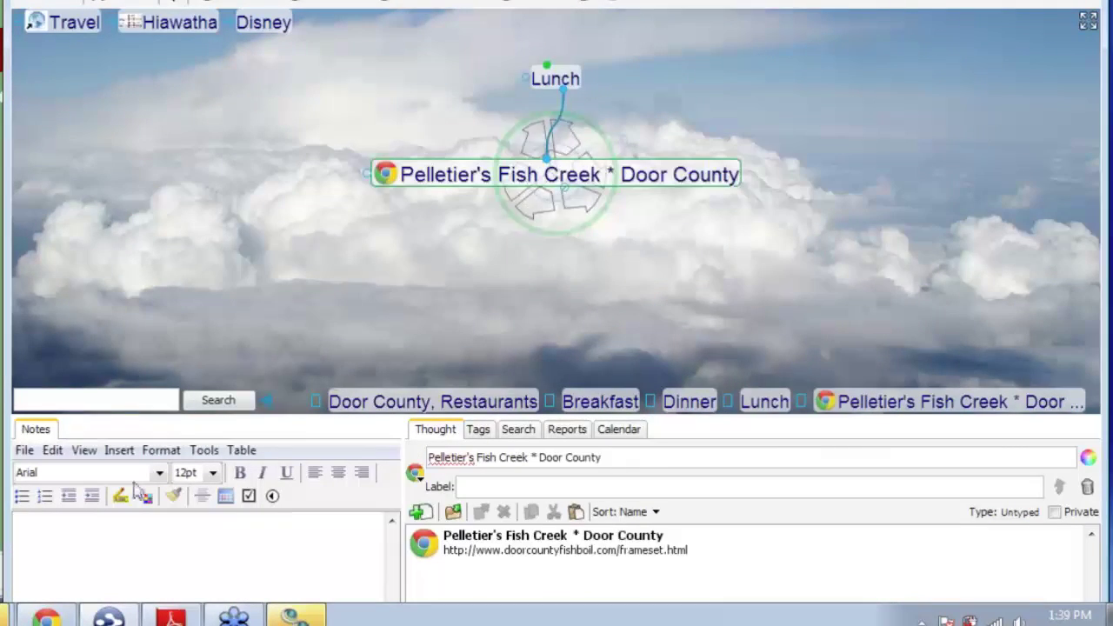
{"action": "left_click", "coordinate": [64, 537]}
{"action": "type", "text": "Ki"}
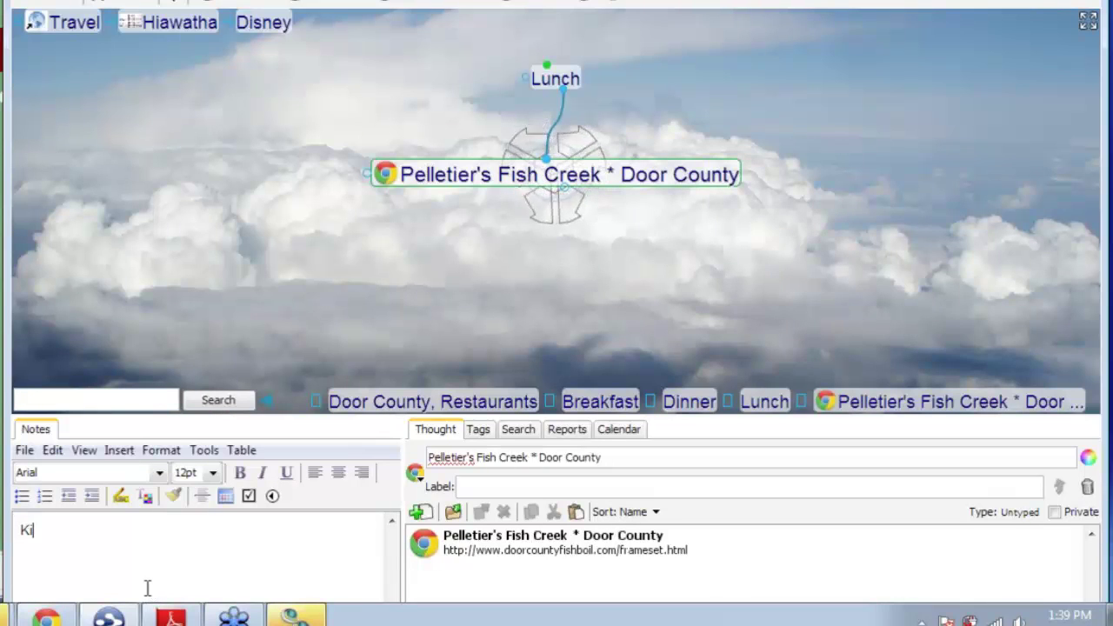
{"action": "type", "text": "ds will l"}
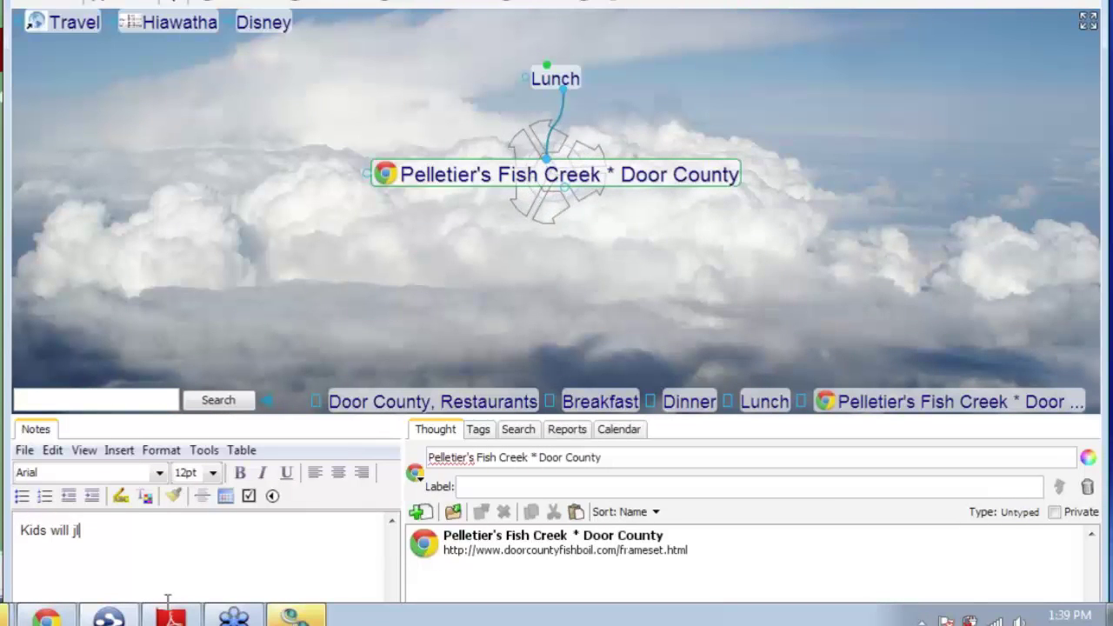
{"action": "type", "text": "ove"}
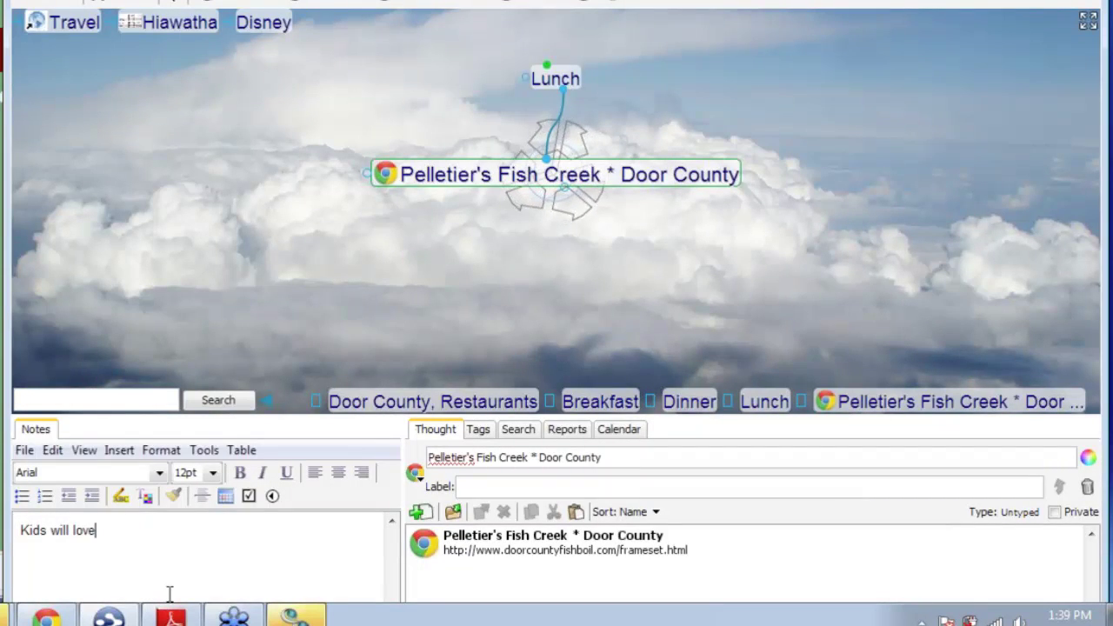
{"action": "type", "text": " the Fish Boi"}
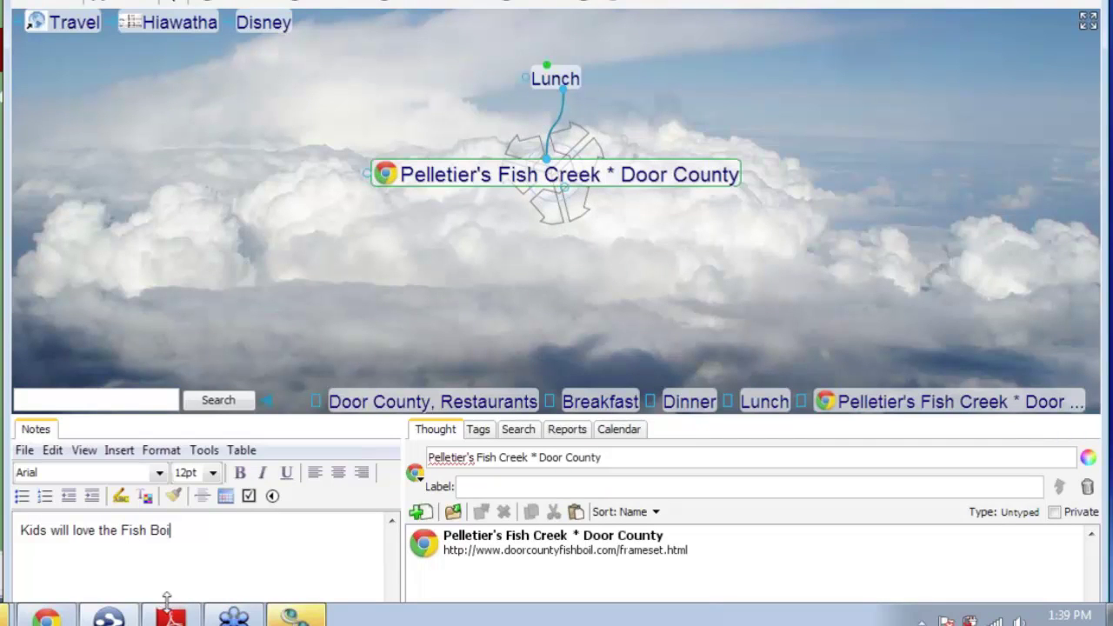
{"action": "type", "text": "l for Lunch!!"}
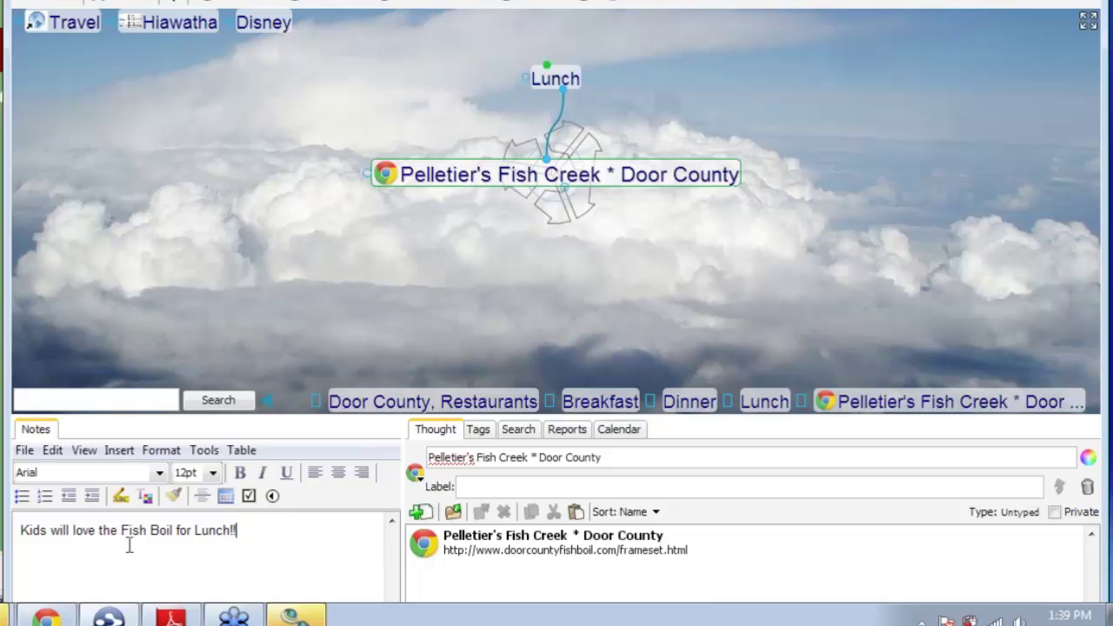
Make the words "Fish Boil" bold in the Pelletier's note.
{"action": "left_click_drag", "start_coordinate": [121, 529], "coordinate": [173, 536]}
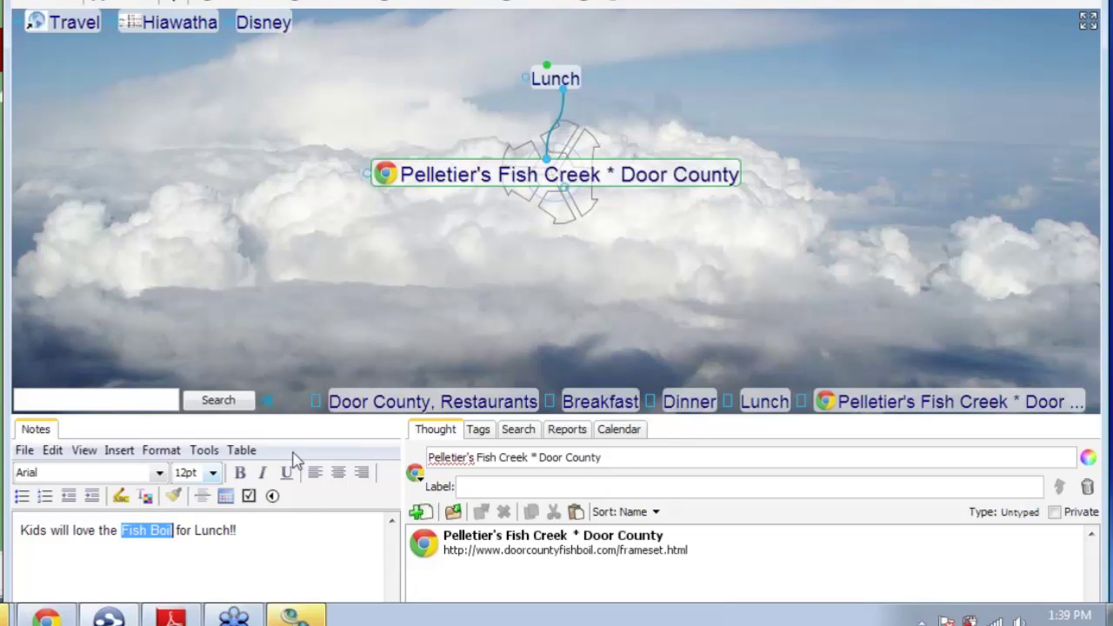
{"action": "left_click", "coordinate": [240, 472]}
{"action": "left_click", "coordinate": [272, 541]}
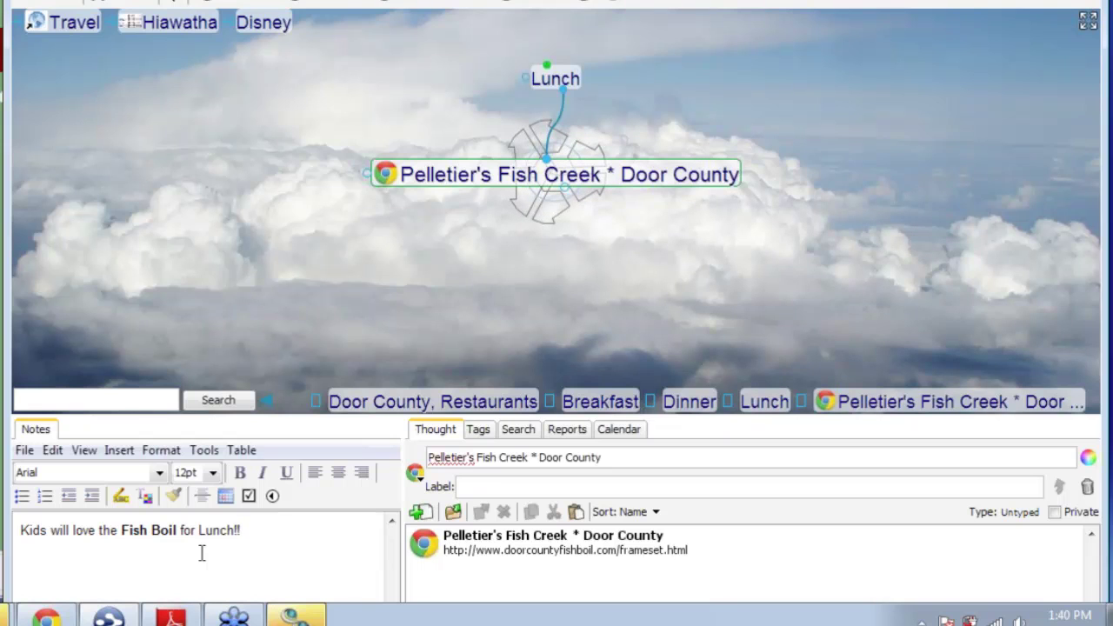
Show the calendar, enlarge it vertically, and go to the Washington Island thought through its August 13 event.
{"action": "left_click", "coordinate": [618, 429]}
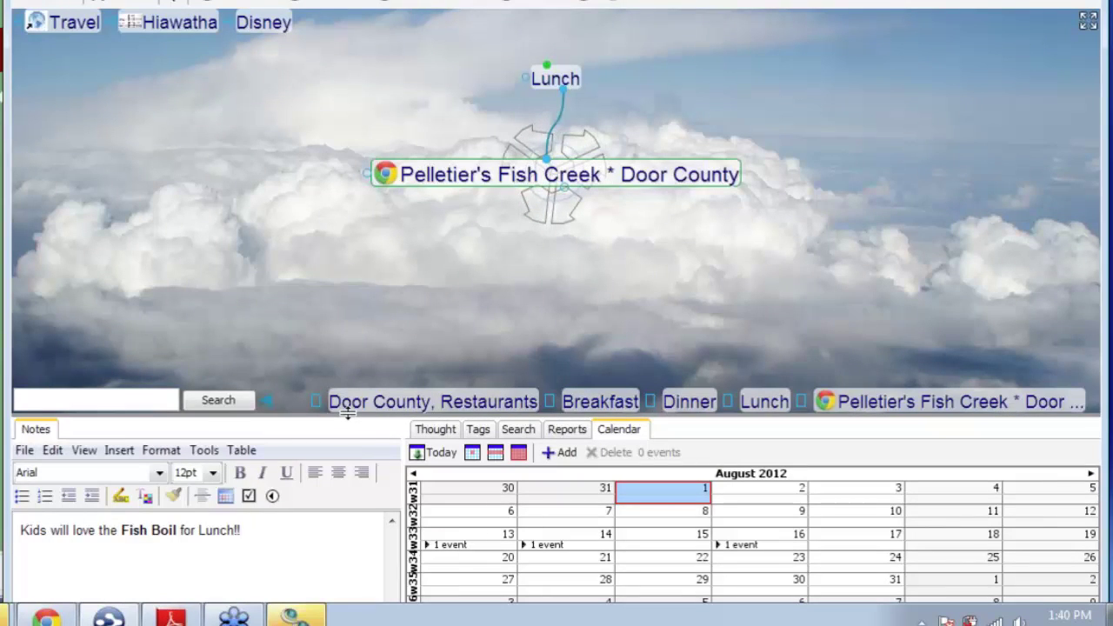
{"action": "left_click_drag", "start_coordinate": [347, 415], "coordinate": [363, 343]}
{"action": "left_click", "coordinate": [485, 513]}
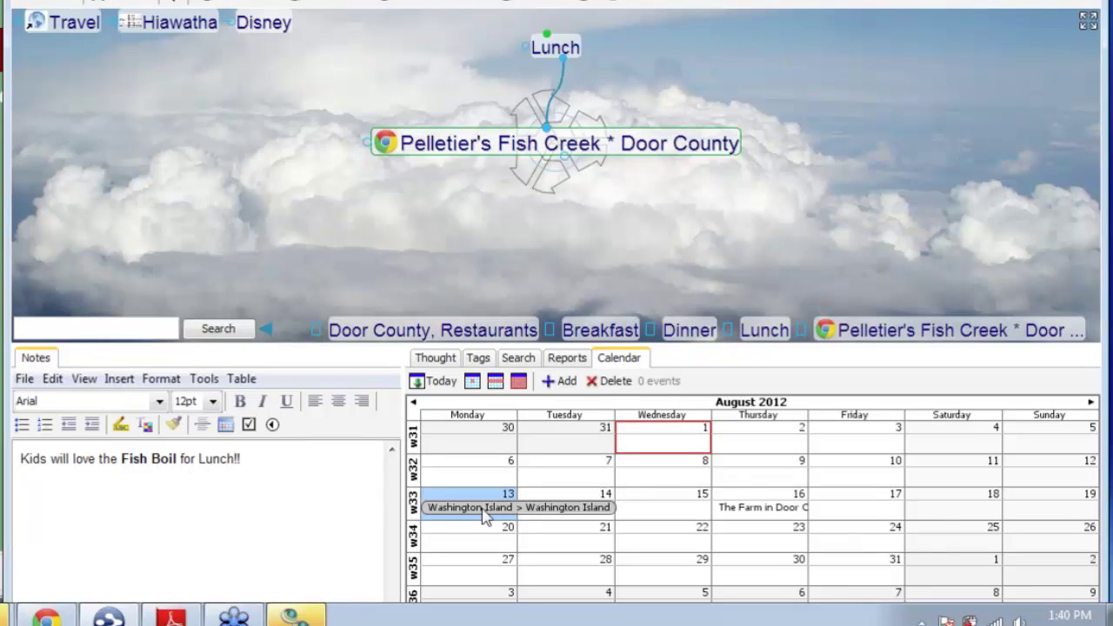
{"action": "left_click", "coordinate": [484, 513]}
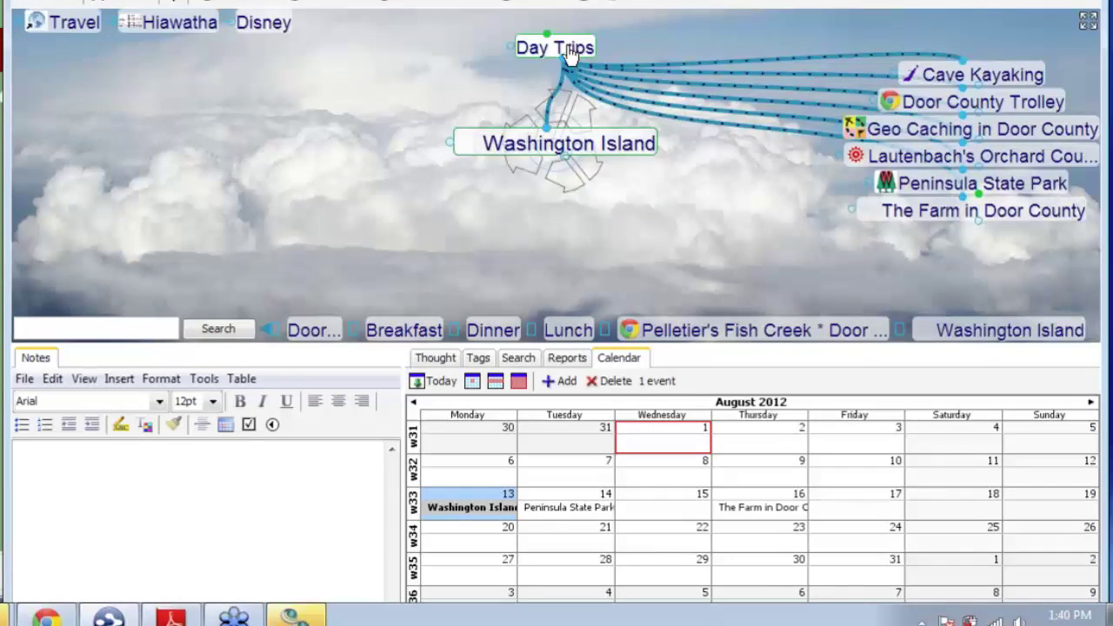
Go to Peninsula State Park through its August 14 event and move Cave Kayaking under it as a child thought.
{"action": "left_click", "coordinate": [588, 514]}
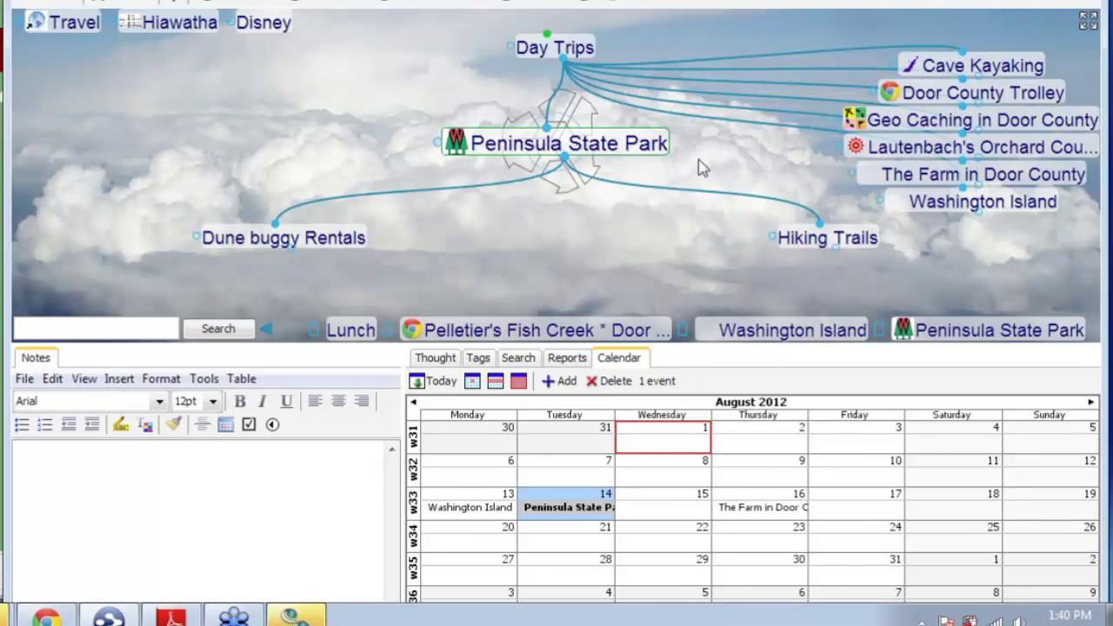
{"action": "left_click_drag", "start_coordinate": [935, 63], "coordinate": [561, 267]}
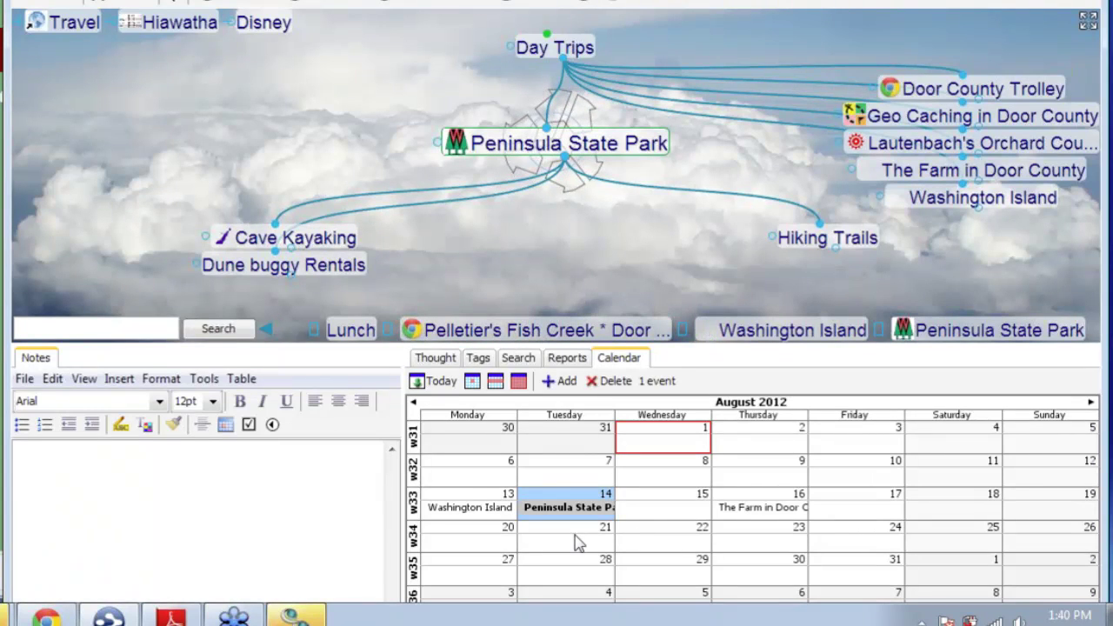
Change The Farm in Door County event on August 16 from all day to 10:30 AM–2:30 PM and save it.
{"action": "left_click", "coordinate": [772, 514]}
{"action": "left_click", "coordinate": [773, 513]}
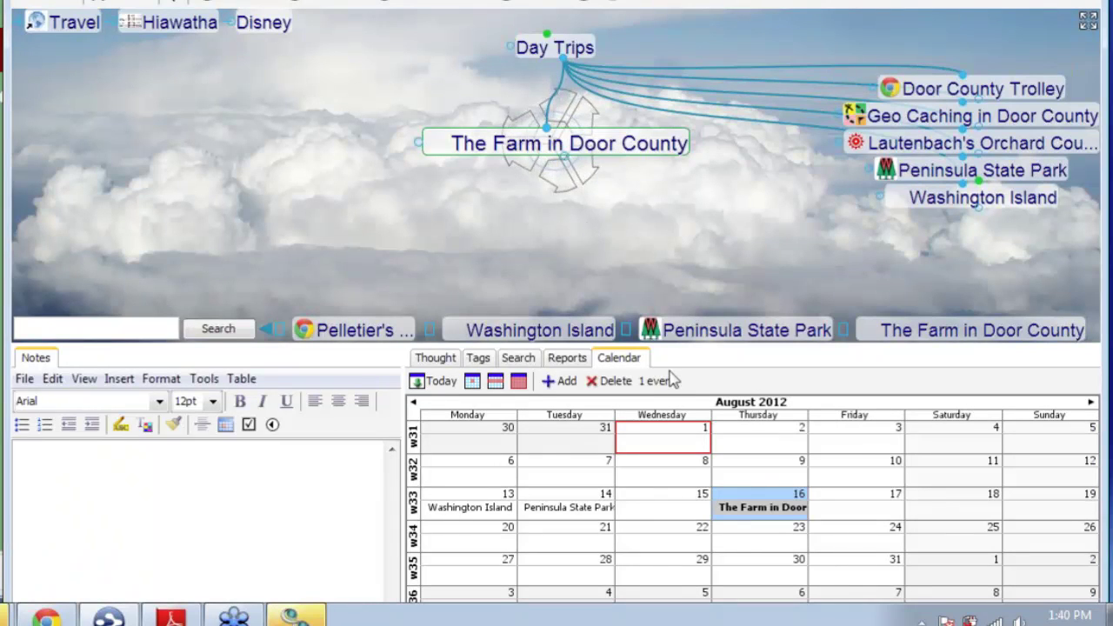
{"action": "double_click", "coordinate": [750, 511]}
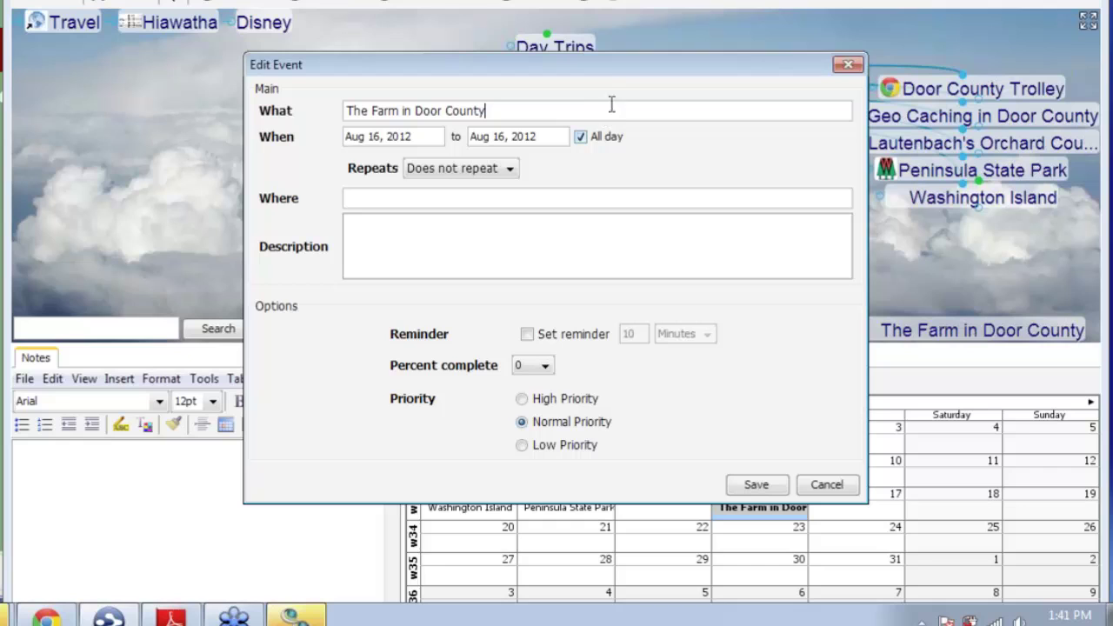
{"action": "left_click", "coordinate": [580, 137]}
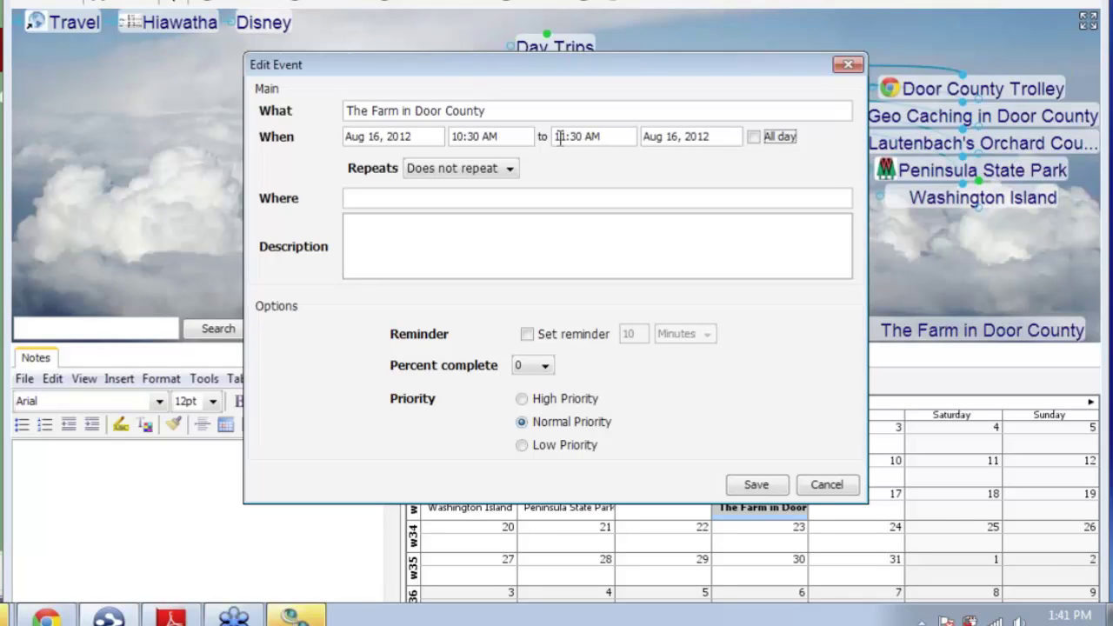
{"action": "left_click", "coordinate": [606, 136]}
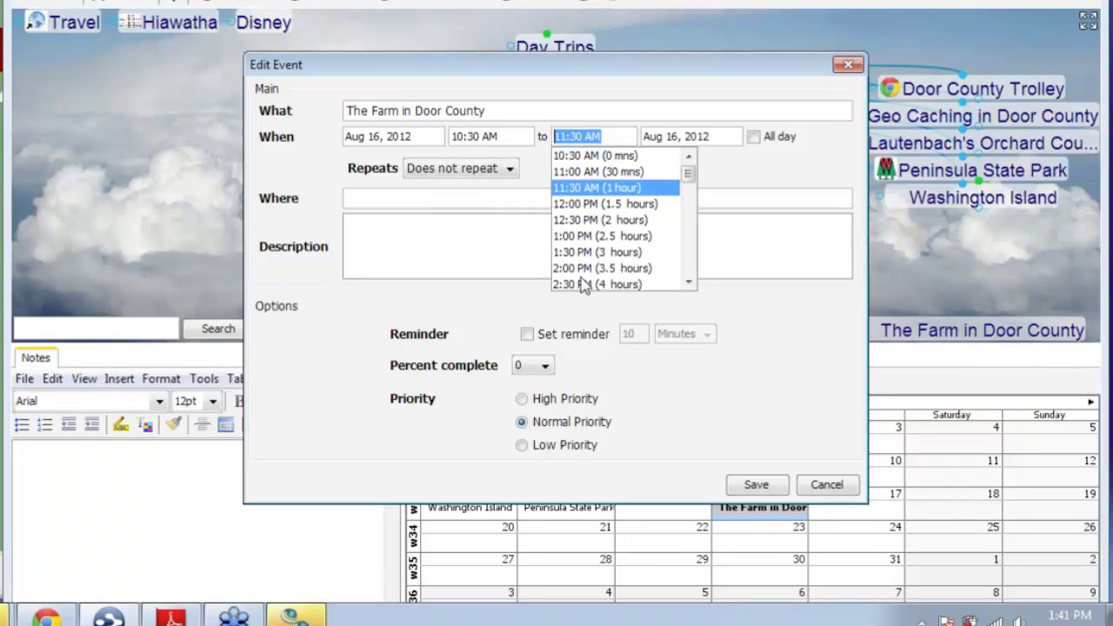
{"action": "left_click", "coordinate": [577, 284]}
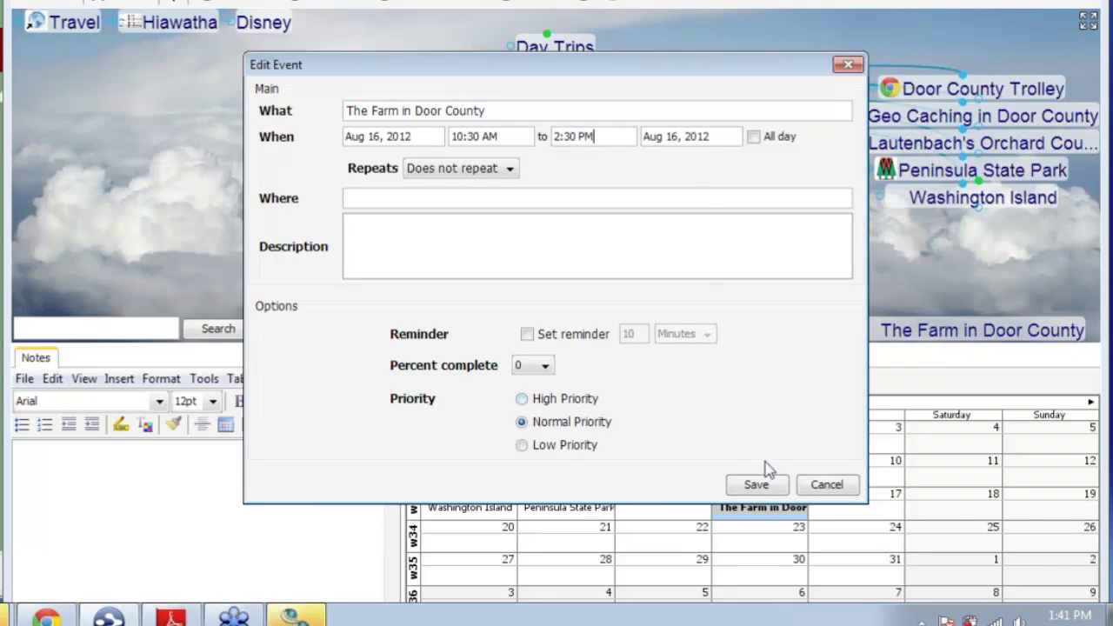
{"action": "left_click", "coordinate": [759, 487]}
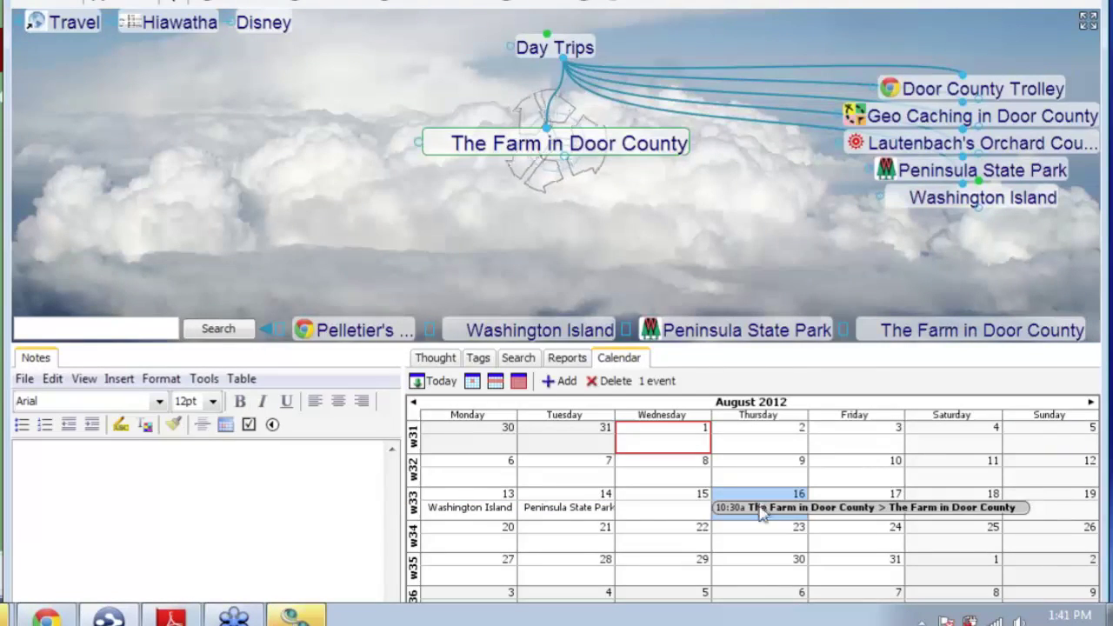
Go to the Lautenbach's Orchard Country Winery & Market thought and start a calendar event for it from 3:30 PM to 7:30 PM.
{"action": "left_click", "coordinate": [974, 153]}
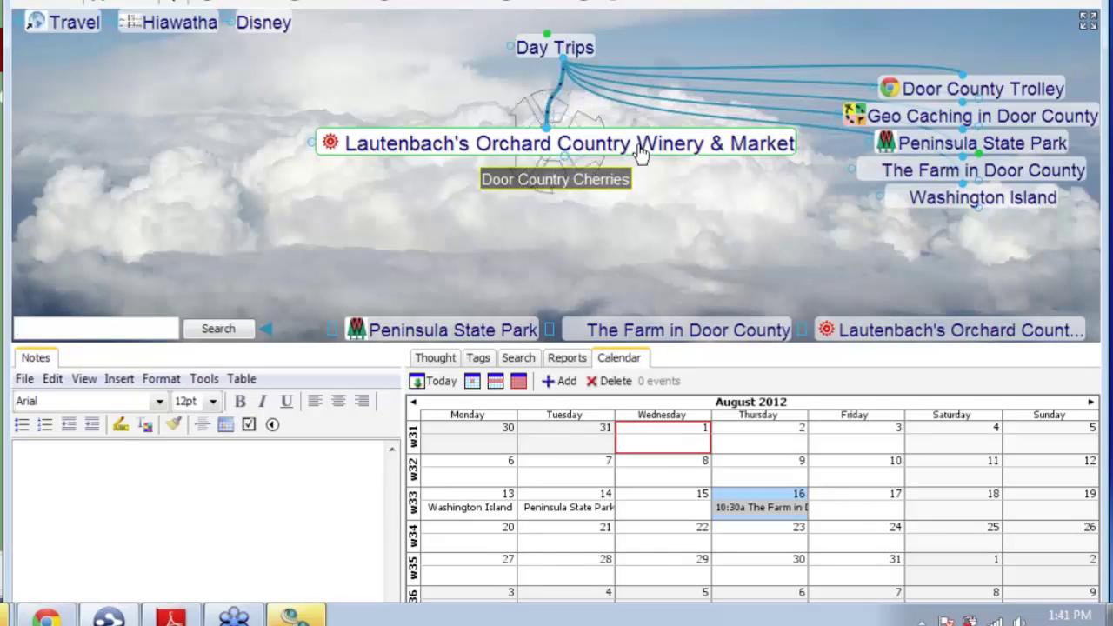
{"action": "right_click", "coordinate": [518, 150]}
{"action": "left_click", "coordinate": [445, 210]}
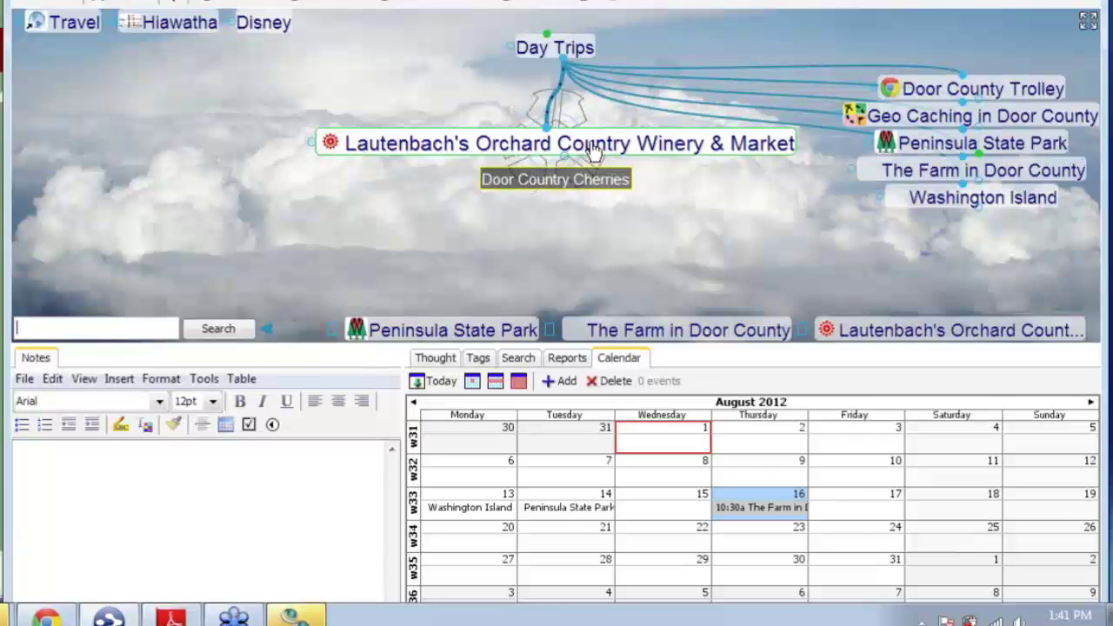
{"action": "left_click", "coordinate": [564, 382]}
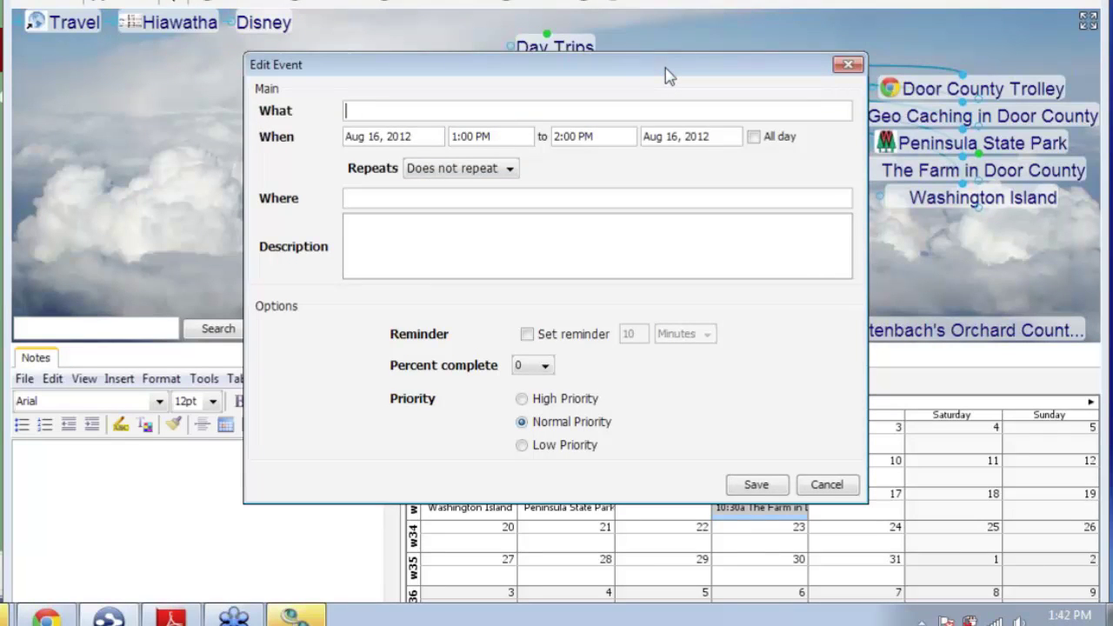
{"action": "left_click_drag", "start_coordinate": [665, 68], "coordinate": [508, 1]}
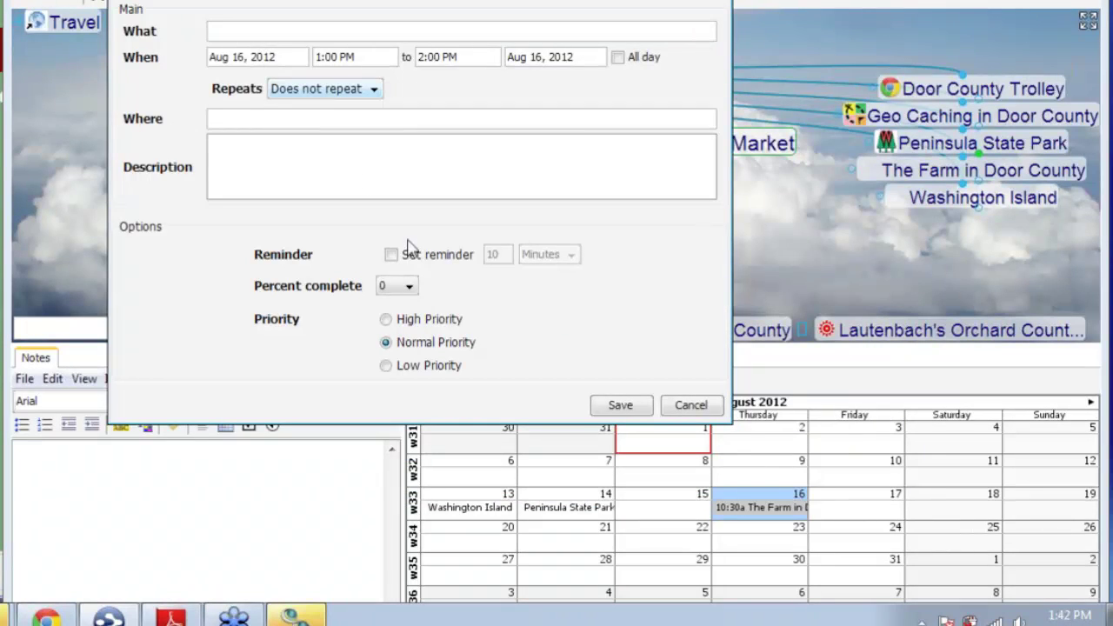
{"action": "left_click", "coordinate": [379, 58]}
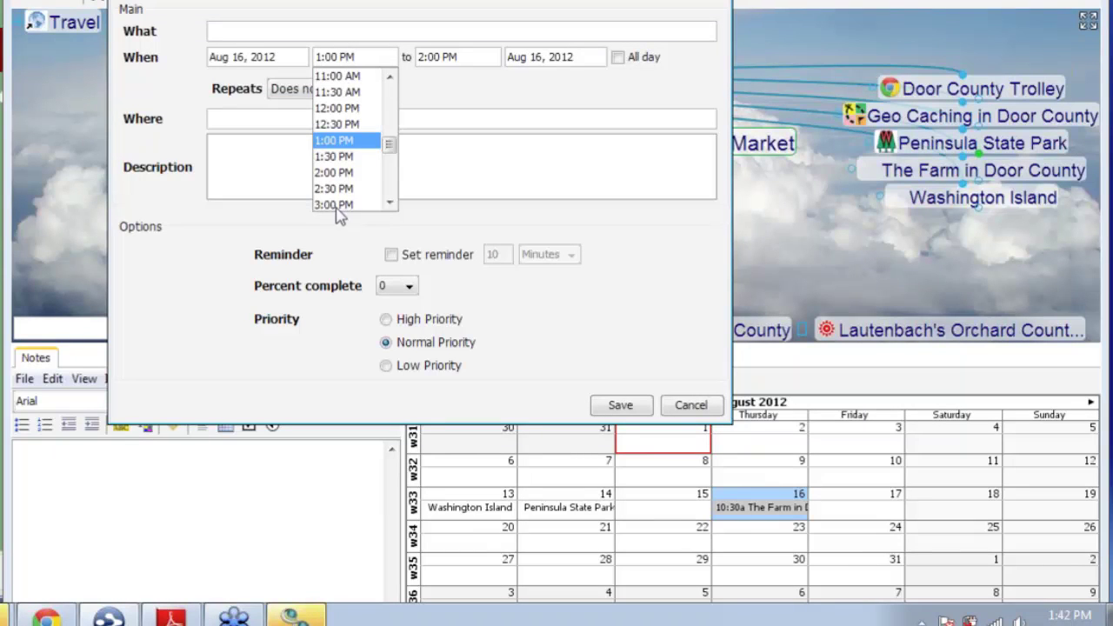
{"action": "left_click", "coordinate": [389, 203]}
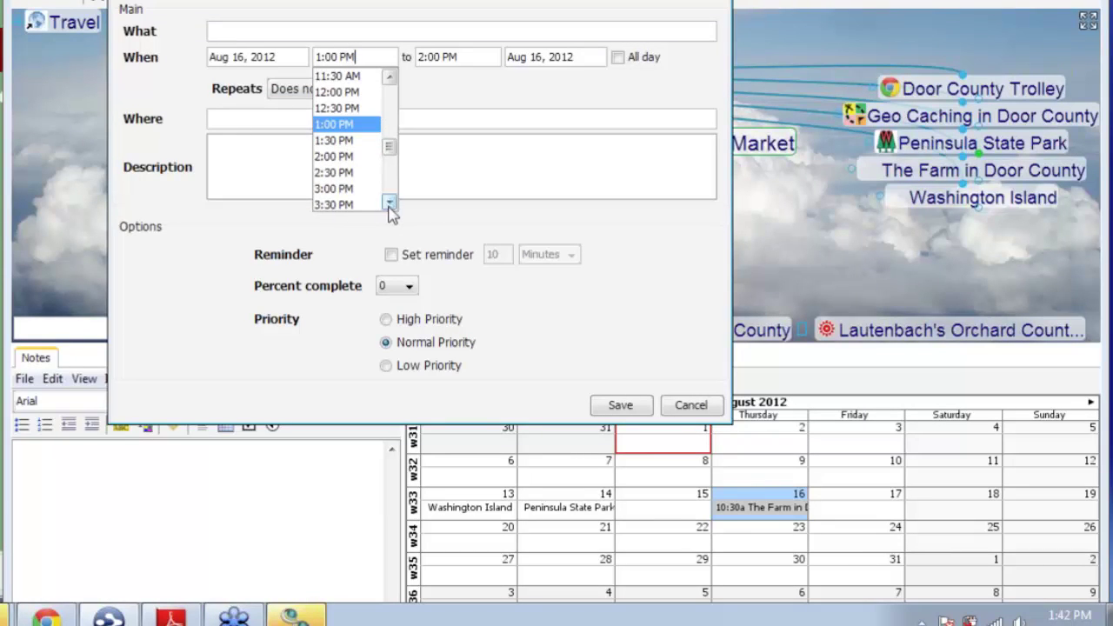
{"action": "left_click", "coordinate": [335, 207]}
{"action": "left_click", "coordinate": [470, 57]}
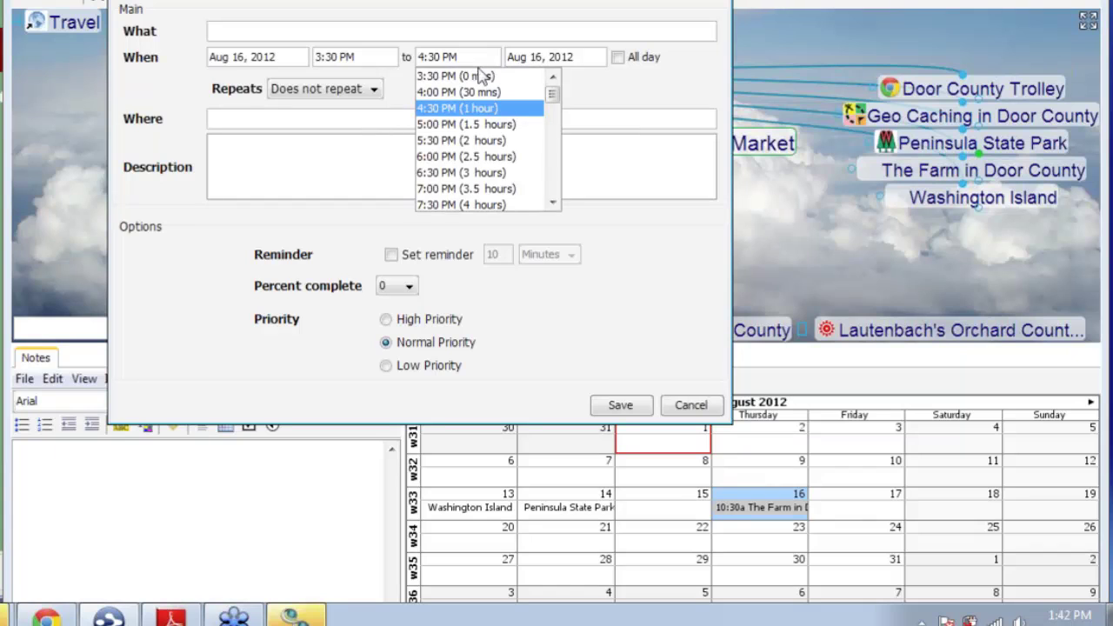
{"action": "left_click", "coordinate": [552, 202]}
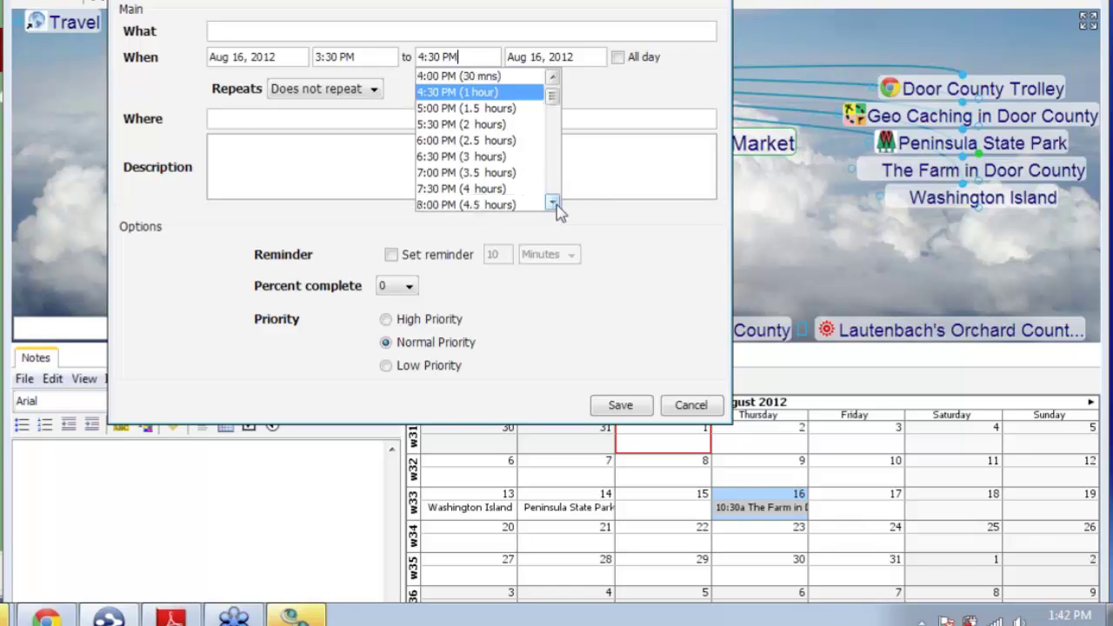
{"action": "left_click", "coordinate": [437, 189]}
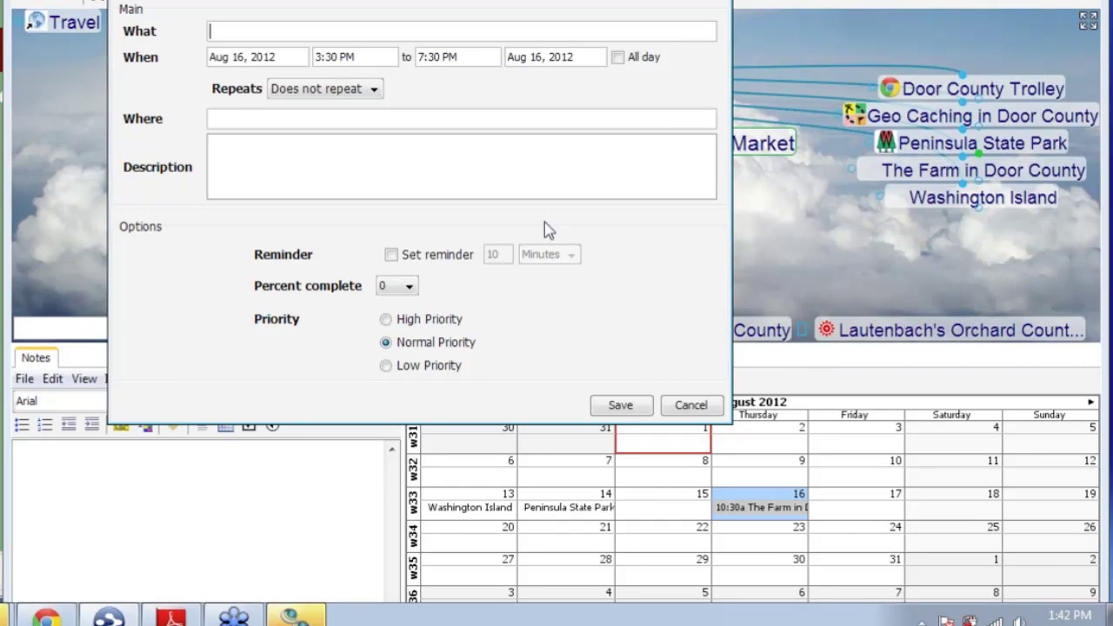
Name the event "Dinner and Cherry Picking" and turn on its 10-minute reminder.
{"action": "type", "text": "Dinner and Cher"}
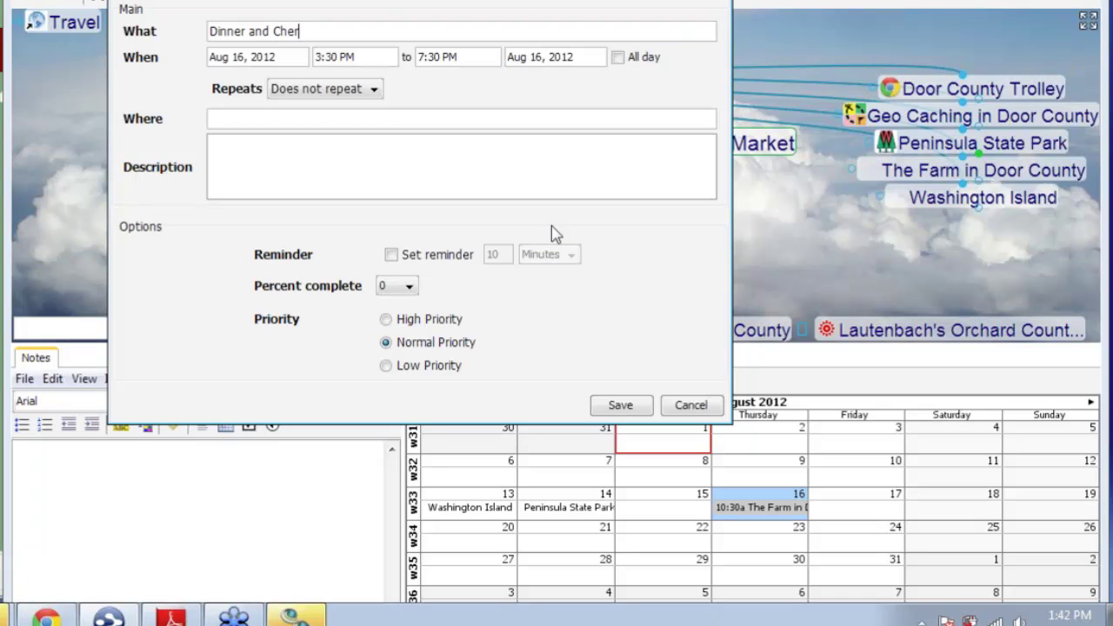
{"action": "type", "text": "ry Picking"}
{"action": "left_click", "coordinate": [391, 255]}
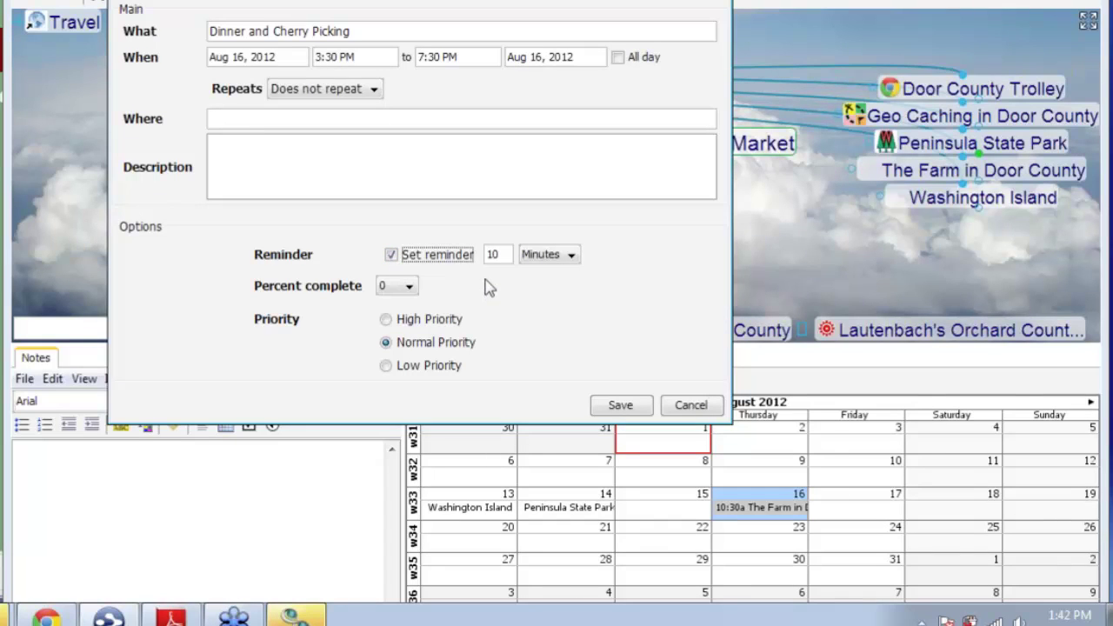
Set the Dinner and Cherry Picking event's date to Jul 25, 2012 and save the event.
{"action": "left_click", "coordinate": [280, 58]}
{"action": "left_click", "coordinate": [215, 74]}
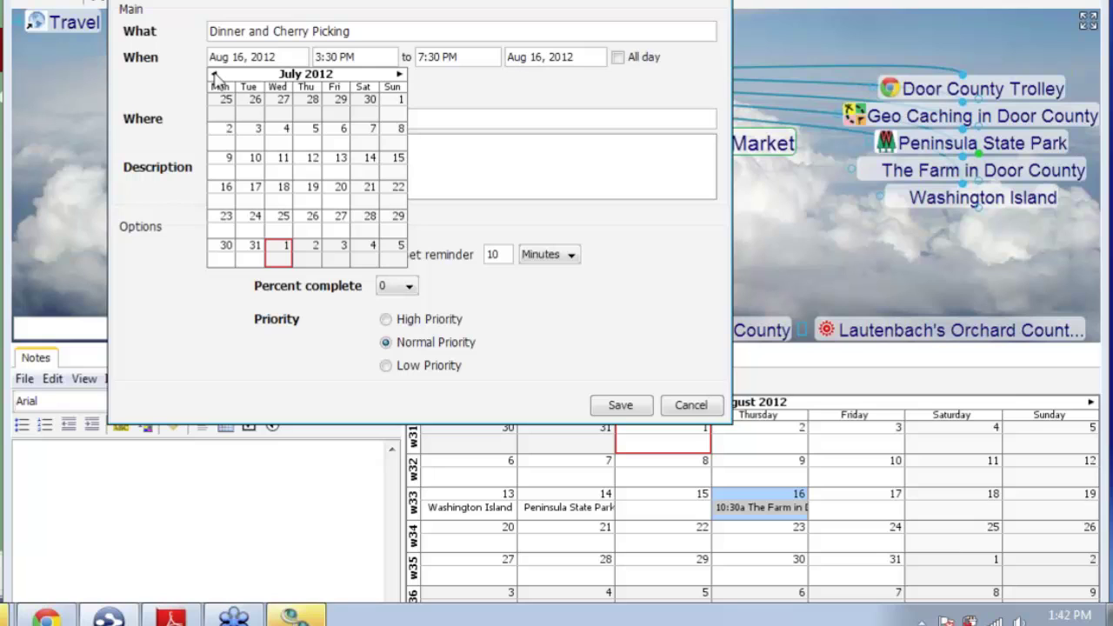
{"action": "left_click", "coordinate": [287, 222]}
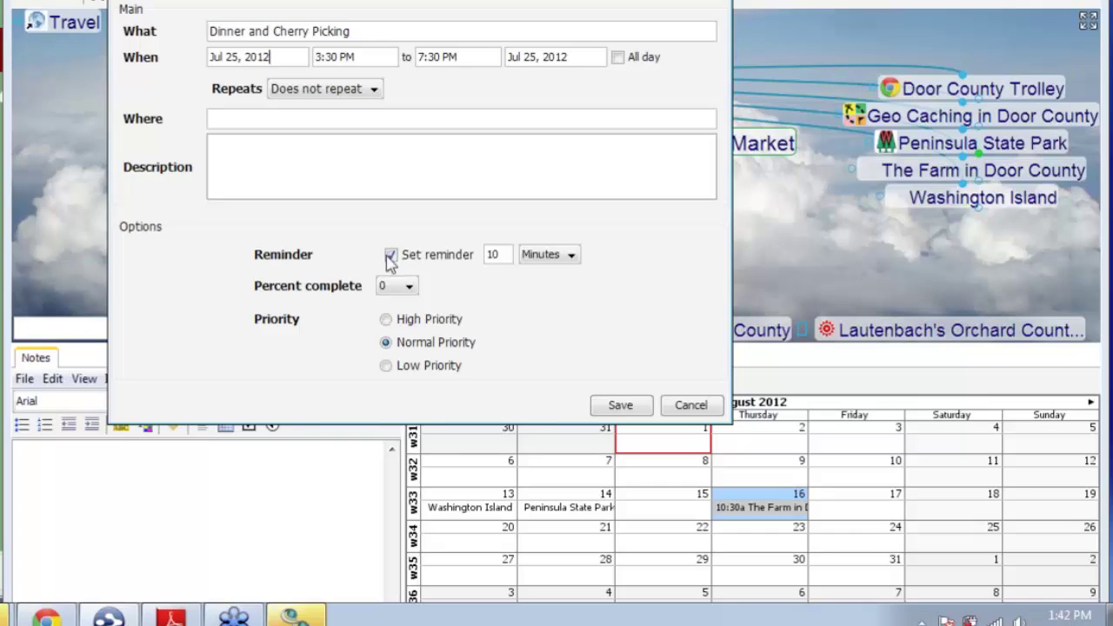
{"action": "left_click", "coordinate": [638, 407]}
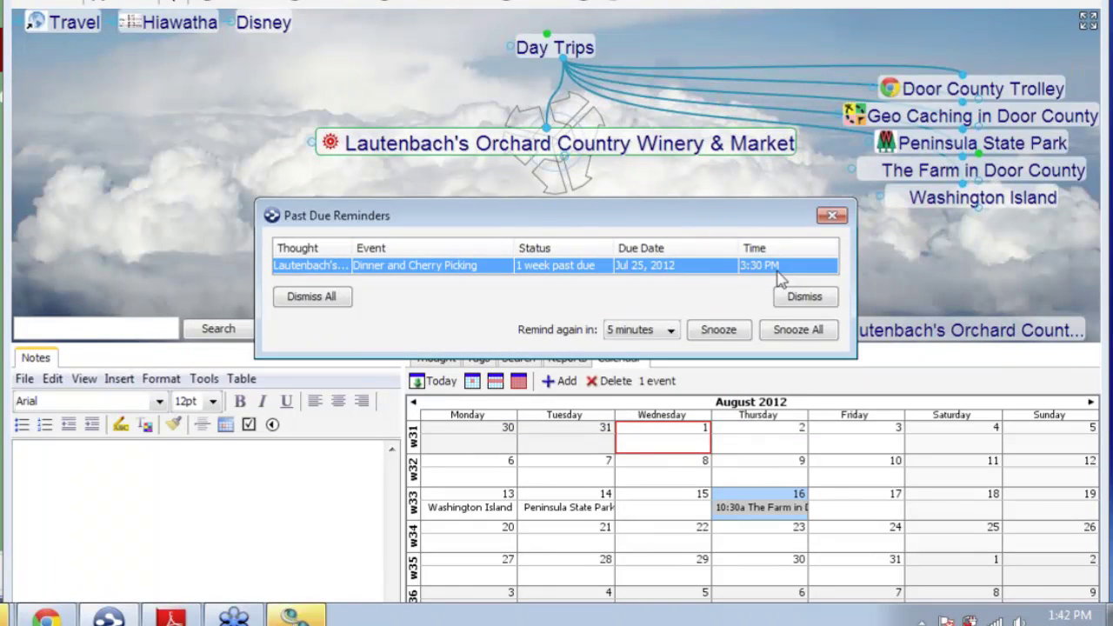
Open the past-due Dinner and Cherry Picking event from its reminder, change its date to Aug 16, 2012, and save it.
{"action": "left_click_drag", "start_coordinate": [725, 223], "coordinate": [649, 182]}
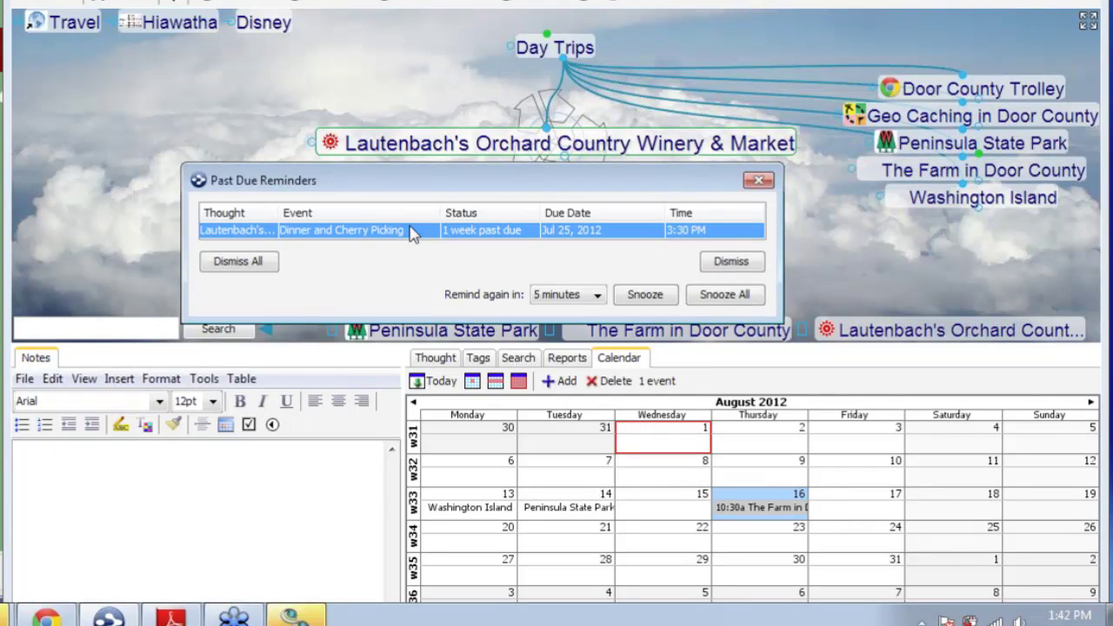
{"action": "double_click", "coordinate": [263, 231]}
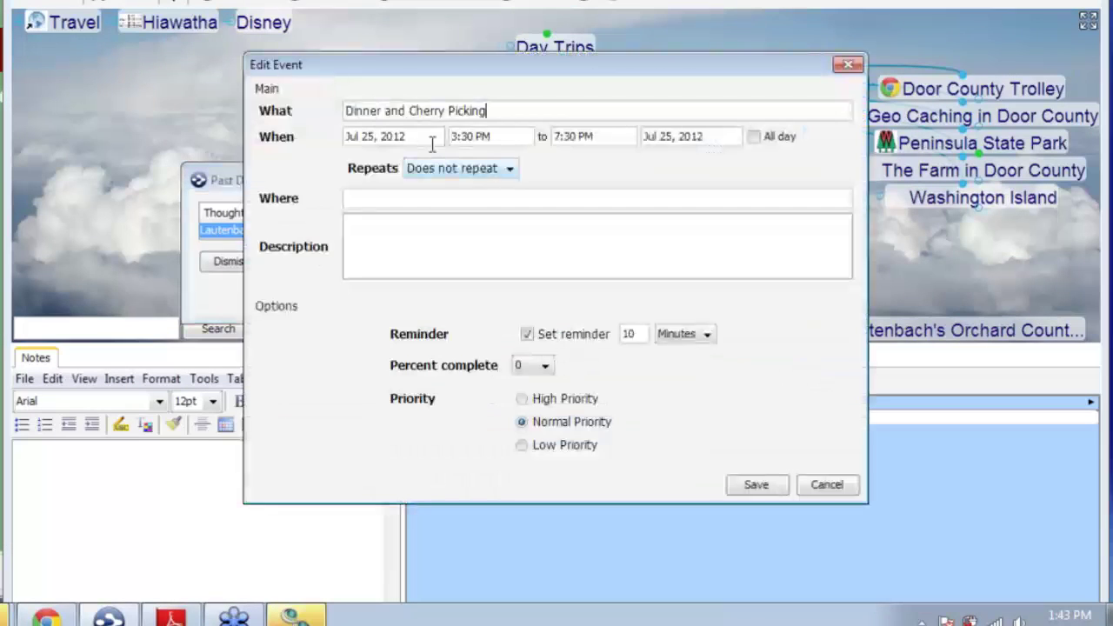
{"action": "left_click", "coordinate": [428, 137]}
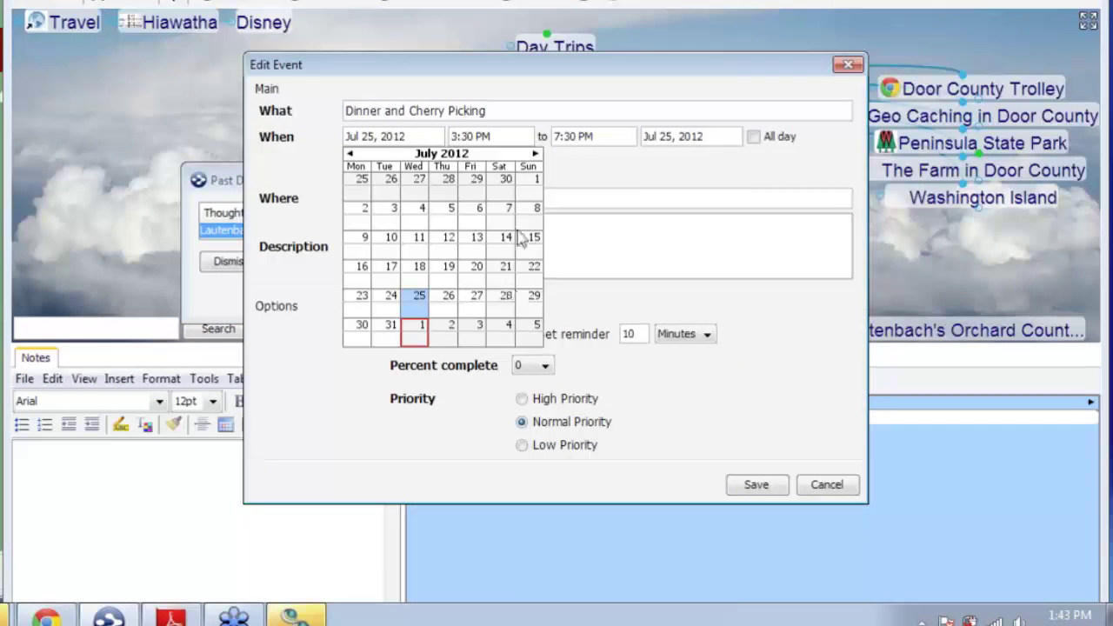
{"action": "left_click", "coordinate": [535, 154]}
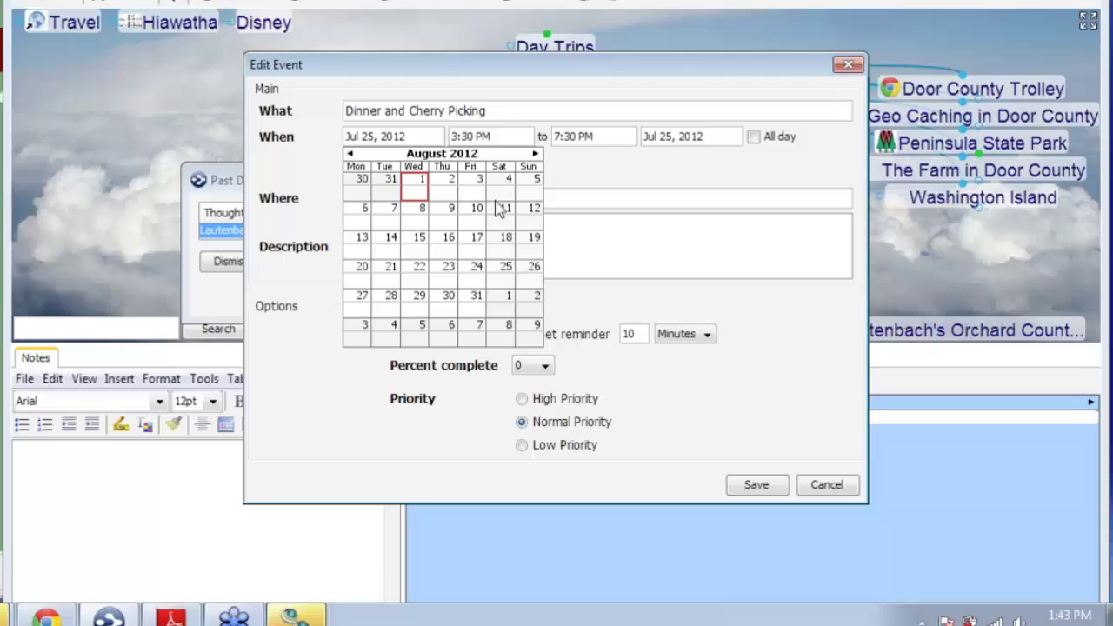
{"action": "left_click", "coordinate": [447, 236]}
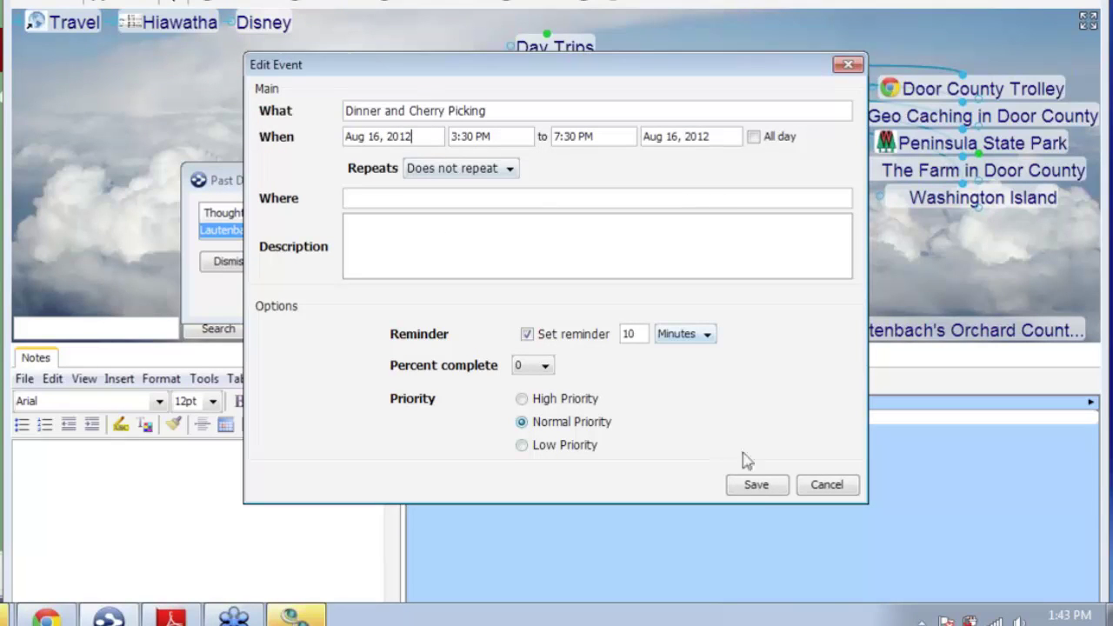
{"action": "left_click", "coordinate": [758, 491]}
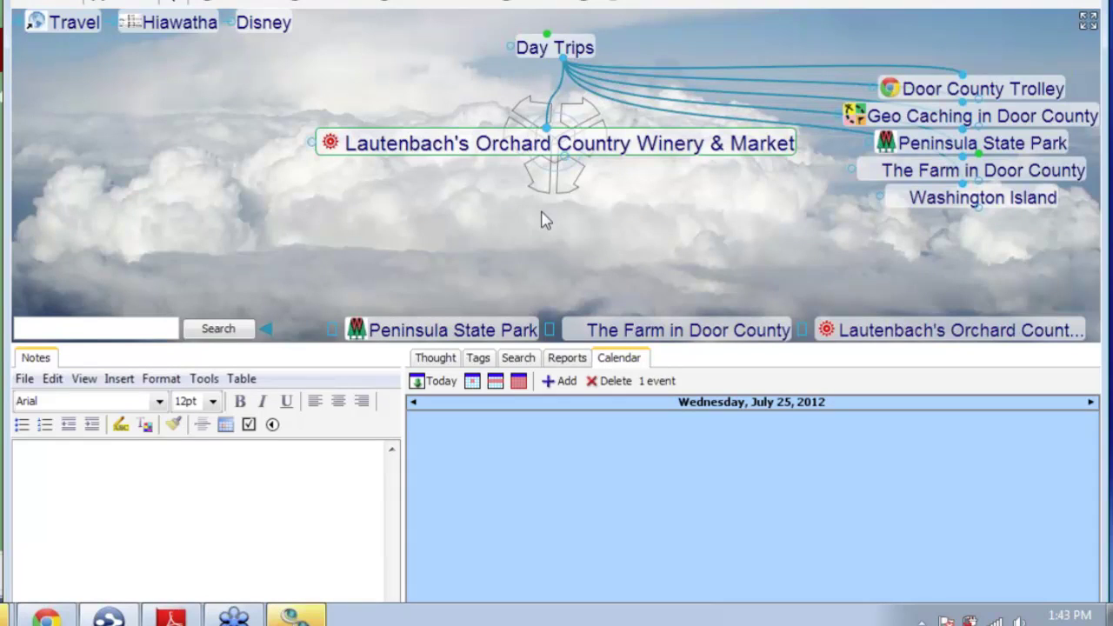
Check the event list of the Lautenbach's Orchard thought and show August 2012 in a taller month calendar.
{"action": "left_click", "coordinate": [658, 382]}
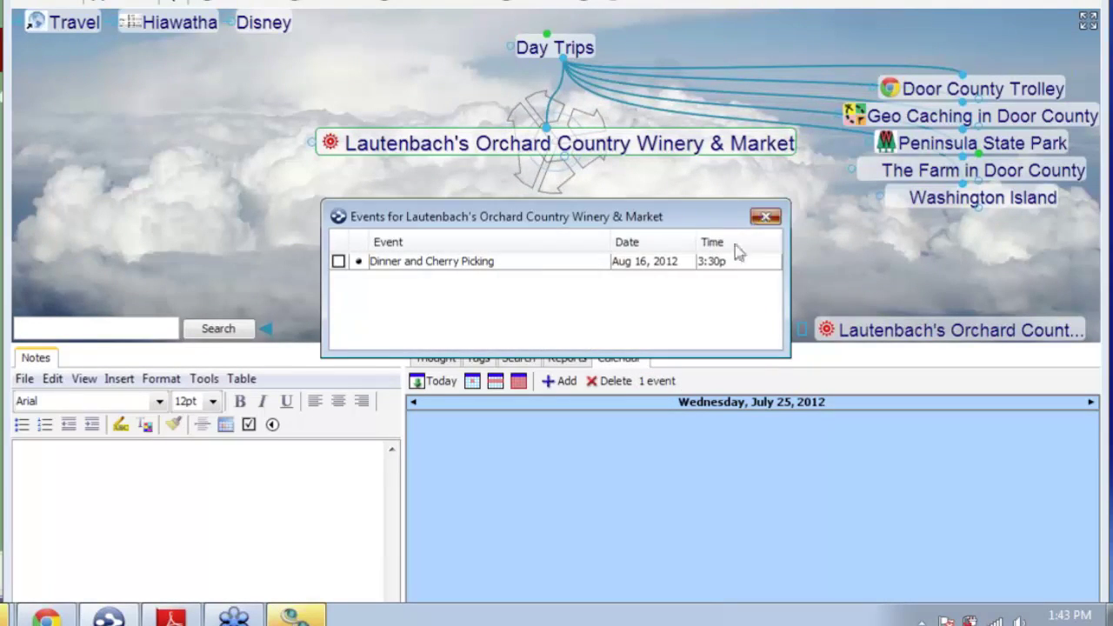
{"action": "left_click", "coordinate": [518, 381]}
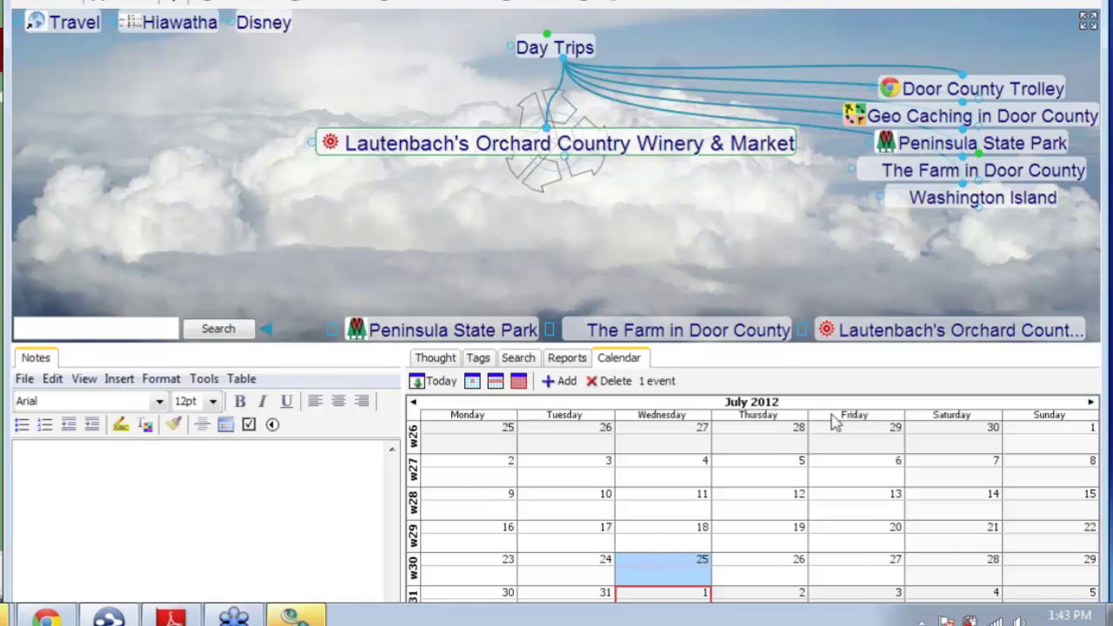
{"action": "left_click", "coordinate": [1092, 403]}
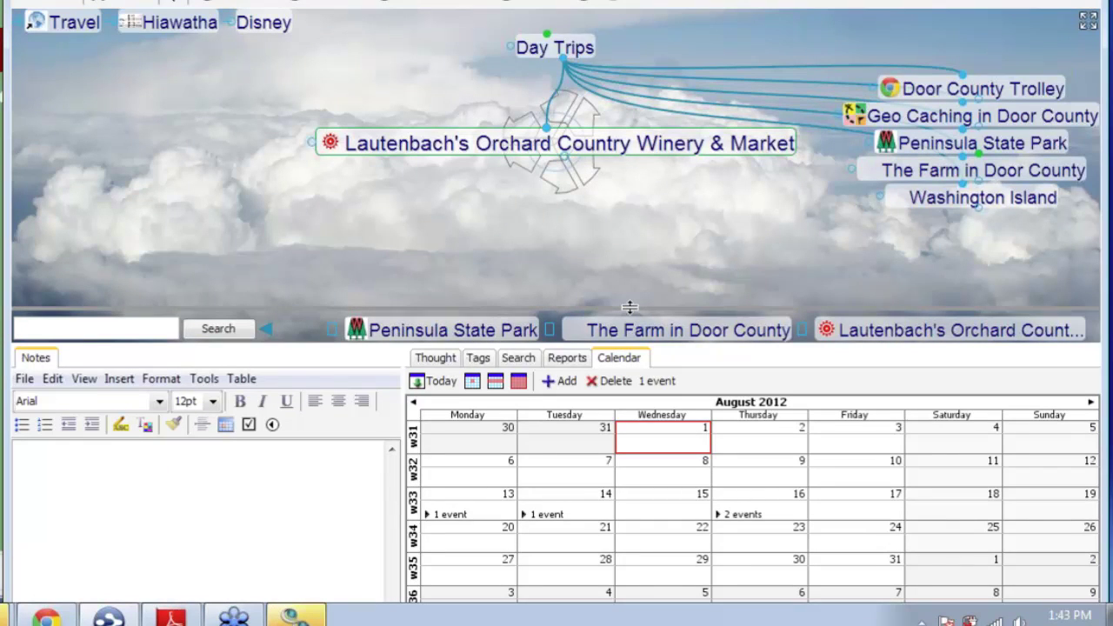
{"action": "left_click_drag", "start_coordinate": [630, 306], "coordinate": [630, 269]}
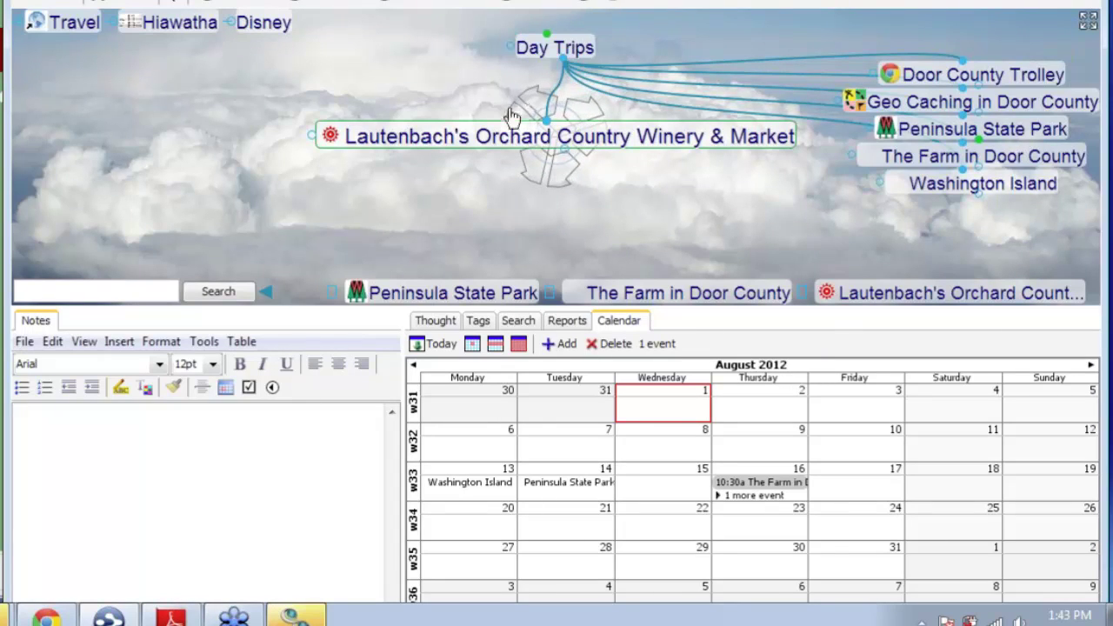
Go to the Day Trips thought and look at the command for synchronizing the calendar with Google Calendar.
{"action": "left_click", "coordinate": [578, 50]}
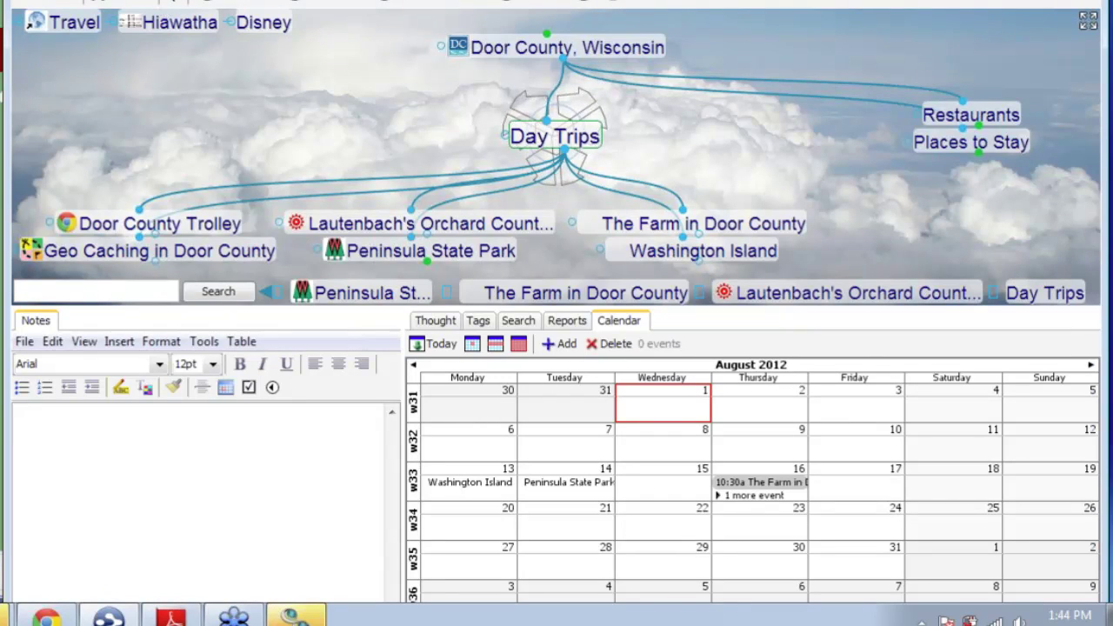
{"action": "key", "text": "alt+f"}
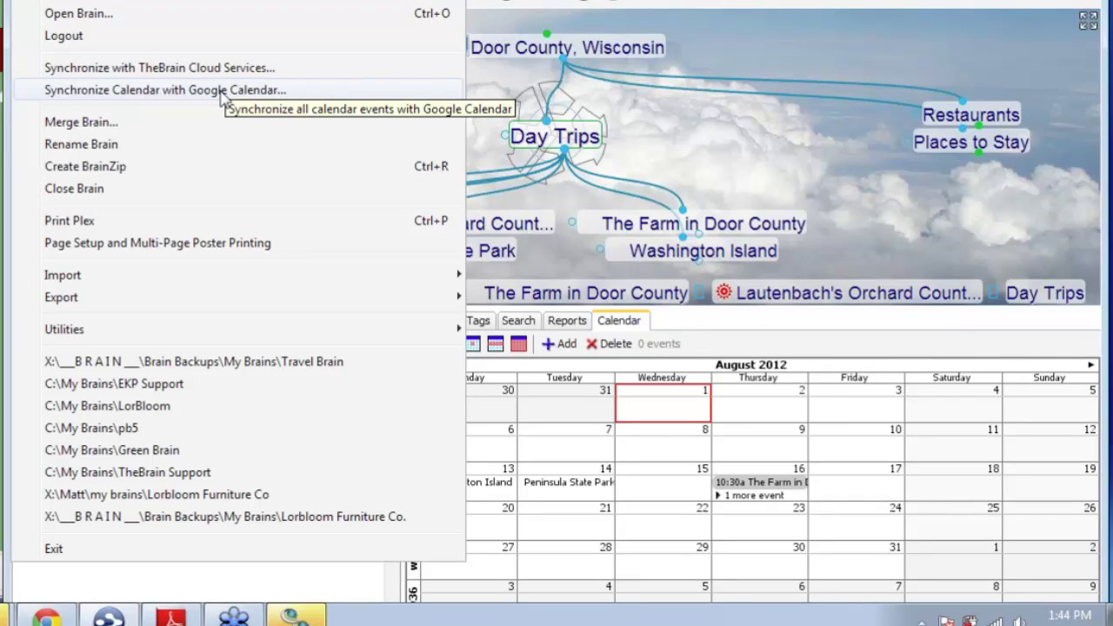
{"action": "left_click", "coordinate": [712, 142]}
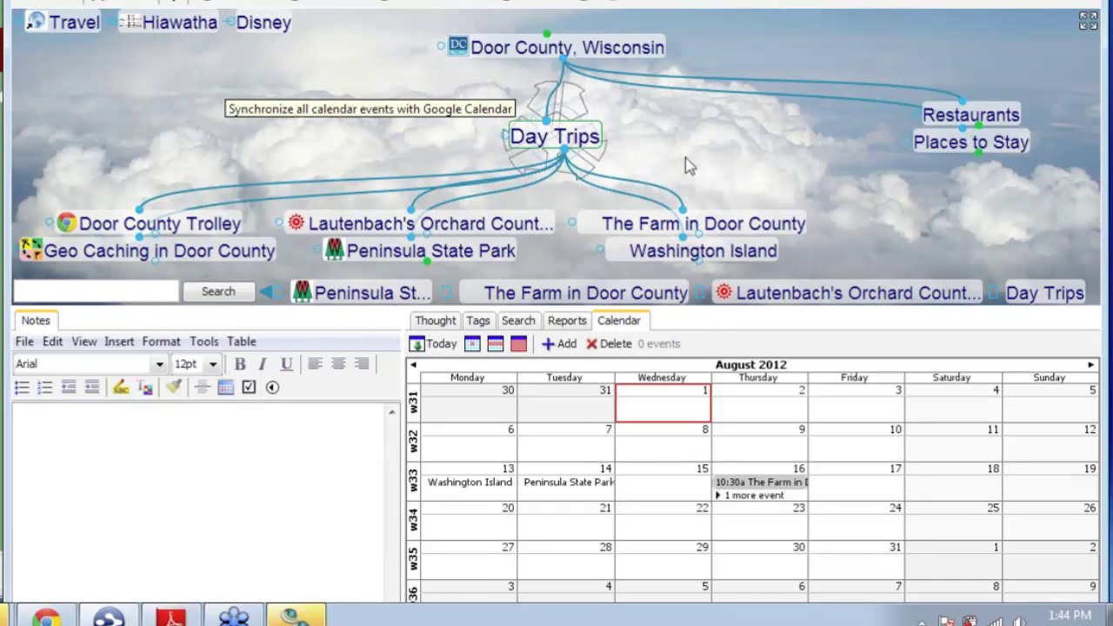
Navigate up through Door County, Wisconsin, the state groups and North America to the Travel thought.
{"action": "left_click", "coordinate": [616, 56]}
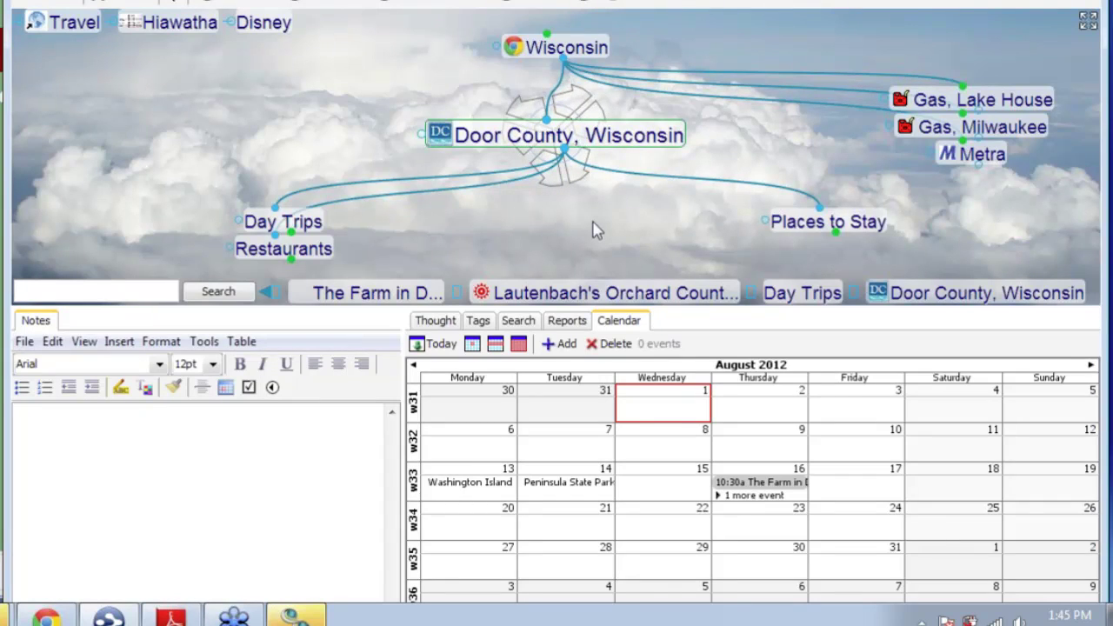
{"action": "left_click", "coordinate": [592, 51]}
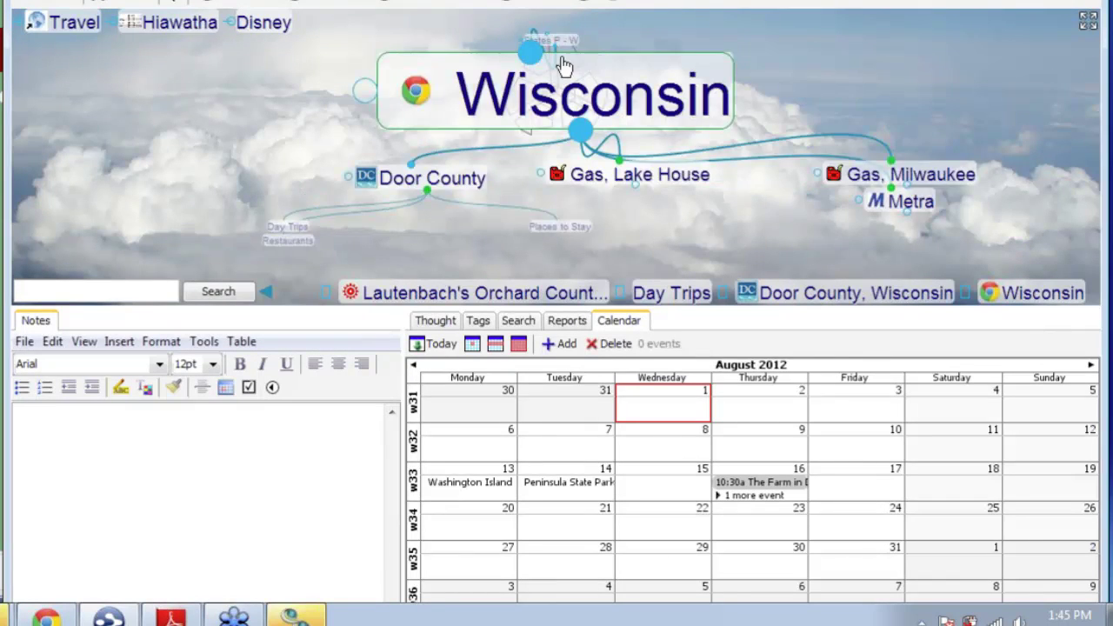
{"action": "left_click", "coordinate": [553, 41]}
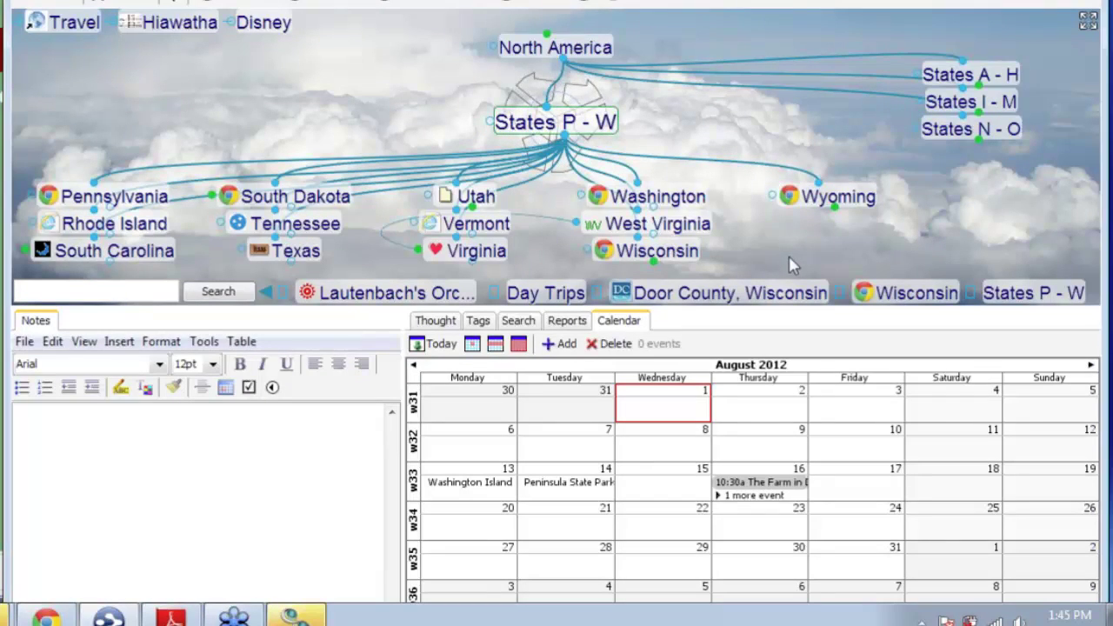
{"action": "left_click", "coordinate": [992, 128]}
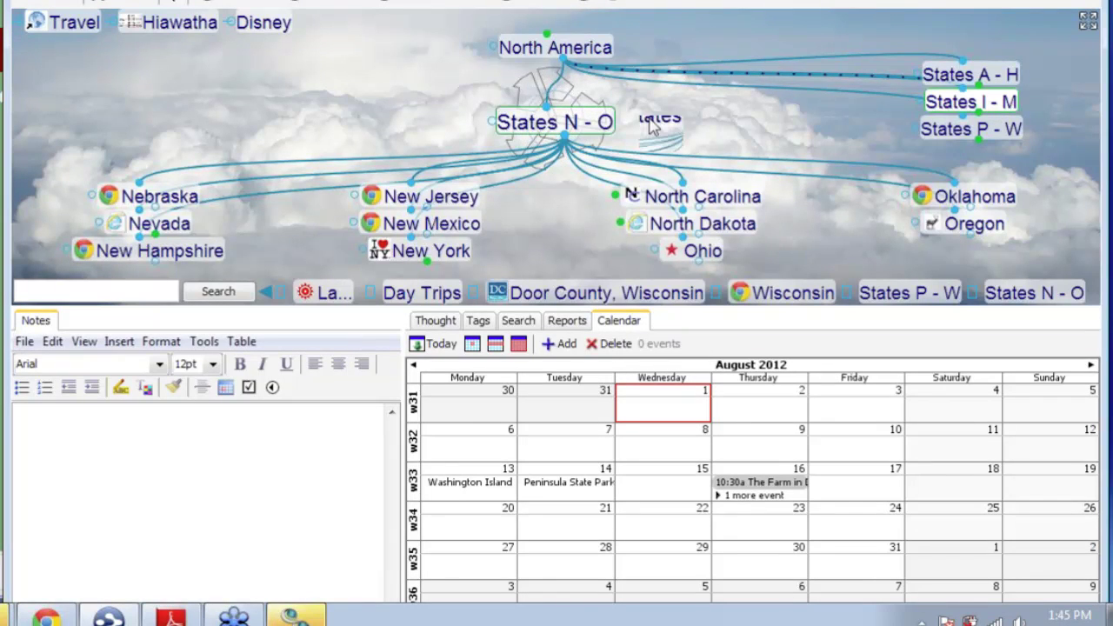
{"action": "key", "text": "Return"}
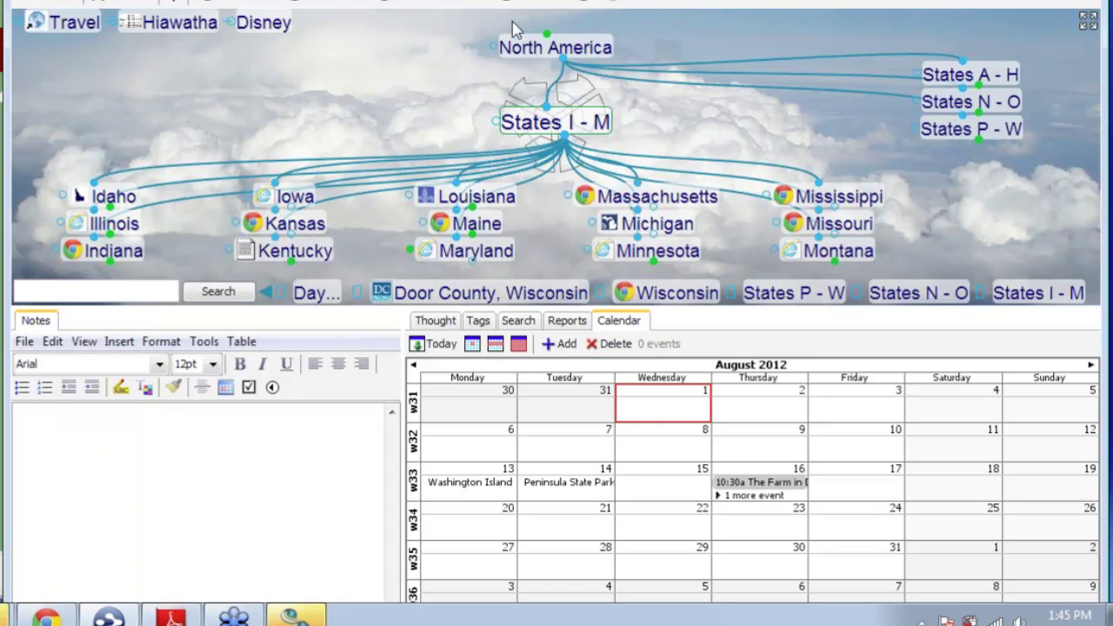
{"action": "left_click", "coordinate": [537, 48]}
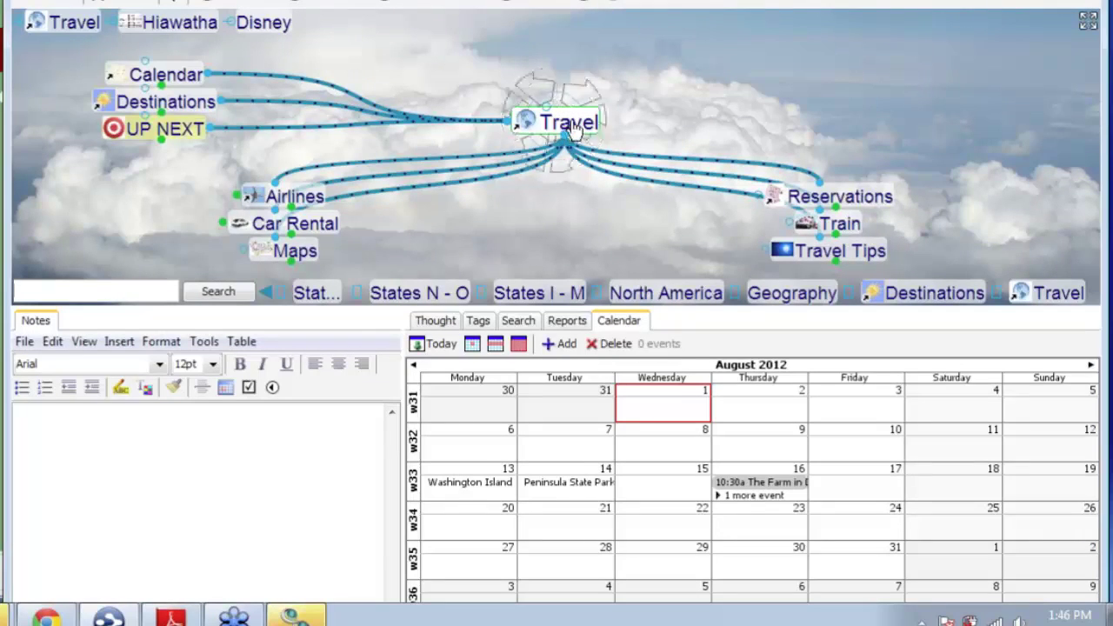
Link the existing Door County, Wisconsin thought as a child of the UP NEXT thought.
{"action": "left_click", "coordinate": [187, 139]}
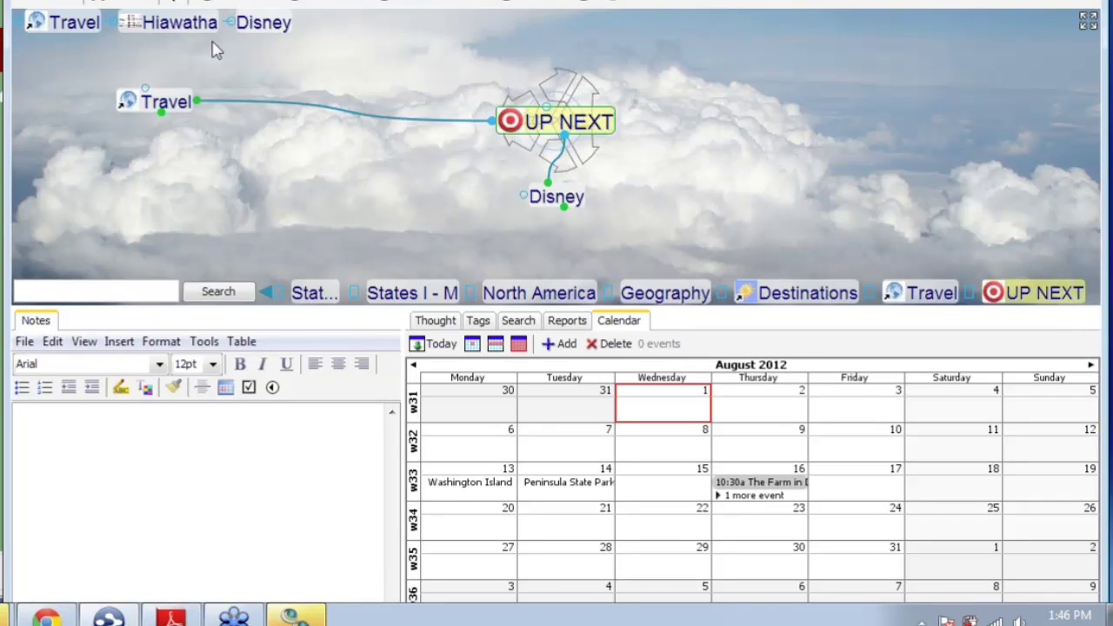
{"action": "left_click_drag", "start_coordinate": [611, 169], "coordinate": [677, 198]}
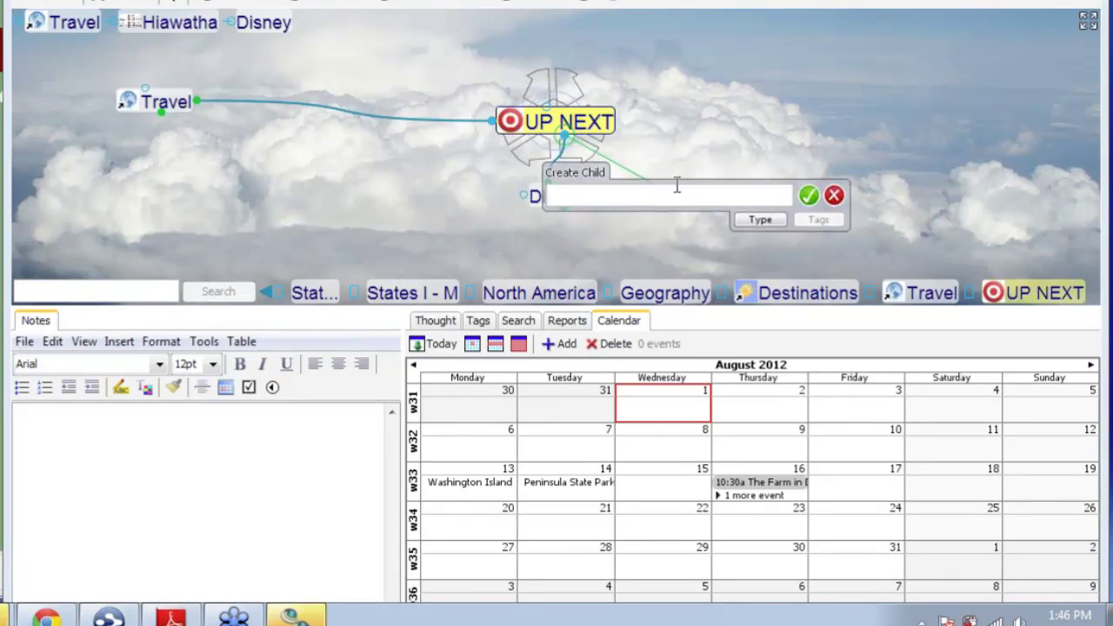
{"action": "type", "text": "Door"}
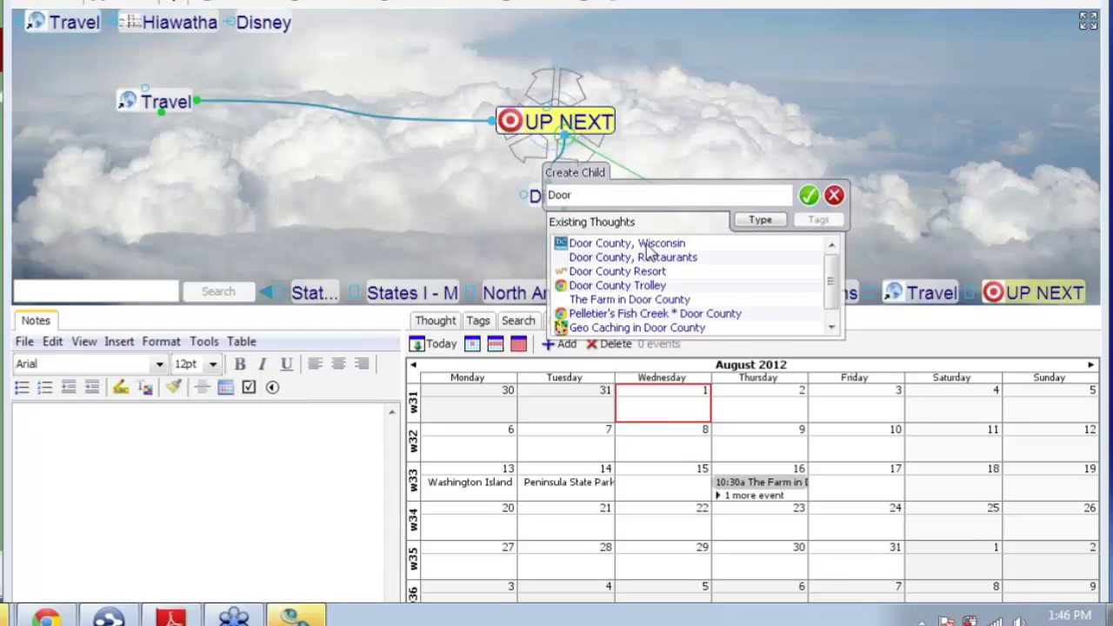
{"action": "left_click", "coordinate": [647, 245]}
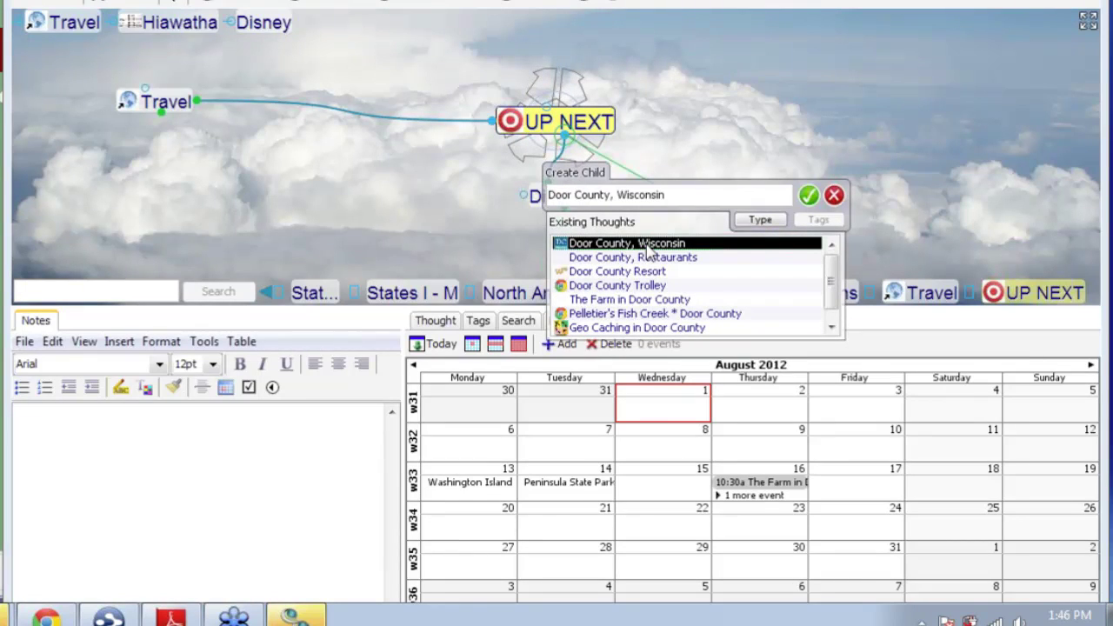
{"action": "key", "text": "Return"}
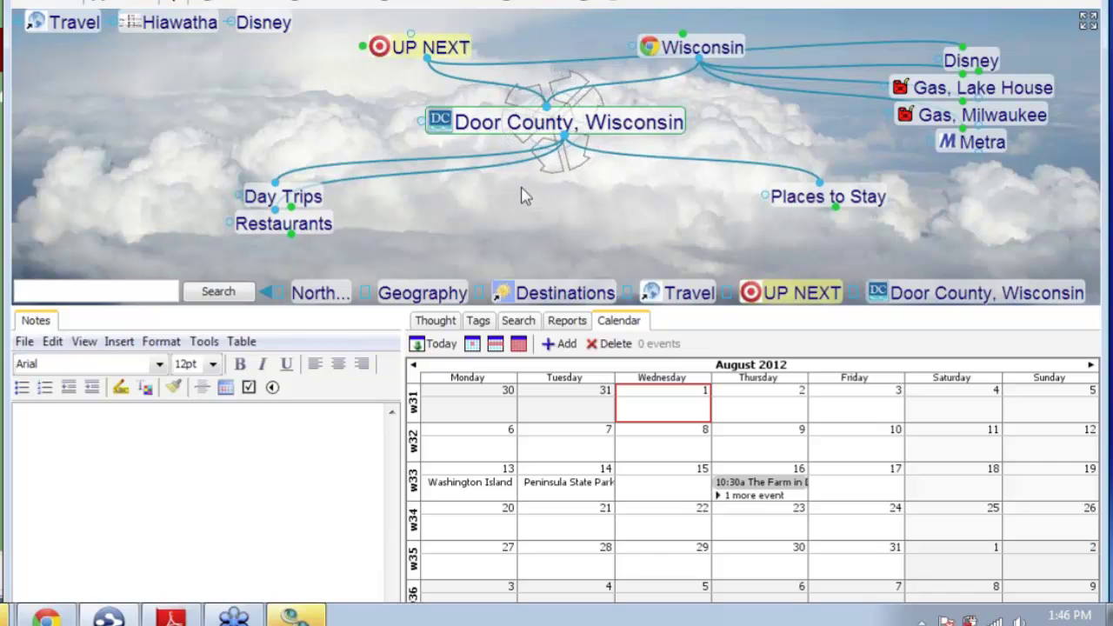
Copy the thought URL of Door County, Wisconsin.
{"action": "mouse_move", "coordinate": [514, 131]}
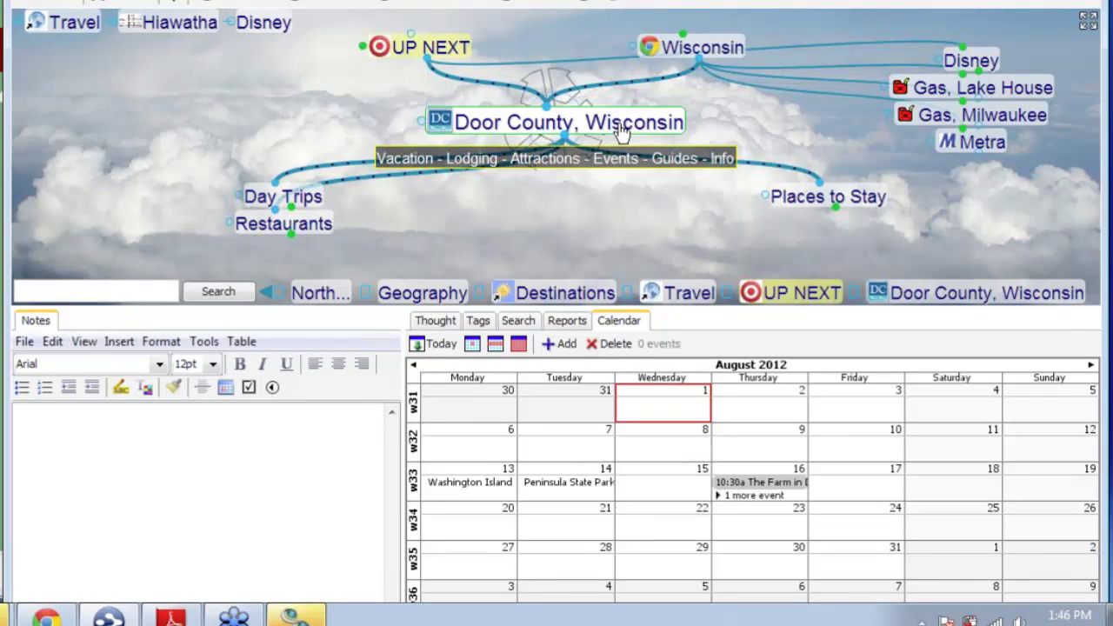
{"action": "right_click", "coordinate": [565, 128]}
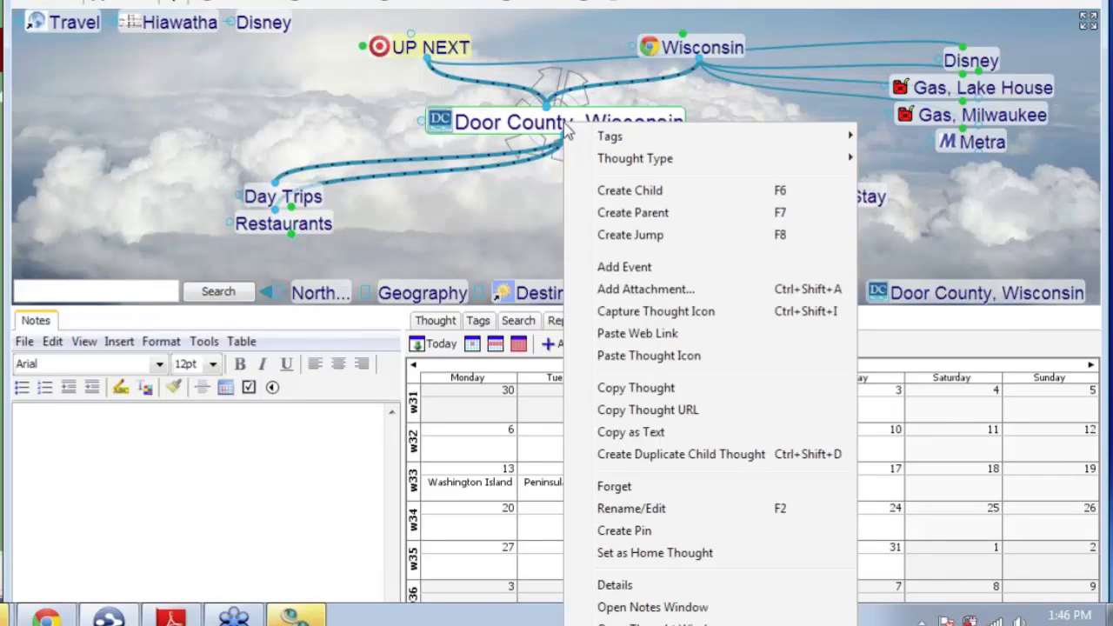
{"action": "left_click", "coordinate": [658, 396]}
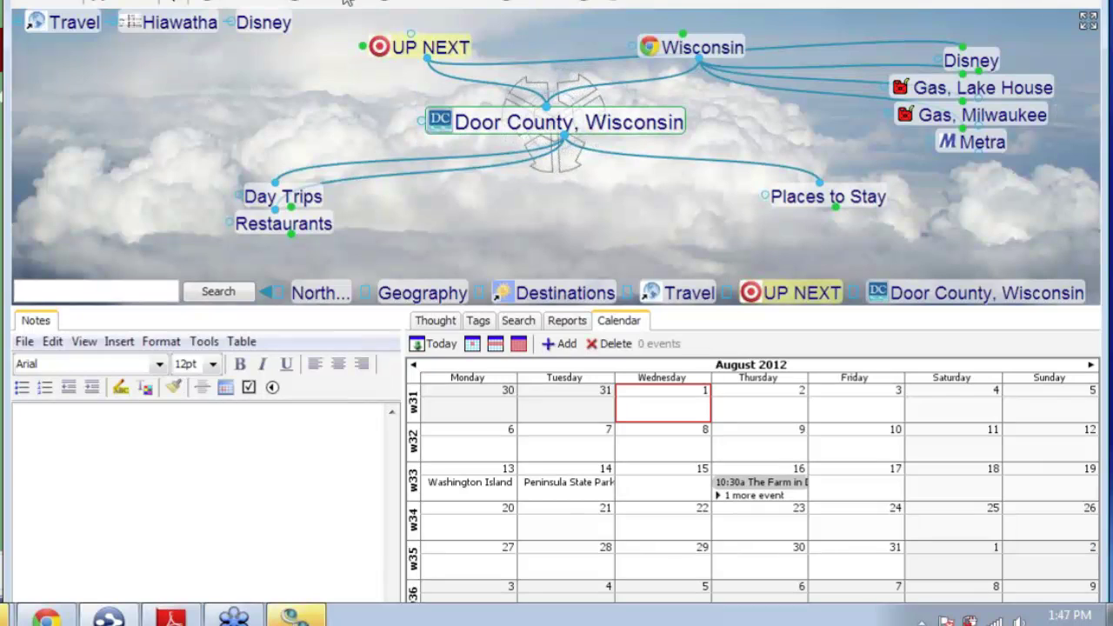
Switch to the personal brain and go through the Family thought to the family member's thought highlighted in pink.
{"action": "left_click", "coordinate": [542, 2]}
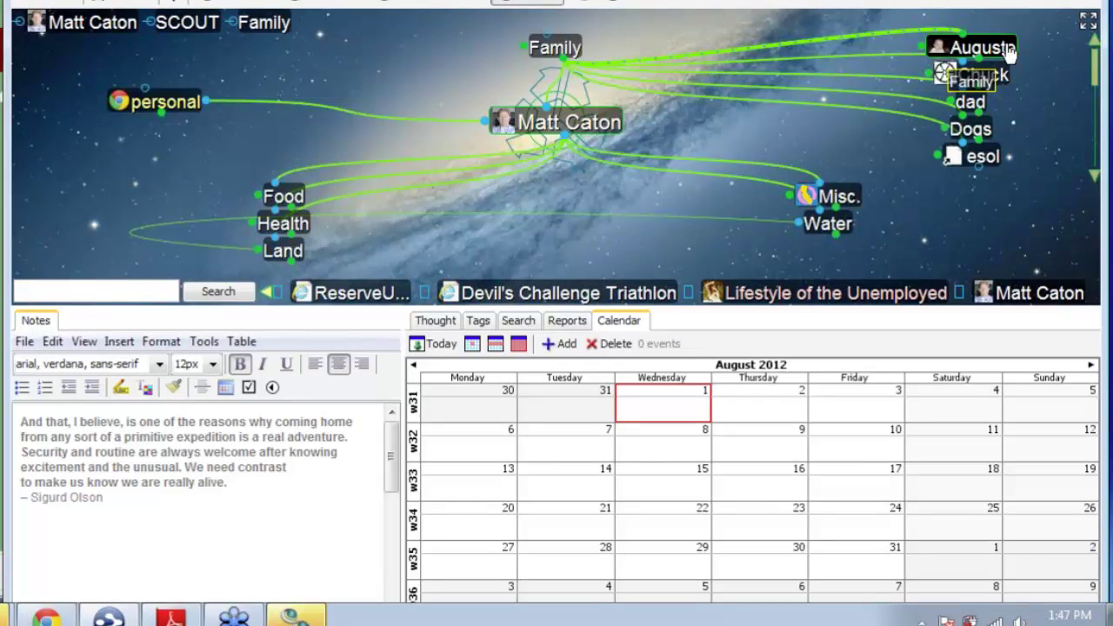
{"action": "left_click", "coordinate": [557, 49]}
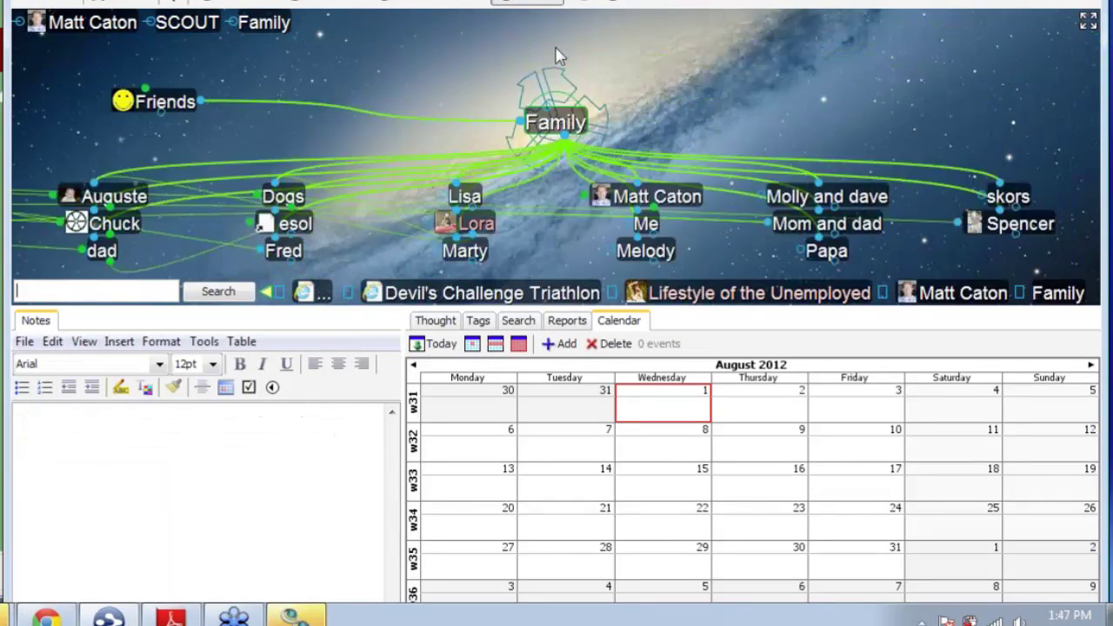
{"action": "left_click", "coordinate": [476, 225]}
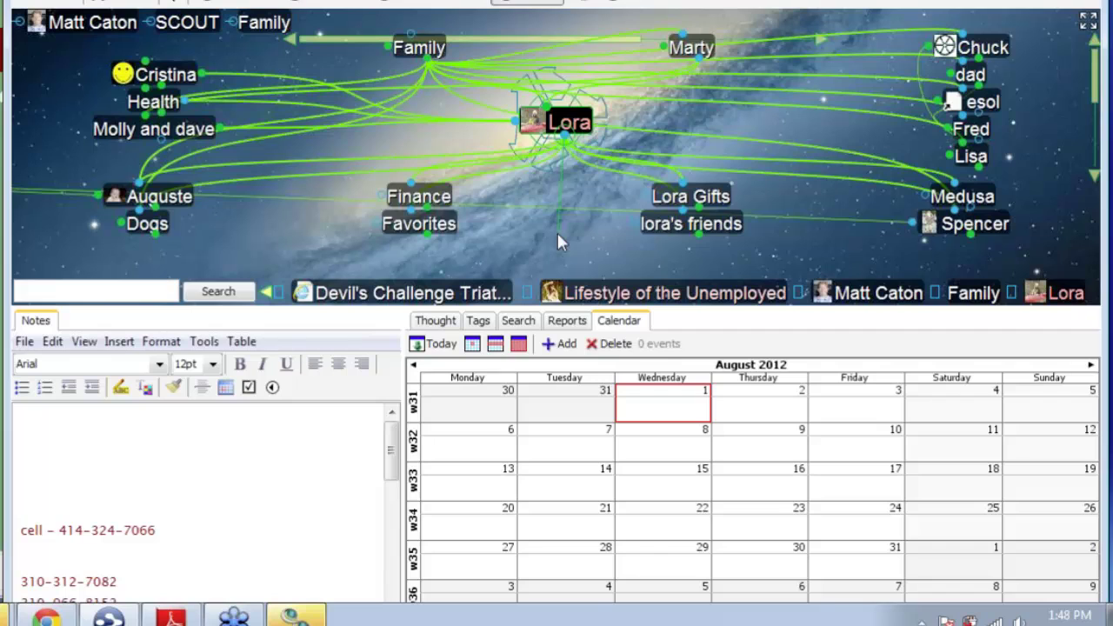
Create a child thought named "Upcoming Travel" under the family member's thought.
{"action": "key", "text": "alt+c"}
{"action": "type", "text": "Upcoming Tra"}
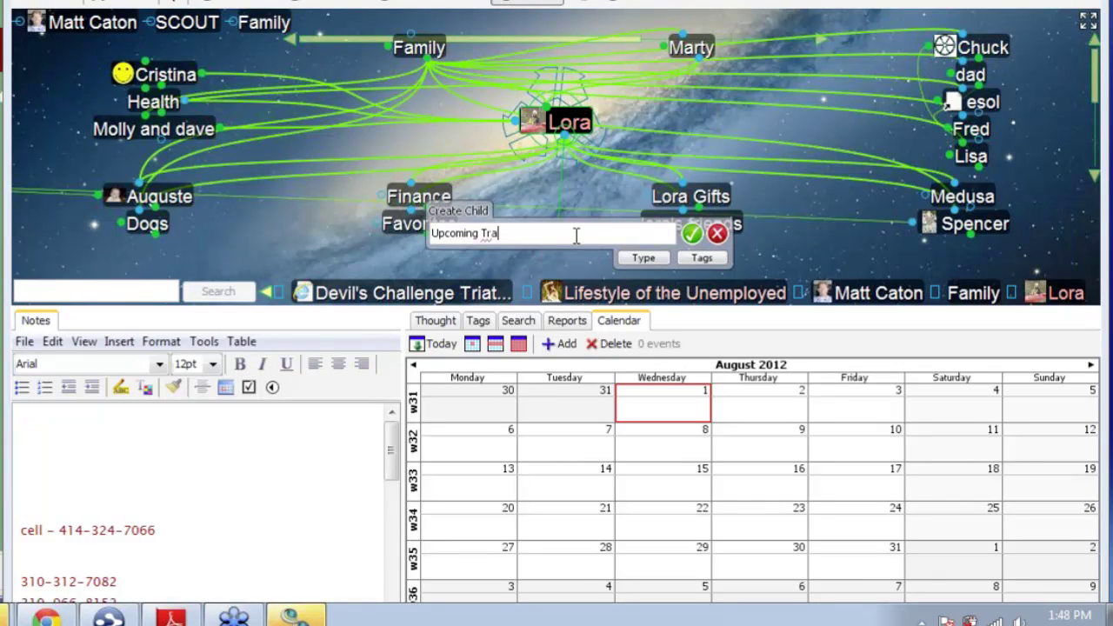
{"action": "type", "text": "vel"}
{"action": "key", "text": "Return"}
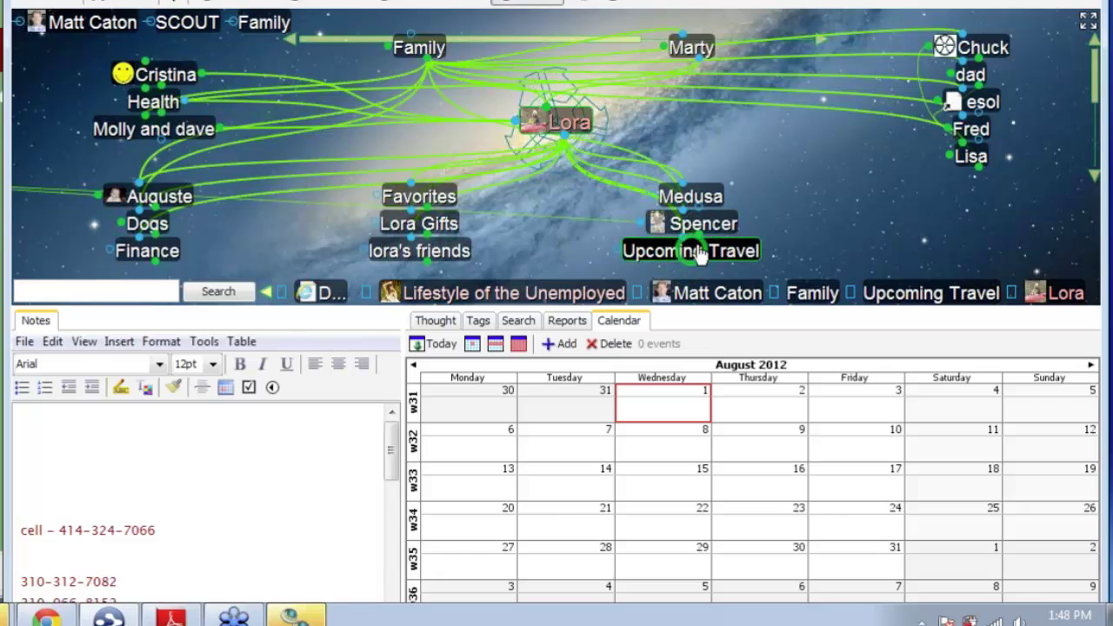
Go to the Upcoming Travel thought and attach the copied Door County, Wisconsin thought URL to it.
{"action": "left_click", "coordinate": [700, 251]}
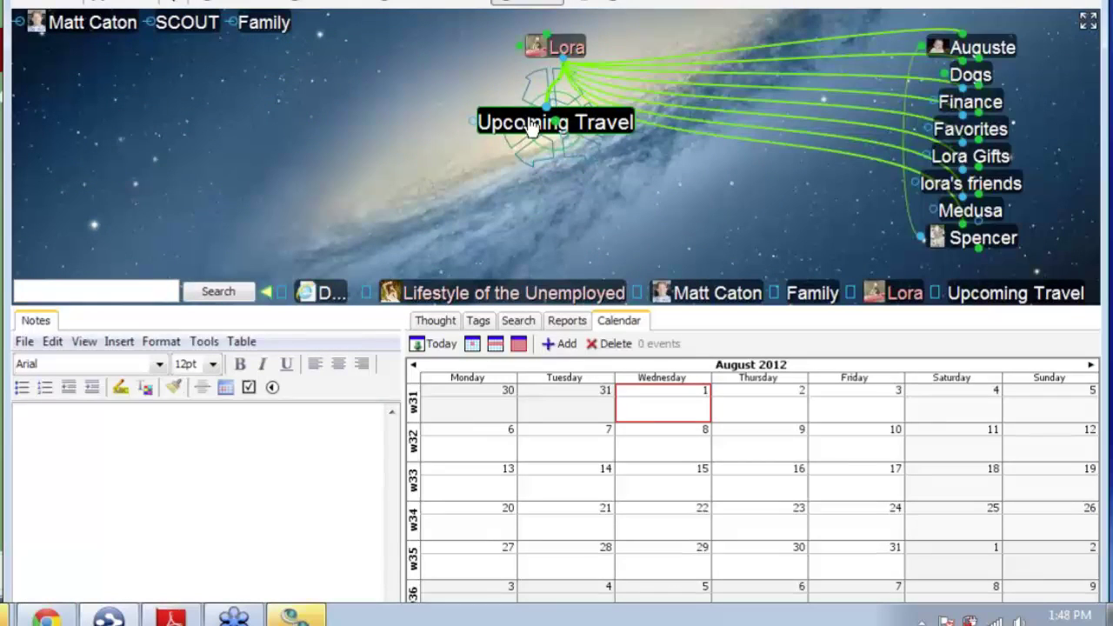
{"action": "right_click", "coordinate": [528, 127]}
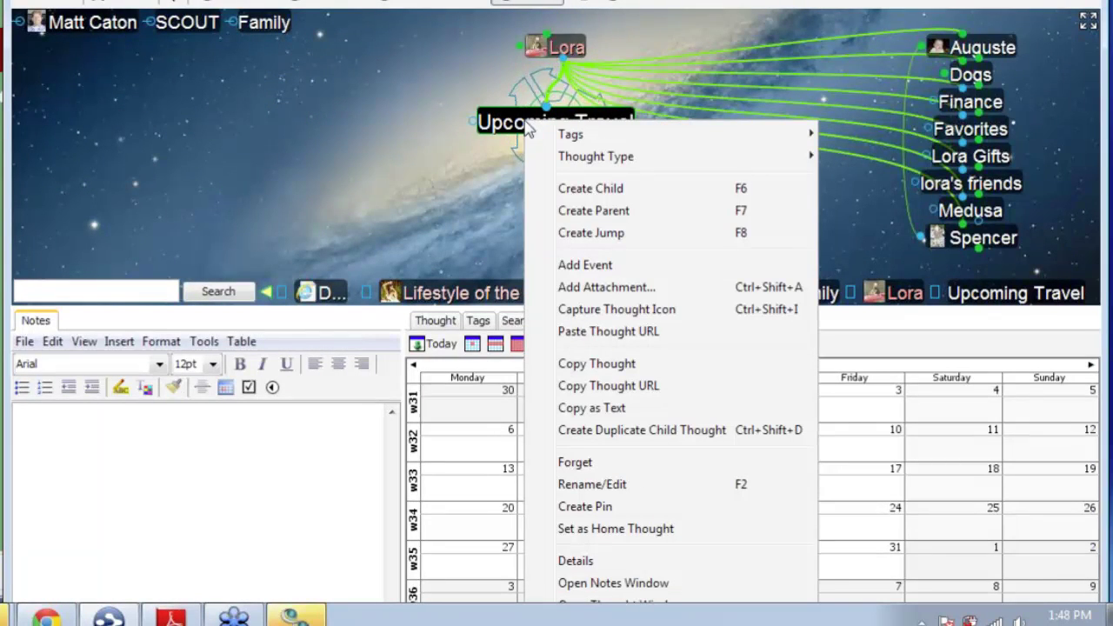
{"action": "left_click", "coordinate": [609, 334]}
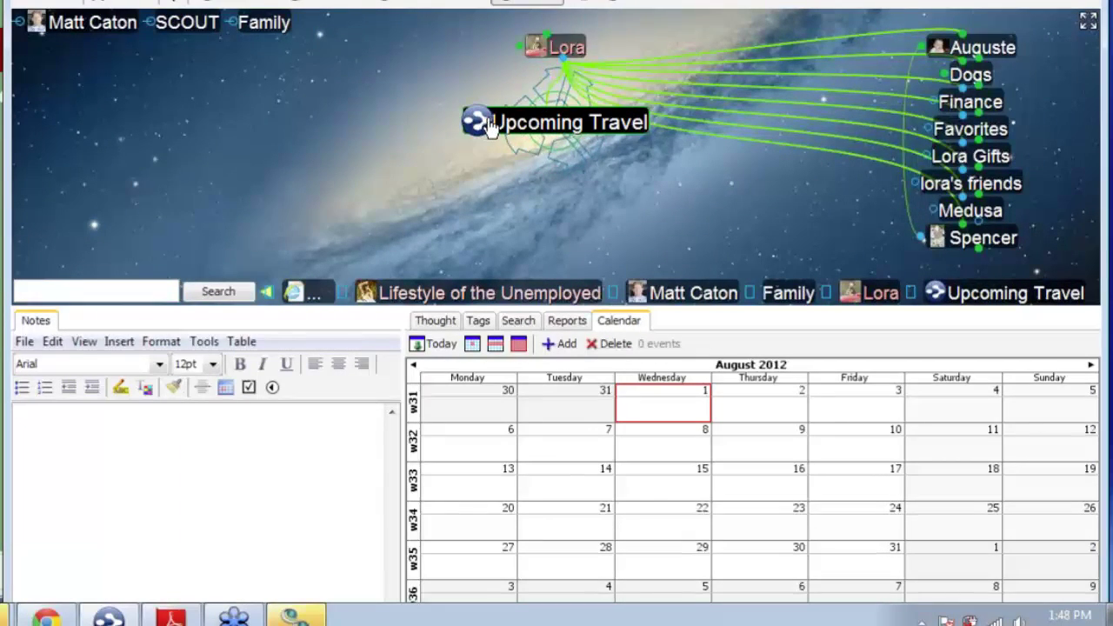
Return to the family member's thought and reopen Upcoming Travel to follow its link to Door County, Wisconsin.
{"action": "left_click", "coordinate": [576, 51]}
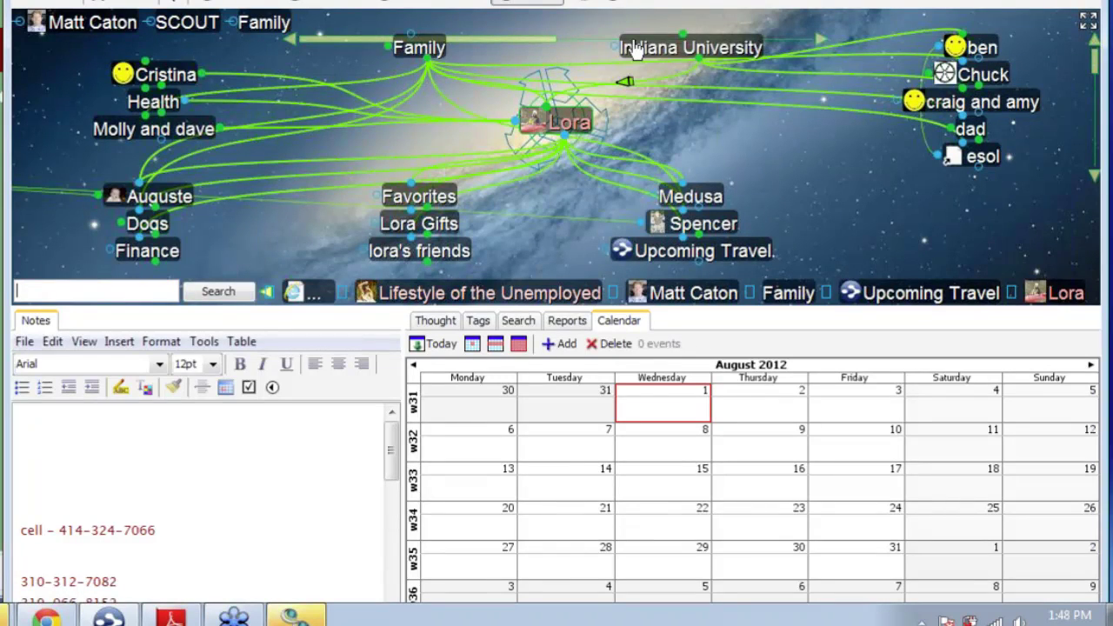
{"action": "left_click", "coordinate": [745, 254]}
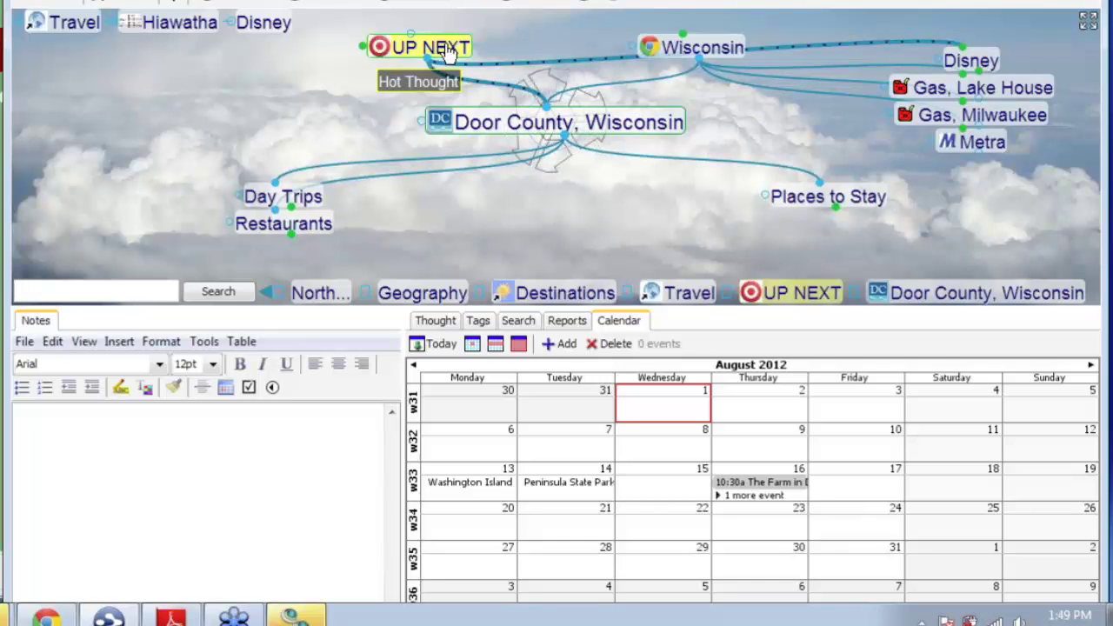
Go to the Hiawatha thought, look at its Hiawatha Details PDF child, and clear the existing note text on Hiawatha.
{"action": "left_click", "coordinate": [181, 26]}
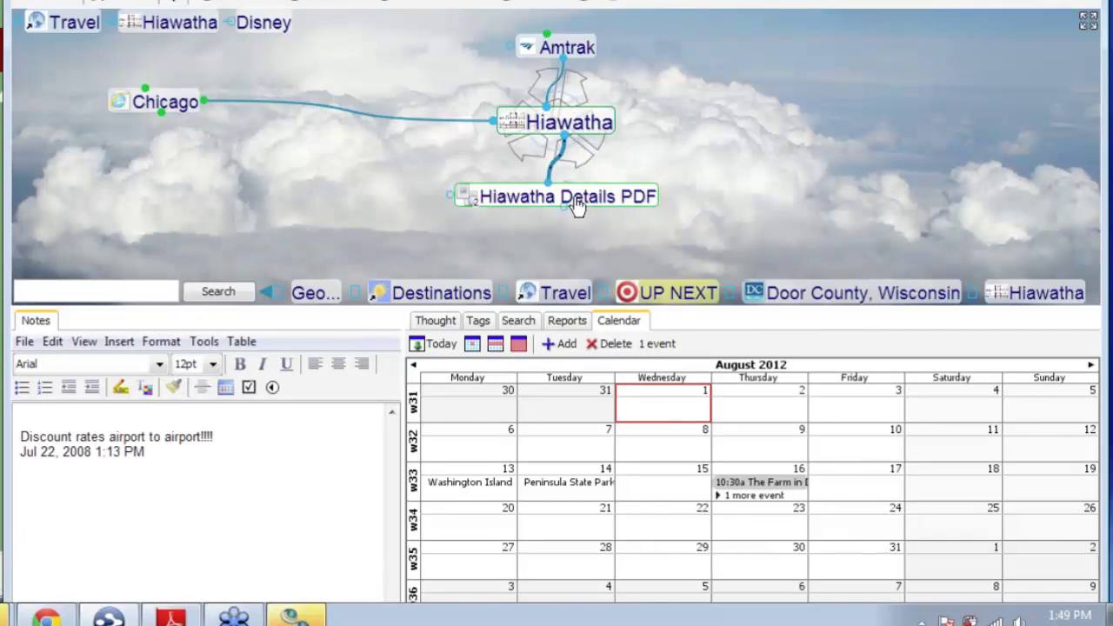
{"action": "left_click", "coordinate": [572, 198]}
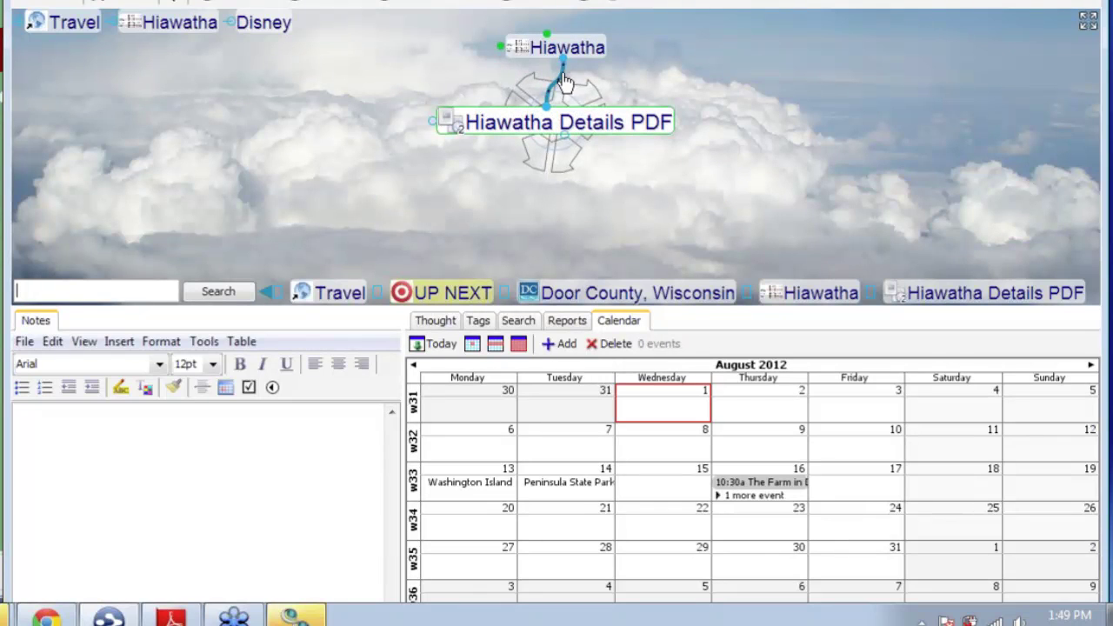
{"action": "left_click", "coordinate": [574, 53]}
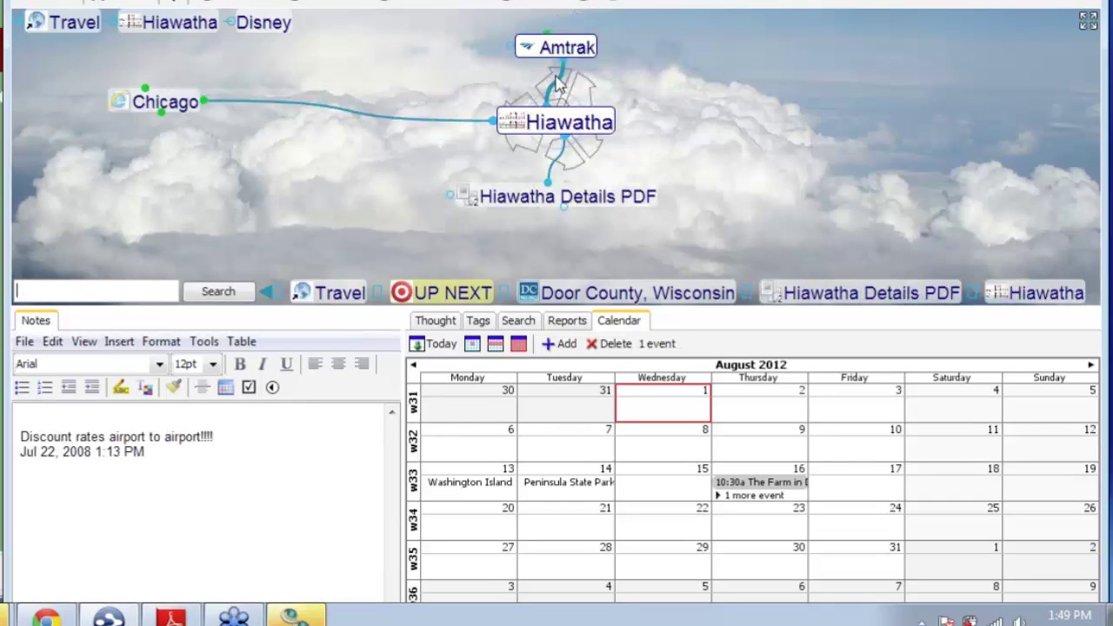
{"action": "left_click_drag", "start_coordinate": [156, 457], "coordinate": [23, 423]}
{"action": "key", "text": "Delete"}
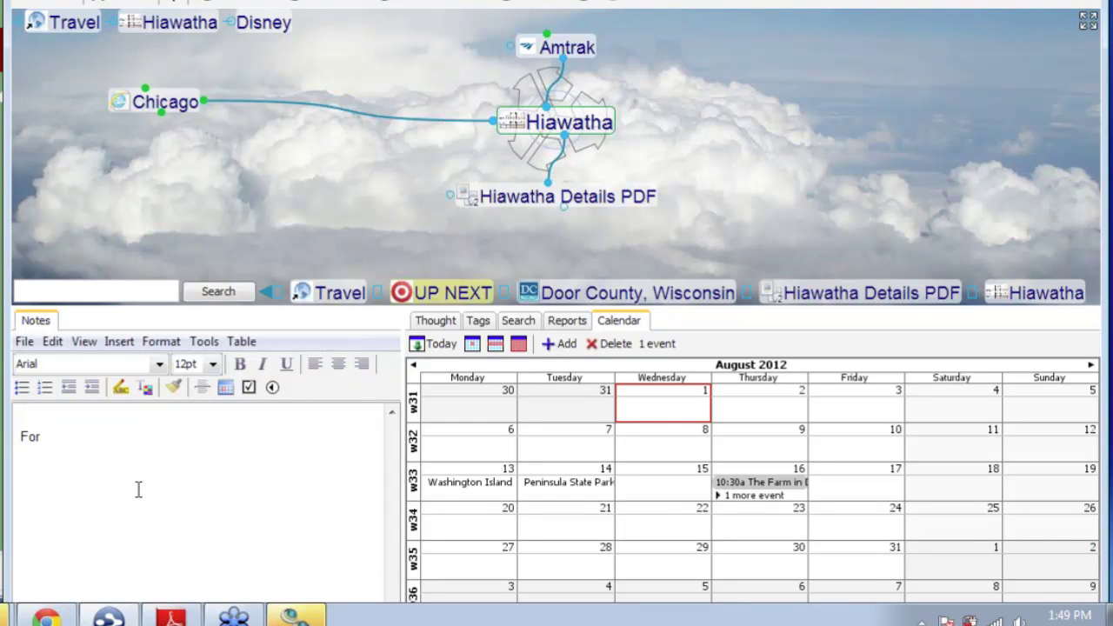
Write the note "For more info on upcoming travel - check UP NEXT" for the Hiawatha thought.
{"action": "type", "text": "more info "}
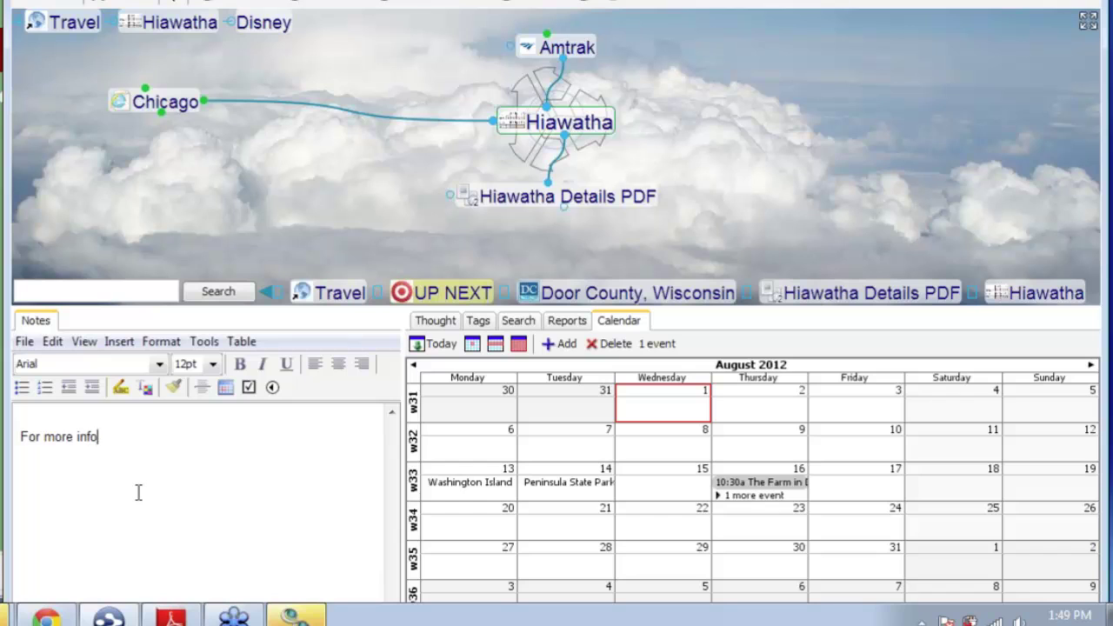
{"action": "type", "text": "on upc"}
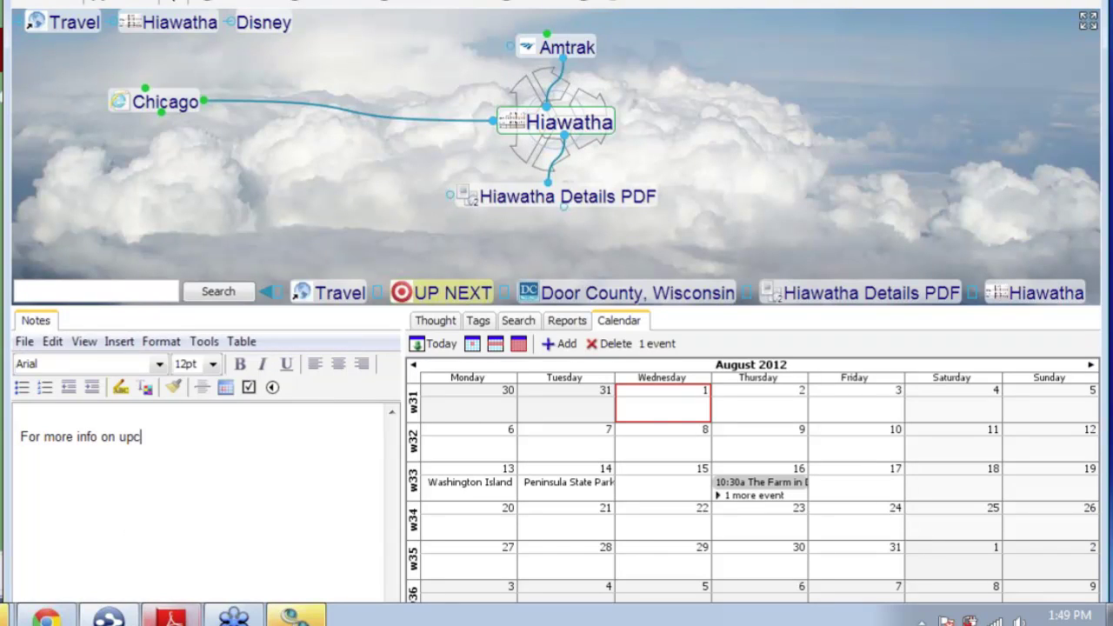
{"action": "type", "text": "oming travle "}
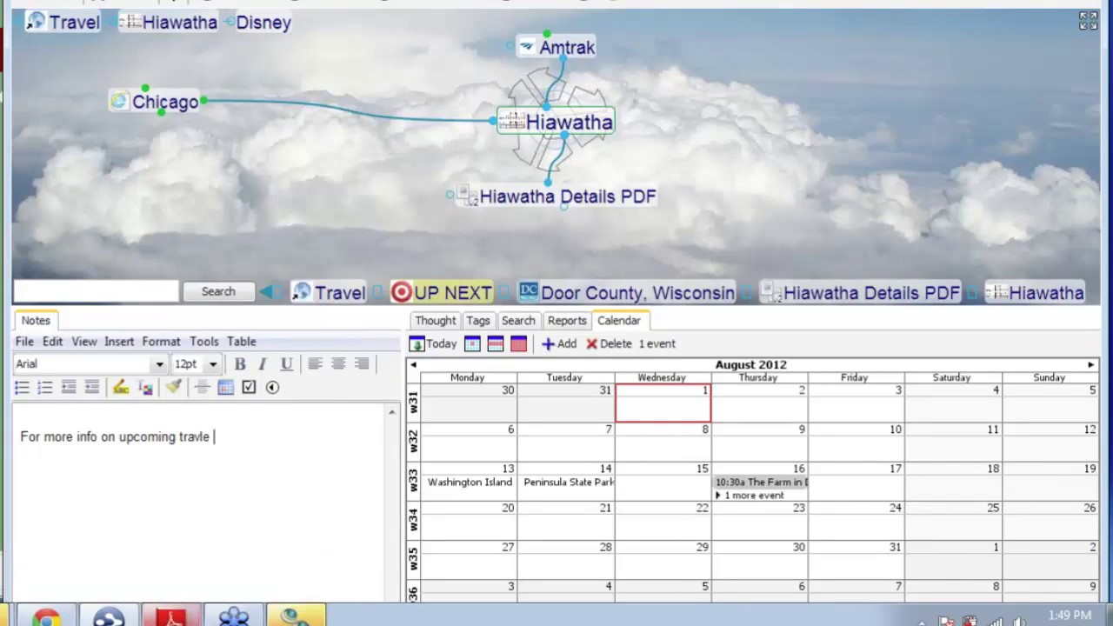
{"action": "type", "text": "- ch"}
{"action": "key", "text": "BackSpace"}
{"action": "key", "text": "BackSpace"}
{"action": "key", "text": "BackSpace"}
{"action": "key", "text": "BackSpace"}
{"action": "key", "text": "BackSpace"}
{"action": "key", "text": "BackSpace"}
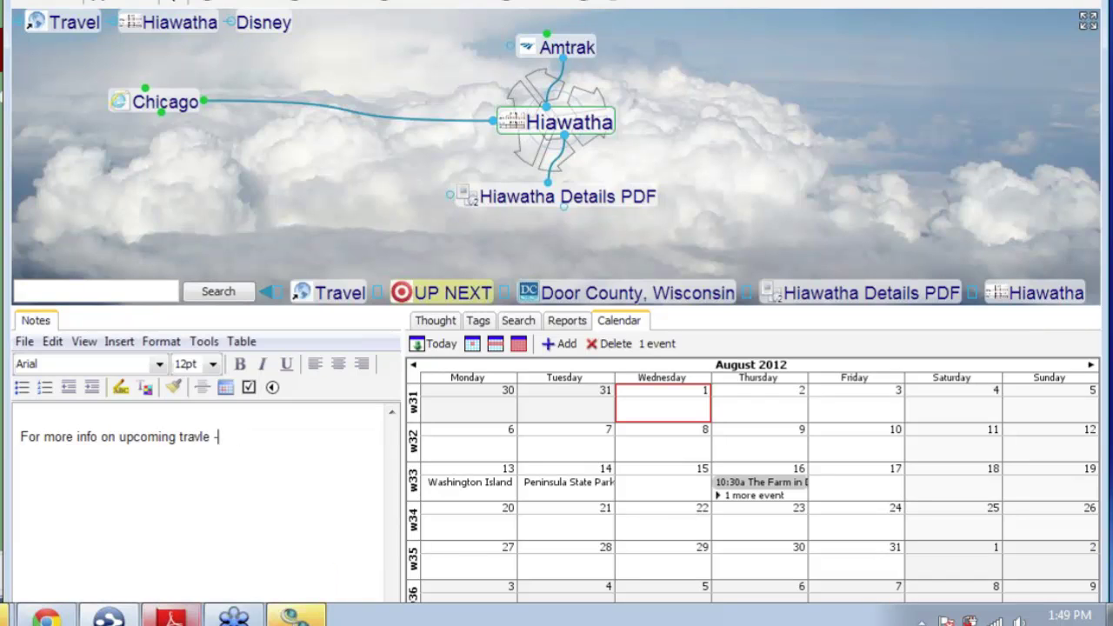
{"action": "type", "text": "l"}
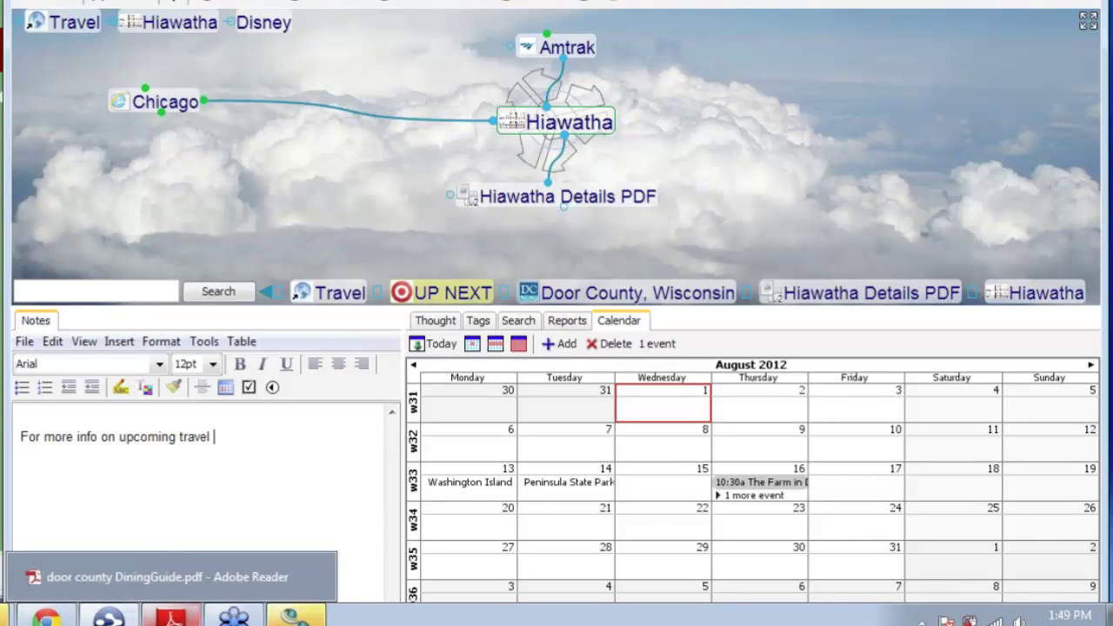
{"action": "type", "text": " - check"}
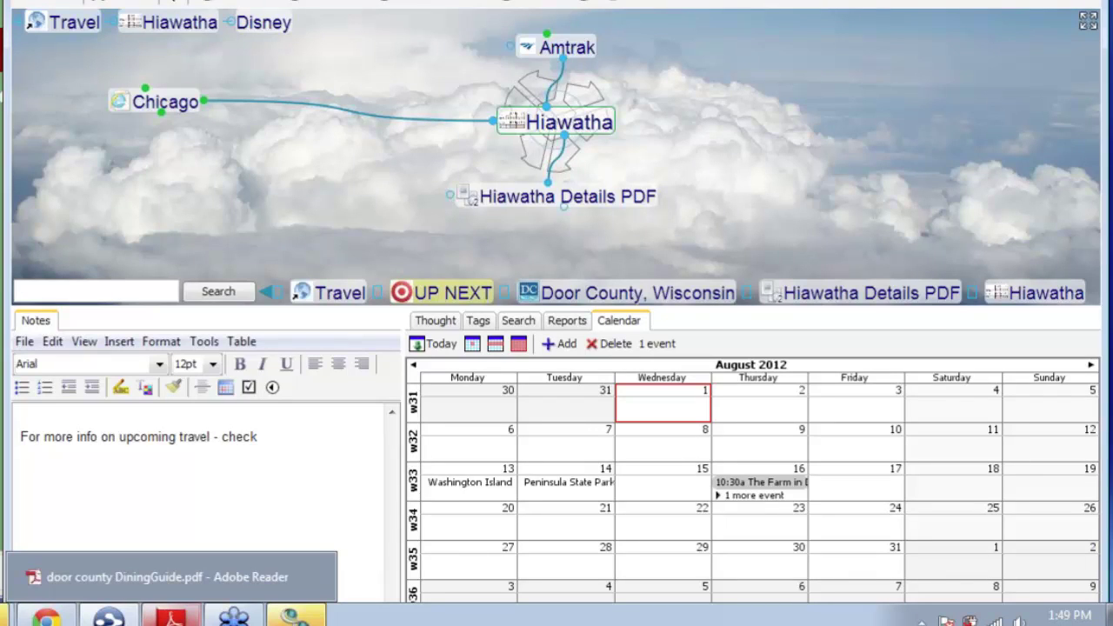
{"action": "type", "text": " Up Next"}
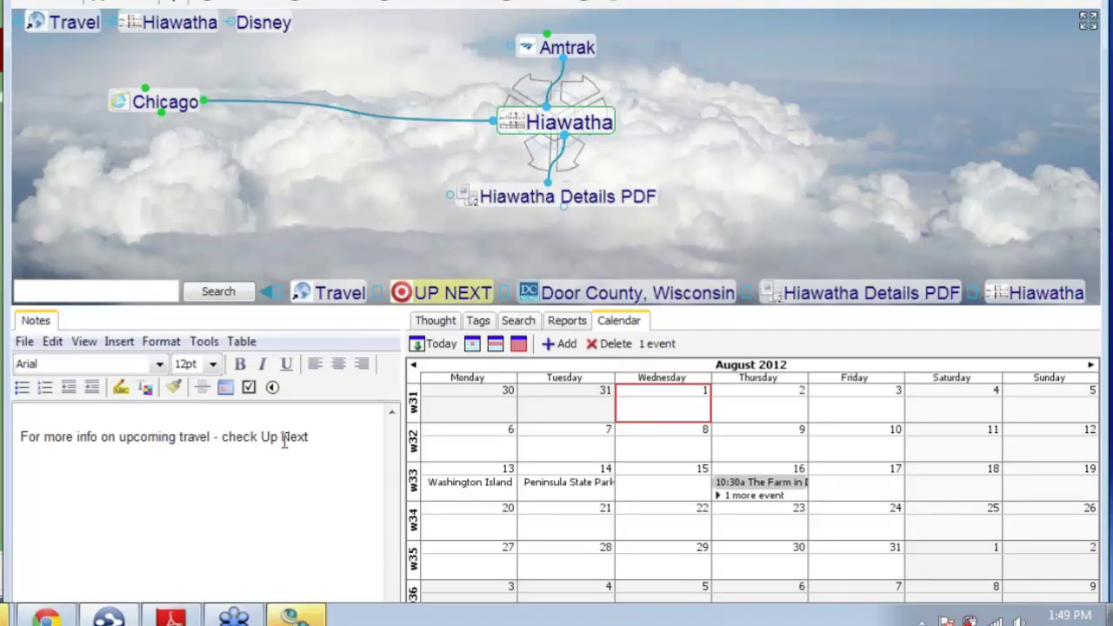
{"action": "left_click_drag", "start_coordinate": [315, 437], "coordinate": [261, 435]}
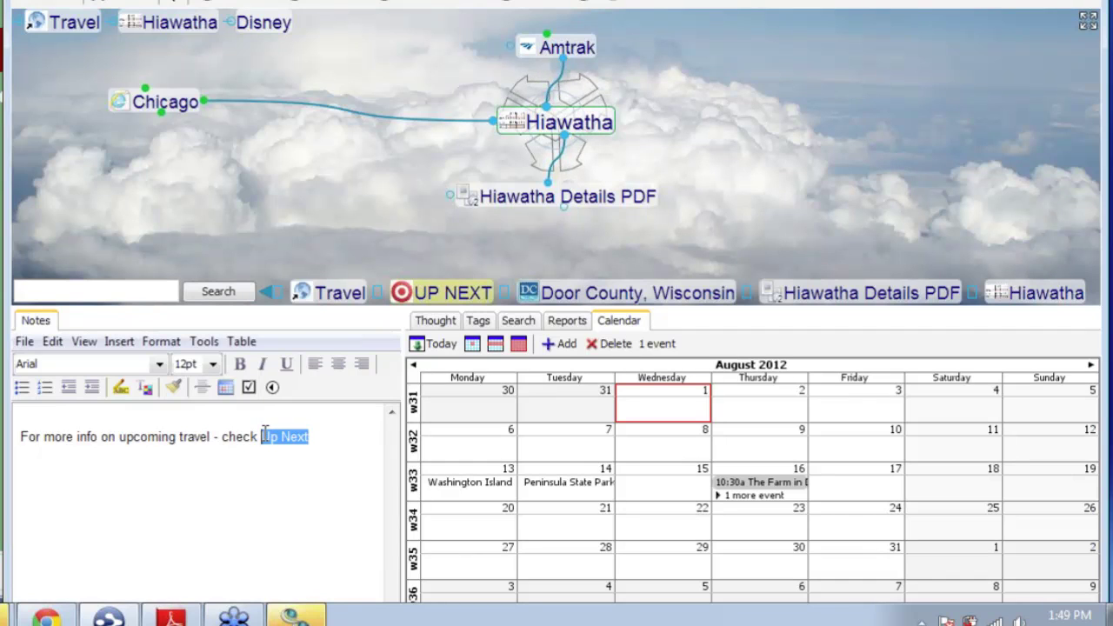
{"action": "type", "text": "UP "}
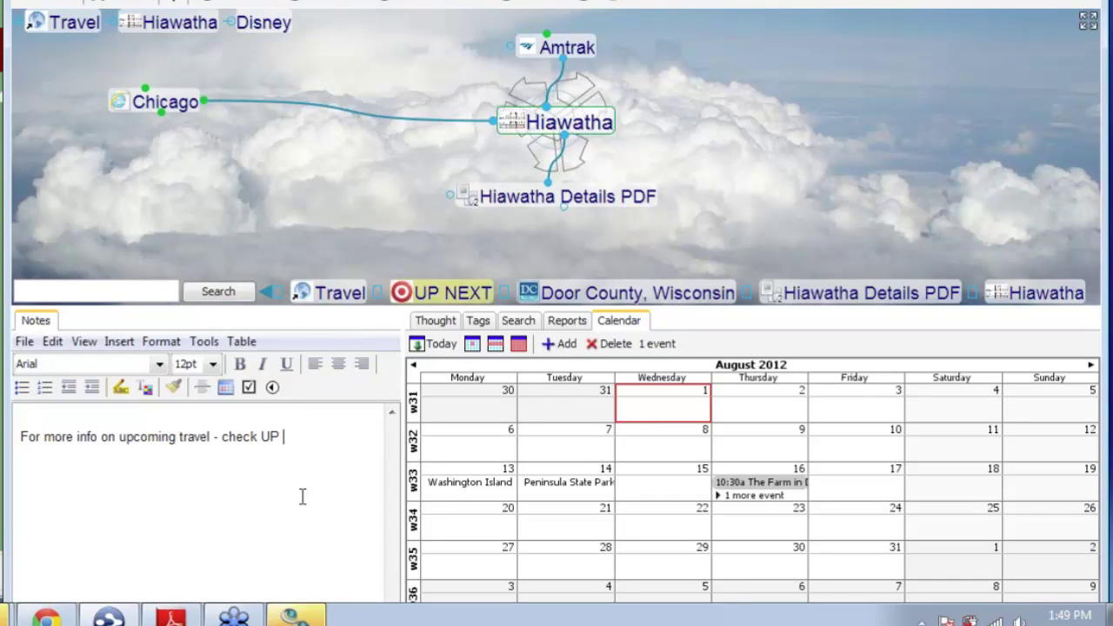
{"action": "type", "text": "NEX"}
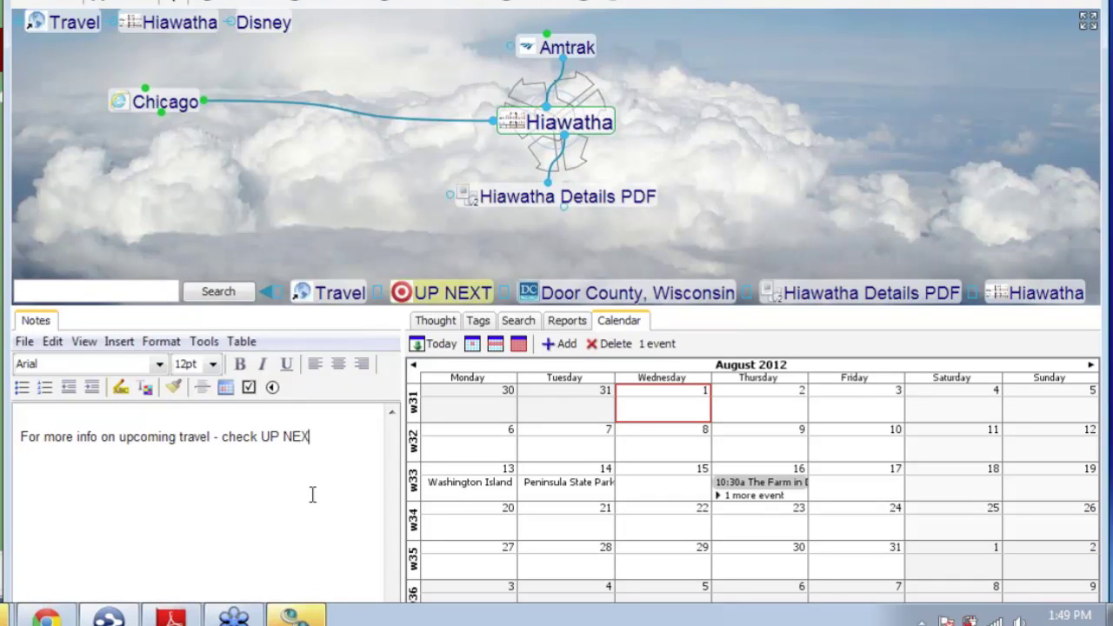
{"action": "type", "text": "T"}
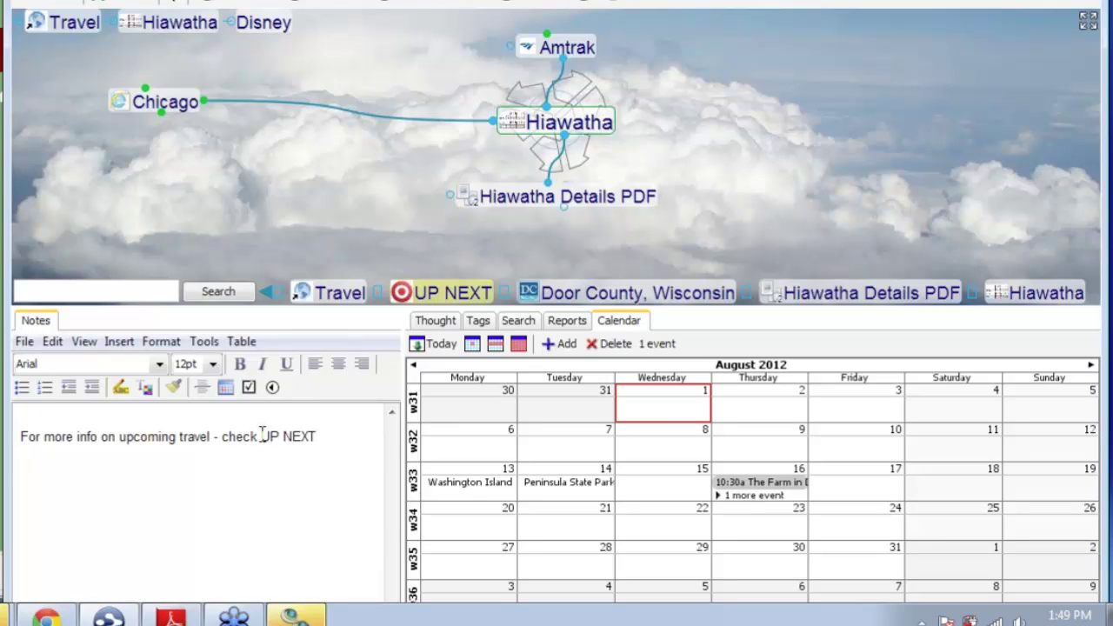
Link the words UP NEXT in the Hiawatha note to the UP NEXT thought and follow the link.
{"action": "left_click_drag", "start_coordinate": [260, 437], "coordinate": [313, 436]}
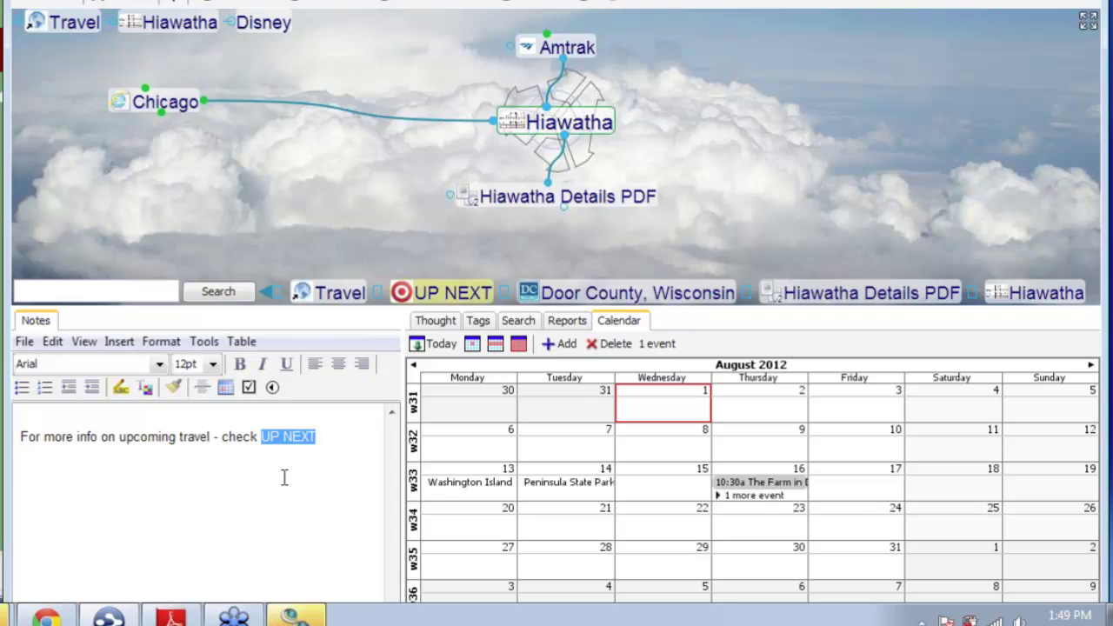
{"action": "left_click", "coordinate": [273, 387]}
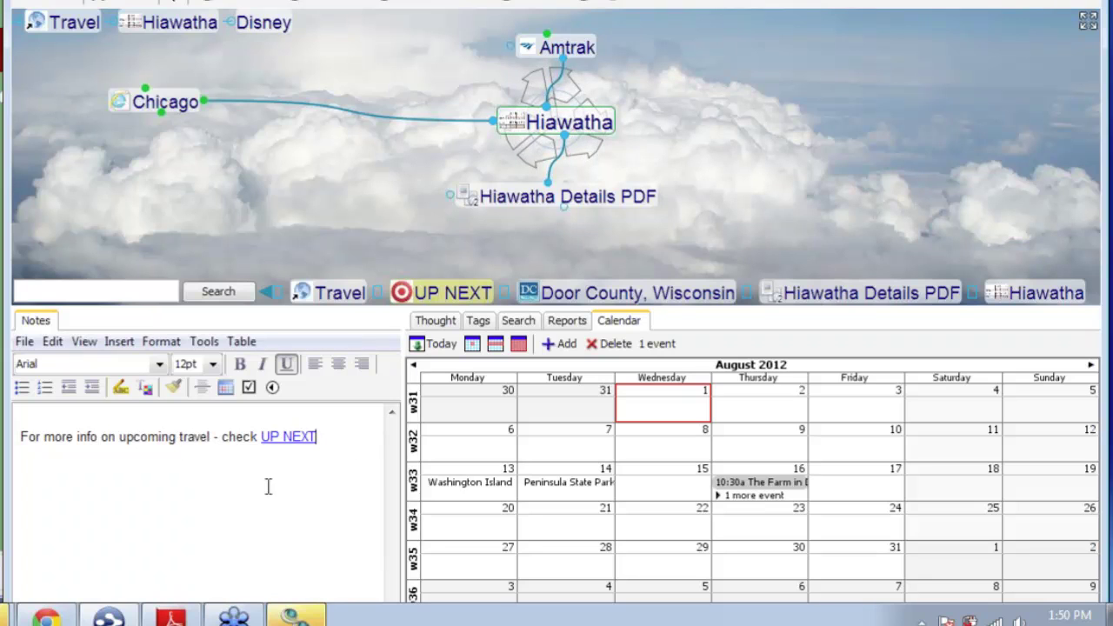
{"action": "left_click", "coordinate": [297, 441]}
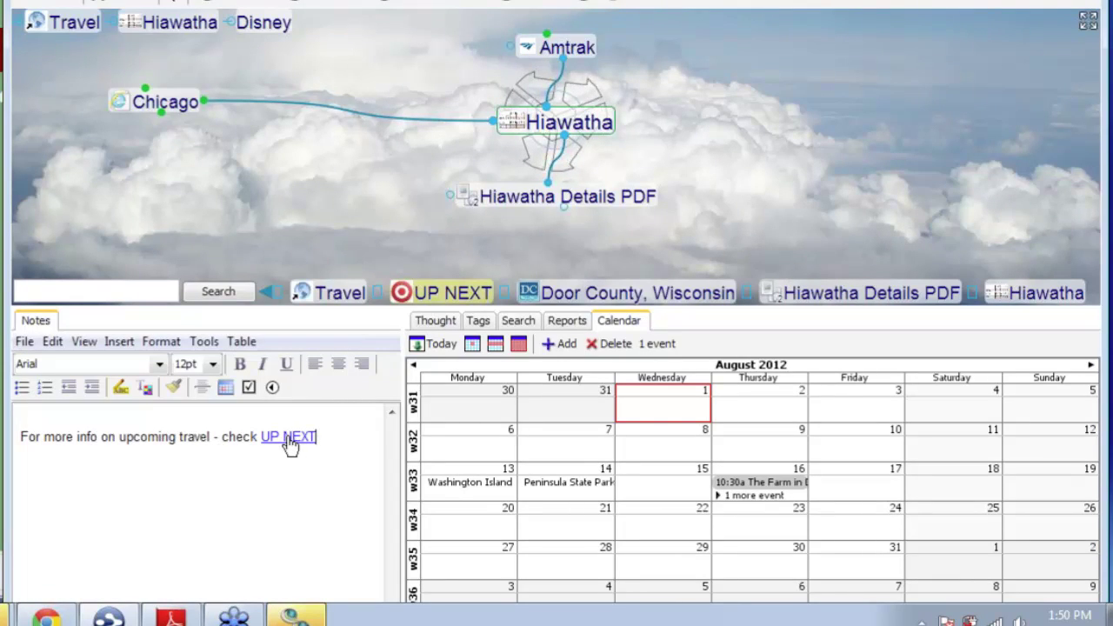
{"action": "left_click", "coordinate": [286, 439]}
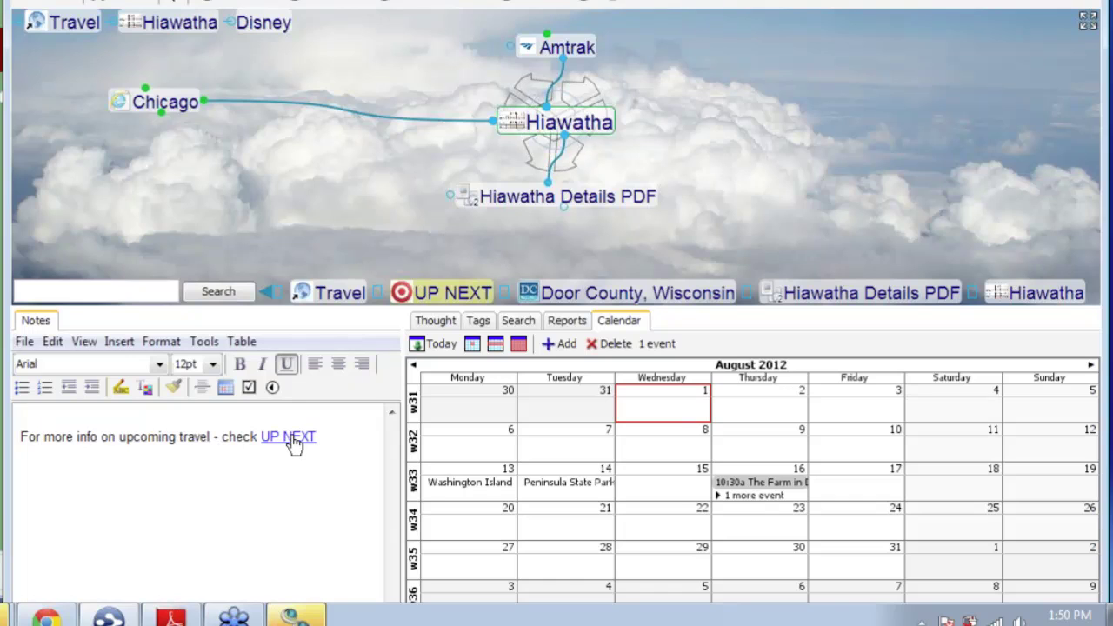
{"action": "left_click", "coordinate": [293, 443]}
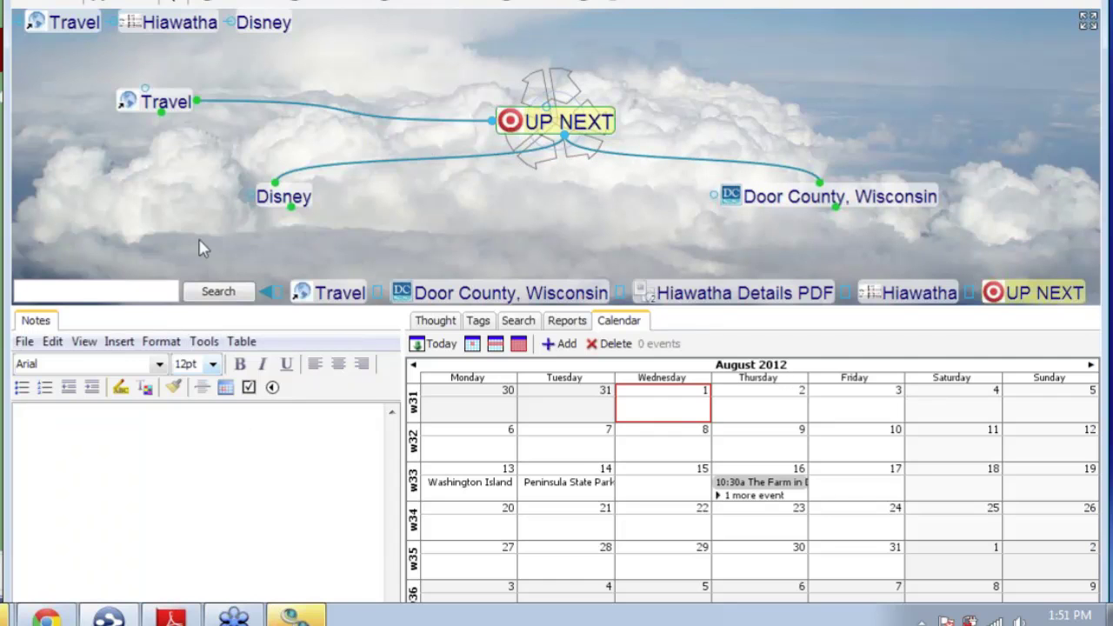
{"action": "left_click", "coordinate": [178, 3]}
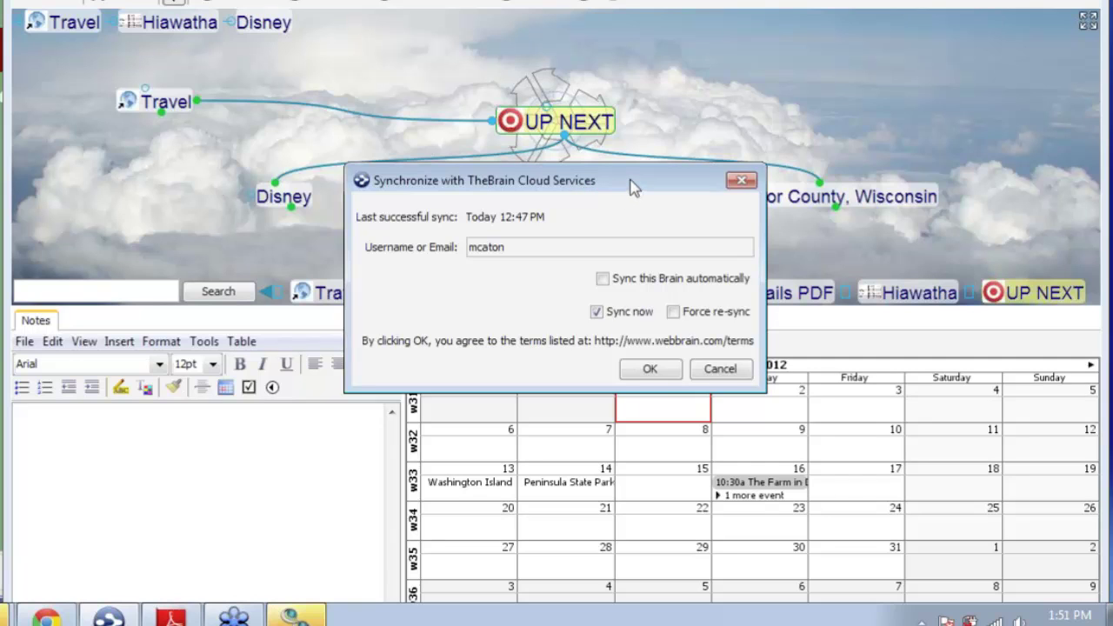
{"action": "left_click_drag", "start_coordinate": [632, 188], "coordinate": [603, 196]}
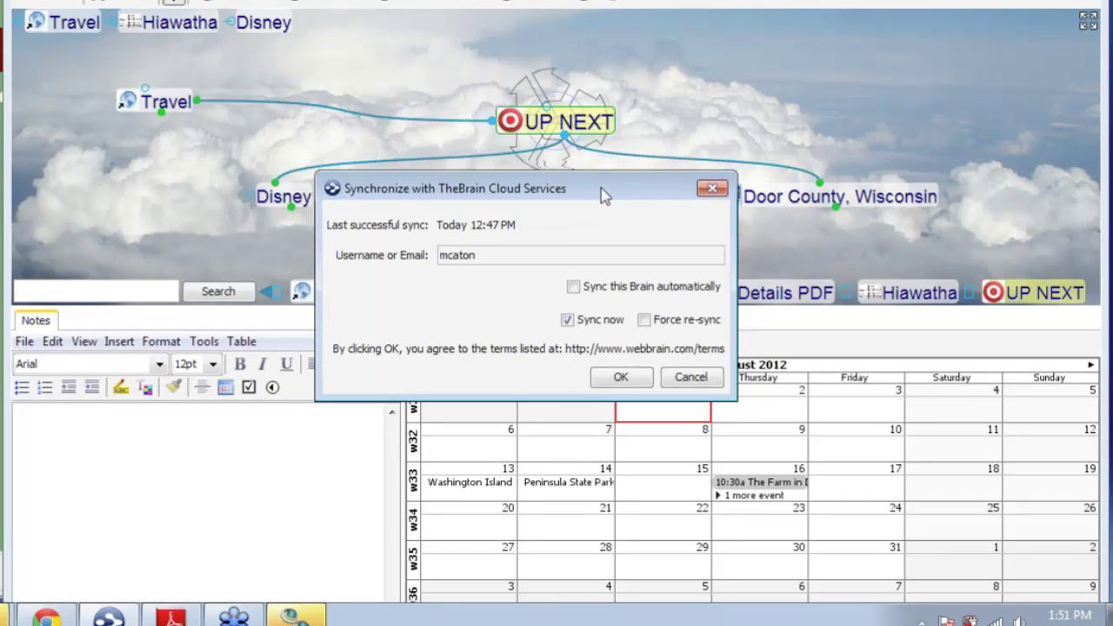
{"action": "left_click", "coordinate": [711, 191]}
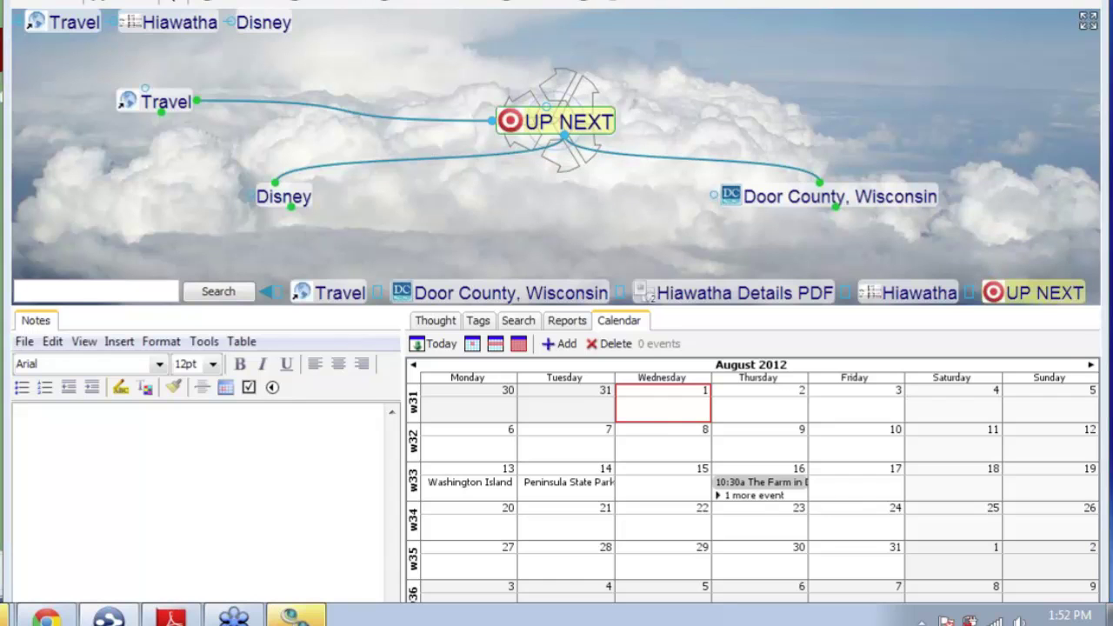
Switch to Chrome, log in to TheBrain Cloud Services with the saved credentials, and look through the list of stored brains.
{"action": "left_click", "coordinate": [46, 619]}
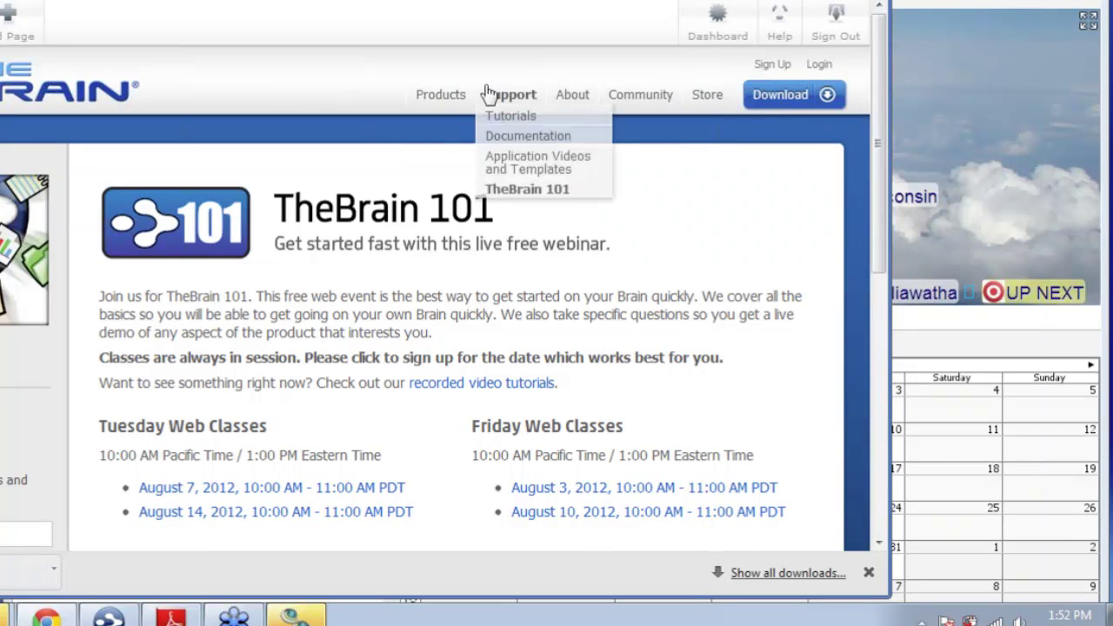
{"action": "left_click", "coordinate": [820, 67]}
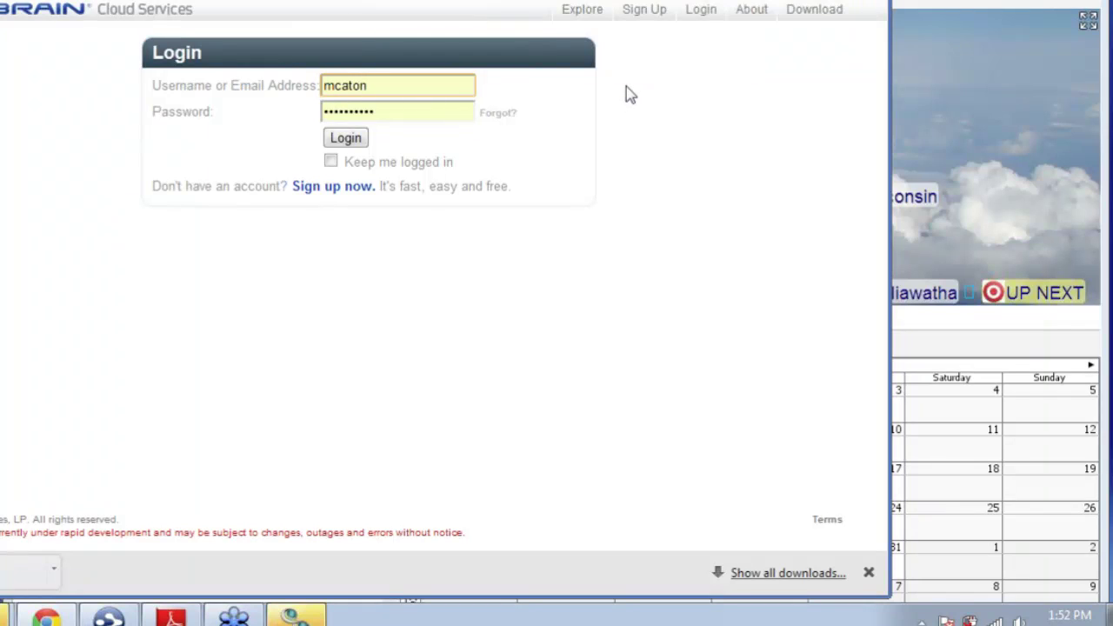
{"action": "left_click", "coordinate": [353, 142]}
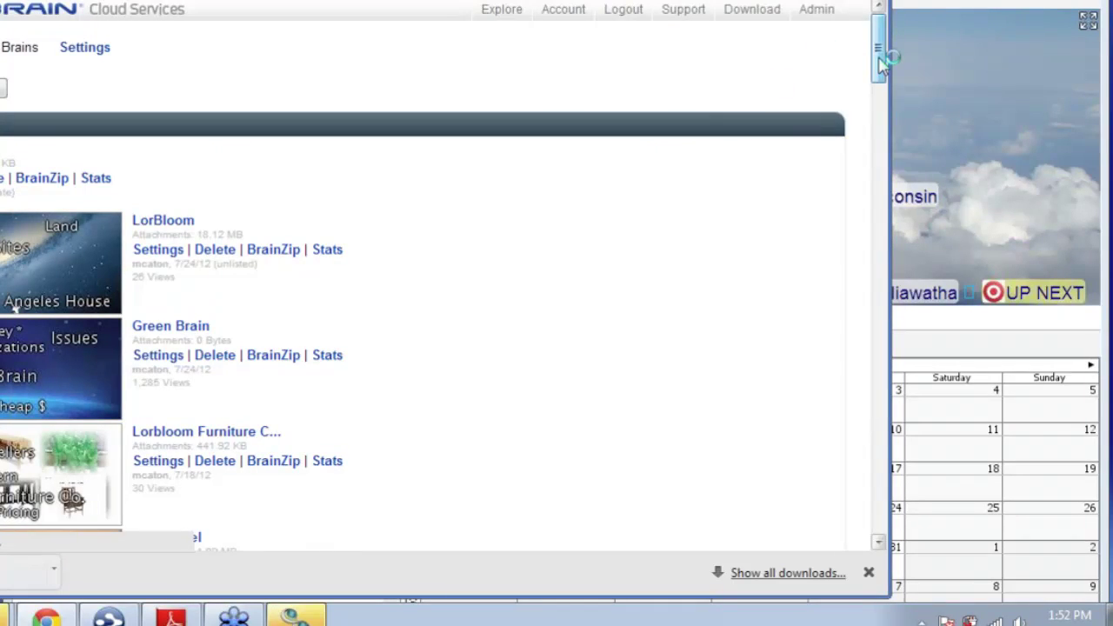
{"action": "scroll", "coordinate": [881, 62], "scroll_direction": "down", "scroll_amount": 4}
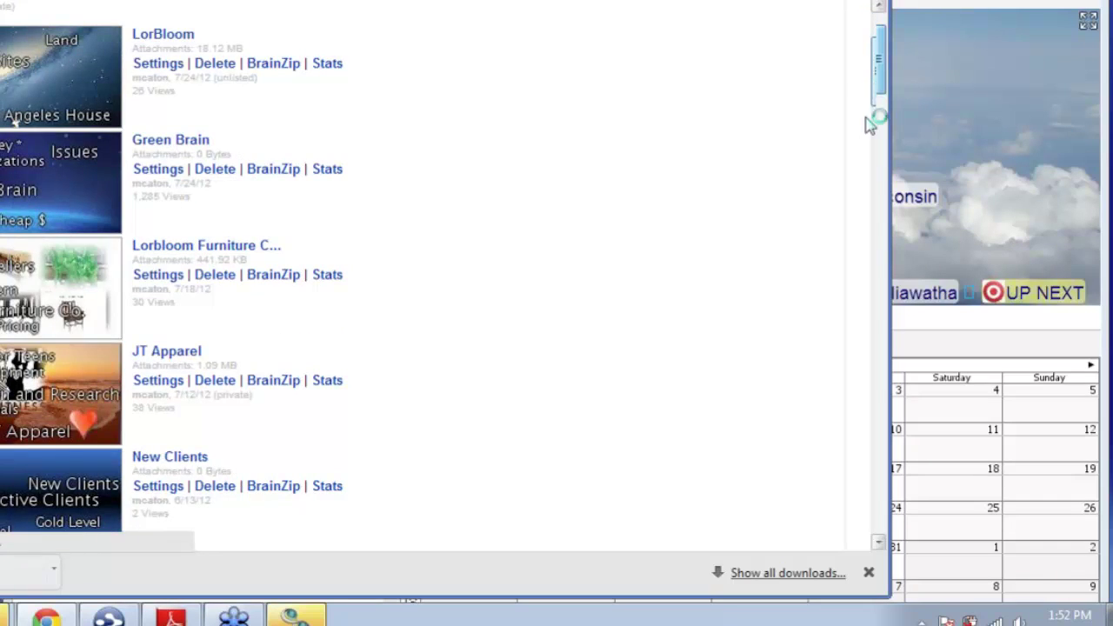
{"action": "left_click_drag", "start_coordinate": [869, 124], "coordinate": [875, 49]}
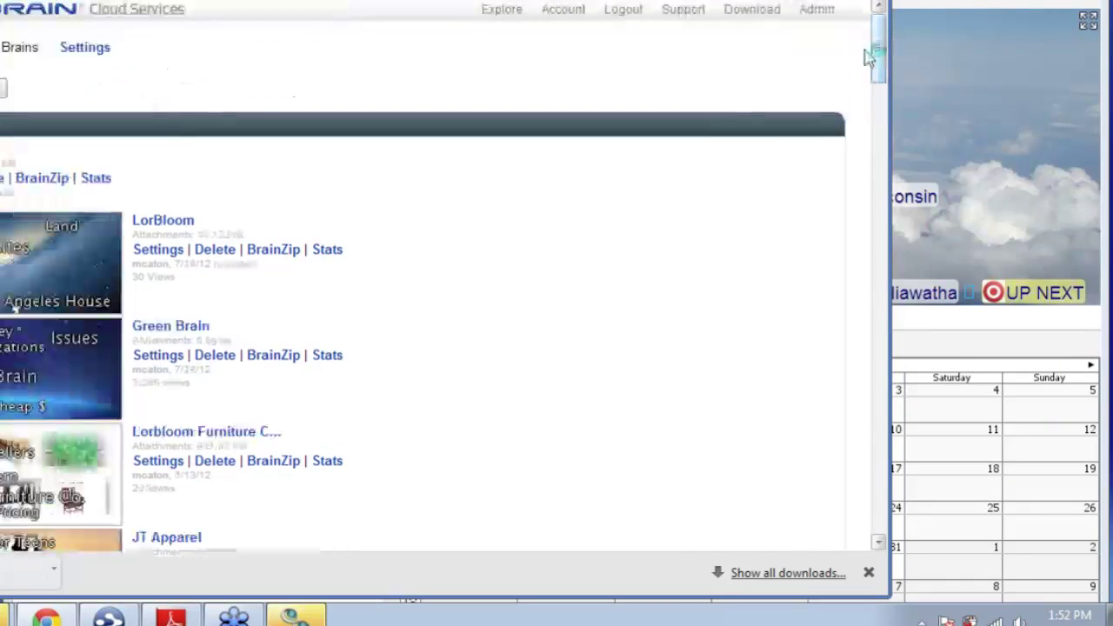
Switch back to TheBrain and synchronize the travel brain with TheBrain Cloud Services using Sync now.
{"action": "left_click", "coordinate": [1005, 98]}
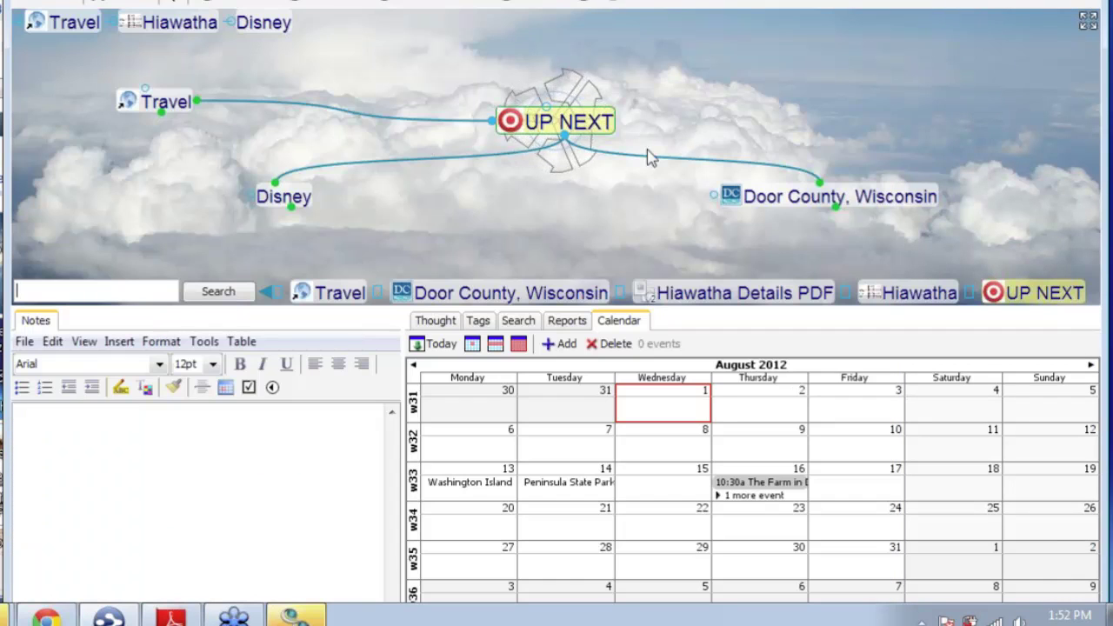
{"action": "left_click", "coordinate": [174, 2]}
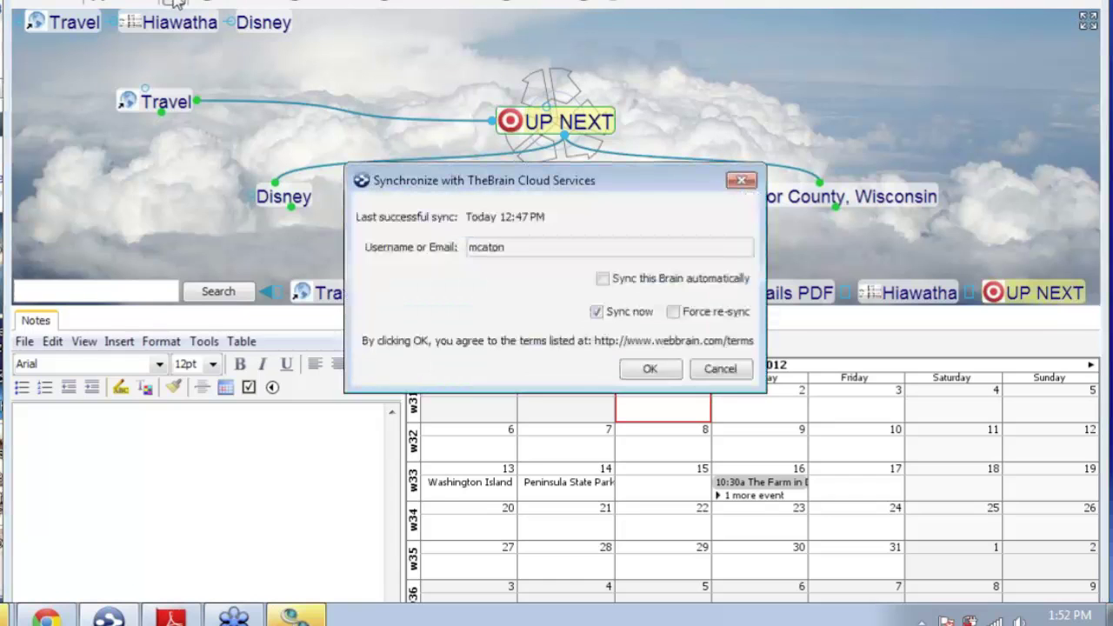
{"action": "left_click", "coordinate": [648, 370]}
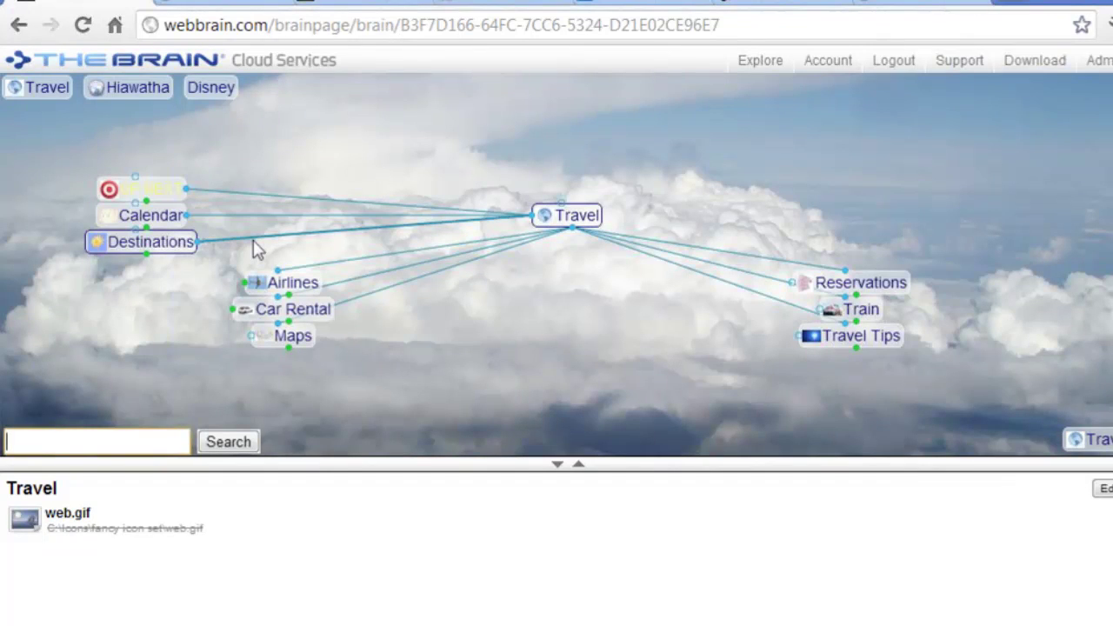
In the web version of the travel brain, go through UP NEXT to the Door County, Wisconsin thought.
{"action": "left_click", "coordinate": [152, 195]}
{"action": "left_click", "coordinate": [153, 195]}
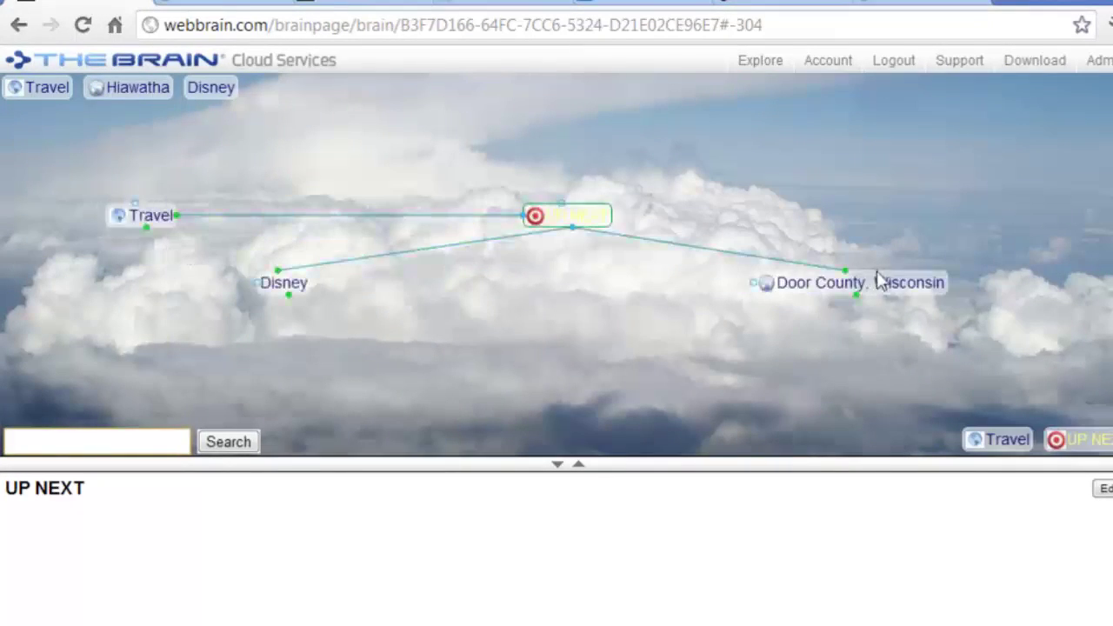
{"action": "left_click", "coordinate": [878, 291]}
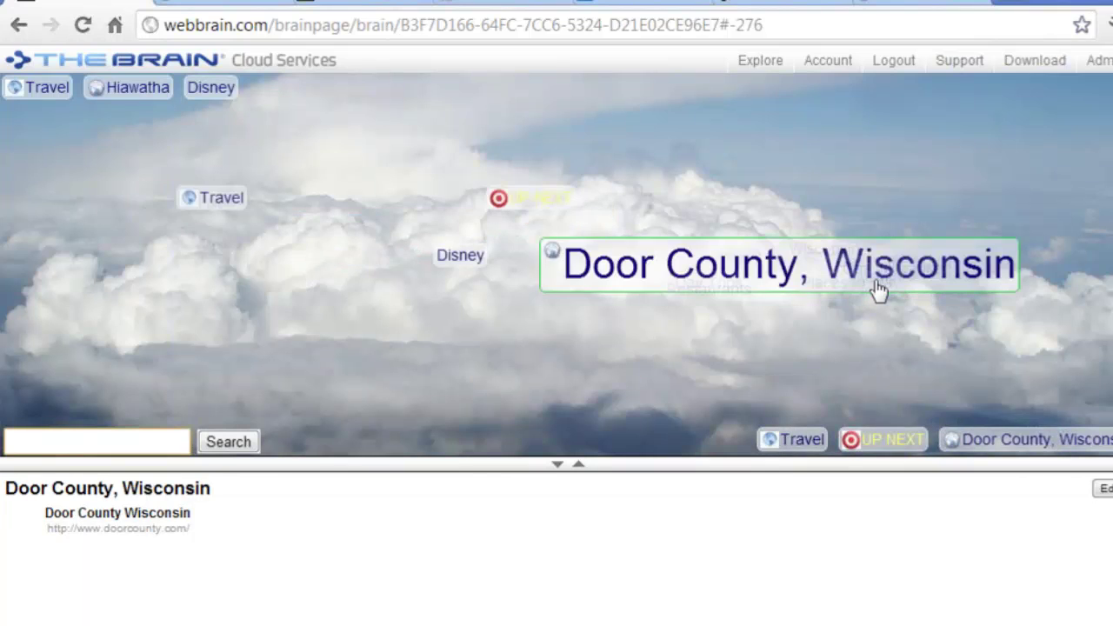
Browse Door County, Restaurants through The White Gull Inn and Dinner to the Harbor Fish Market & Grille thought.
{"action": "left_click", "coordinate": [320, 318]}
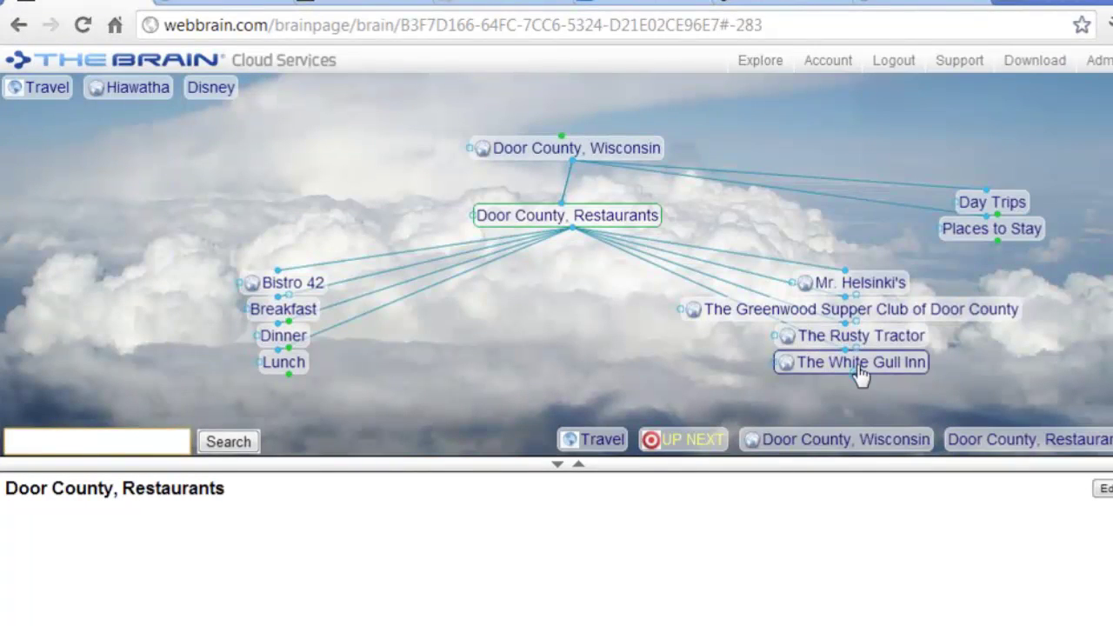
{"action": "left_click", "coordinate": [859, 370]}
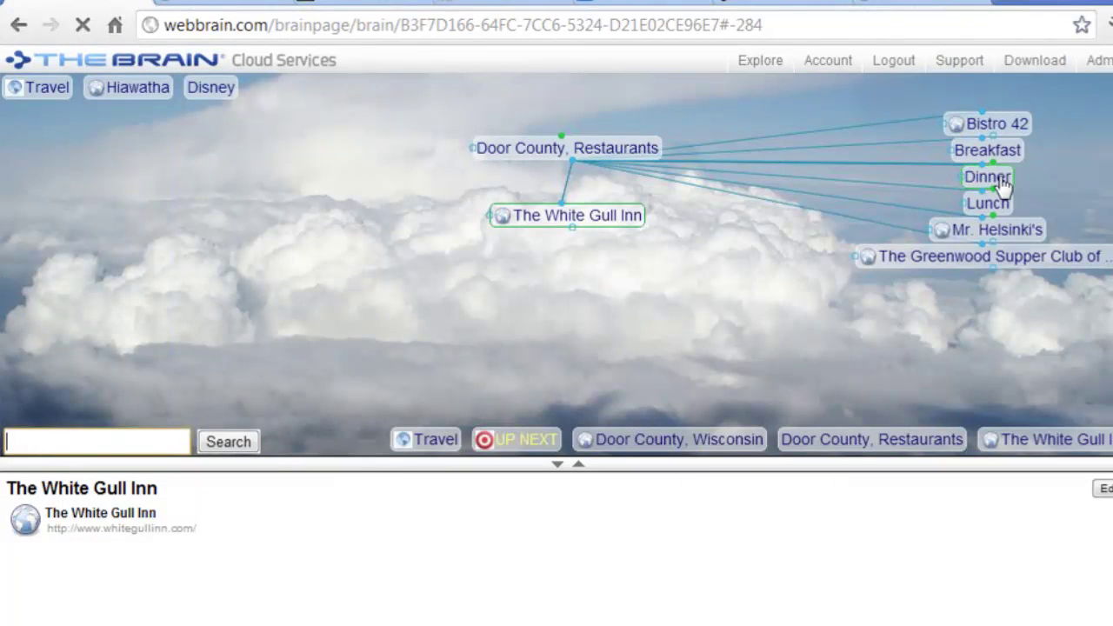
{"action": "left_click", "coordinate": [1002, 181]}
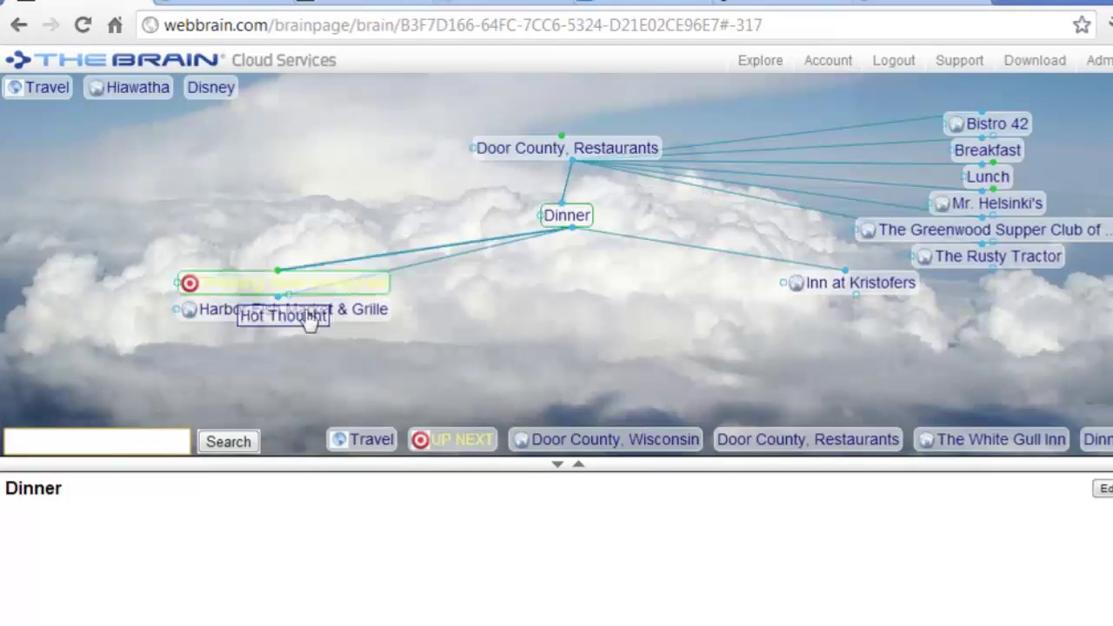
{"action": "left_click", "coordinate": [192, 313]}
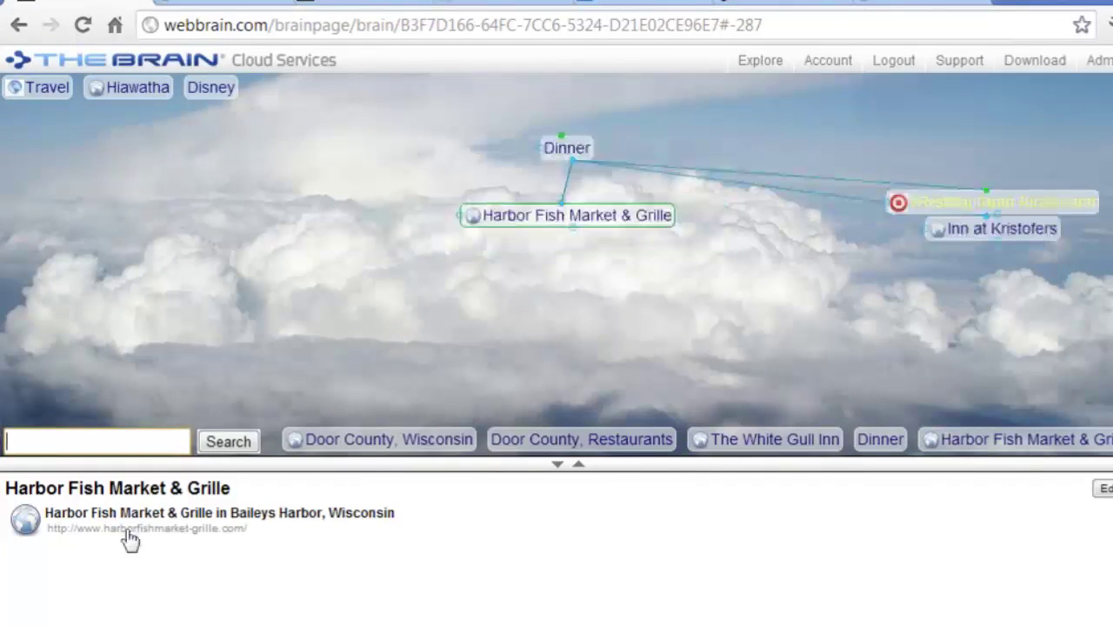
Open the website attached to Harbor Fish Market & Grille, view its Contact Us page, and return to the web brain.
{"action": "left_click", "coordinate": [127, 529]}
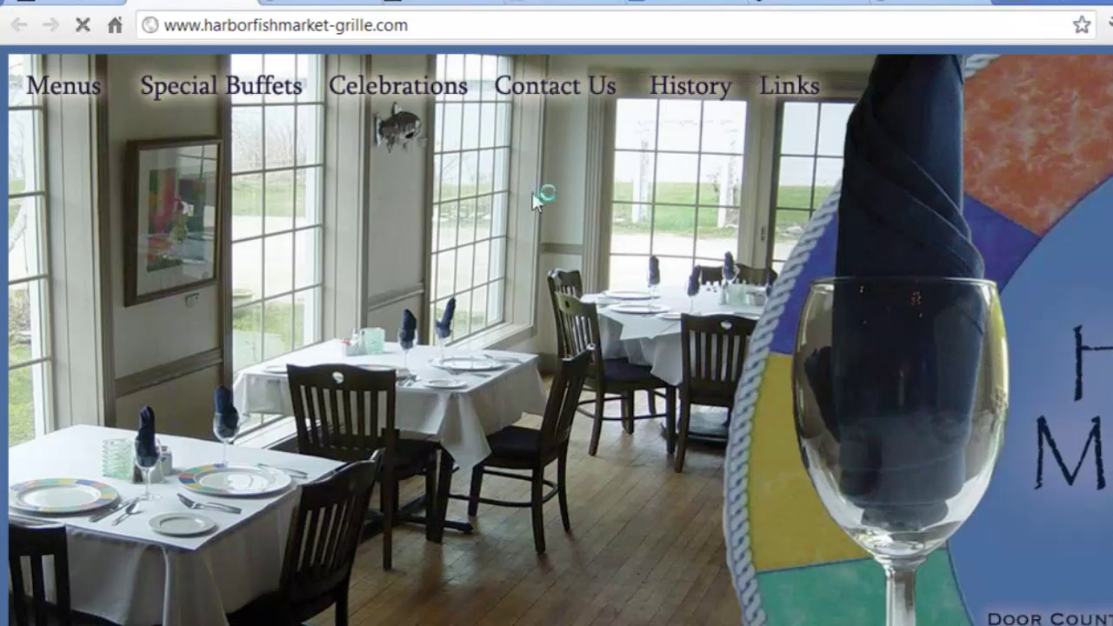
{"action": "left_click", "coordinate": [539, 278]}
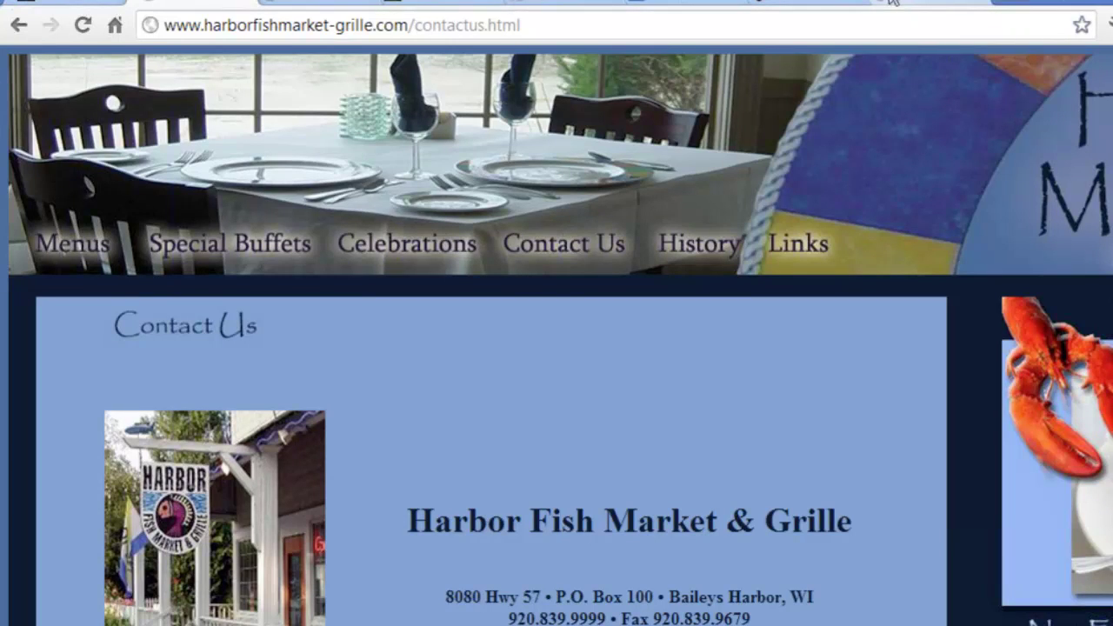
{"action": "left_click", "coordinate": [56, 2]}
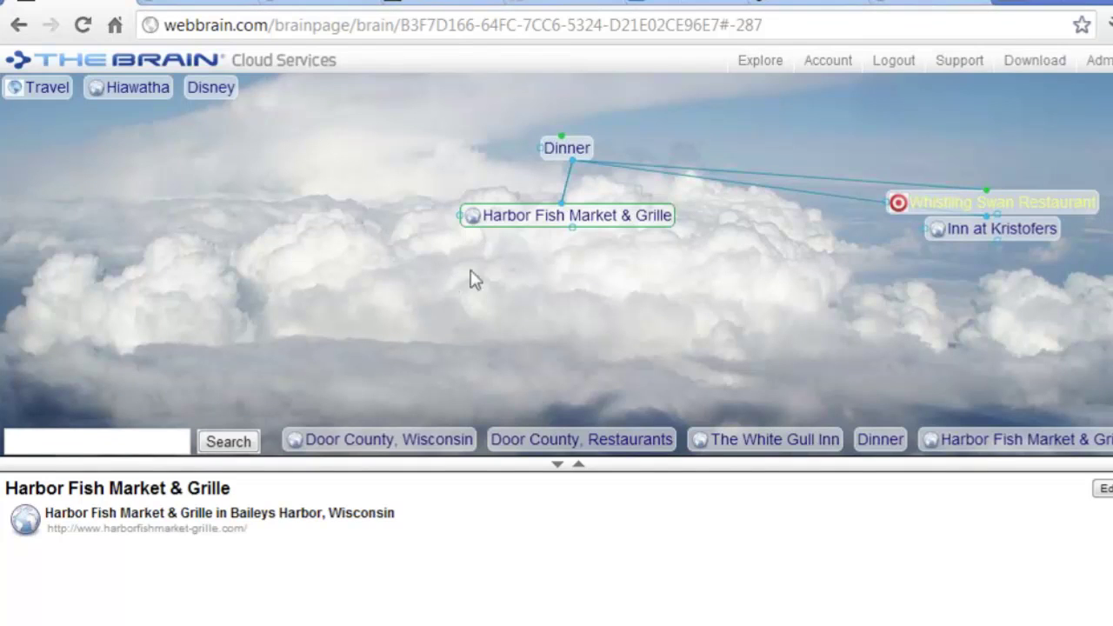
Go through Dinner and Places to Stay to Eagle Harbor Inn and create a child thought named Great Coffee Shop Next Door.
{"action": "left_click", "coordinate": [581, 160]}
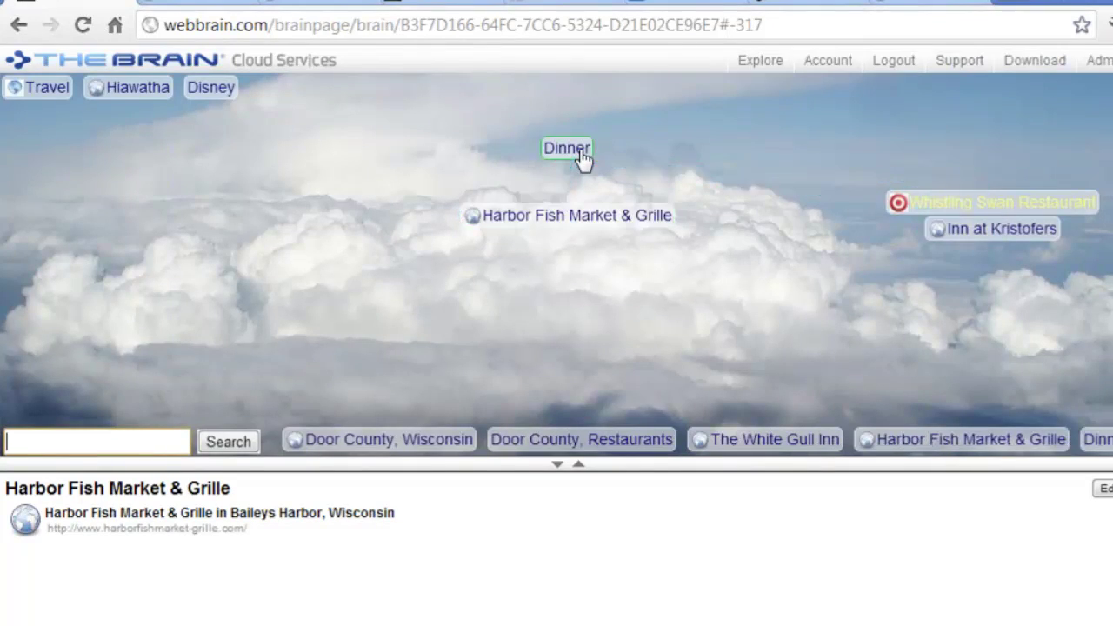
{"action": "left_click", "coordinate": [582, 158]}
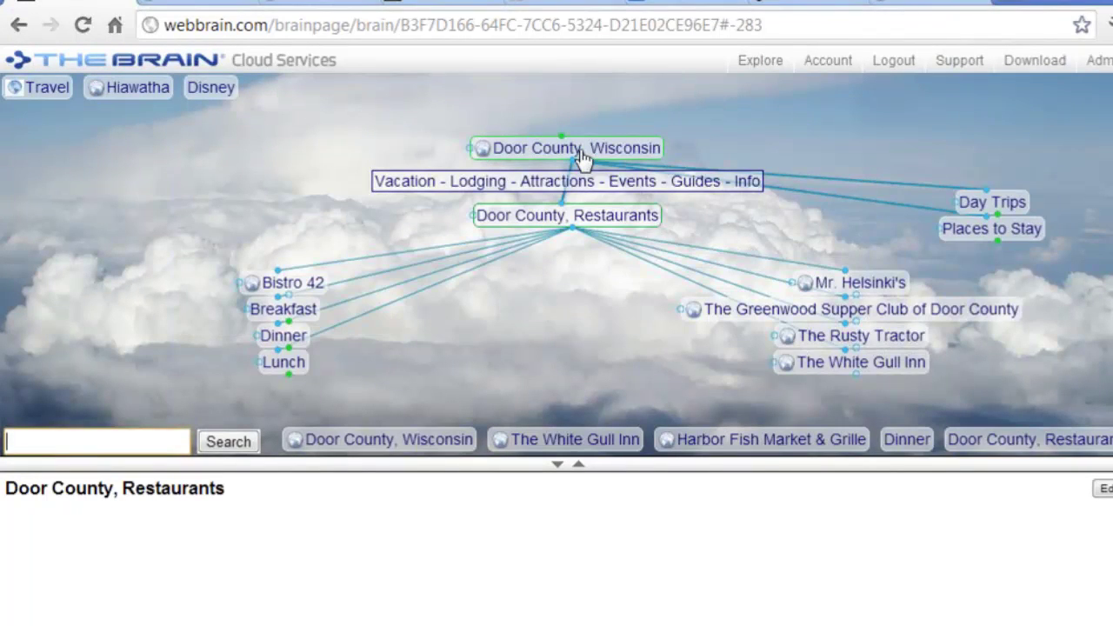
{"action": "left_click", "coordinate": [1020, 239]}
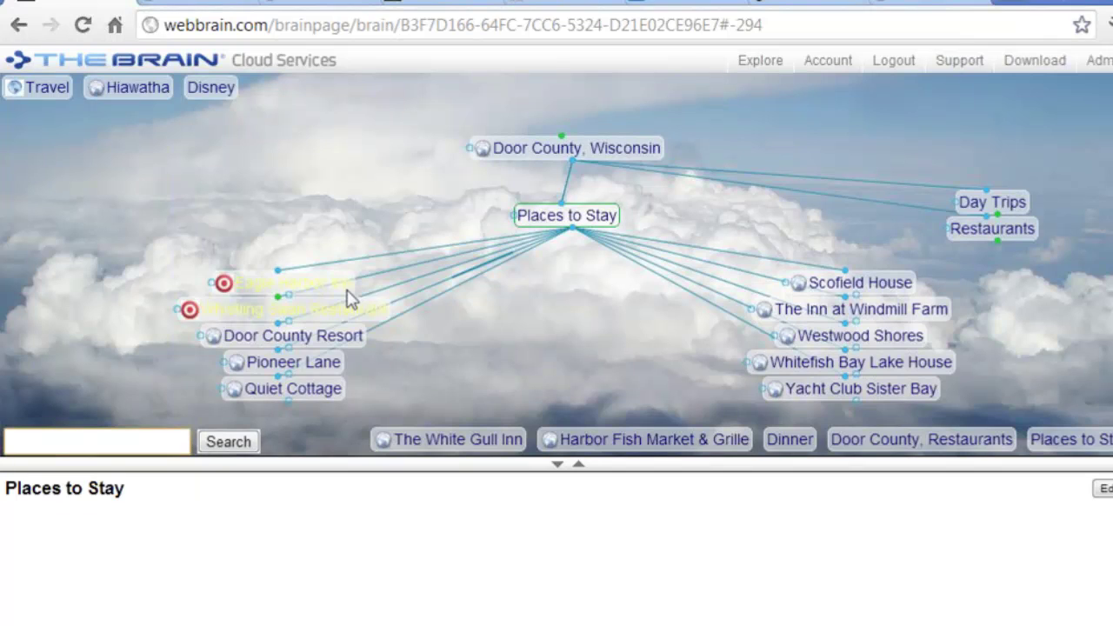
{"action": "left_click", "coordinate": [296, 290]}
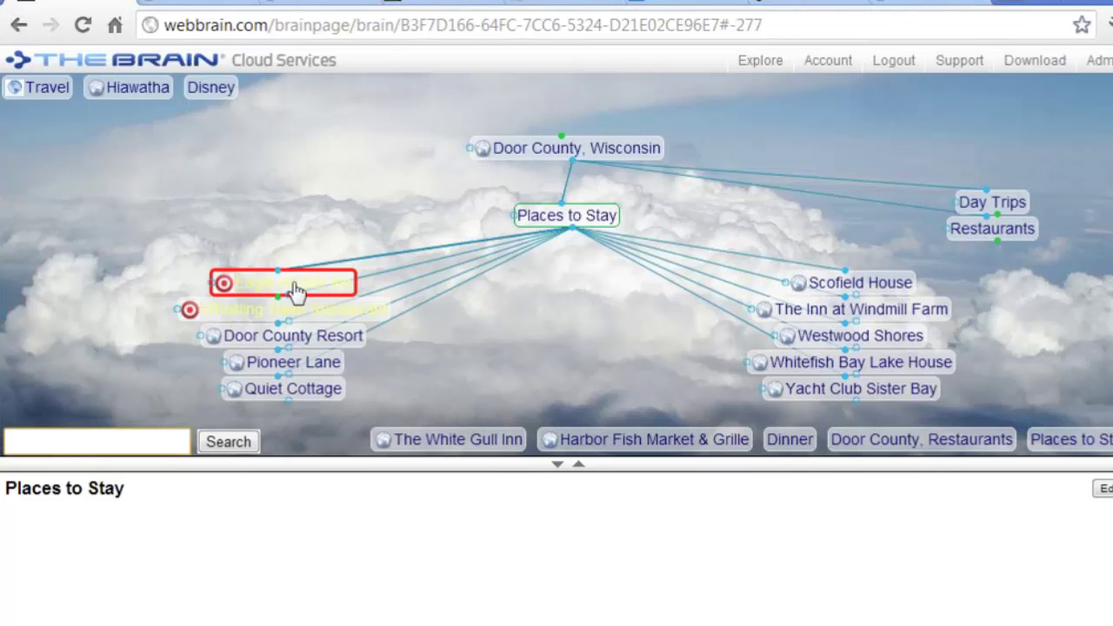
{"action": "left_click_drag", "start_coordinate": [572, 228], "coordinate": [601, 302]}
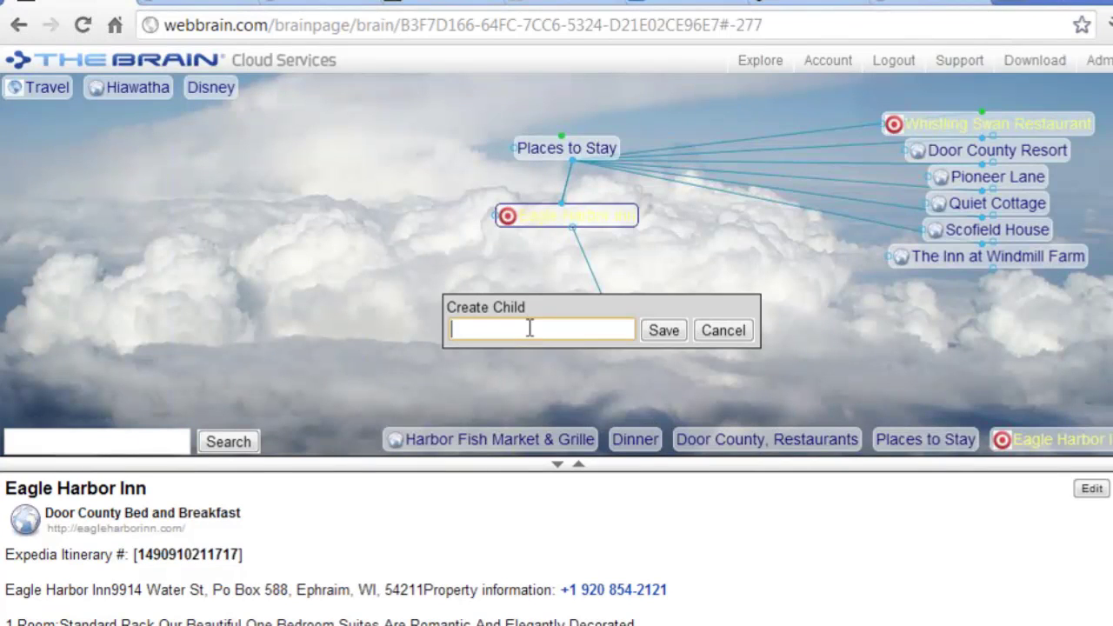
{"action": "type", "text": "Great Coffee Sho"}
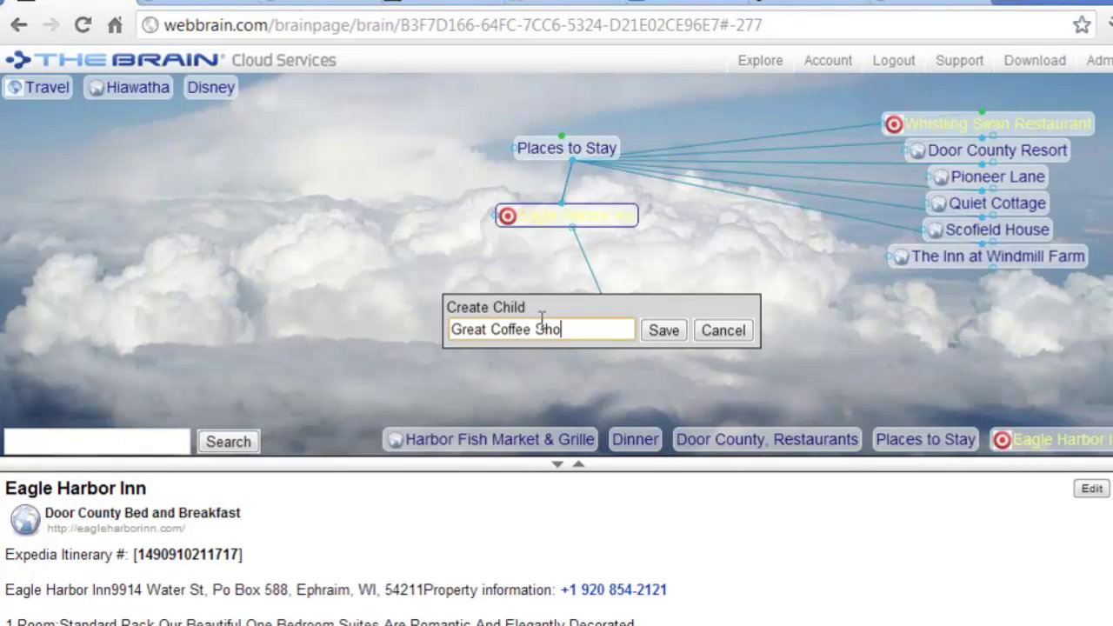
{"action": "type", "text": "p Next Door"}
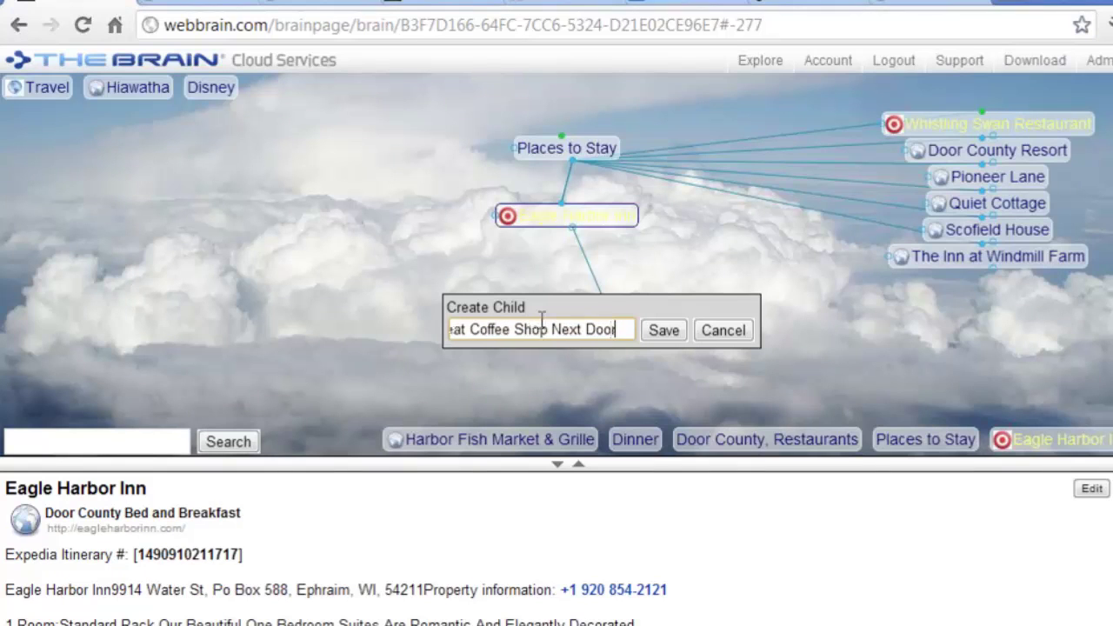
{"action": "left_click", "coordinate": [664, 330]}
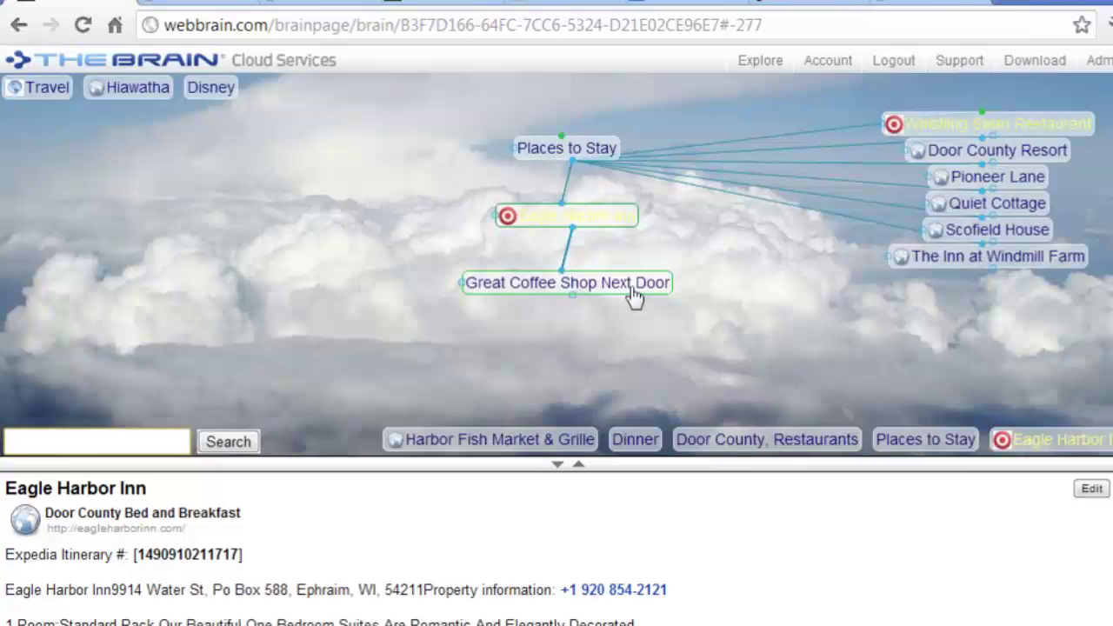
Add the note "Best Cup of Coffee Ever - Slow Java!!!!!" to the Great Coffee Shop Next Door thought and save it.
{"action": "left_click", "coordinate": [634, 294]}
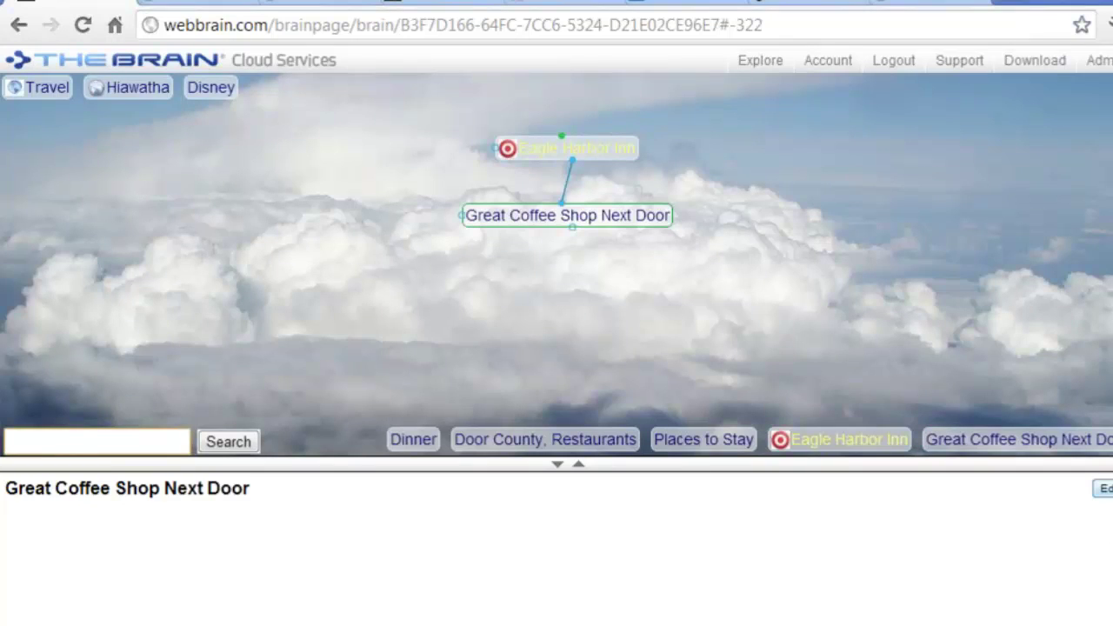
{"action": "left_click", "coordinate": [1105, 488]}
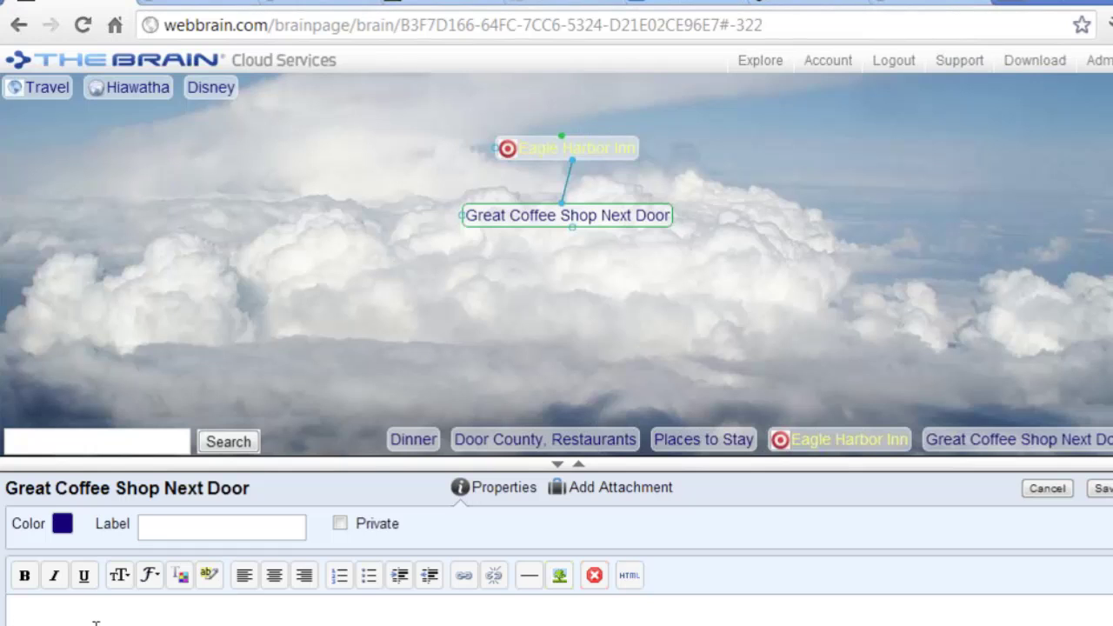
{"action": "type", "text": "Best Cu"}
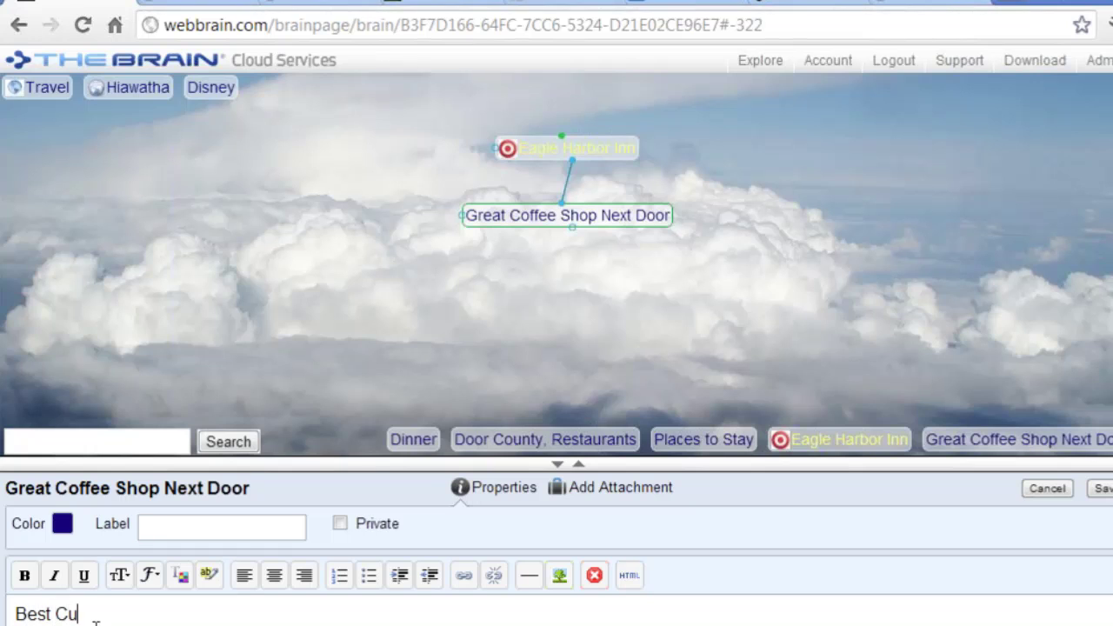
{"action": "type", "text": "p of Coffee Ever "}
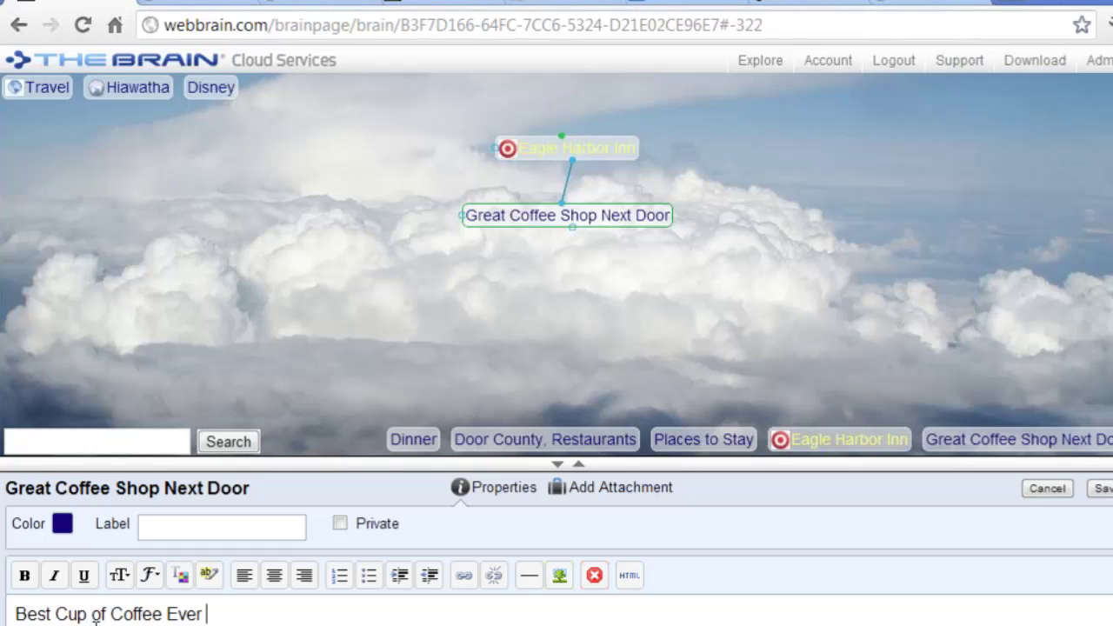
{"action": "type", "text": "- Slow Ja"}
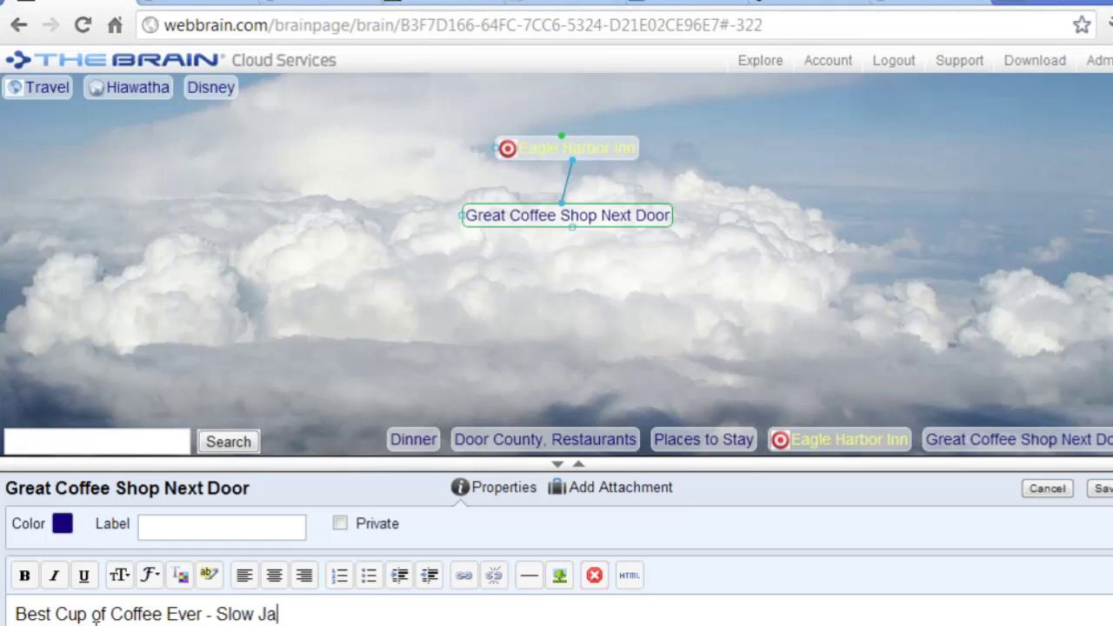
{"action": "type", "text": "va!!!!!"}
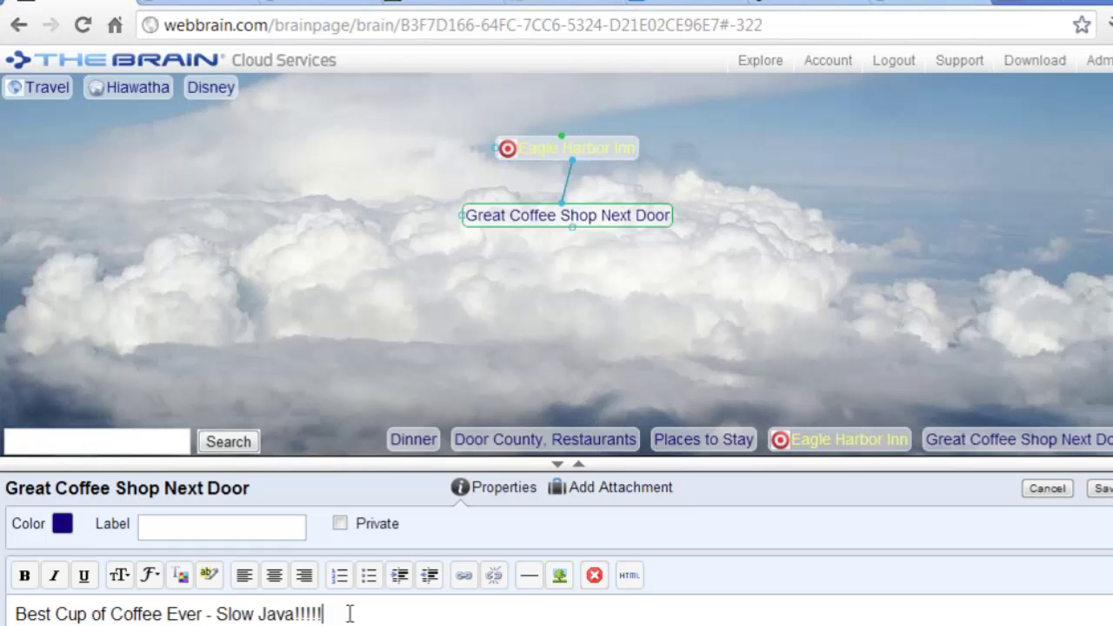
{"action": "left_click", "coordinate": [1101, 487]}
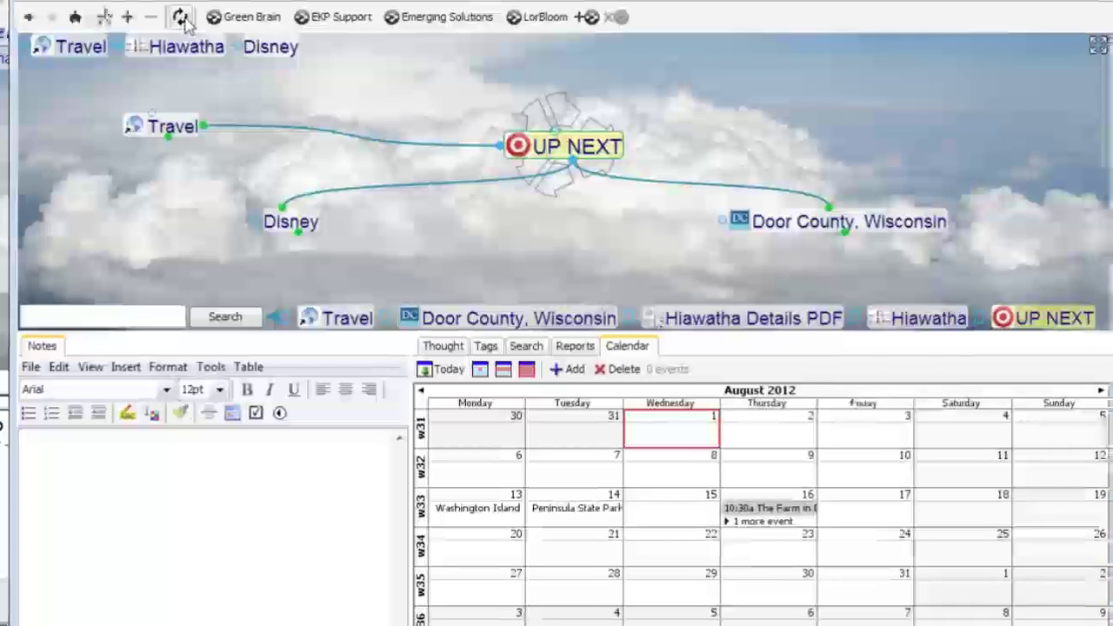
In the desktop TheBrain, synchronize the travel brain with Cloud Services and go to the Great Coffee Shop Next Door thought under Eagle Harbor Inn.
{"action": "left_click", "coordinate": [352, 41]}
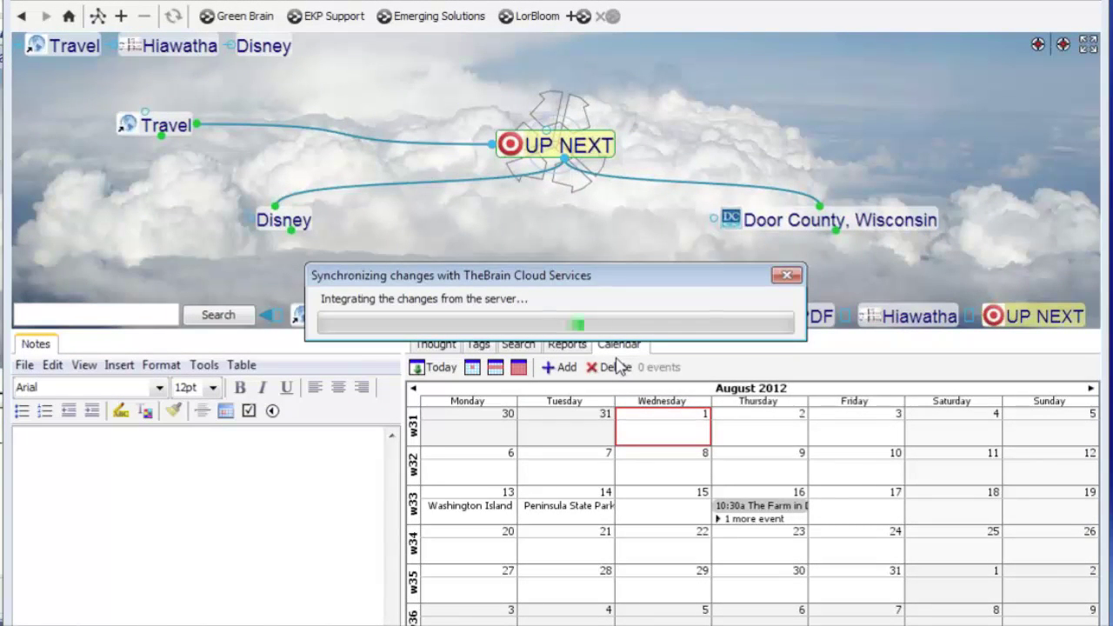
{"action": "left_click", "coordinate": [770, 224]}
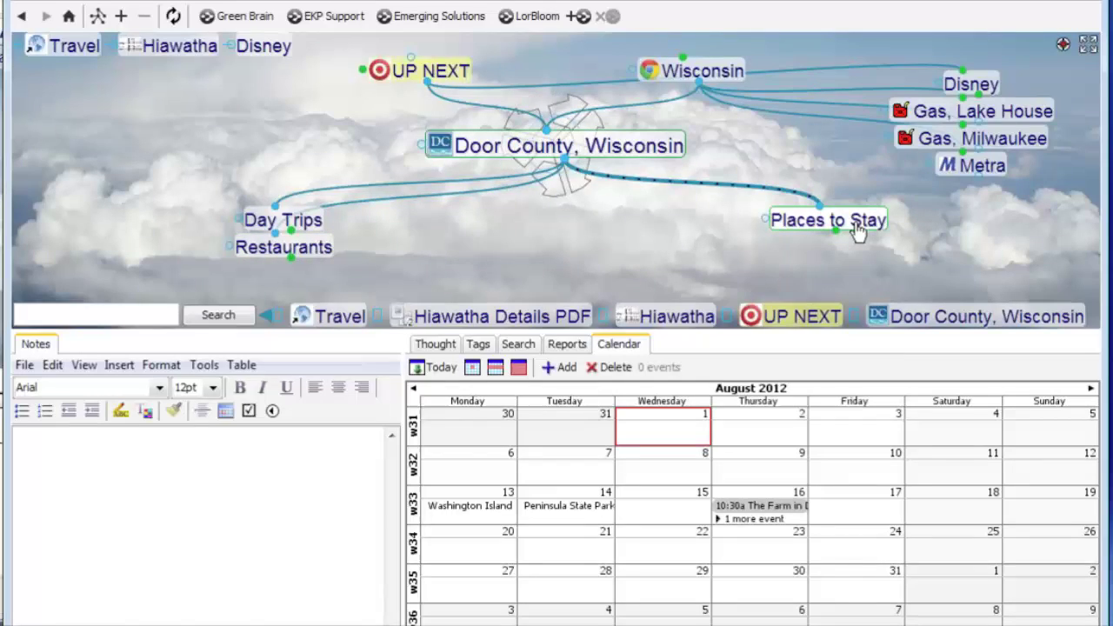
{"action": "left_click", "coordinate": [835, 220]}
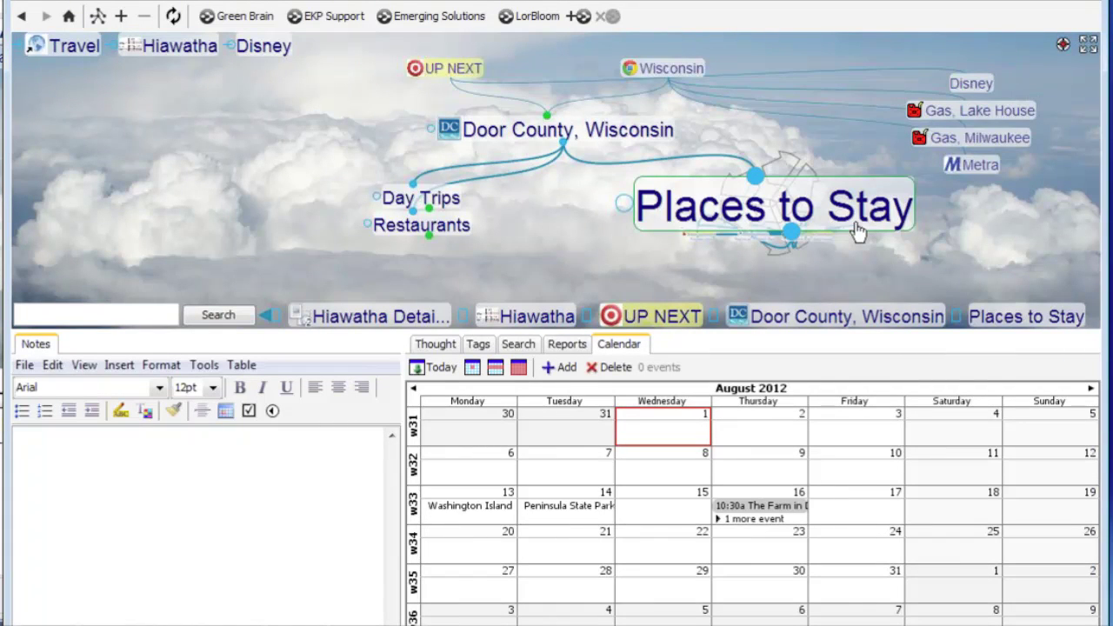
{"action": "left_click", "coordinate": [205, 253]}
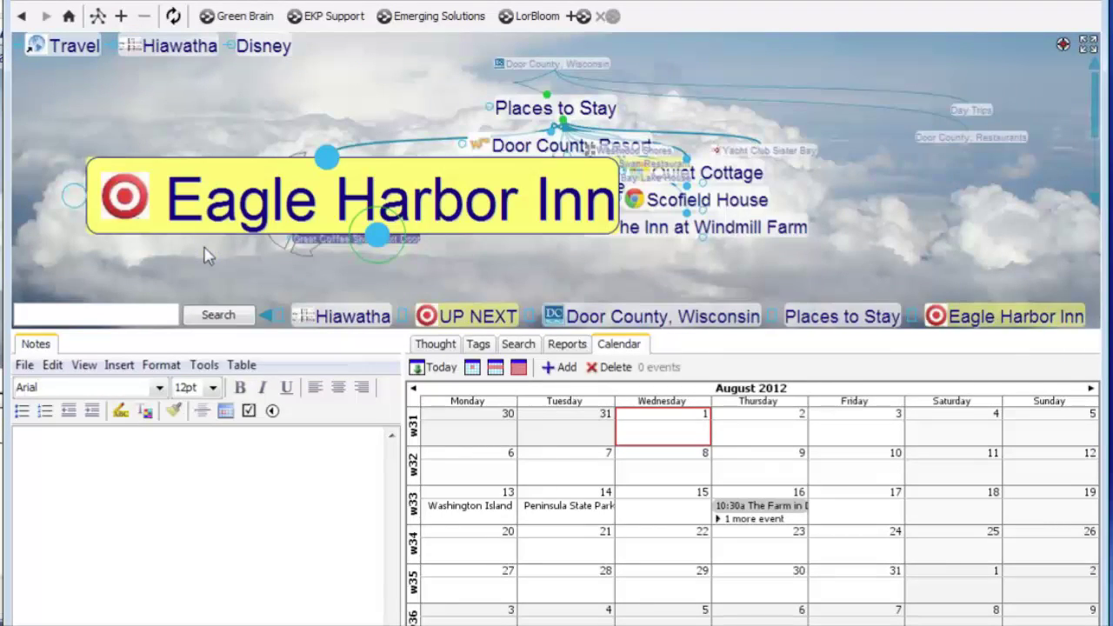
{"action": "left_click", "coordinate": [652, 227]}
Highlight "Slow Java!!!!!" in the coffee shop note and return to the pinned Travel thought.
{"action": "left_click", "coordinate": [176, 444]}
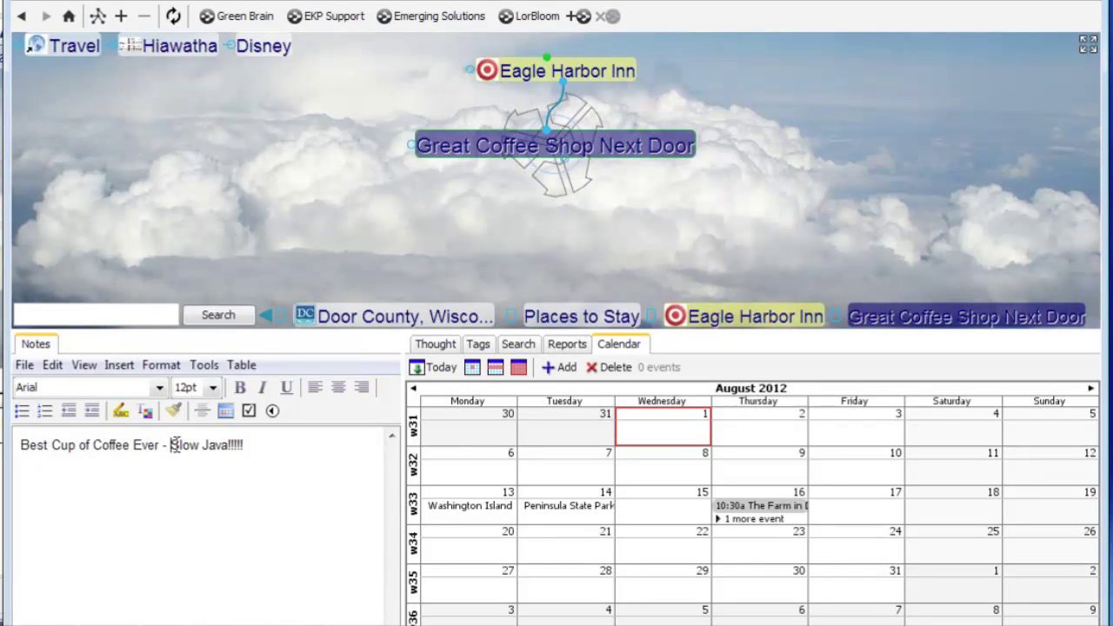
{"action": "left_click_drag", "start_coordinate": [174, 445], "coordinate": [278, 467]}
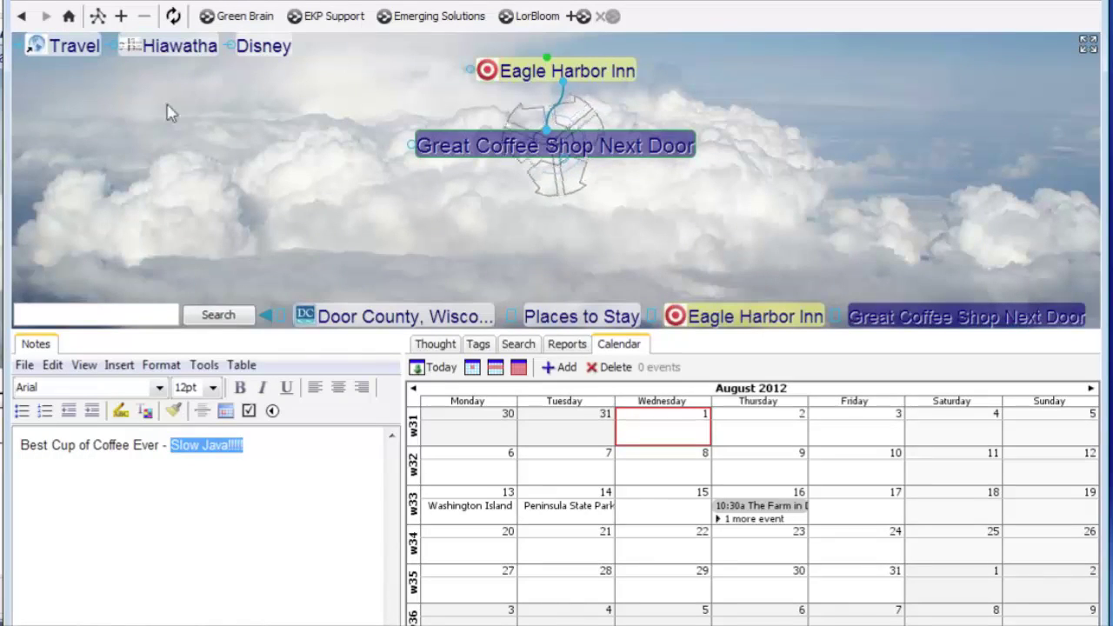
{"action": "left_click", "coordinate": [90, 54]}
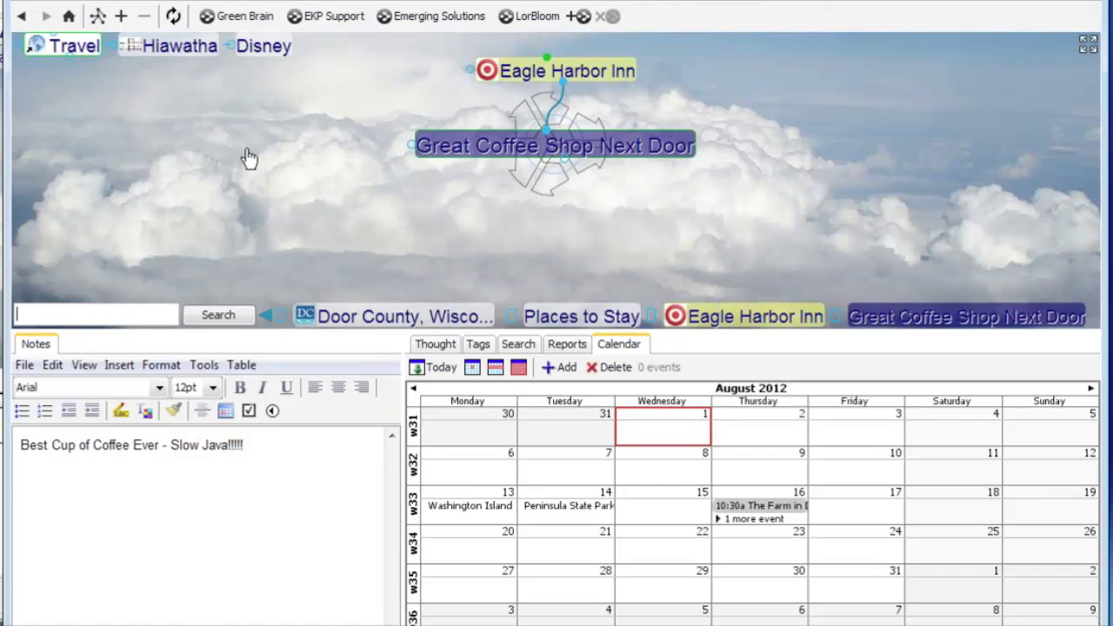